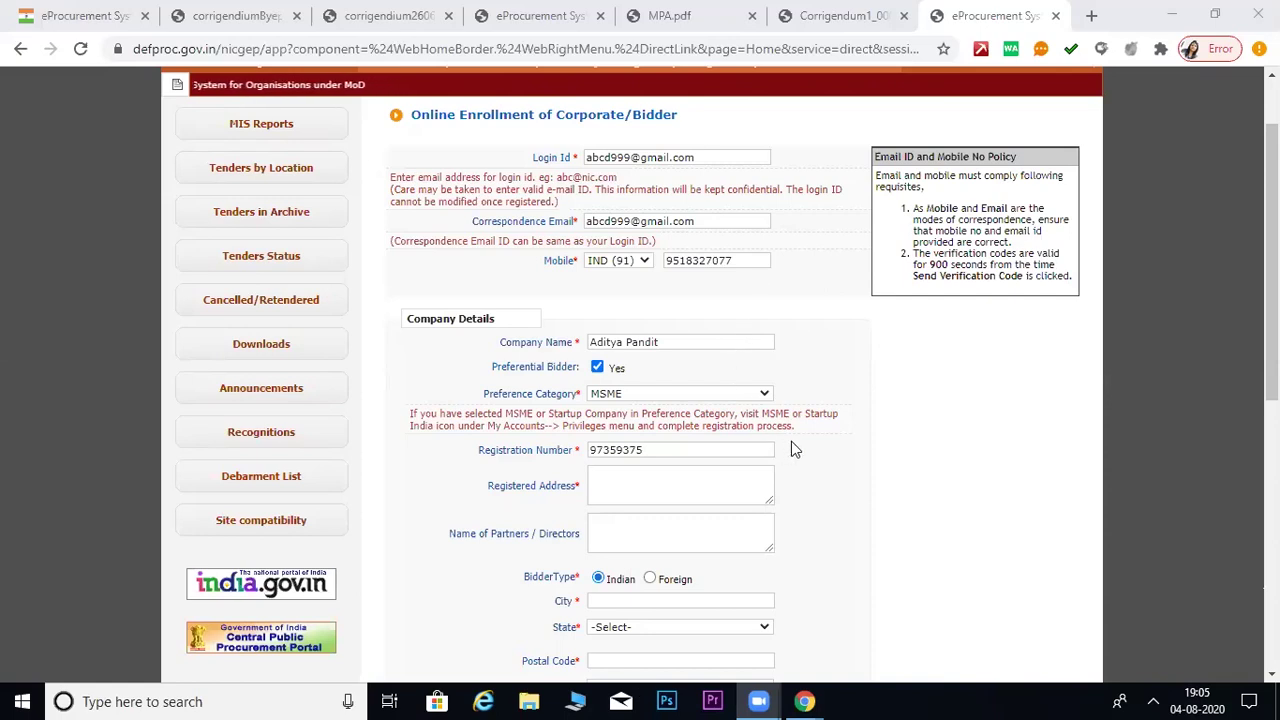
# - Fill the registered address, city, state and postal code from the saved autofill entry
pyautogui.scroll(-2, 680, 400)
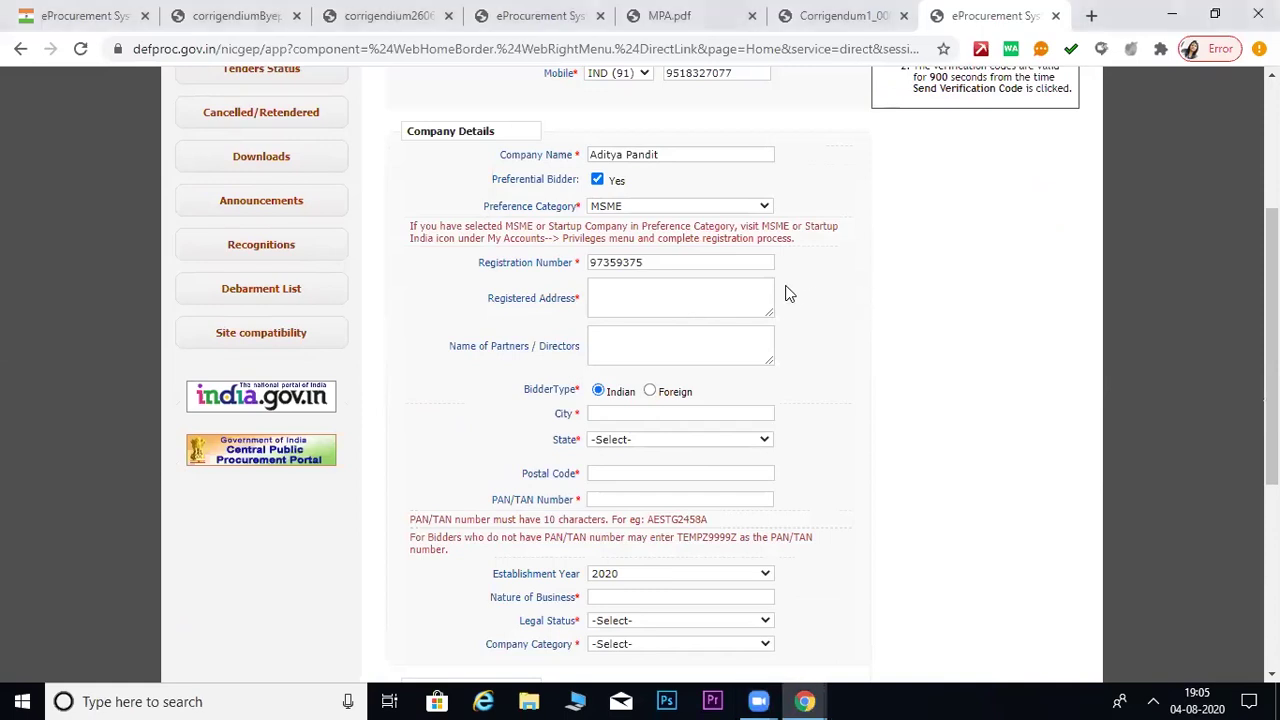
pyautogui.click(742, 296)
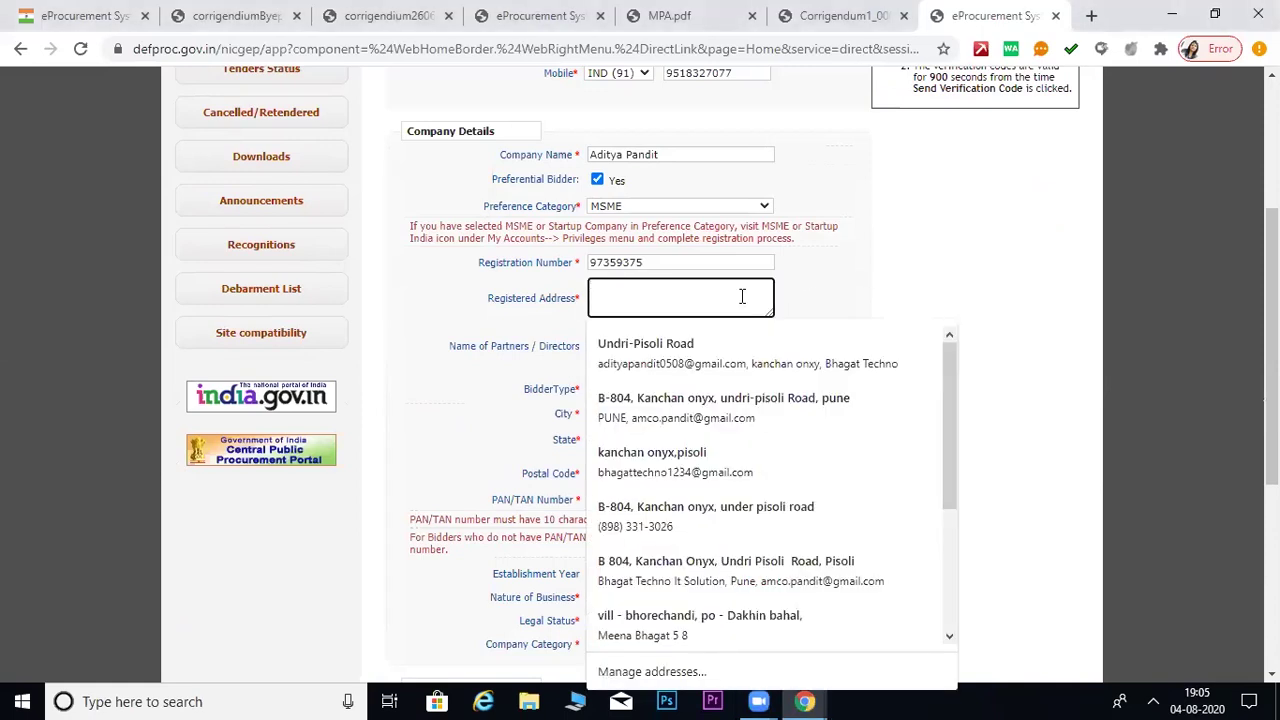
pyautogui.click(712, 347)
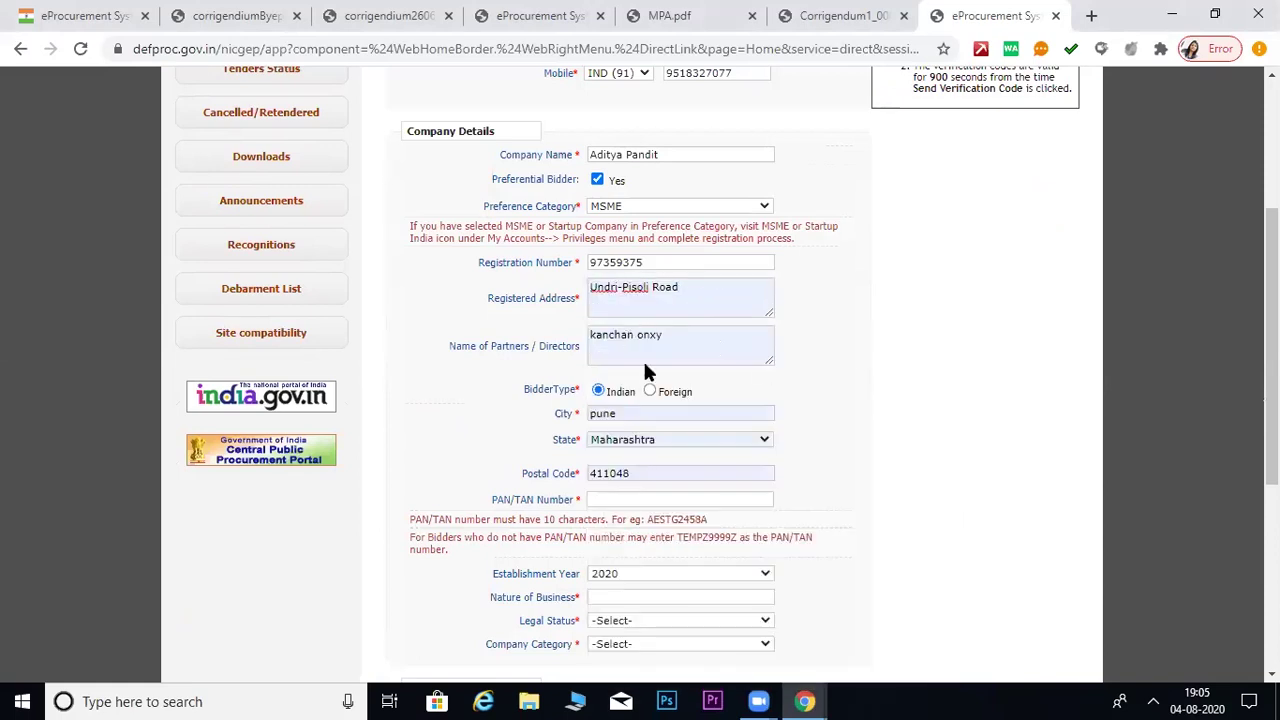
# - Clear the autofilled Name of Partners / Directors field, leaving it empty
pyautogui.click(455, 336)
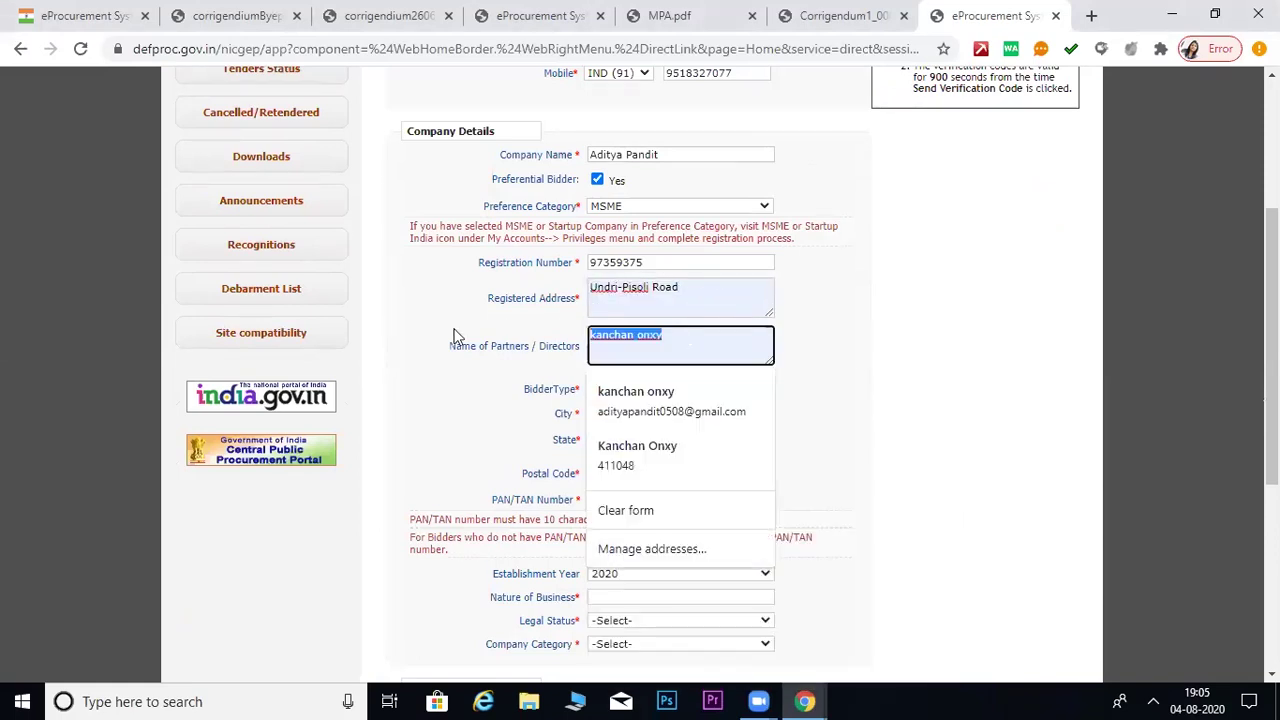
pyautogui.press('BackSpace')
pyautogui.click(851, 359)
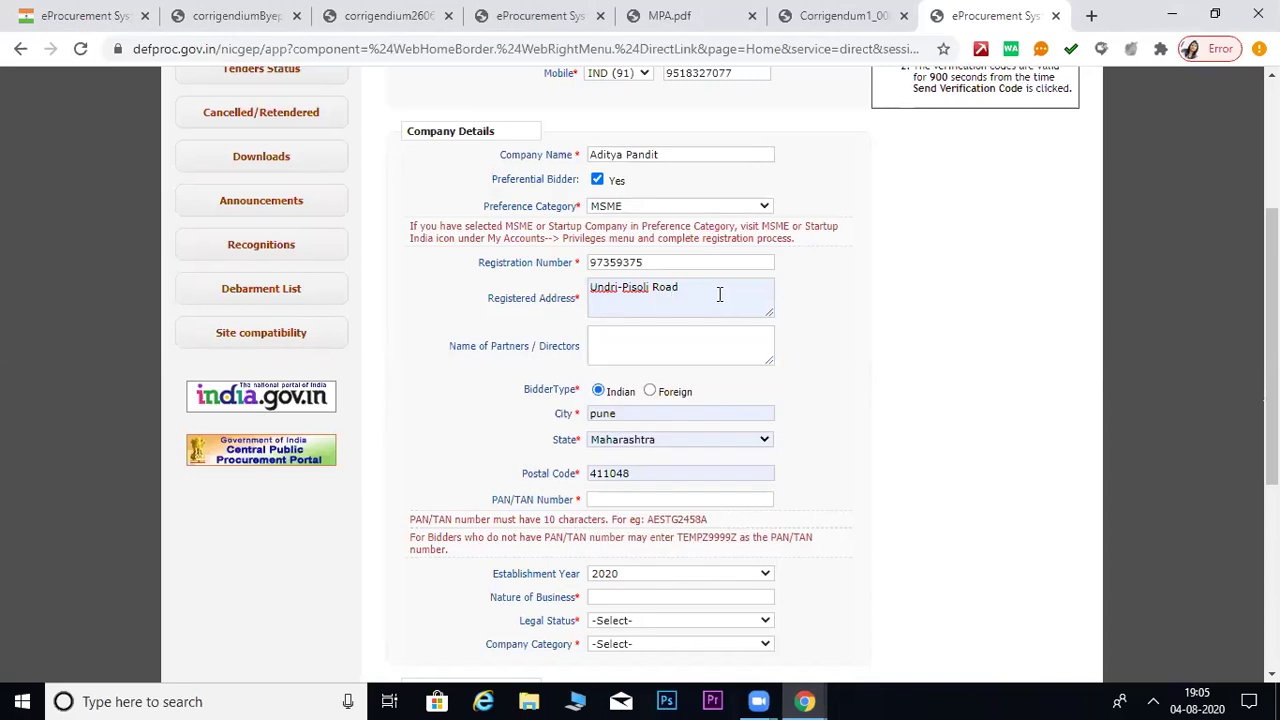
pyautogui.click(578, 294)
pyautogui.click(1025, 320)
pyautogui.scroll(-1, 834, 289)
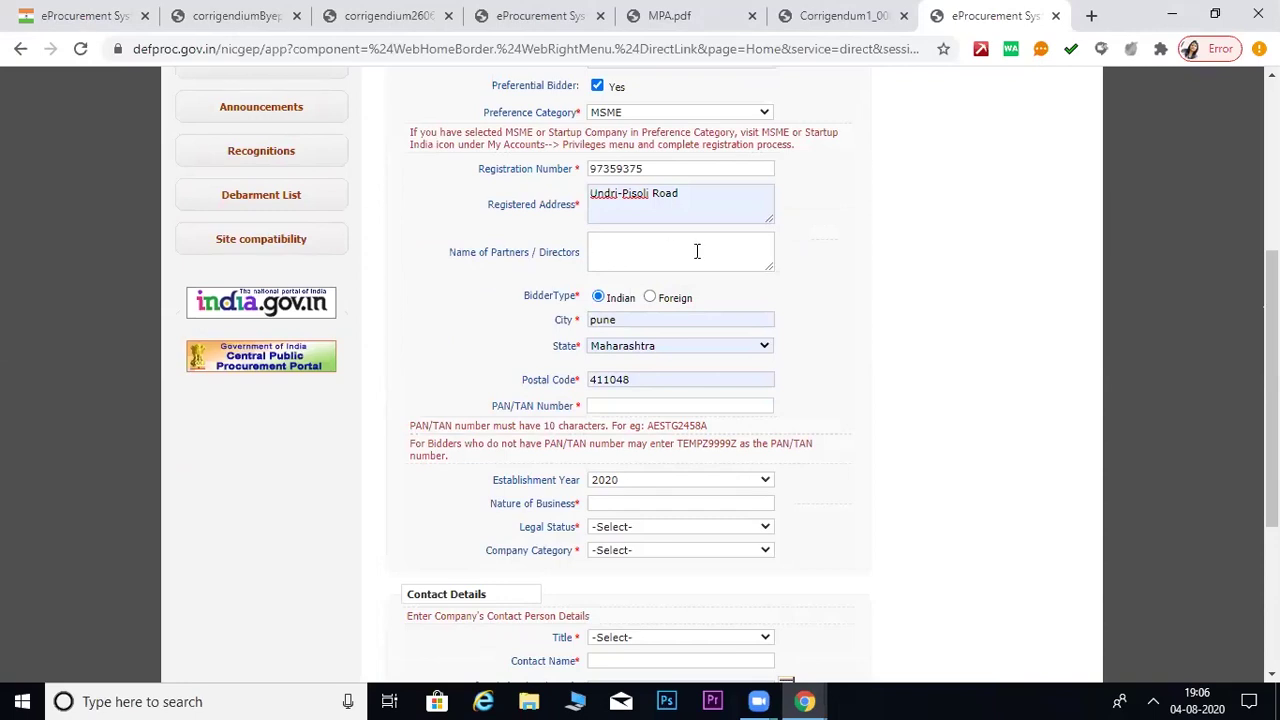
pyautogui.scroll(-1, 810, 268)
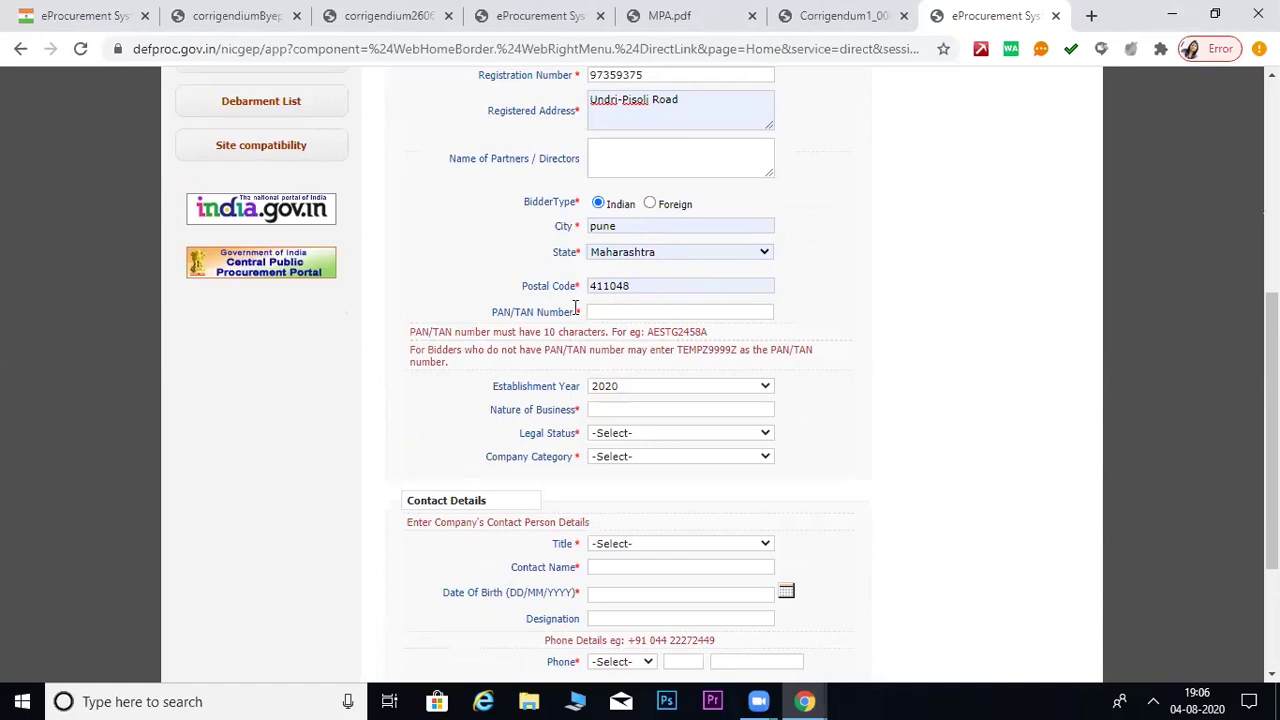
# - Enter the company's PAN/TAN number and set Nature of Business to Civil Work
pyautogui.click(637, 312)
pyautogui.click(857, 287)
pyautogui.scroll(-3, 731, 340)
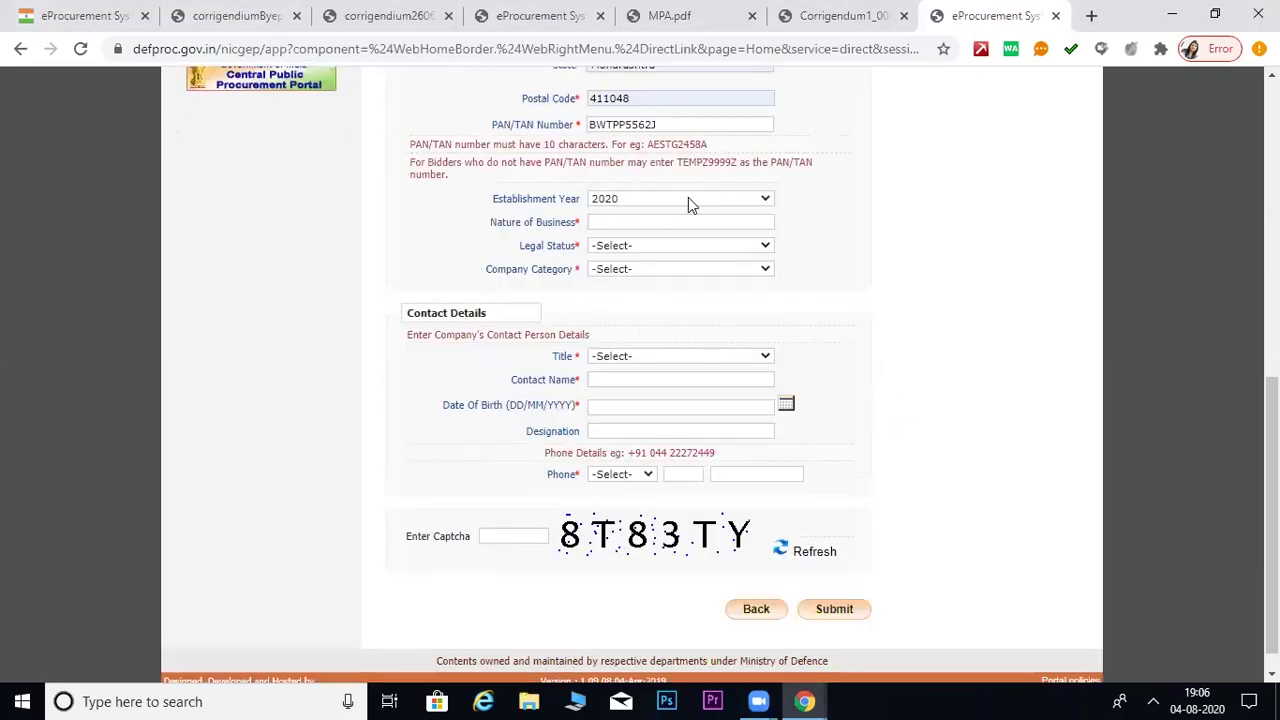
pyautogui.click(600, 222)
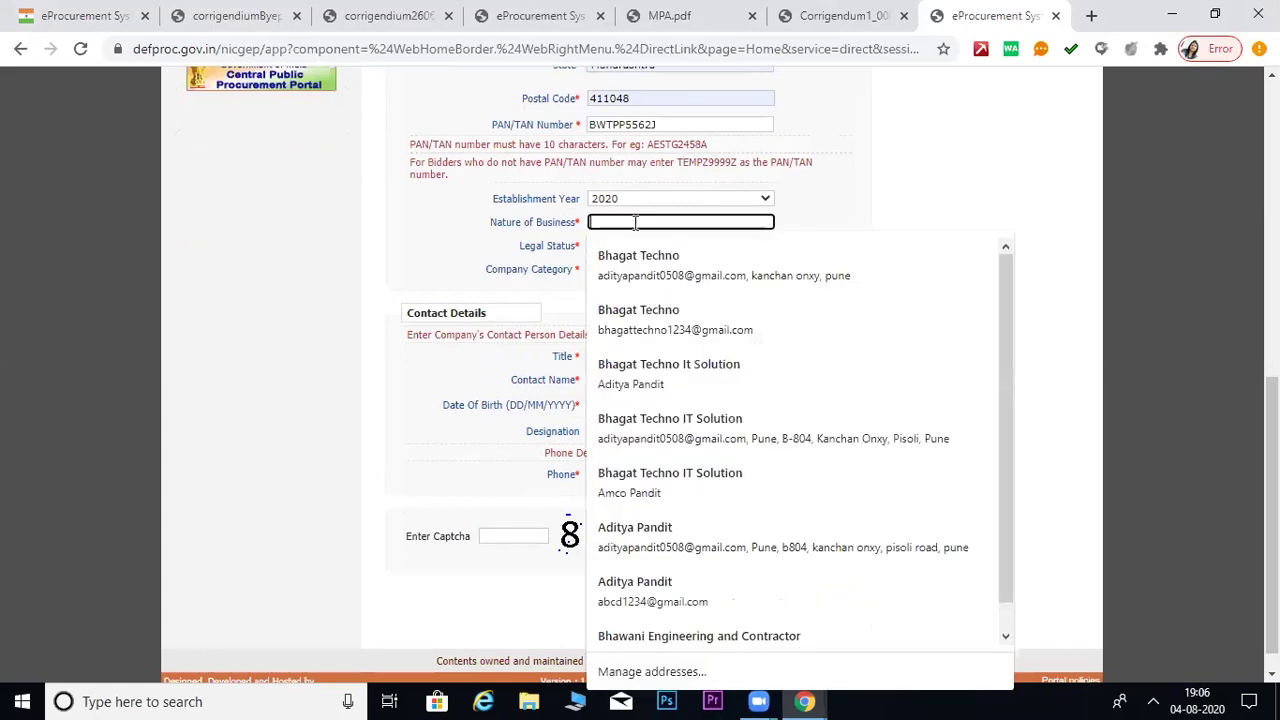
pyautogui.write('Civil Work')
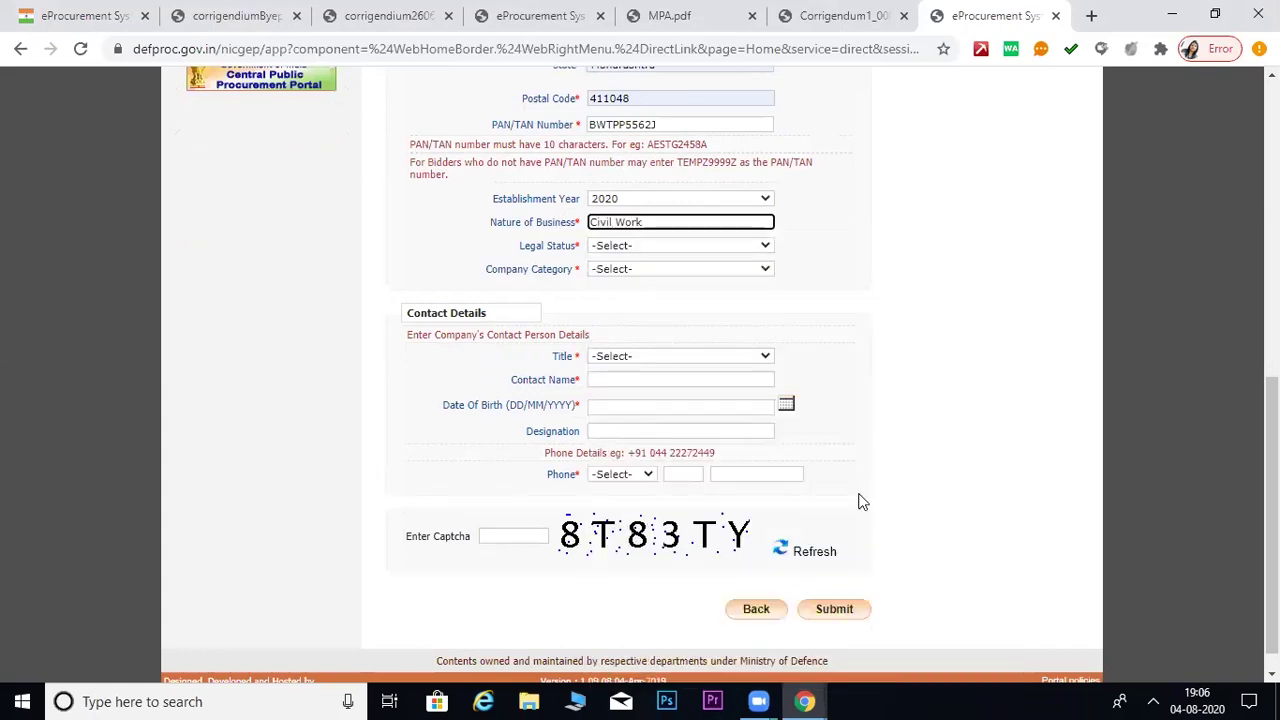
pyautogui.click(910, 355)
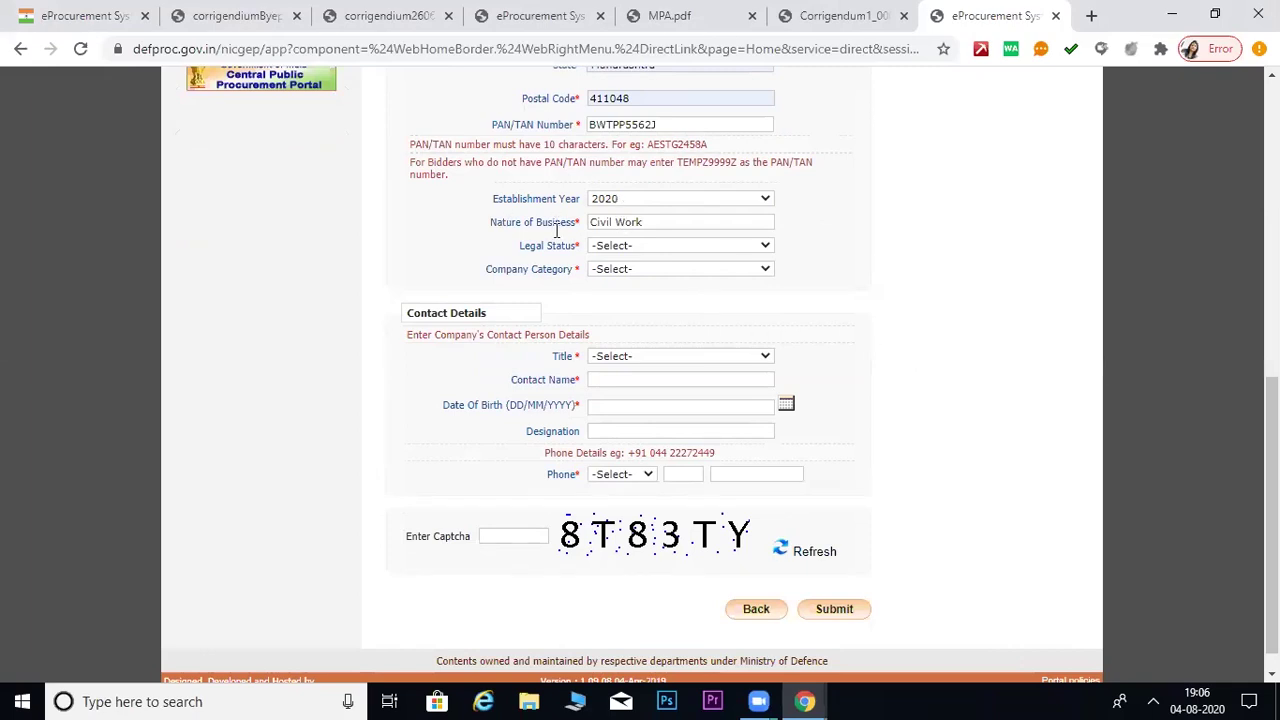
# - Set both Legal Status and Company Category to Others
pyautogui.click(737, 247)
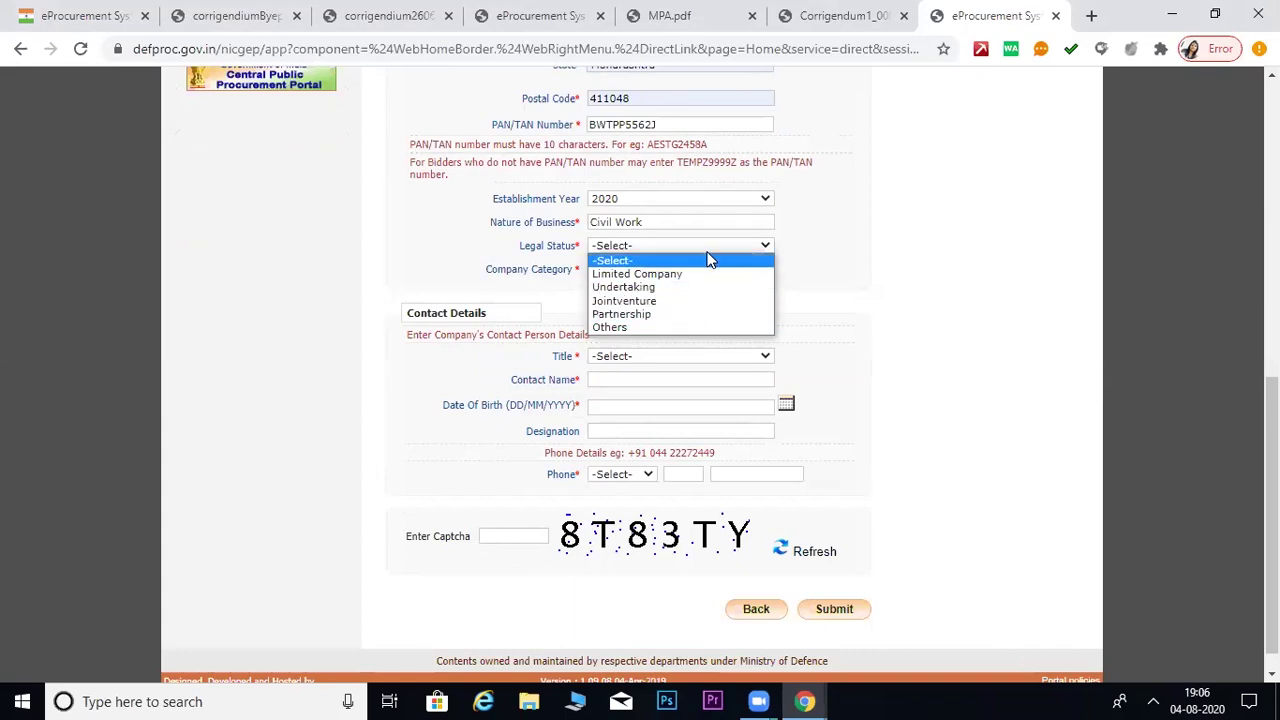
pyautogui.click(701, 327)
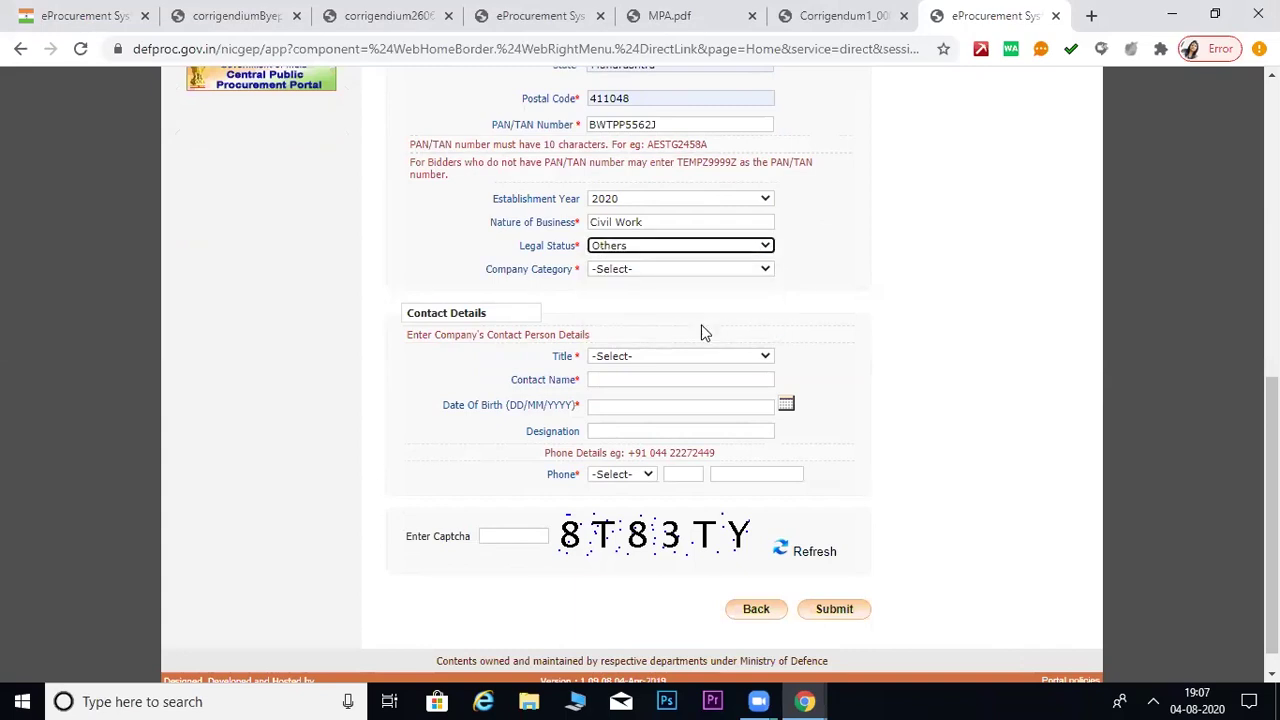
pyautogui.click(733, 272)
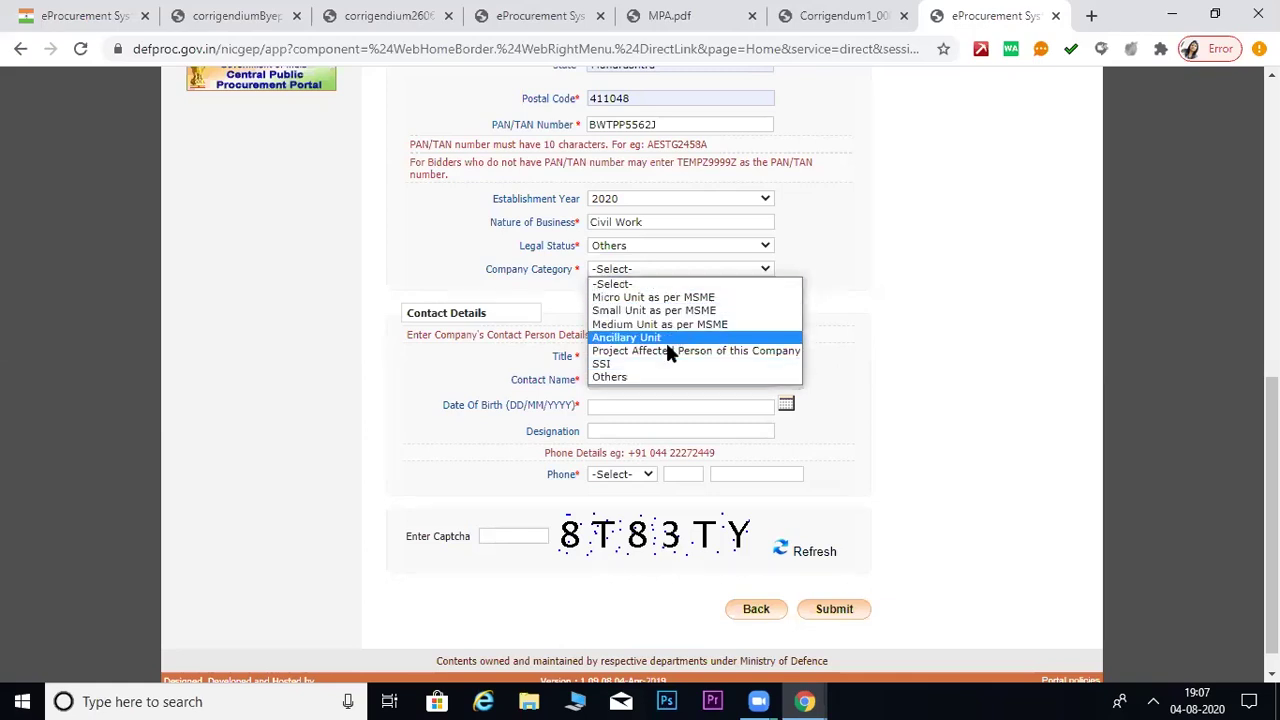
pyautogui.click(667, 378)
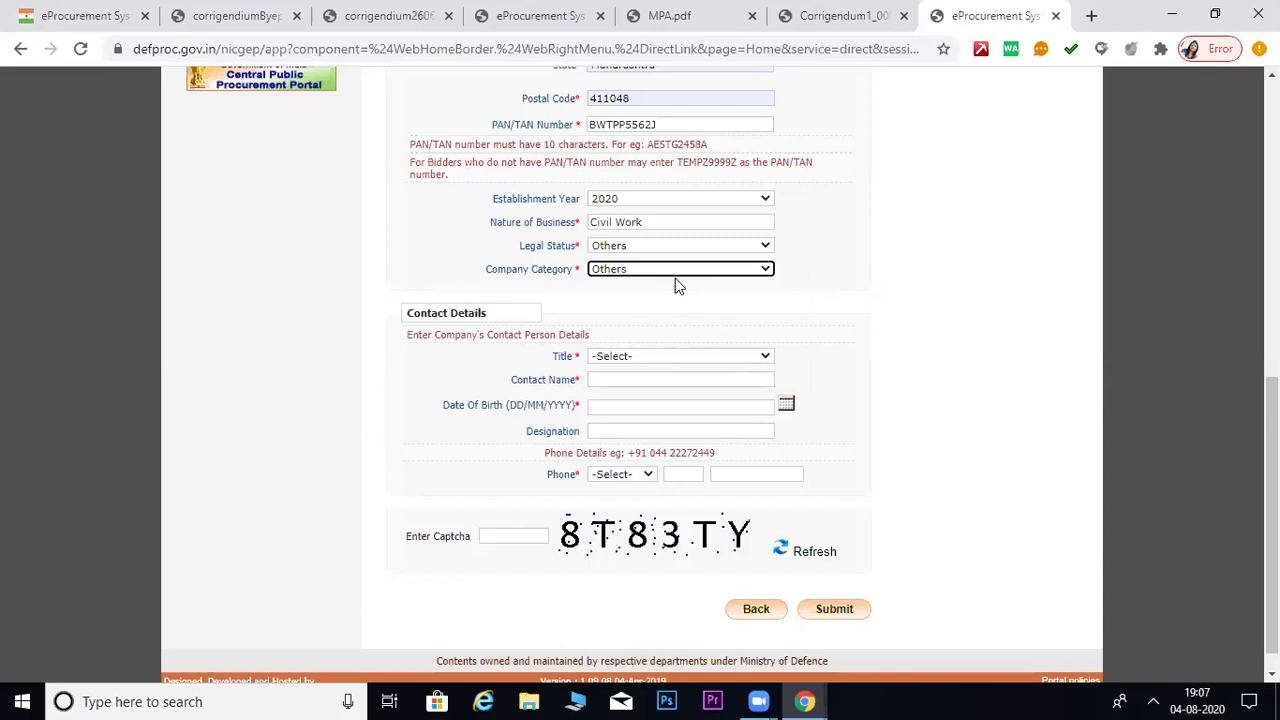
pyautogui.click(678, 270)
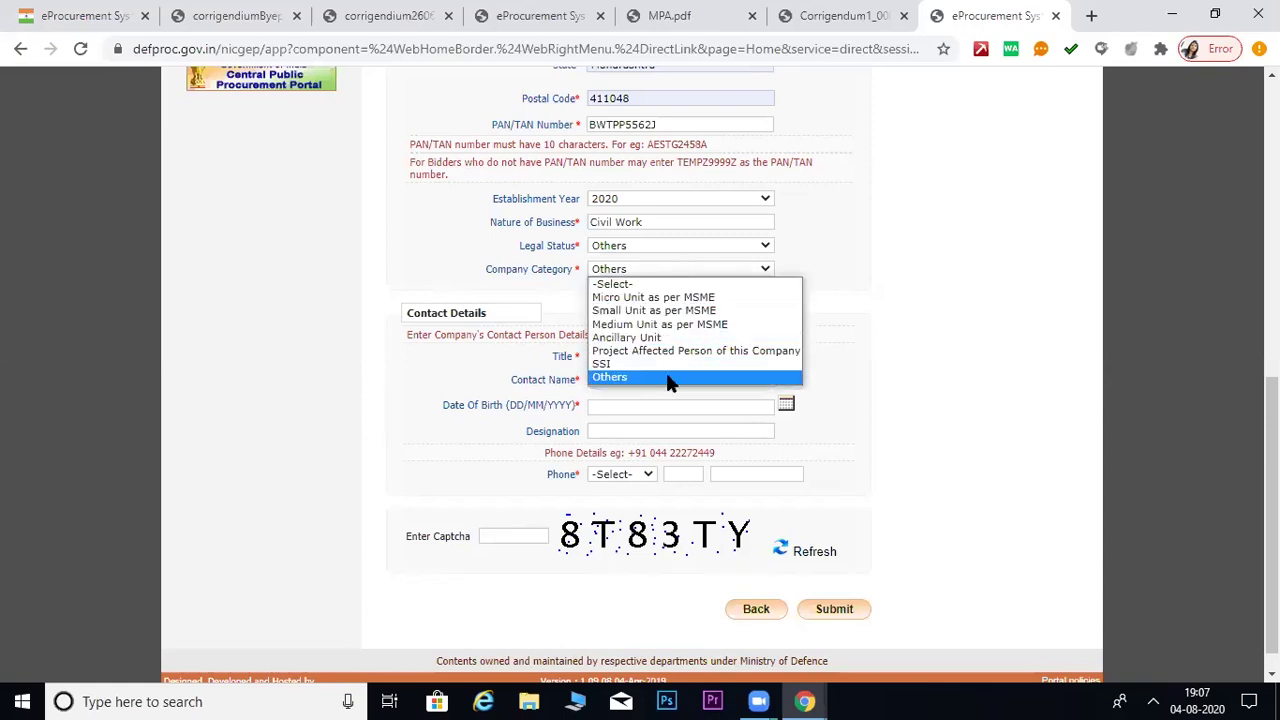
pyautogui.click(671, 377)
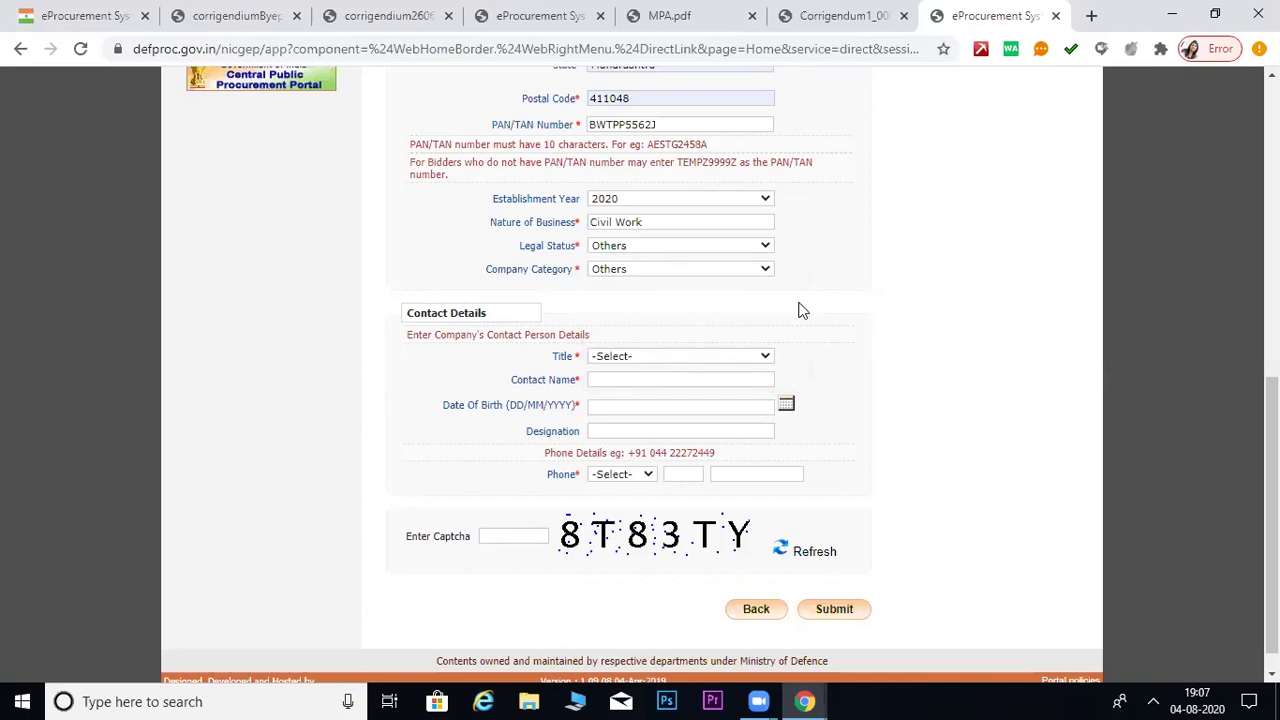
pyautogui.click(694, 270)
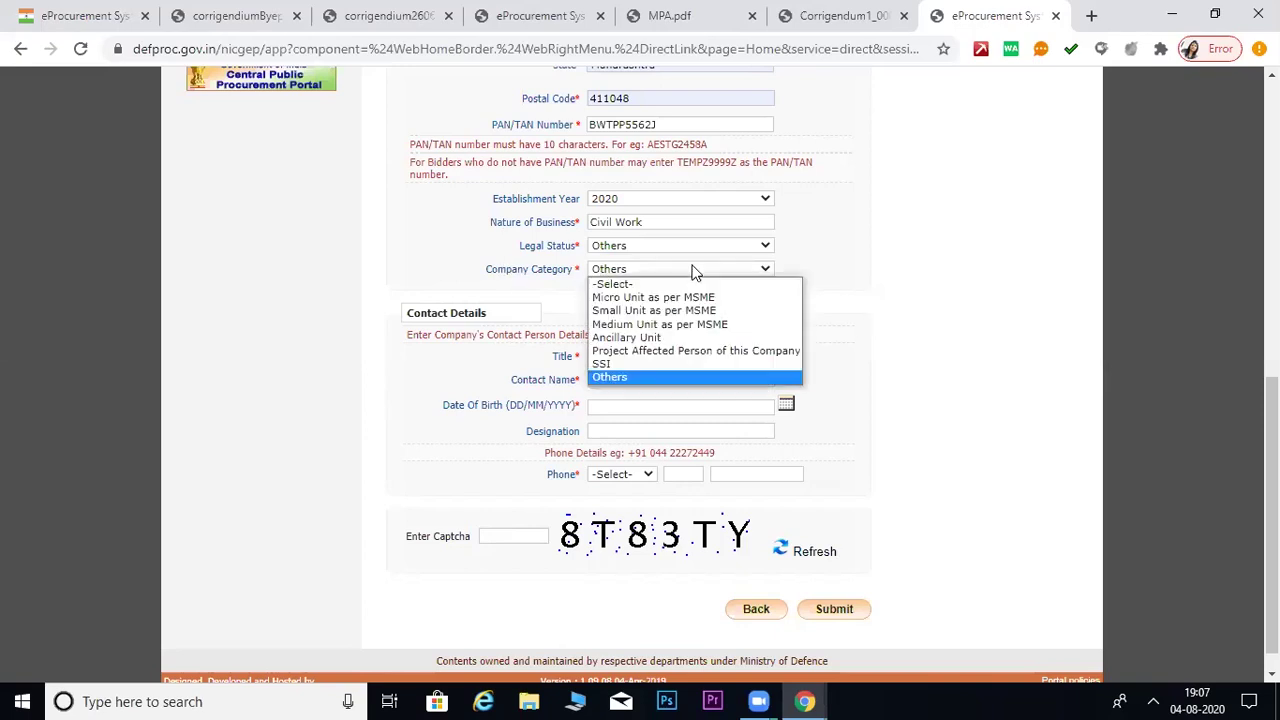
pyautogui.click(637, 379)
pyautogui.scroll(-1, 670, 360)
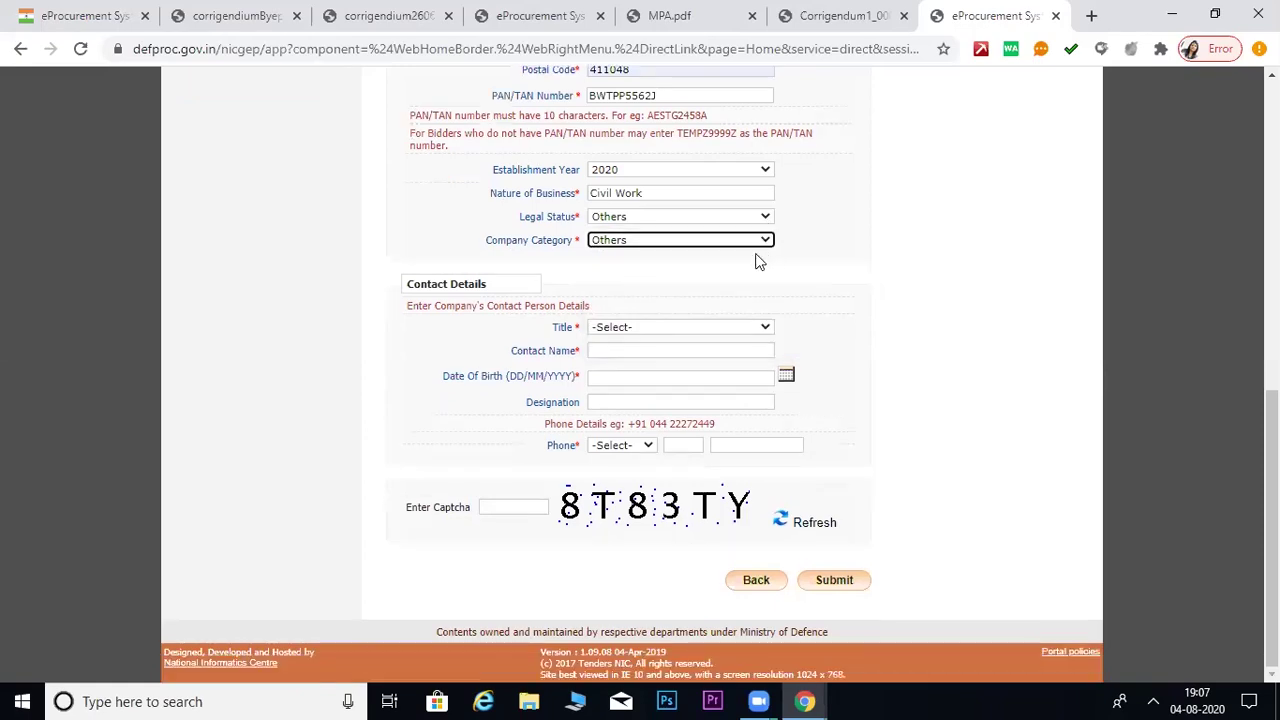
# - Set the contact Title to Mr and enter the contact person's name
pyautogui.click(658, 328)
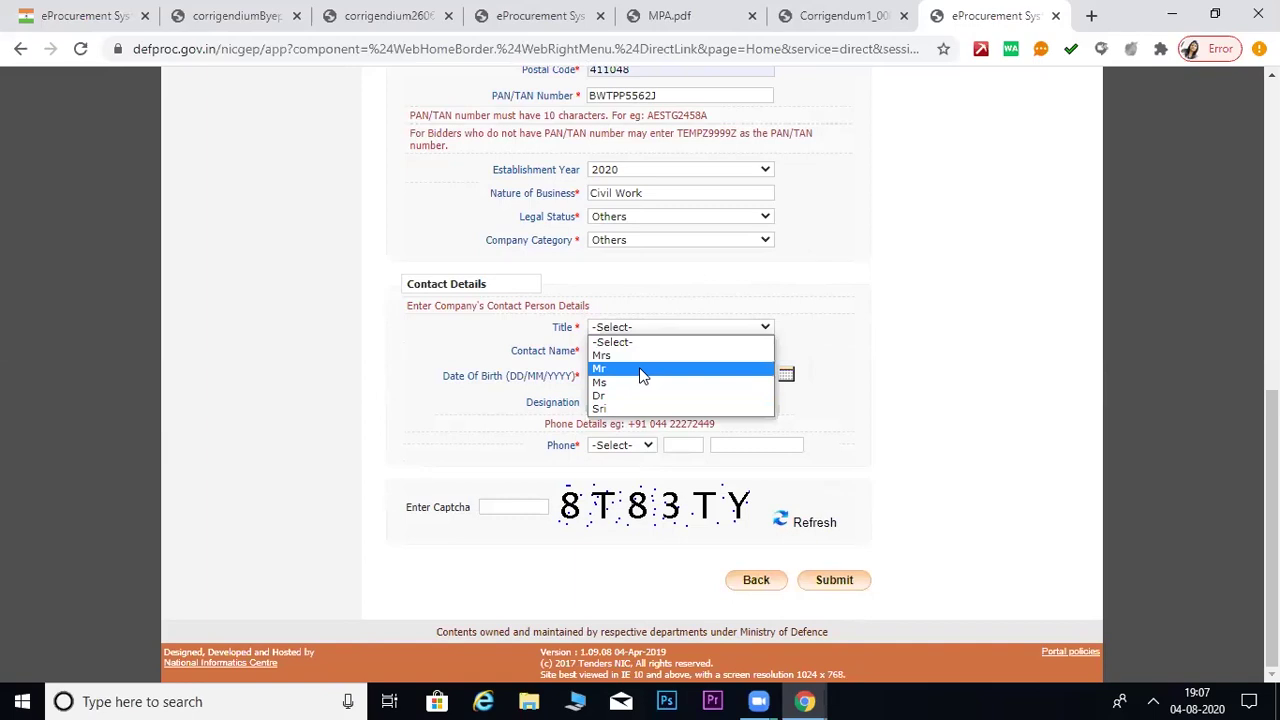
pyautogui.click(642, 375)
pyautogui.click(633, 349)
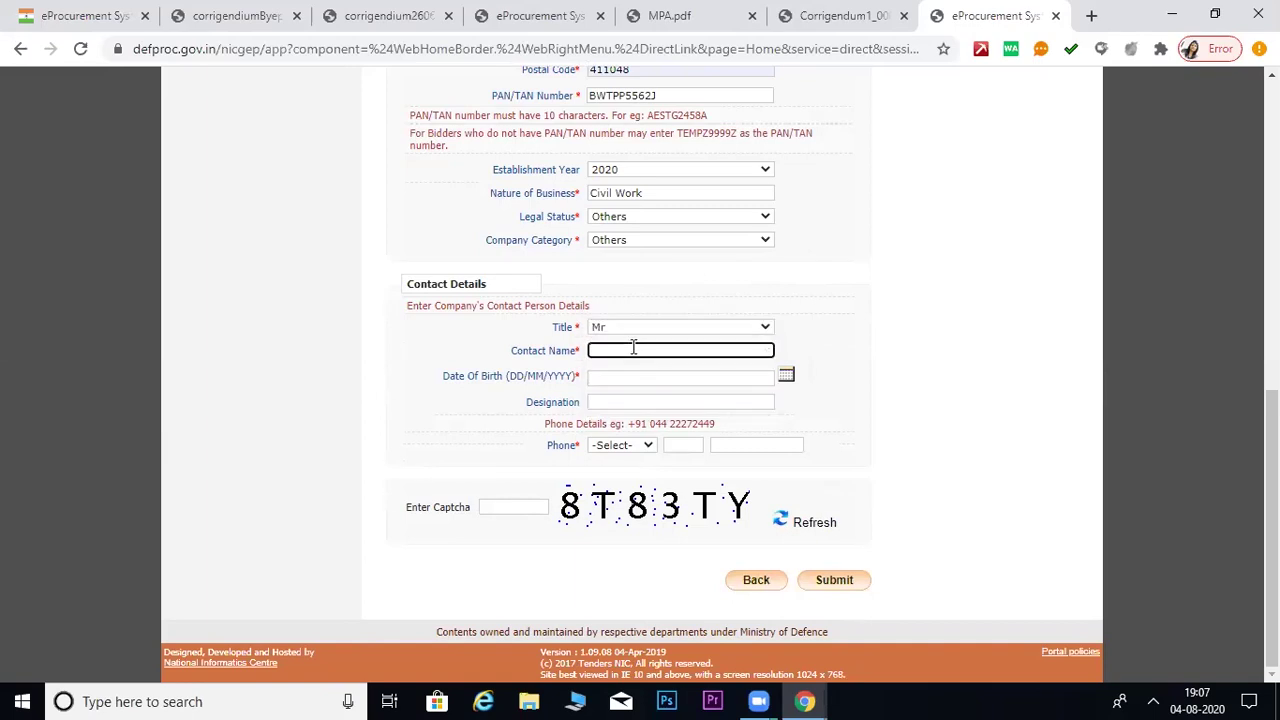
pyautogui.press('Tab')
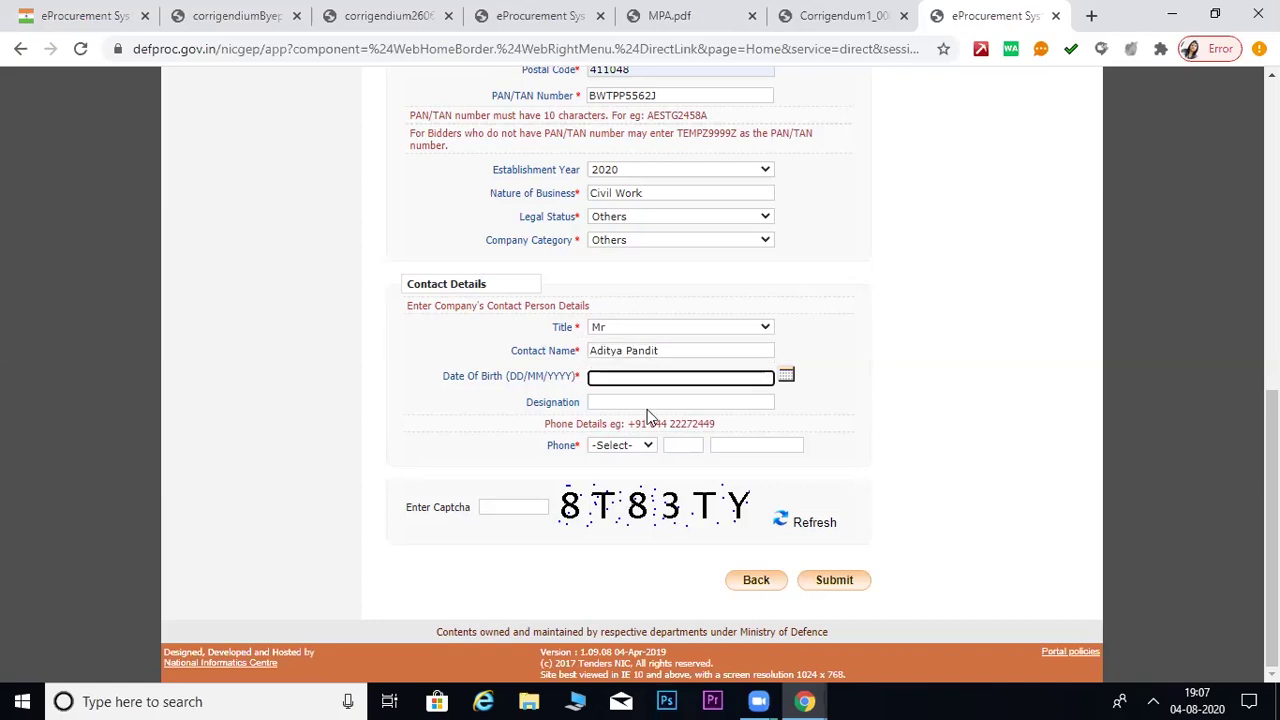
pyautogui.click(786, 376)
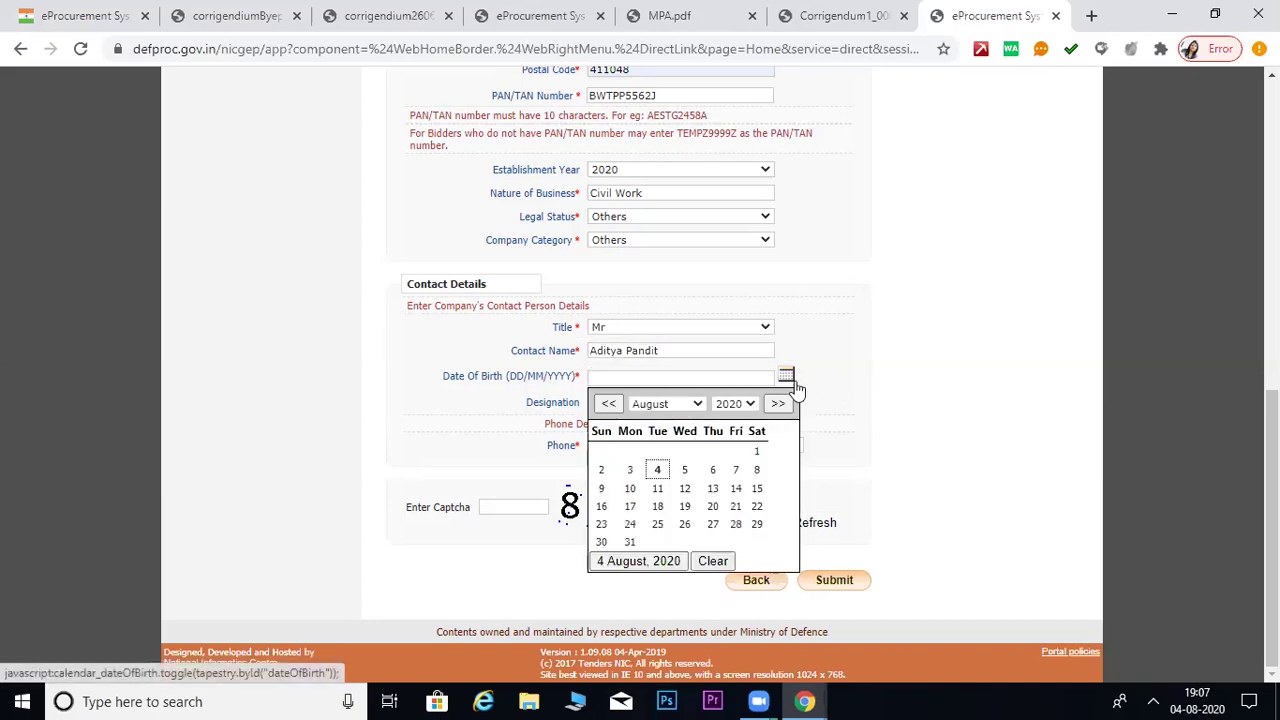
pyautogui.click(748, 404)
pyautogui.scroll(3, 748, 424)
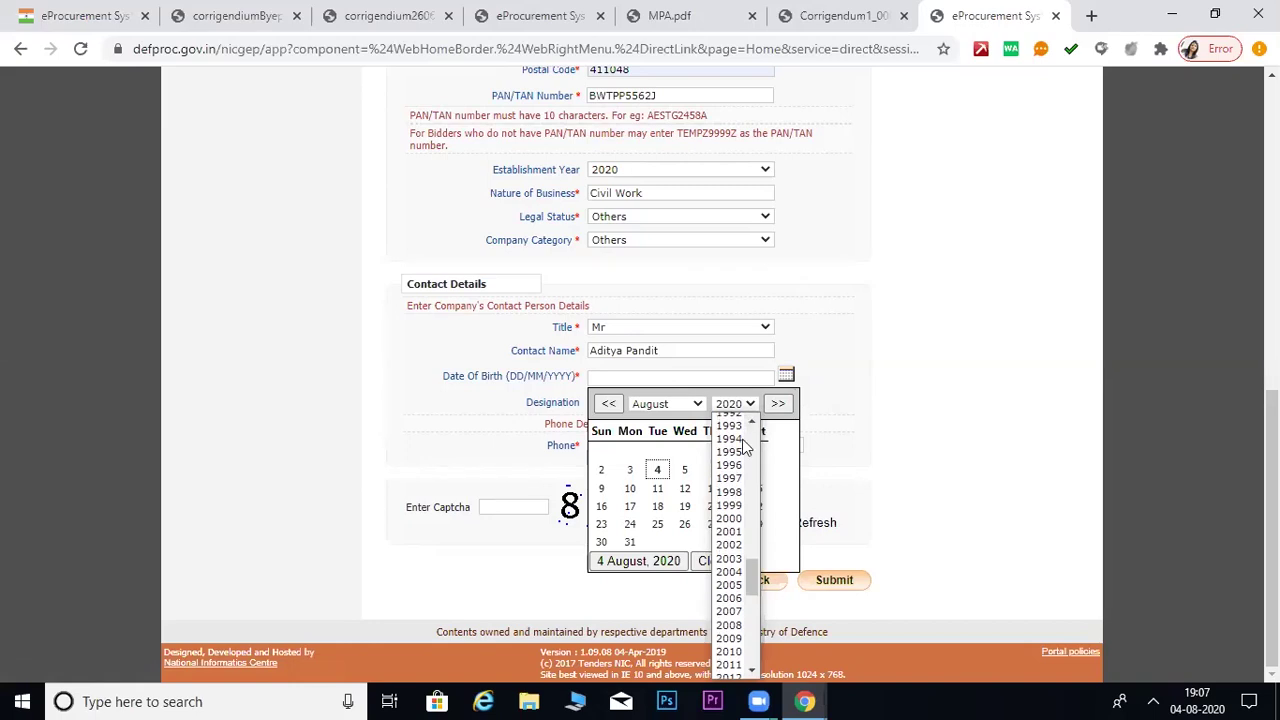
pyautogui.click(729, 439)
pyautogui.click(685, 488)
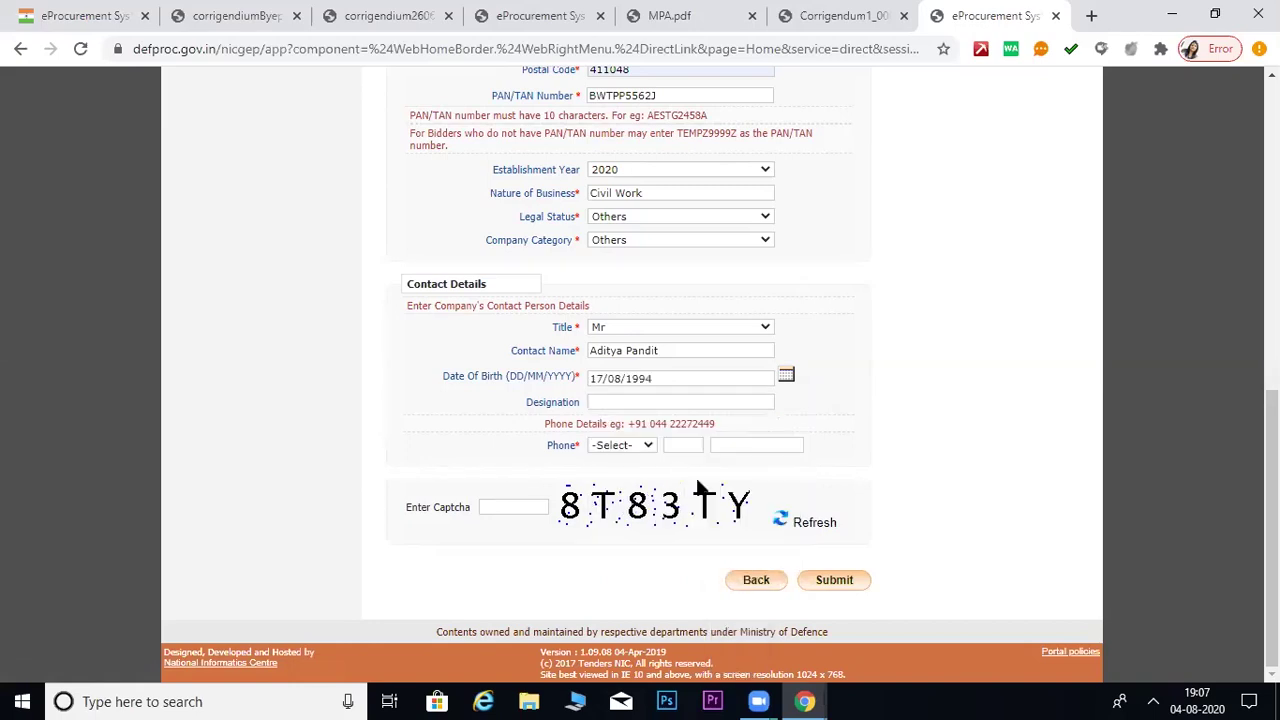
pyautogui.click(667, 401)
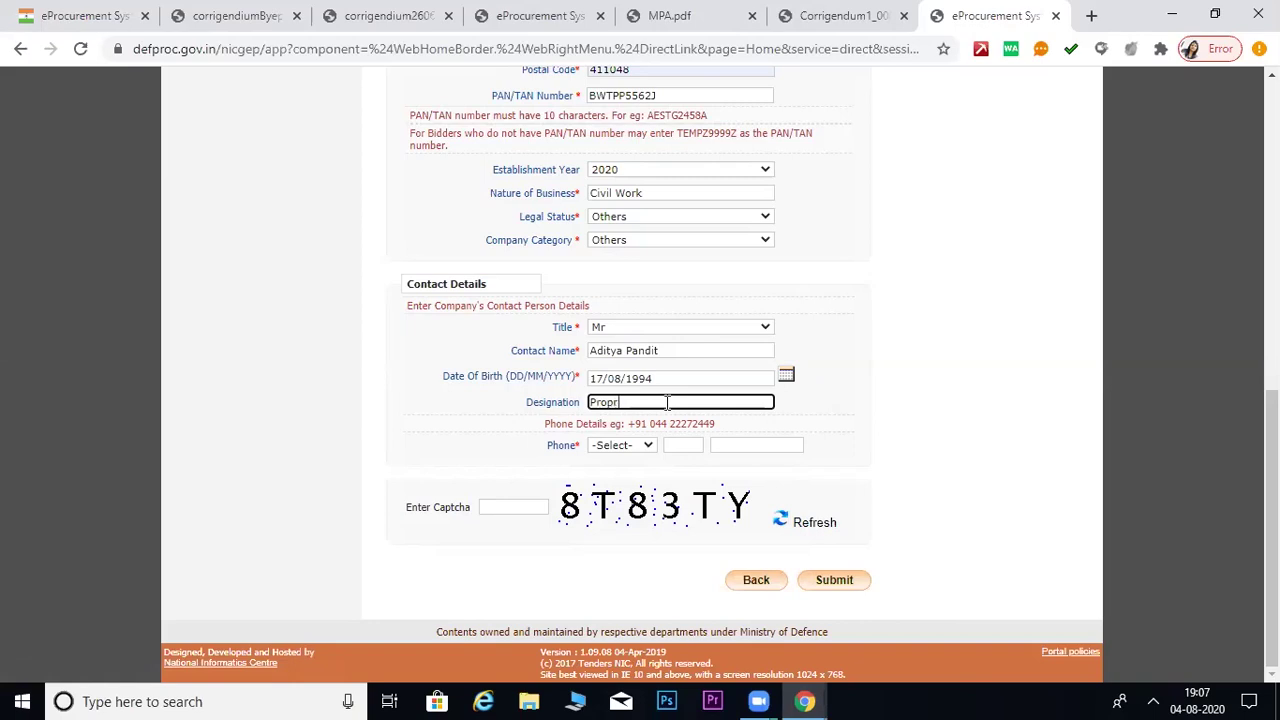
pyautogui.write('Proprietor')
pyautogui.click(905, 372)
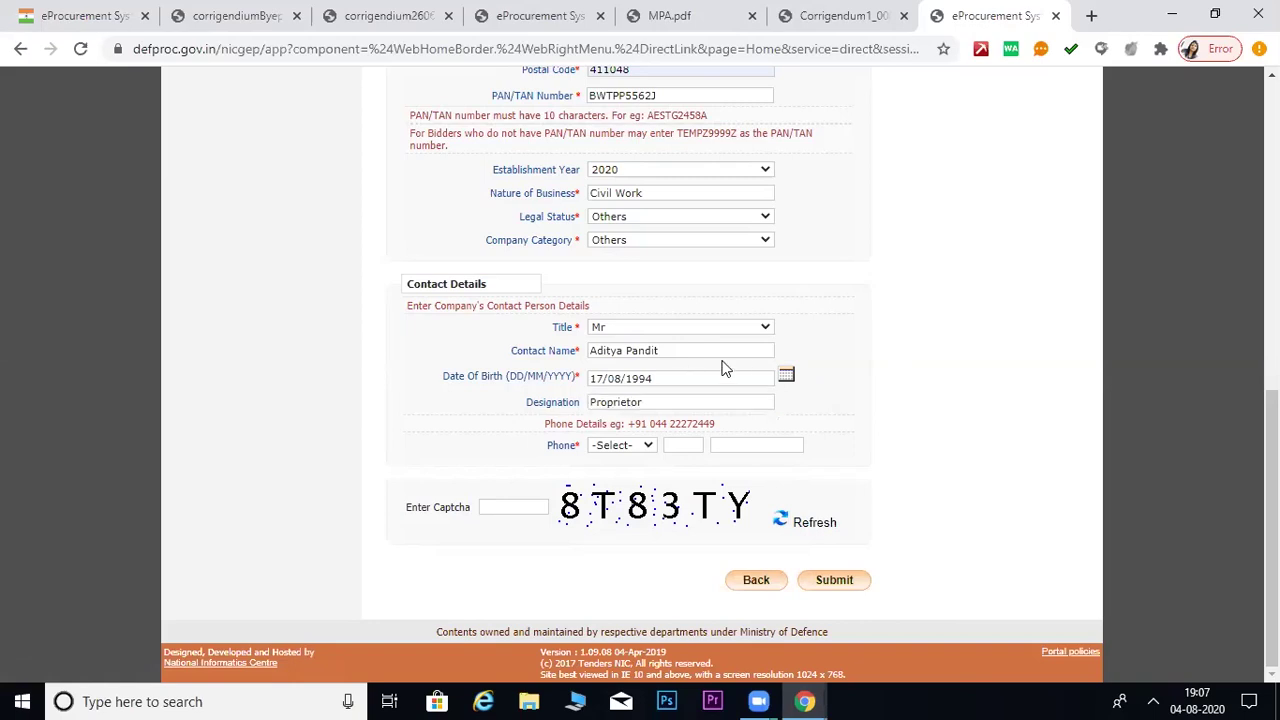
# - Choose phone country code IND (91) and enter the area code and phone number
pyautogui.click(647, 446)
pyautogui.scroll(-1, 645, 292)
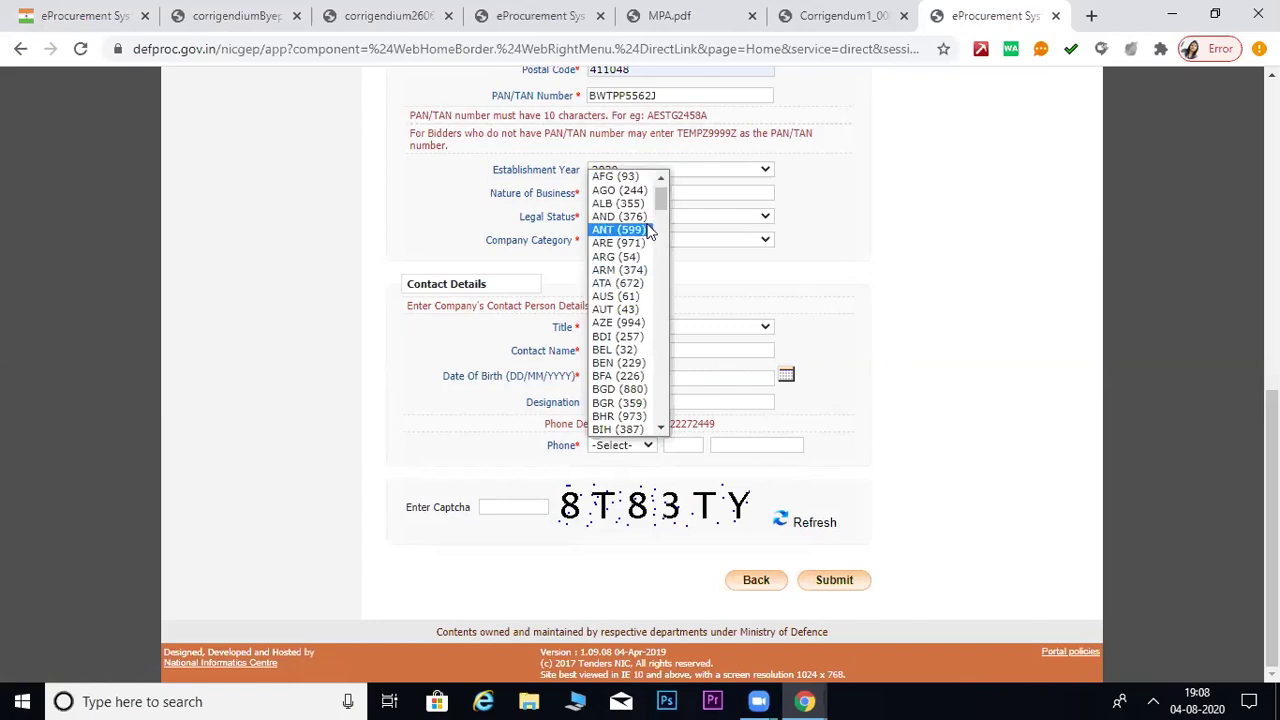
pyautogui.press('i')
pyautogui.press('n')
pyautogui.press('d')
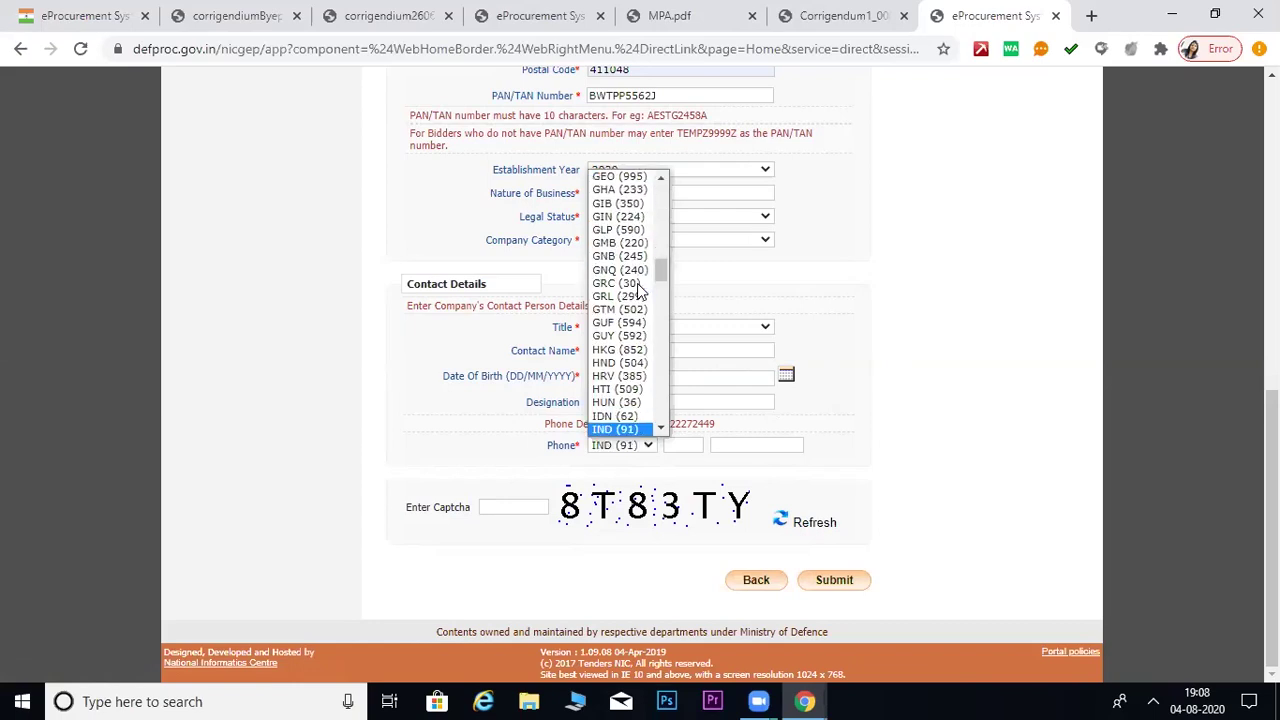
pyautogui.press('Return')
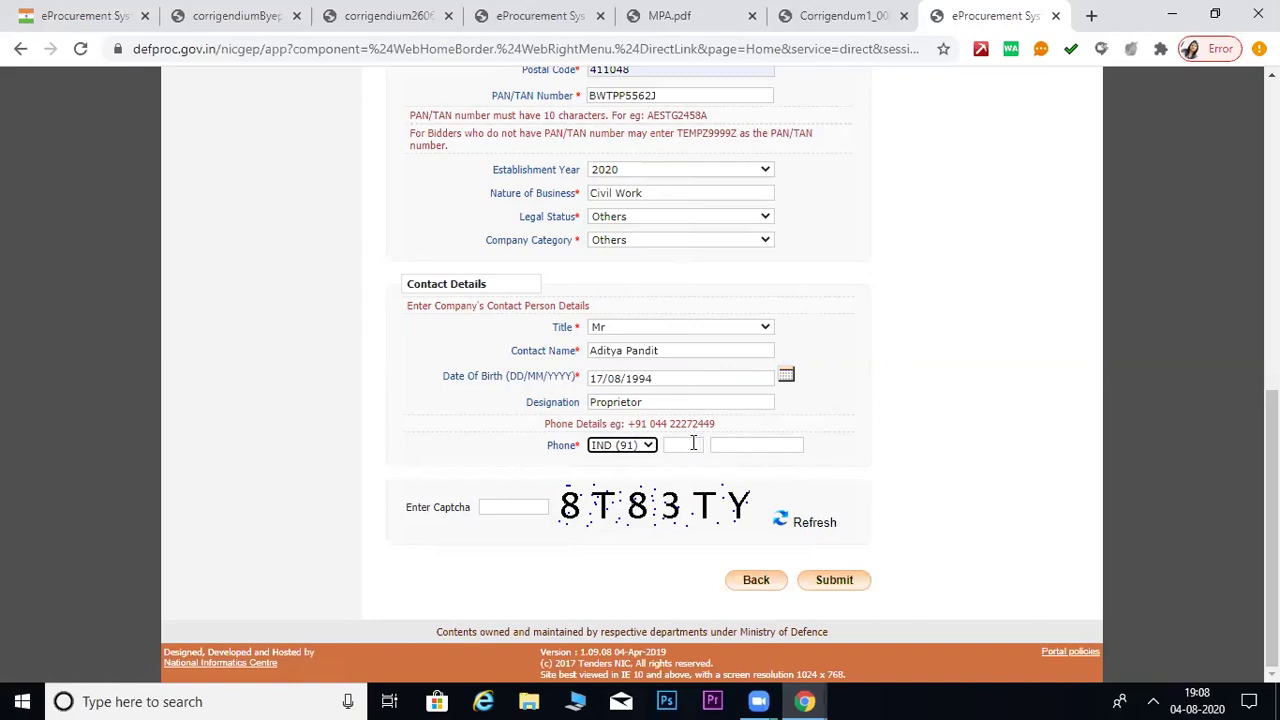
pyautogui.click(693, 444)
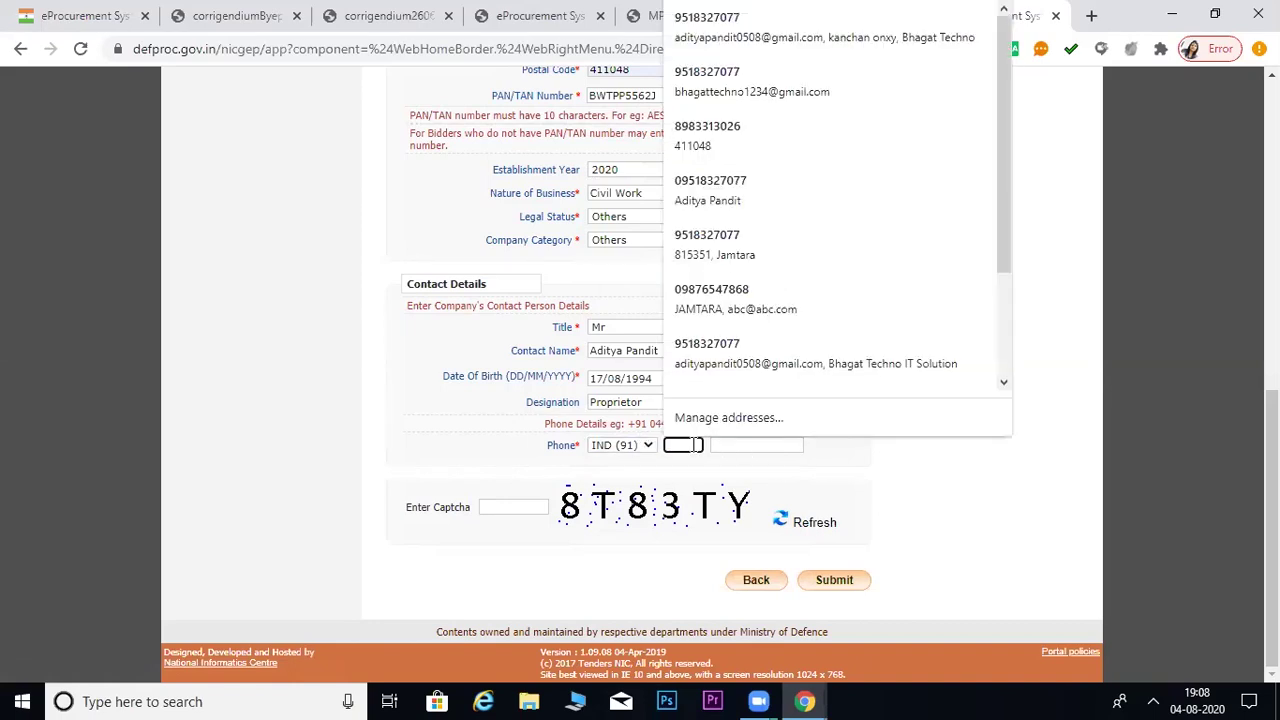
pyautogui.write('000')
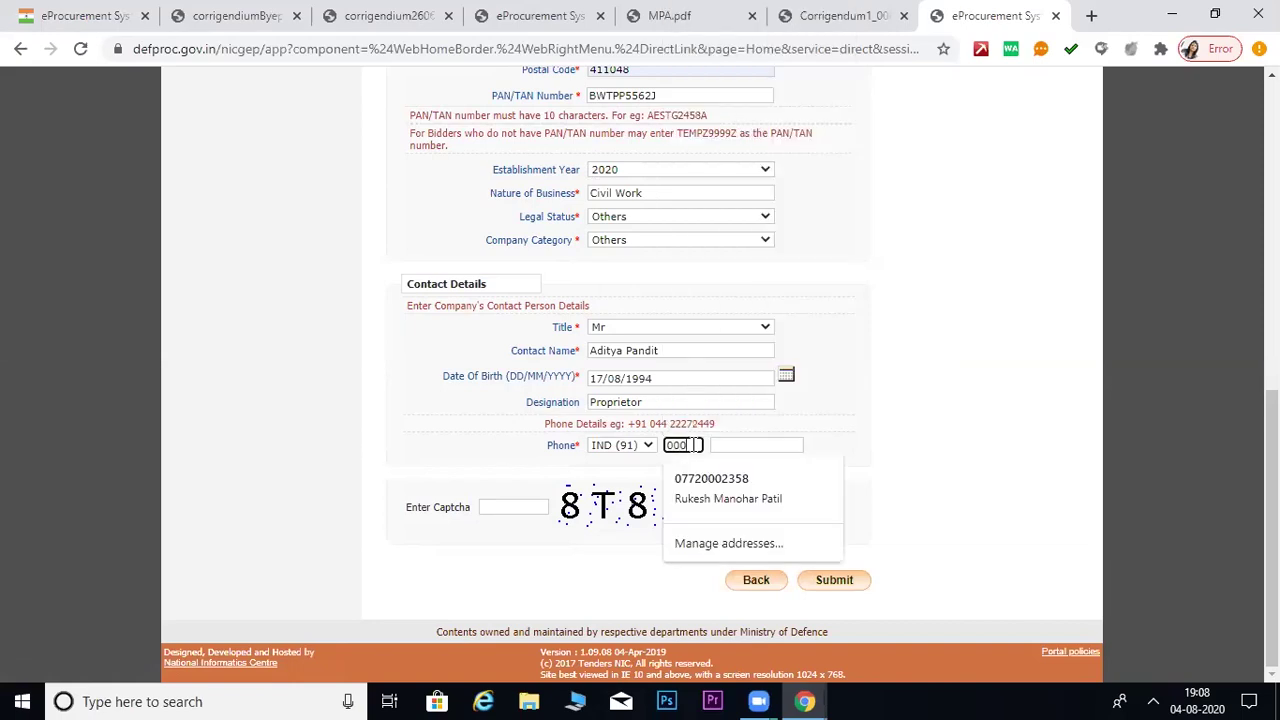
pyautogui.click(896, 415)
pyautogui.click(742, 450)
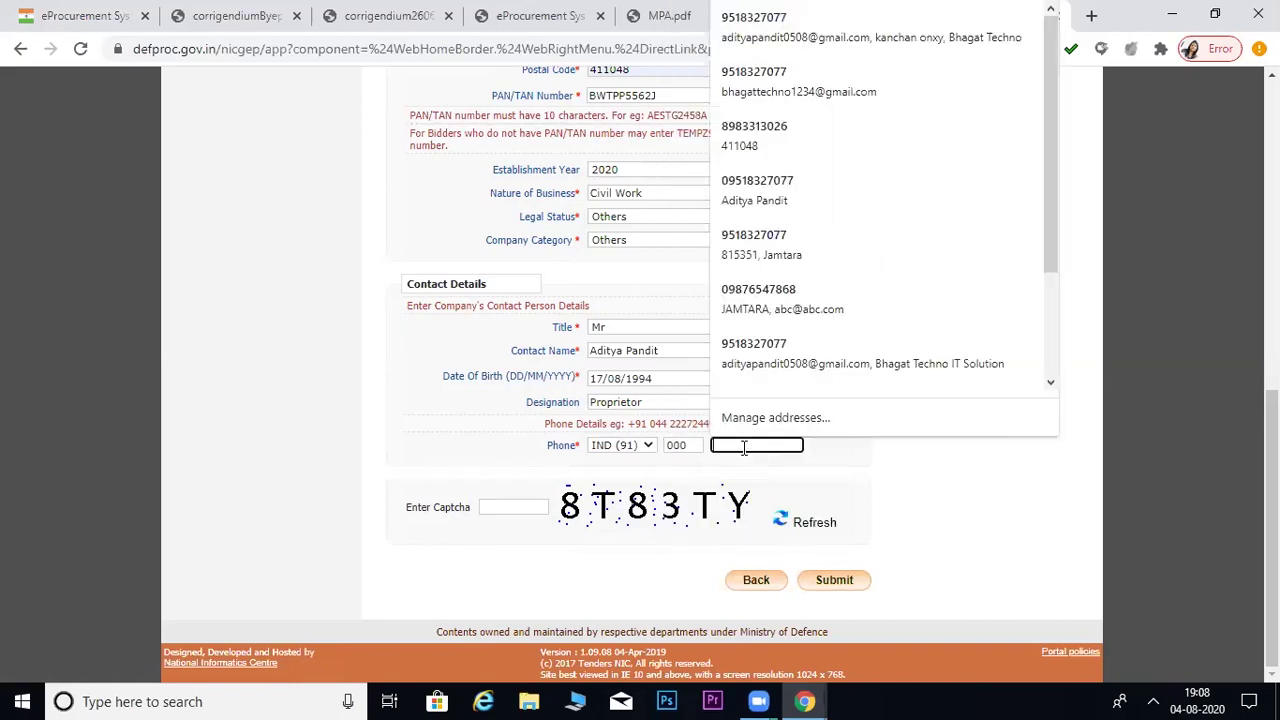
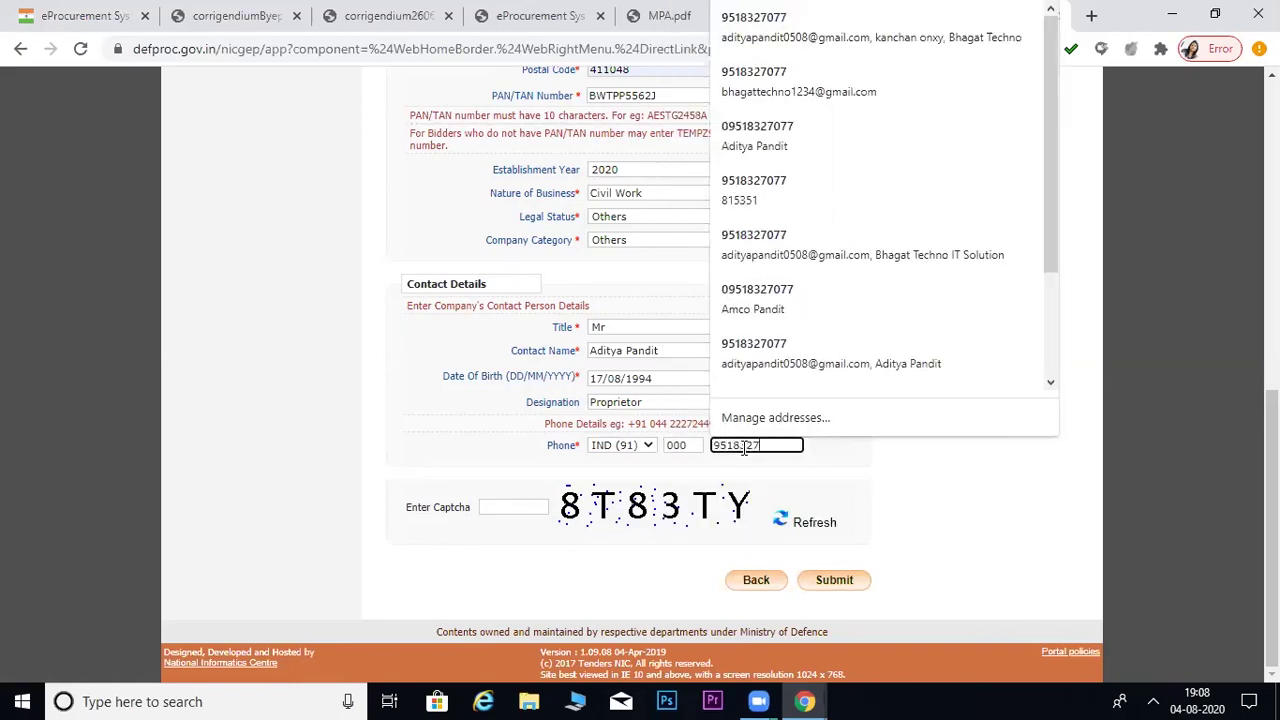
pyautogui.click(866, 474)
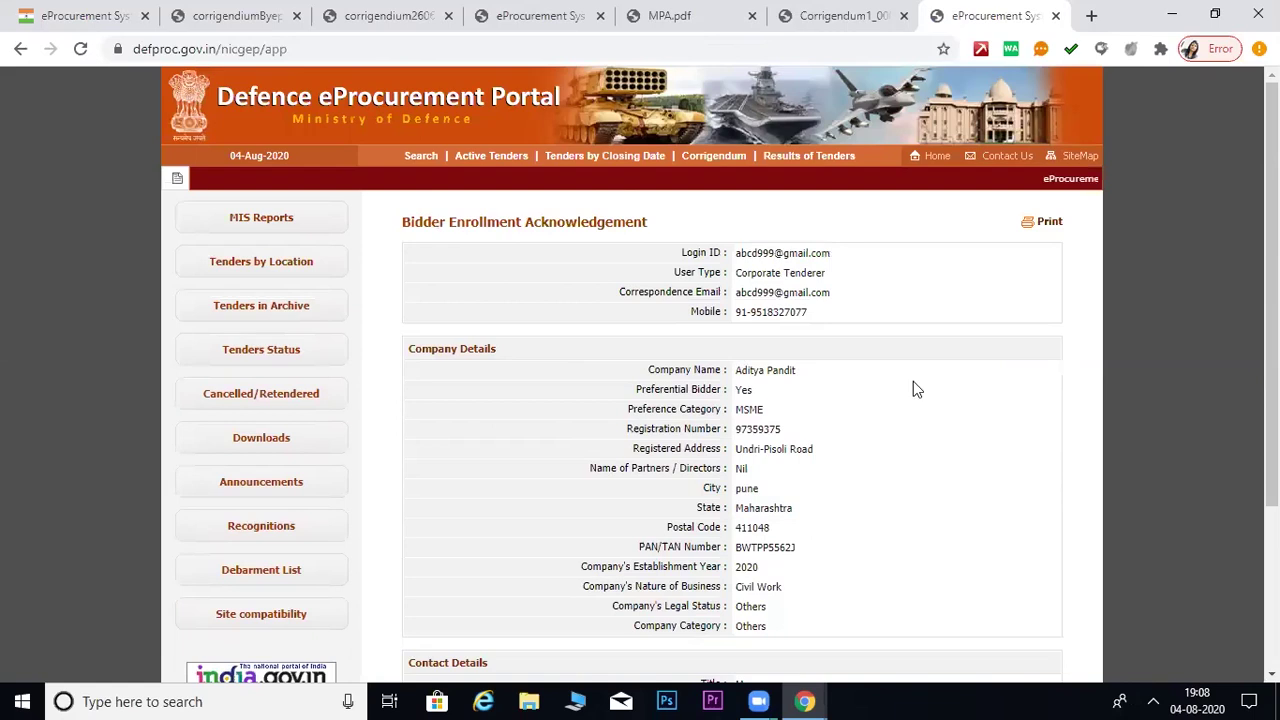
# - Scroll through the Bidder Enrollment Acknowledgement to review the submitted details
pyautogui.scroll(-3, 916, 455)
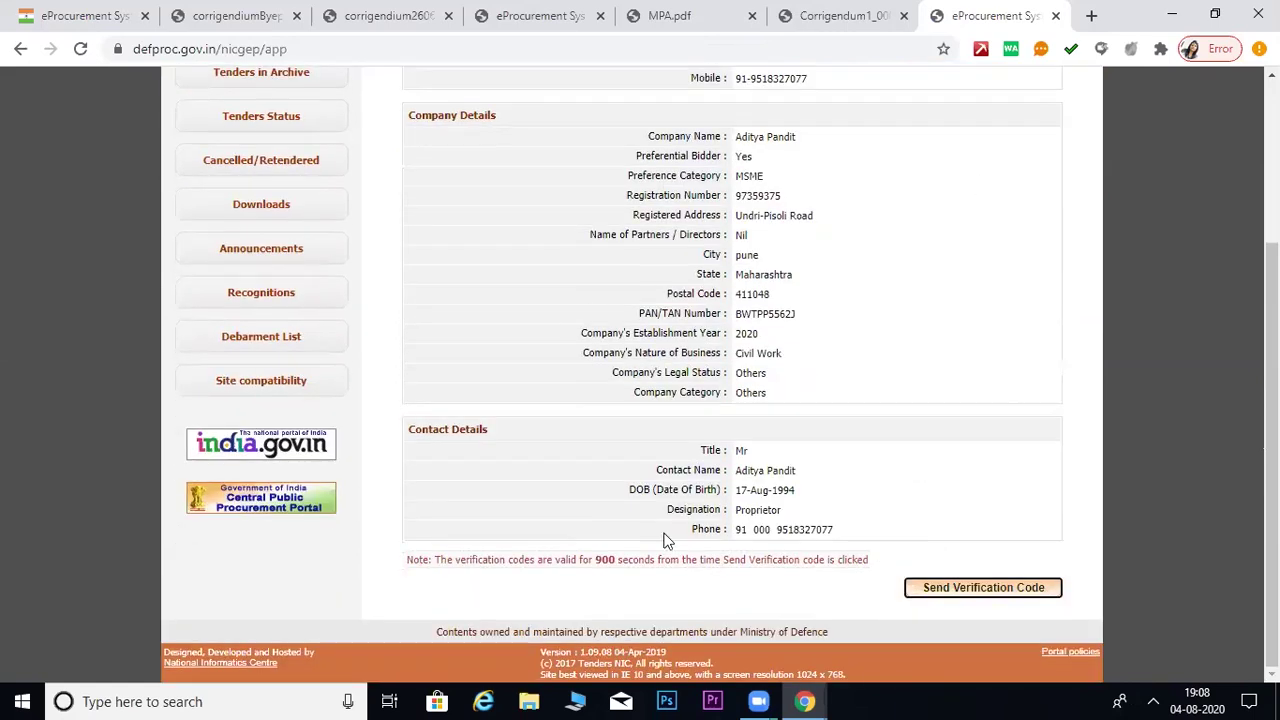
pyautogui.scroll(3, 863, 425)
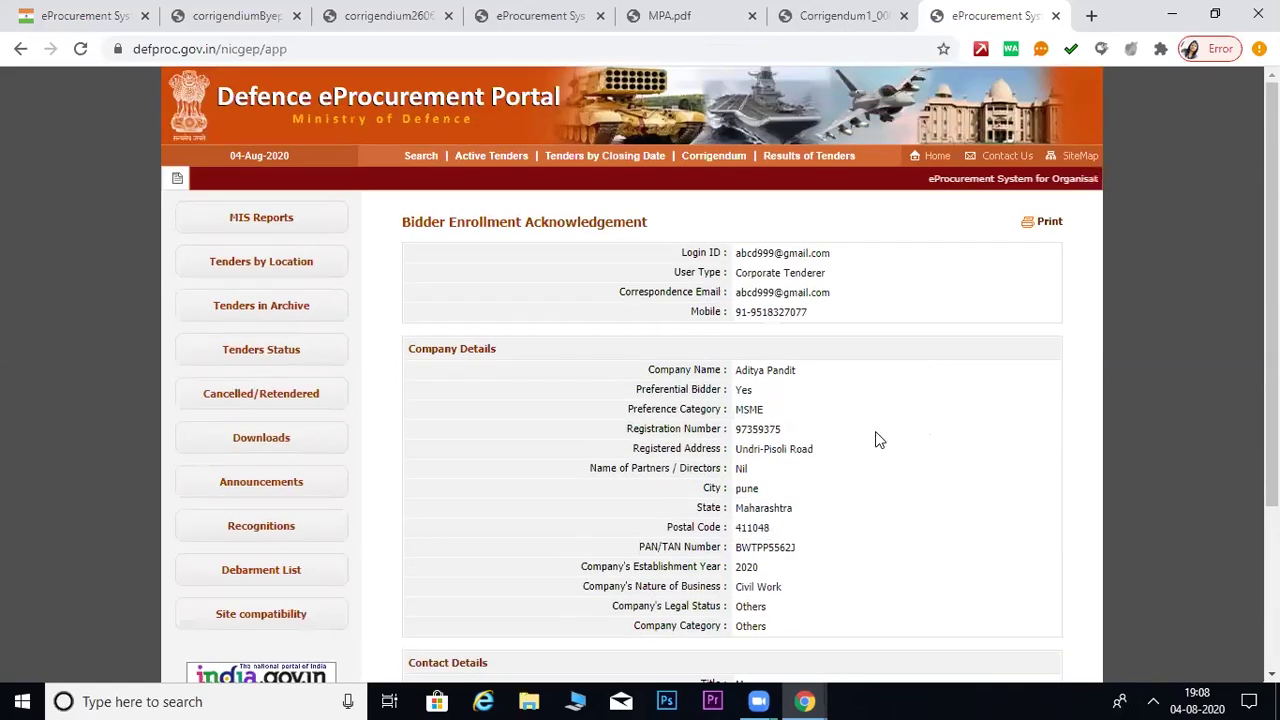
pyautogui.scroll(-3, 875, 435)
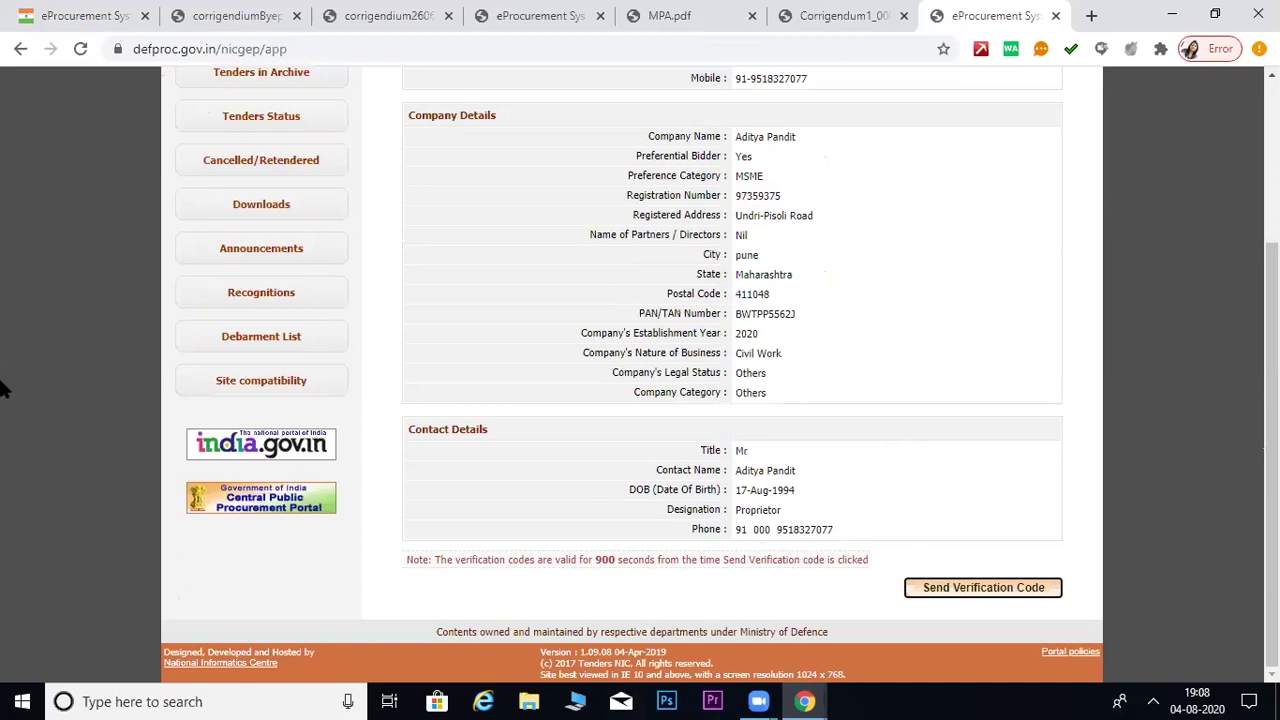
pyautogui.scroll(4, 809, 380)
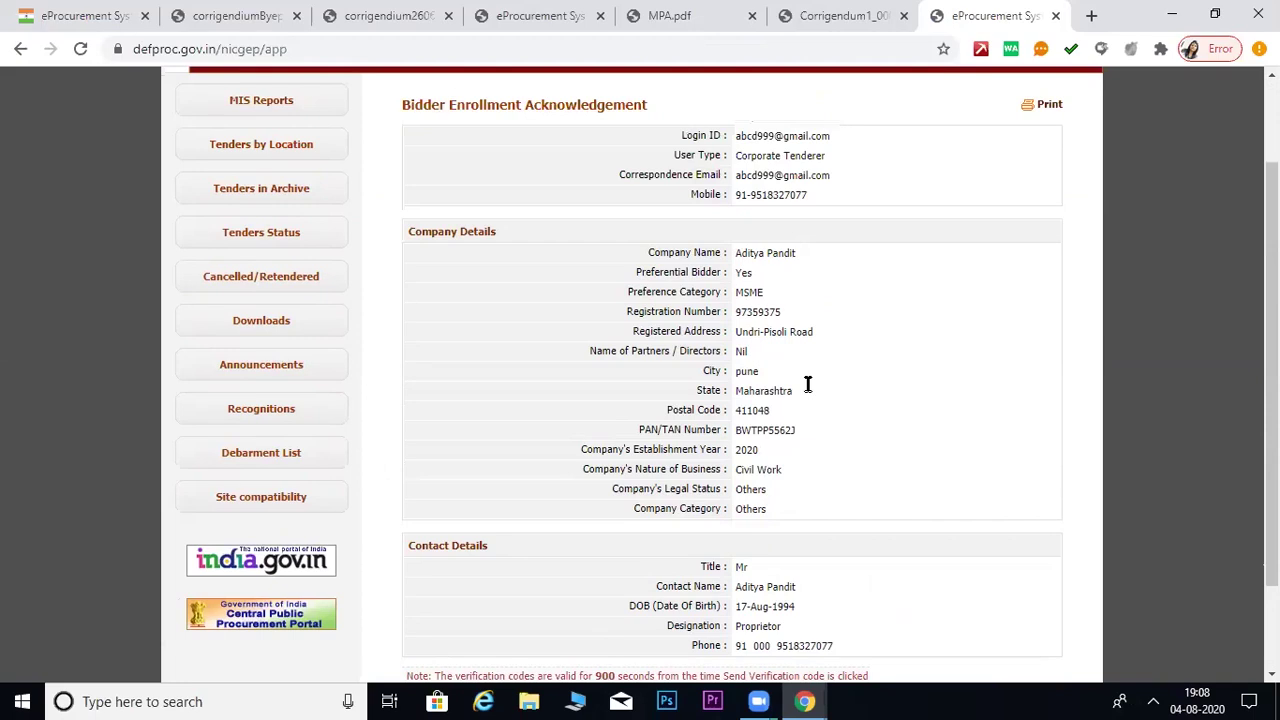
pyautogui.scroll(-3, 989, 420)
pyautogui.scroll(-1, 988, 479)
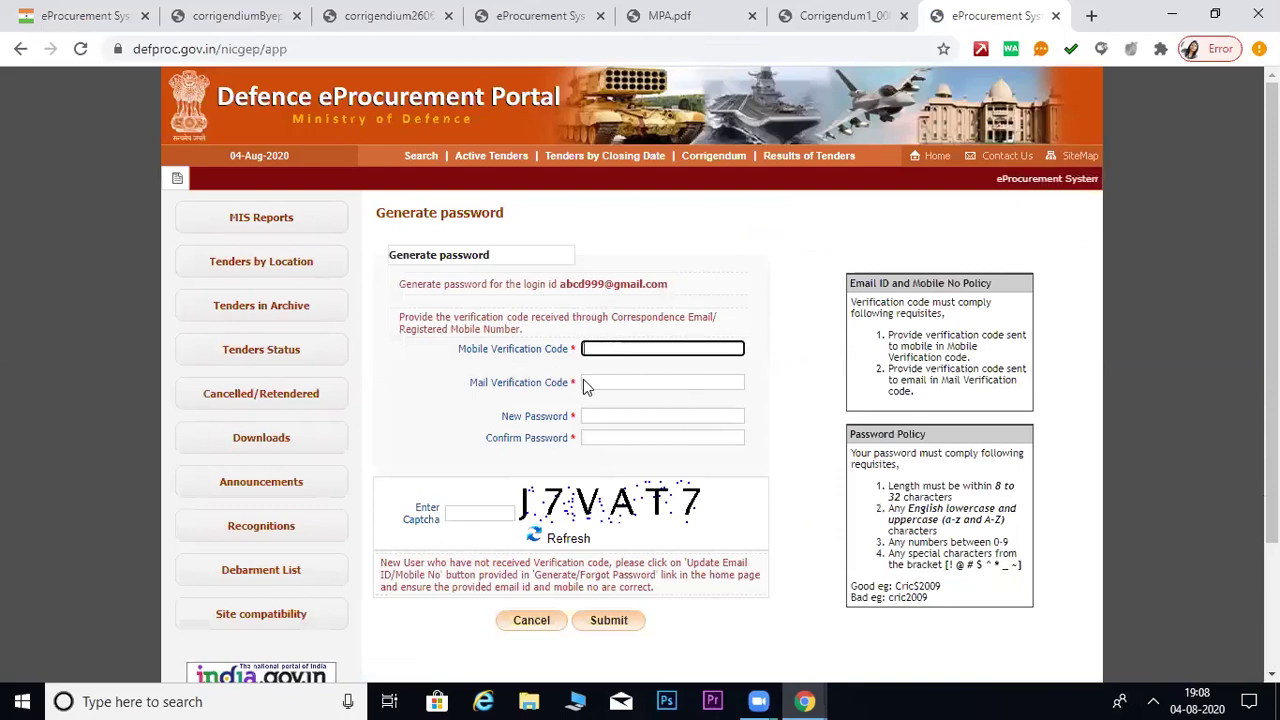
# - Review the New Password label and Password Policy rules, then return to the portal Home page
pyautogui.moveTo(503, 418); pyautogui.dragTo(568, 420)
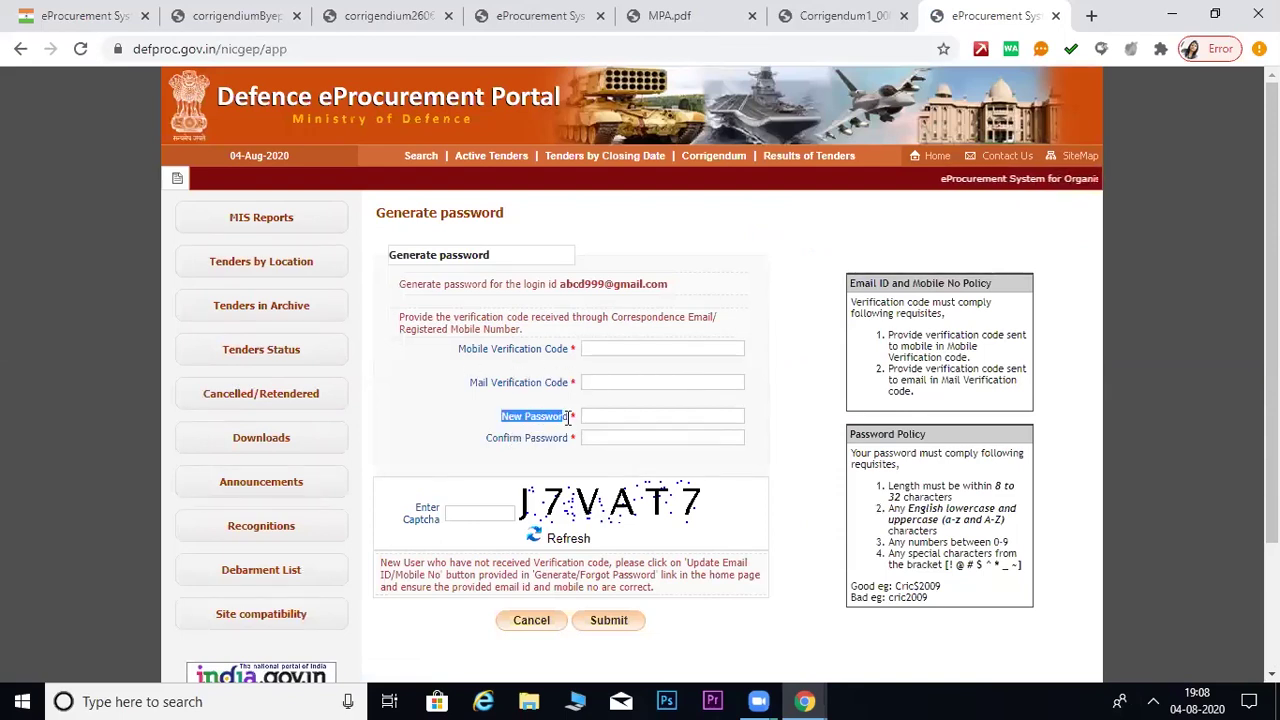
pyautogui.moveTo(860, 486); pyautogui.dragTo(1033, 571)
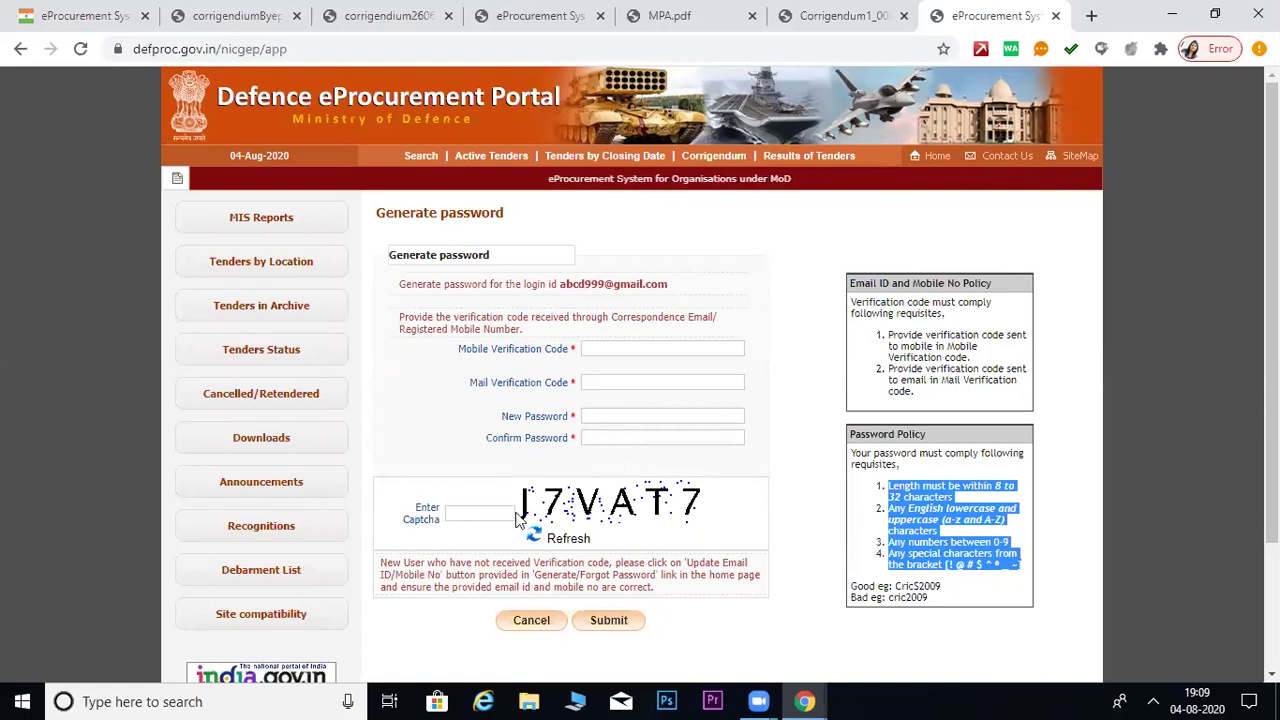
pyautogui.scroll(-1, 640, 520)
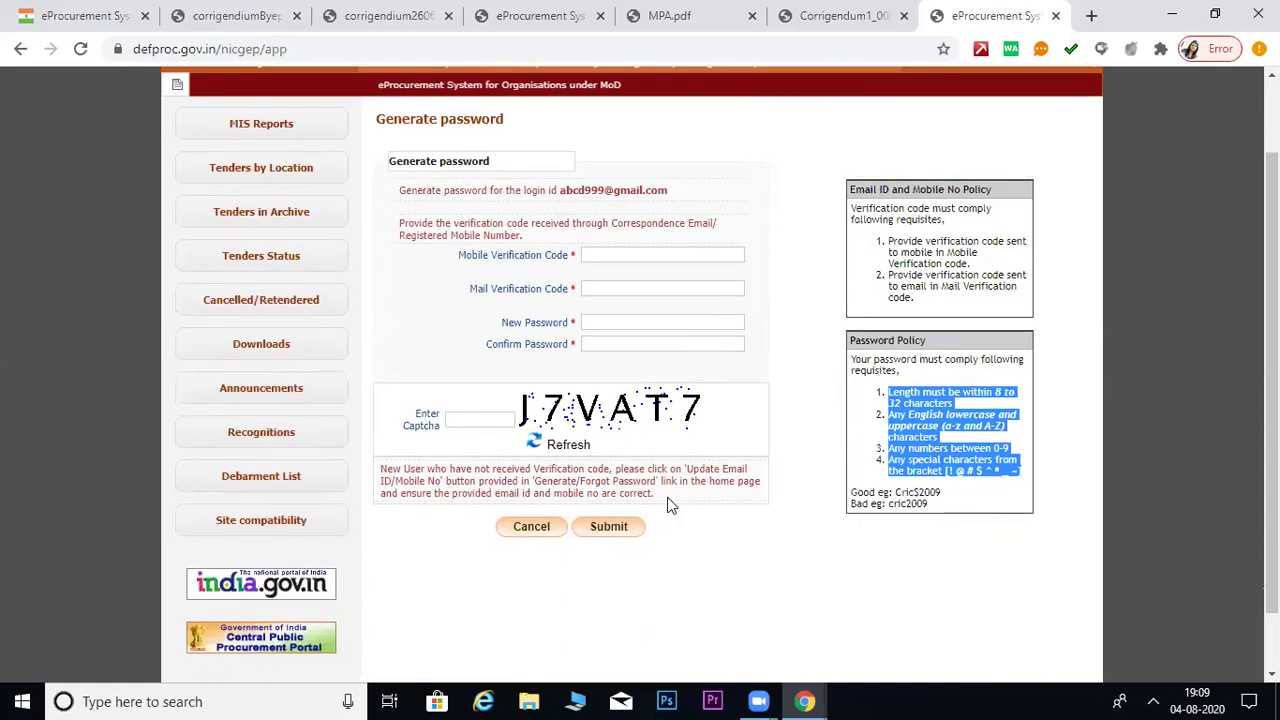
pyautogui.scroll(1, 881, 222)
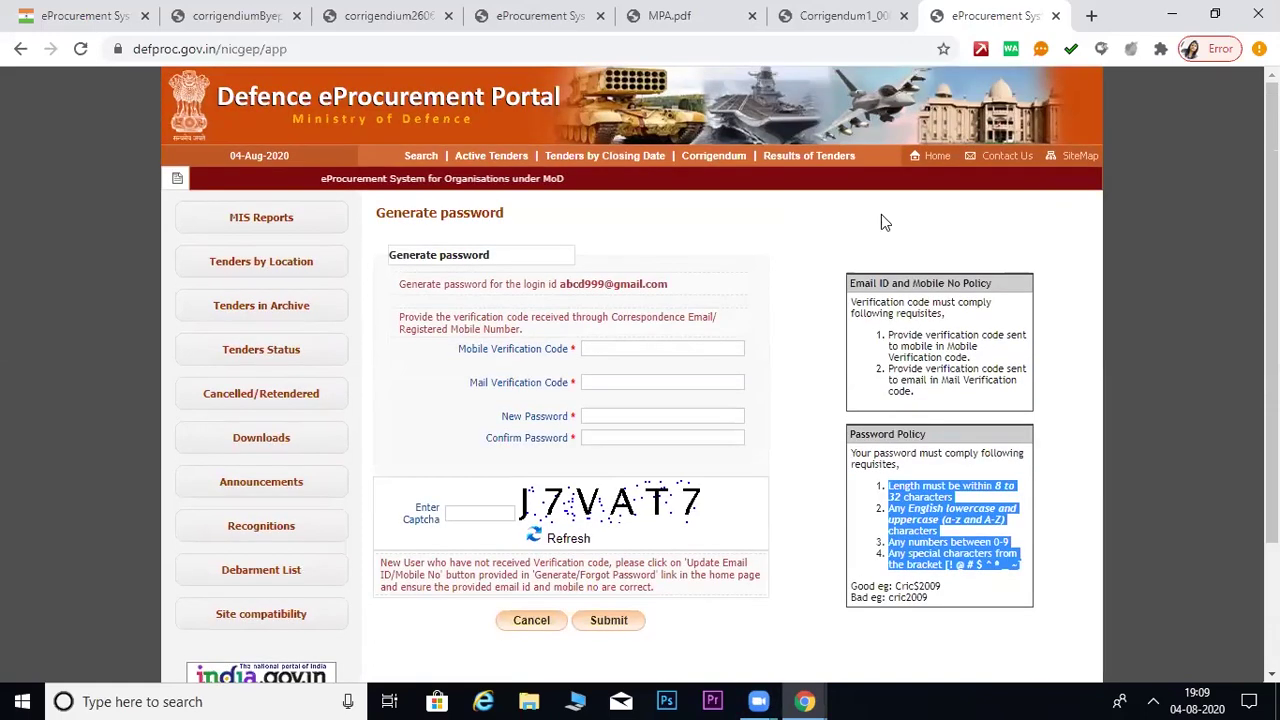
pyautogui.click(931, 166)
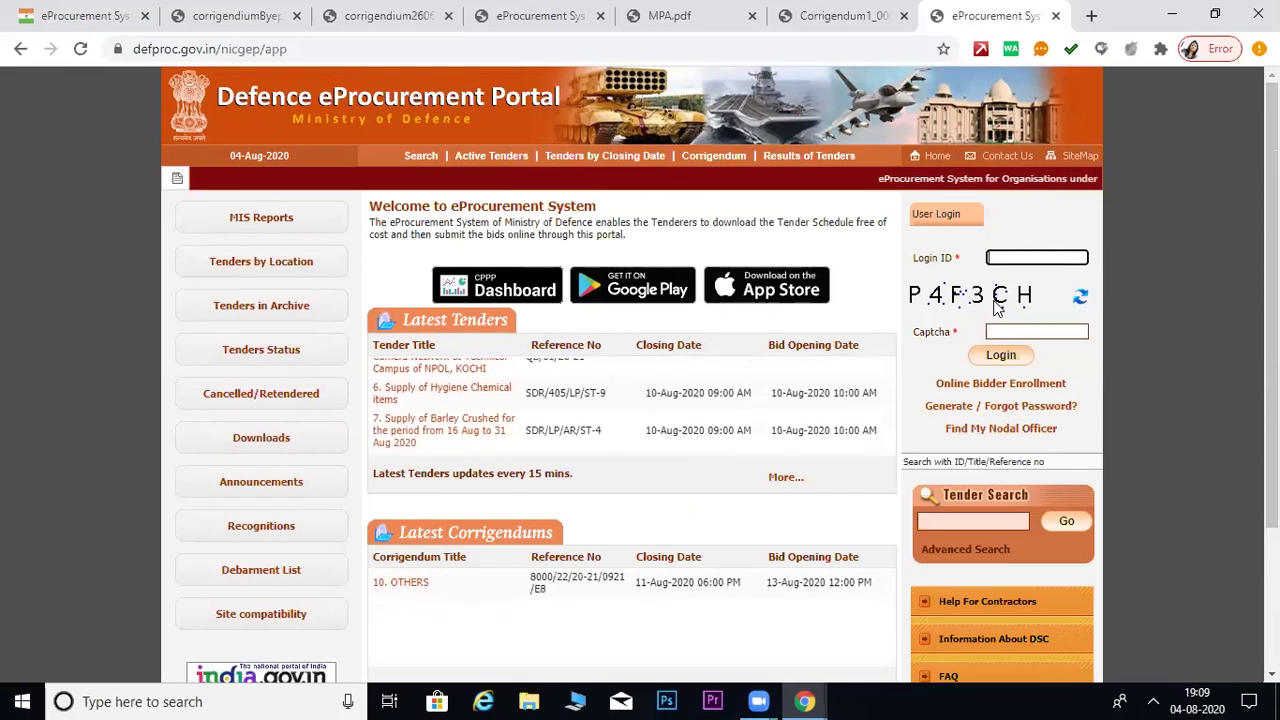
# - Open Generate / Forgot Password and select the New User option
pyautogui.click(1011, 422)
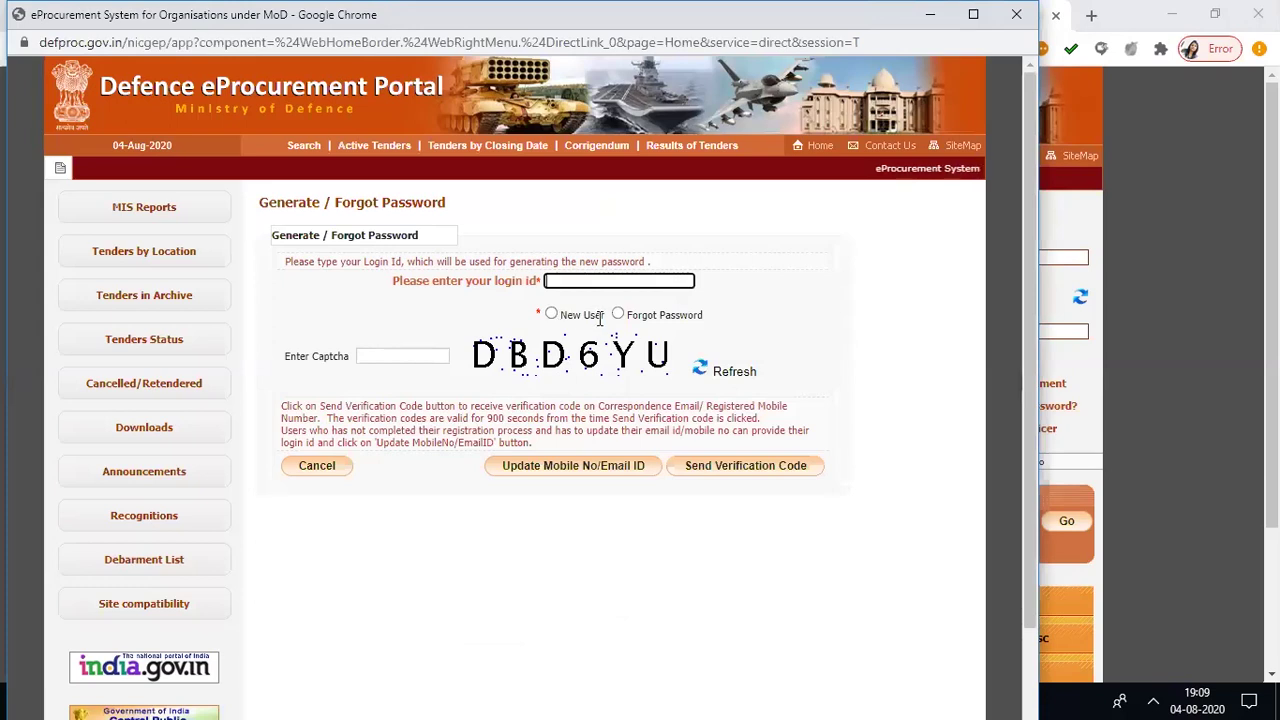
pyautogui.click(619, 316)
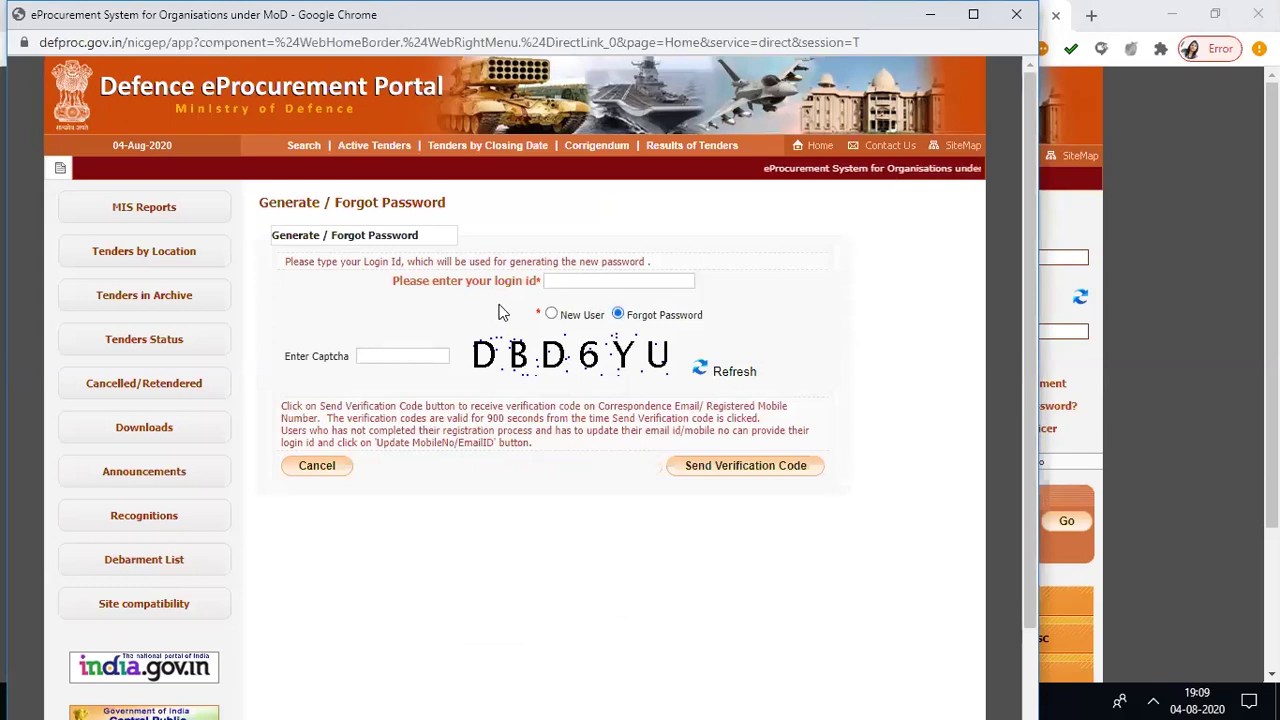
pyautogui.click(553, 314)
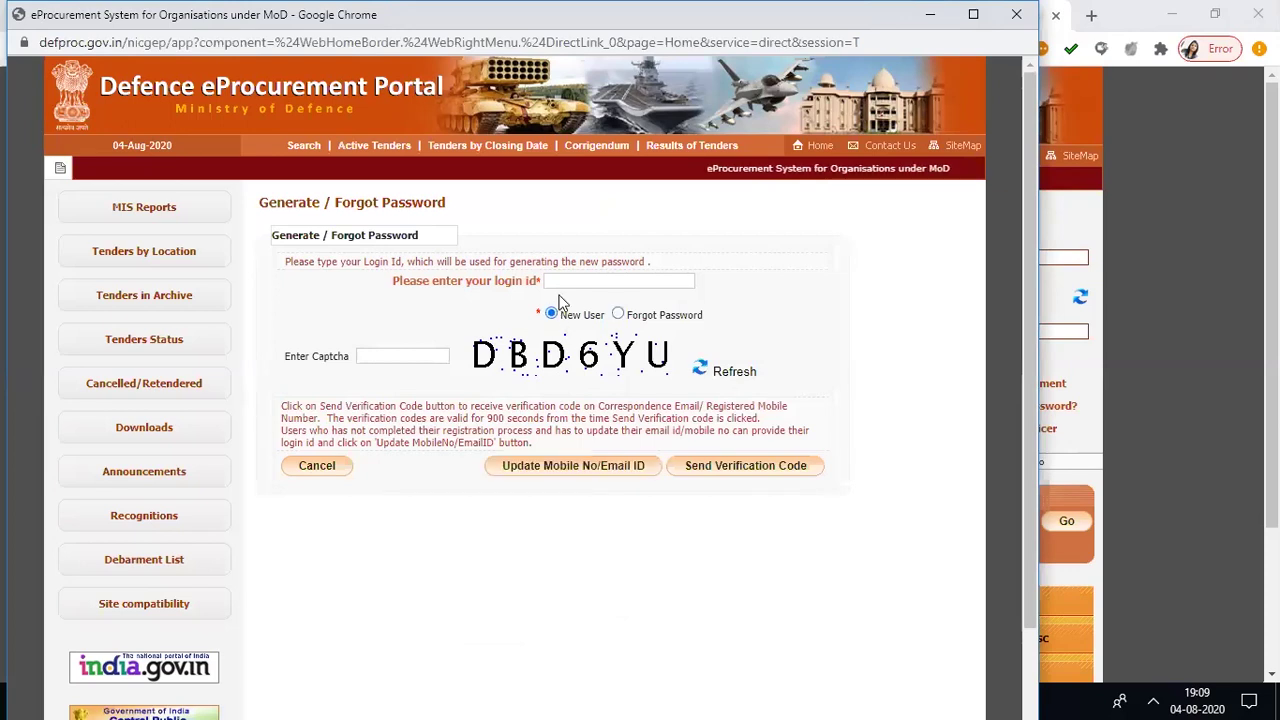
# - Enter the login e-mail id and the captcha, and request the verification codes
pyautogui.click(566, 282)
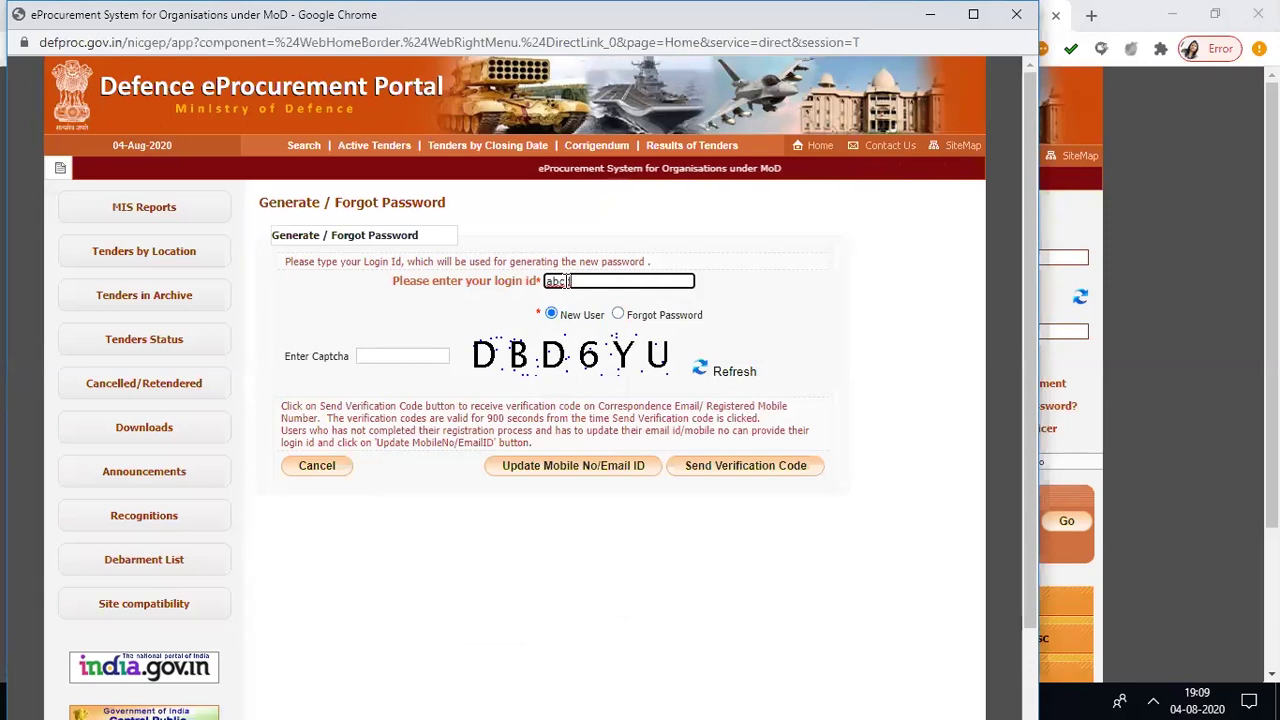
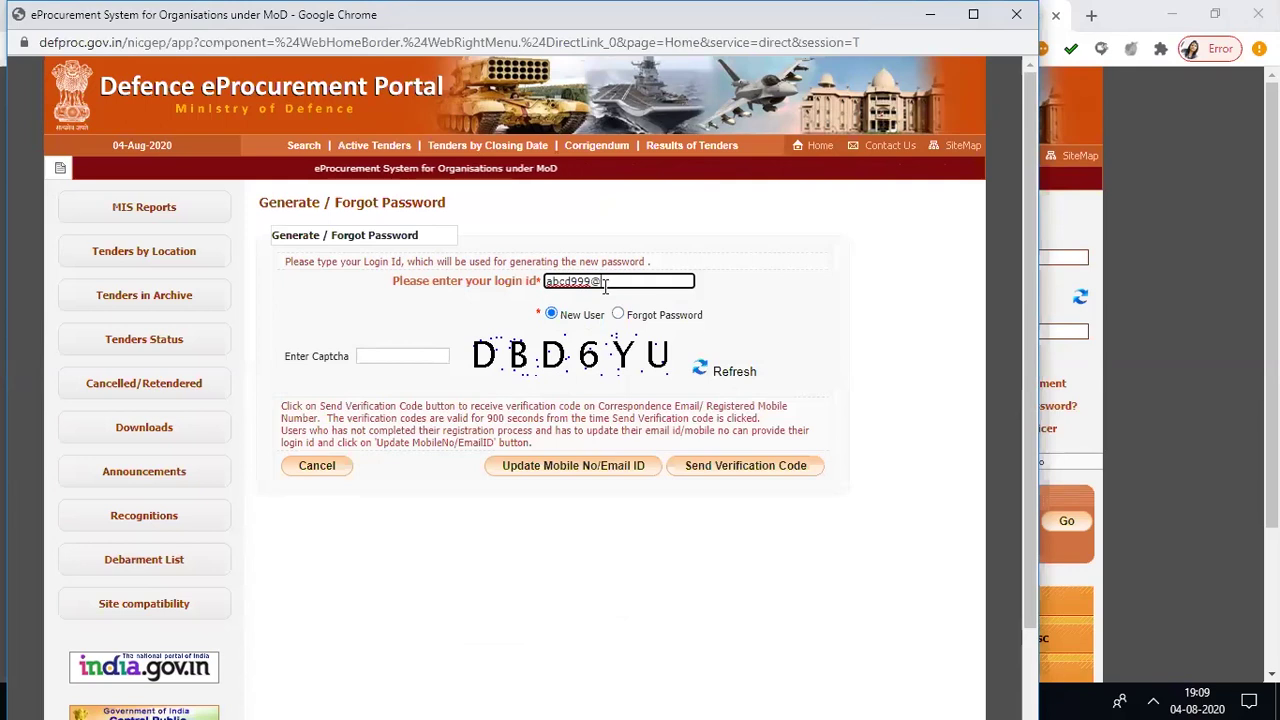
pyautogui.click(435, 360)
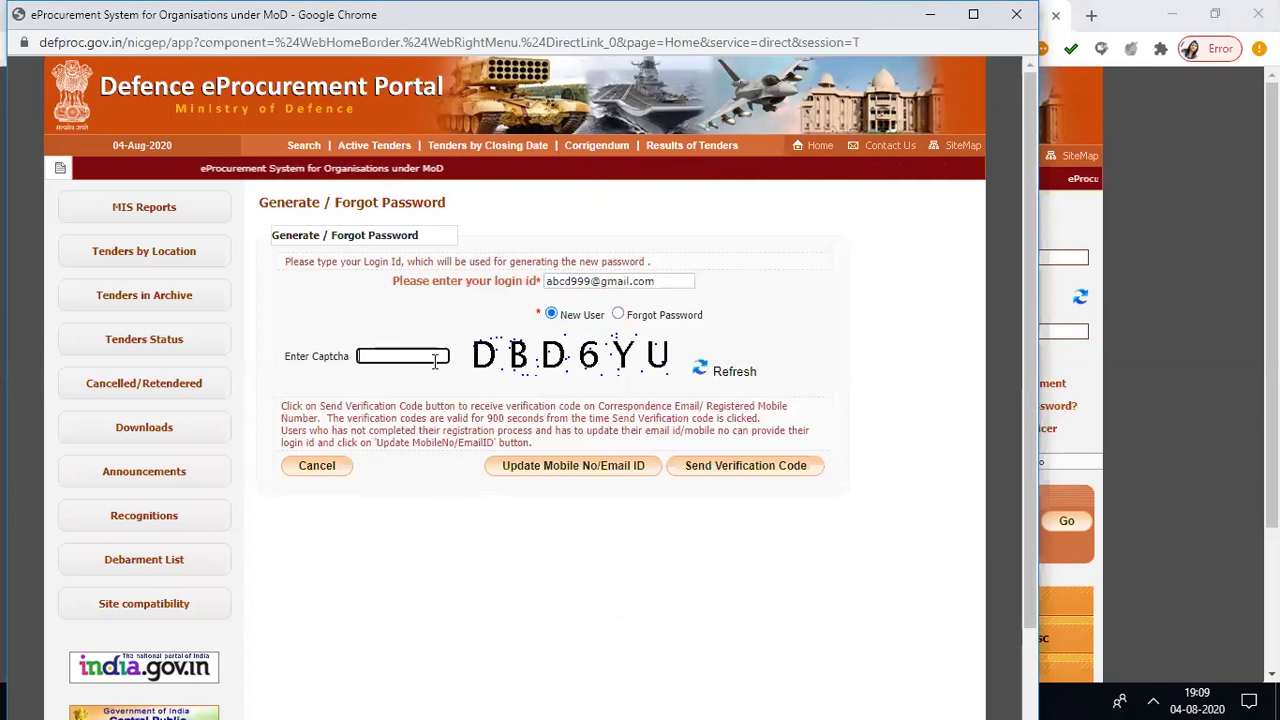
pyautogui.write('DB')
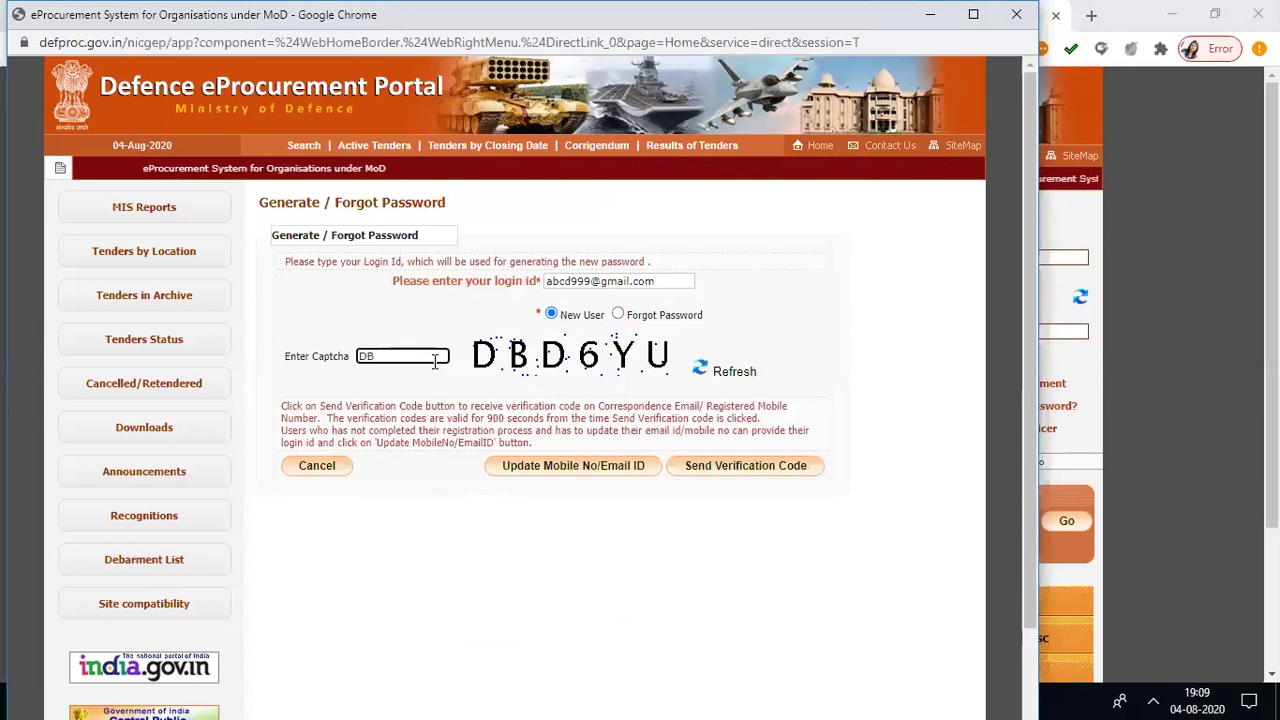
pyautogui.write('D6YU')
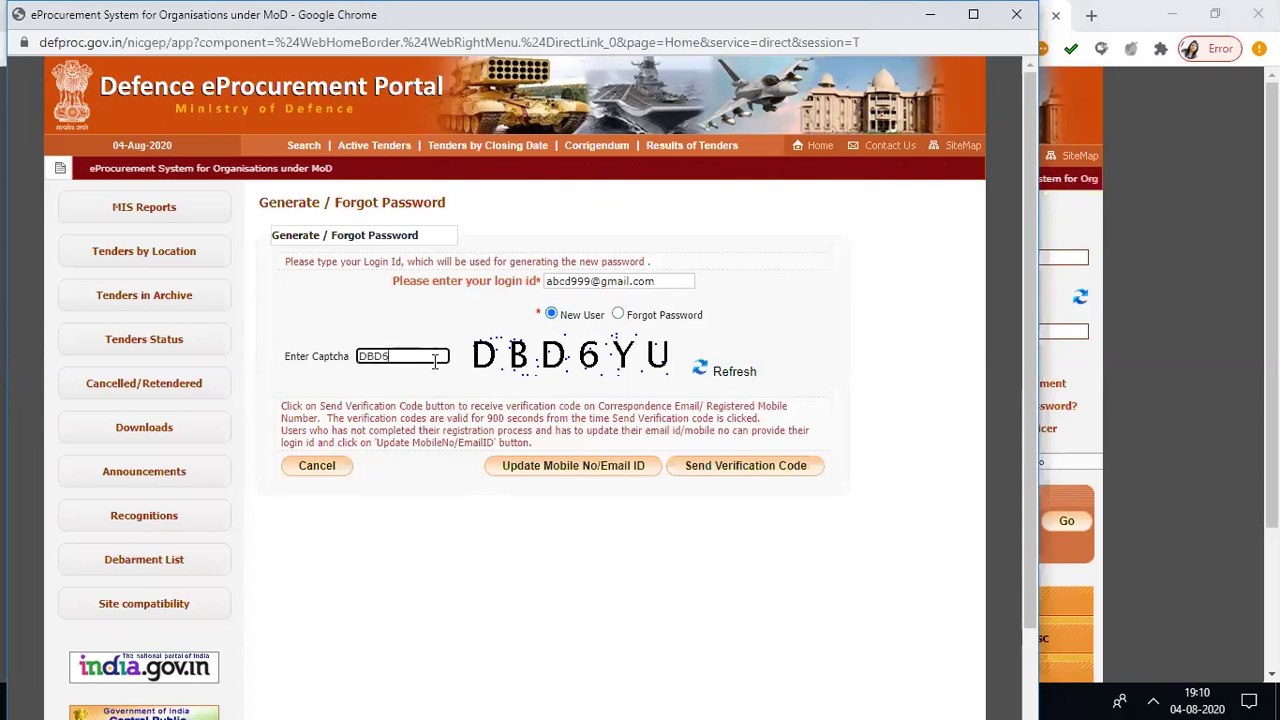
pyautogui.click(737, 470)
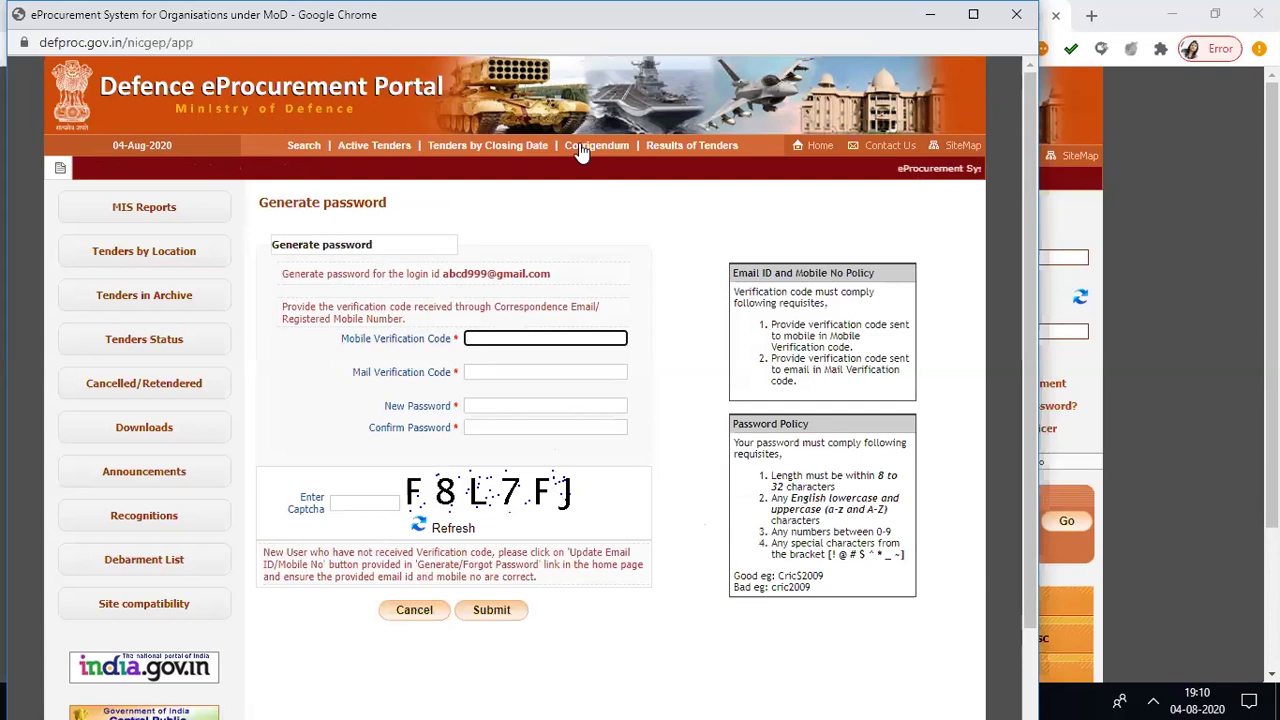
# - Request the Update Mobile No/Email ID form for the new user's login id using the captcha
pyautogui.moveTo(552, 276); pyautogui.dragTo(446, 278)
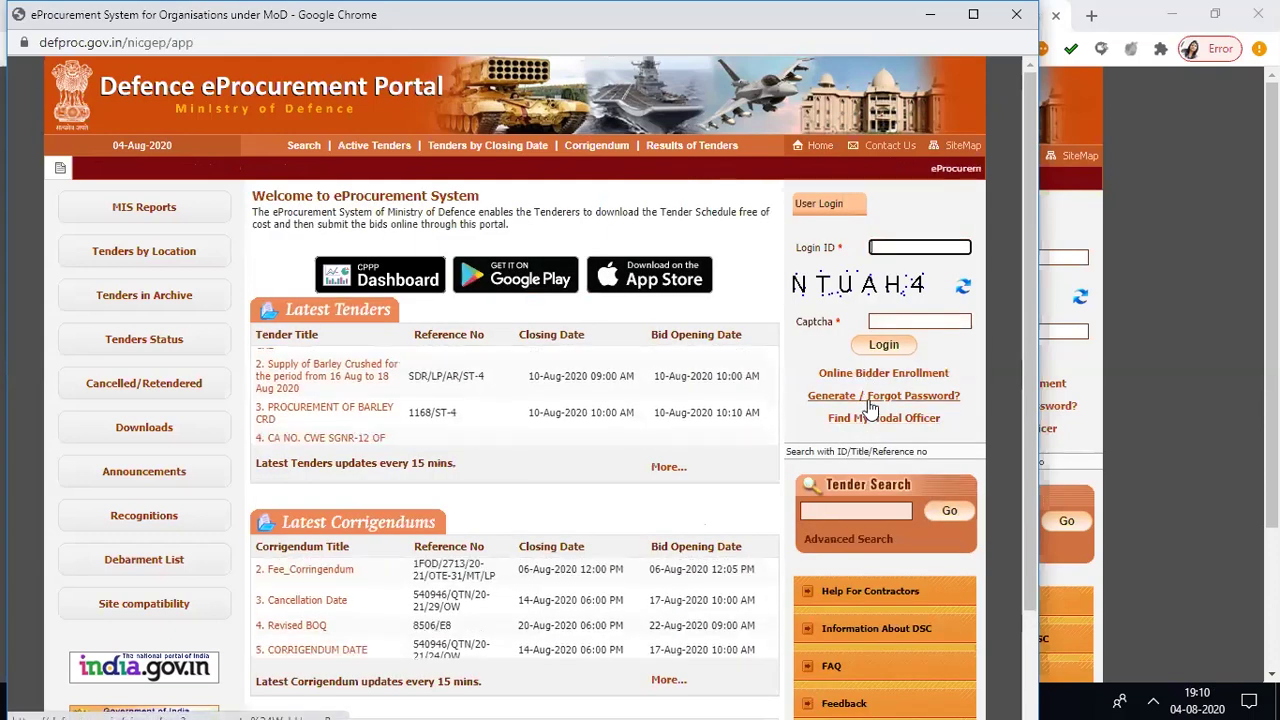
pyautogui.click(869, 397)
pyautogui.click(646, 280)
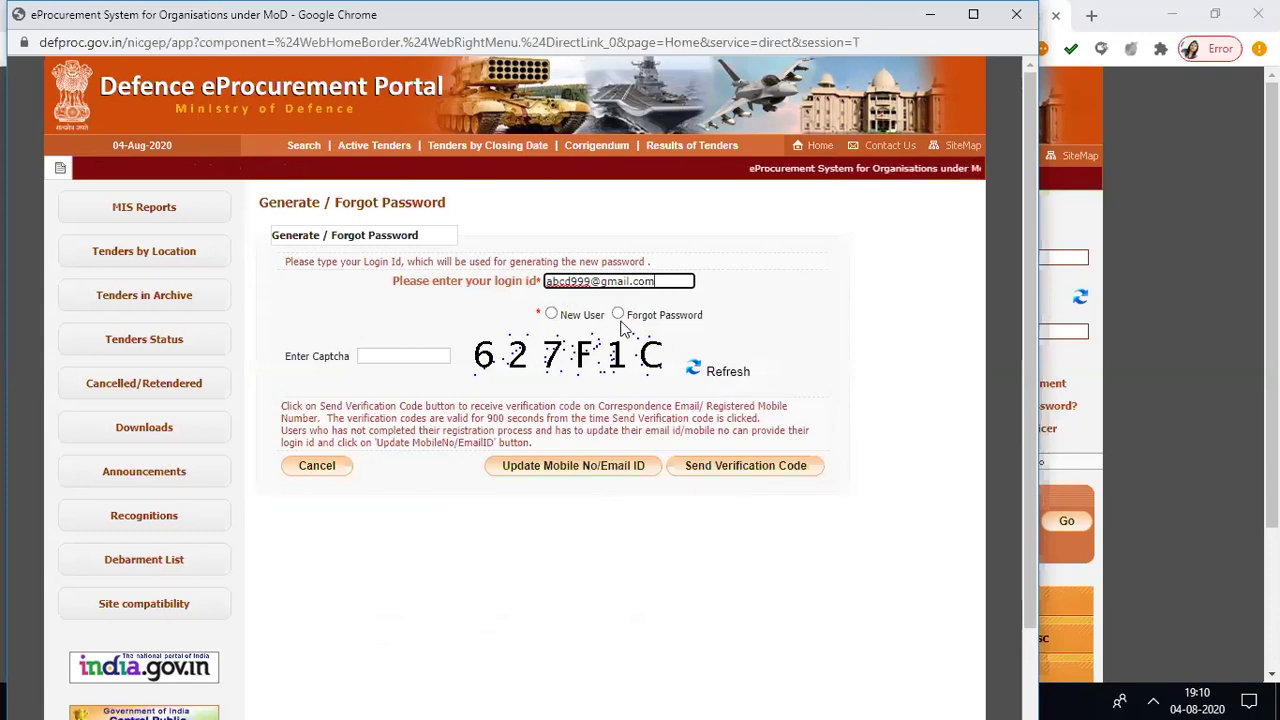
pyautogui.click(551, 314)
pyautogui.click(450, 356)
pyautogui.write('62')
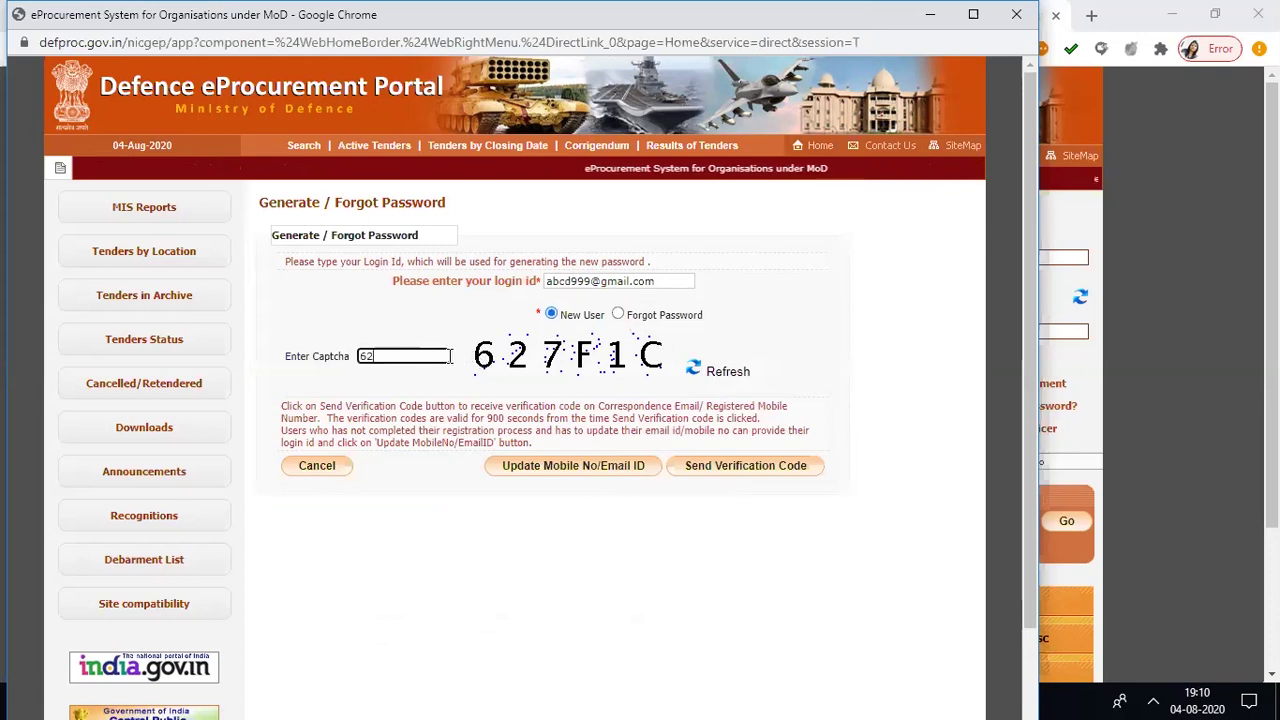
pyautogui.write('7F1C')
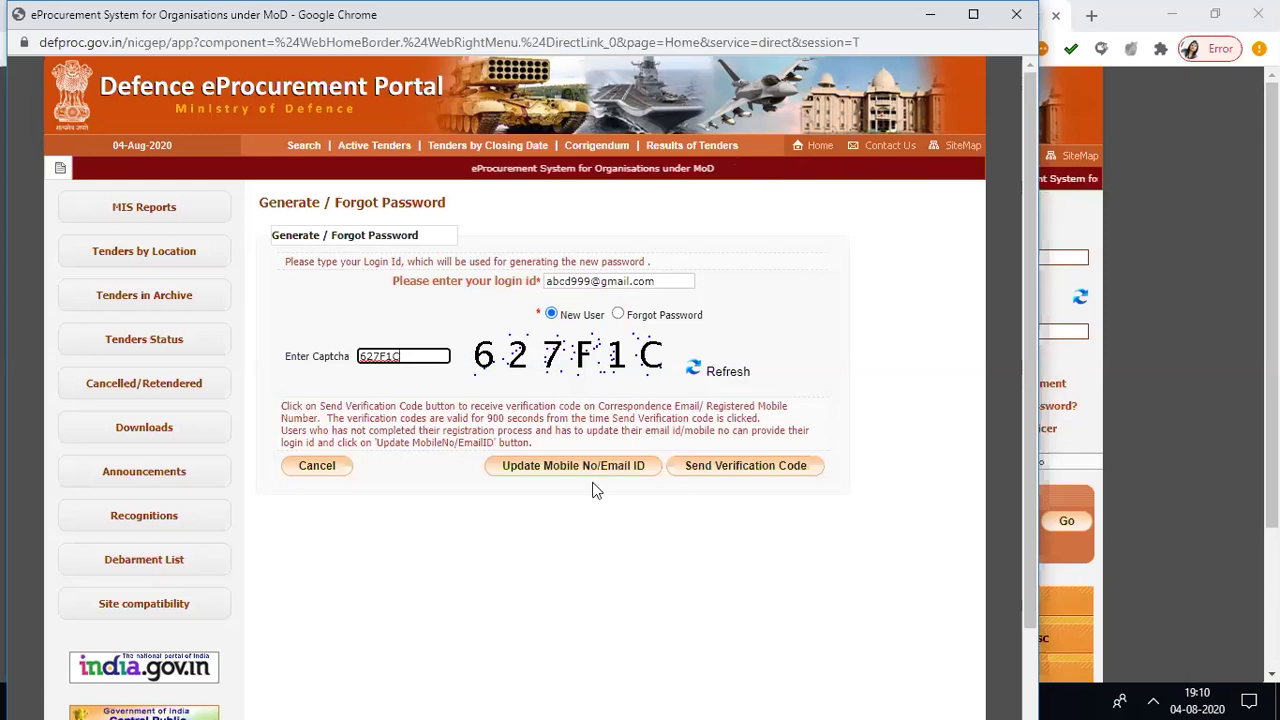
pyautogui.click(585, 474)
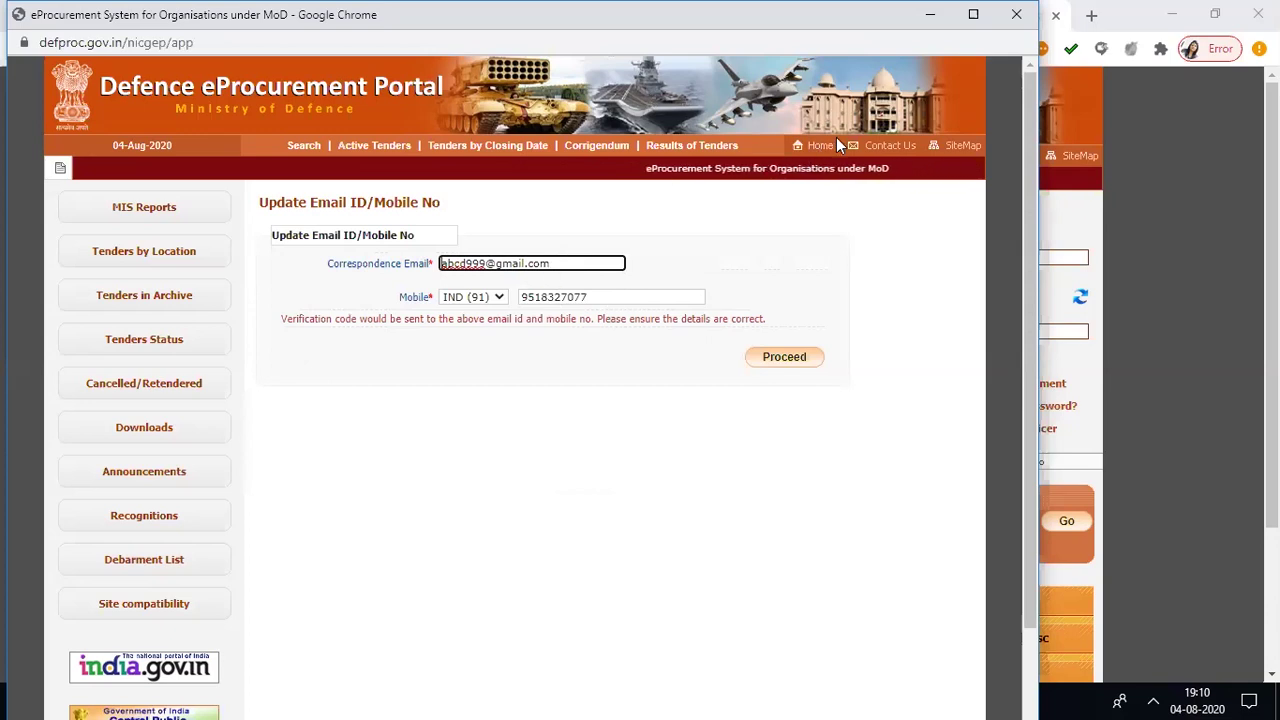
# - Go back to the portal home page through the Home link in the top bar
pyautogui.click(810, 156)
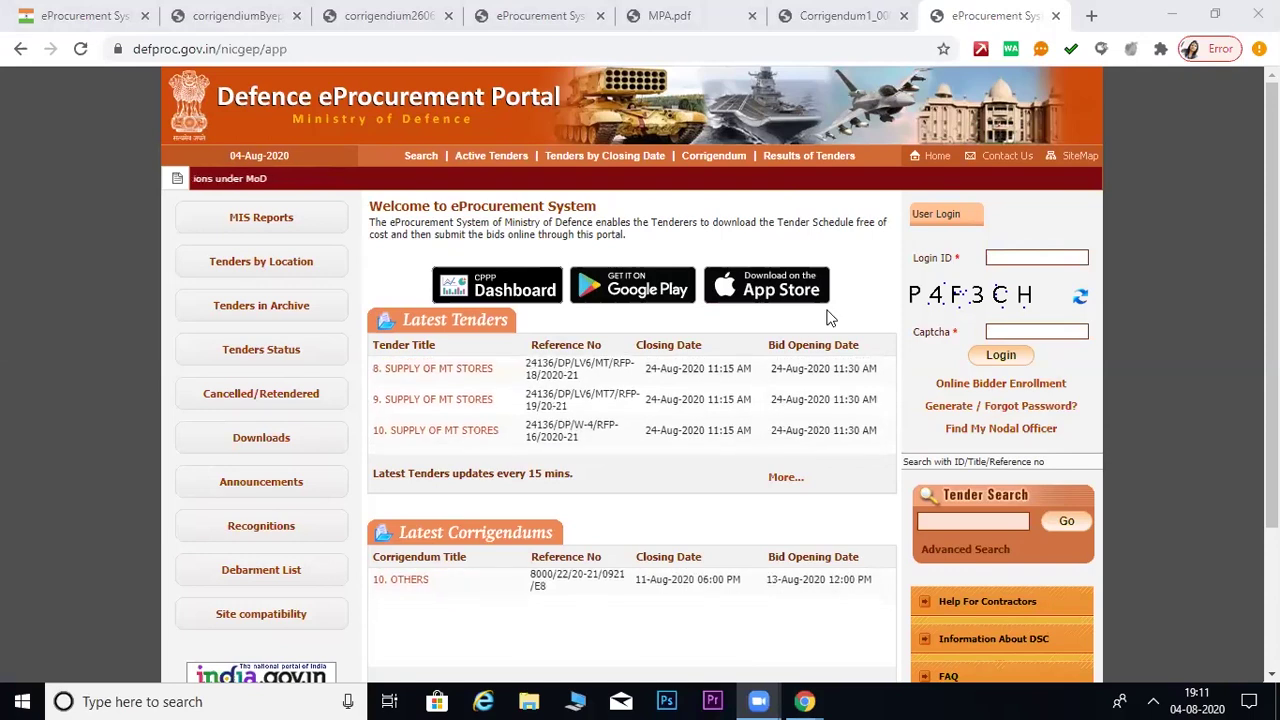
# - Scroll the home page up and down to locate the Find My Nodal Officer link
pyautogui.scroll(-1, 876, 372)
pyautogui.scroll(-3, 697, 309)
pyautogui.scroll(2, 697, 309)
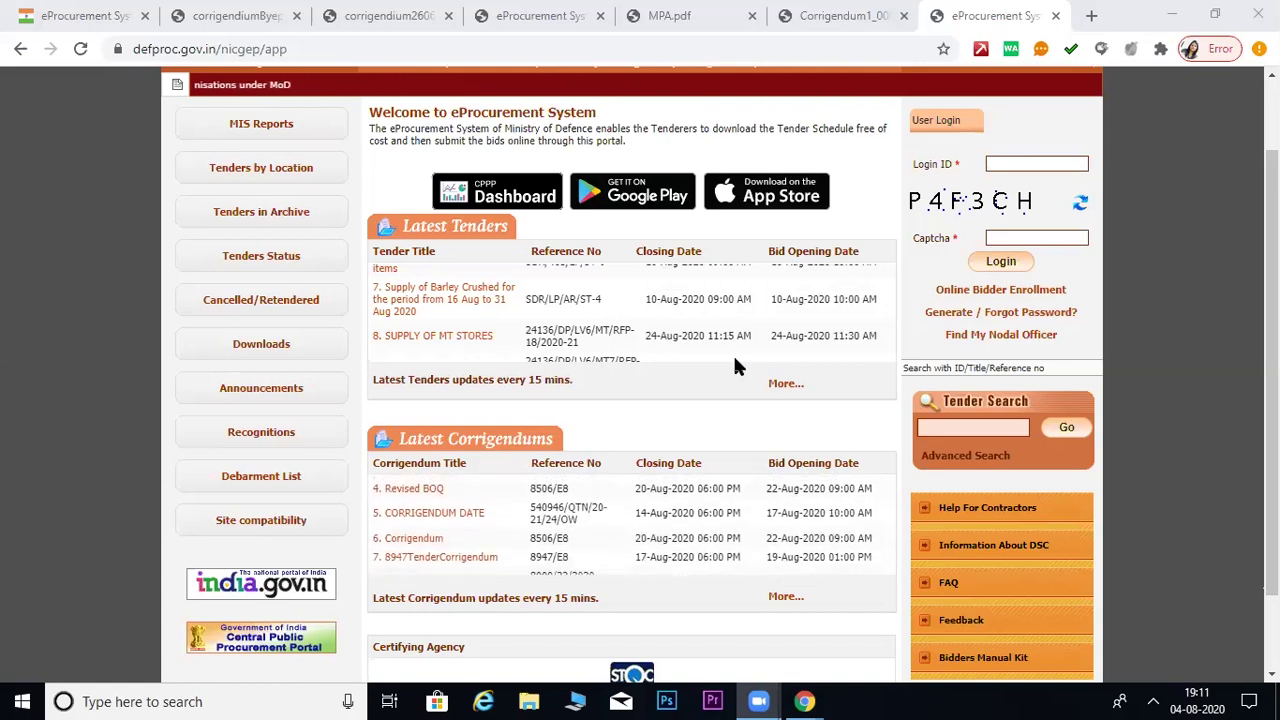
pyautogui.scroll(1, 723, 360)
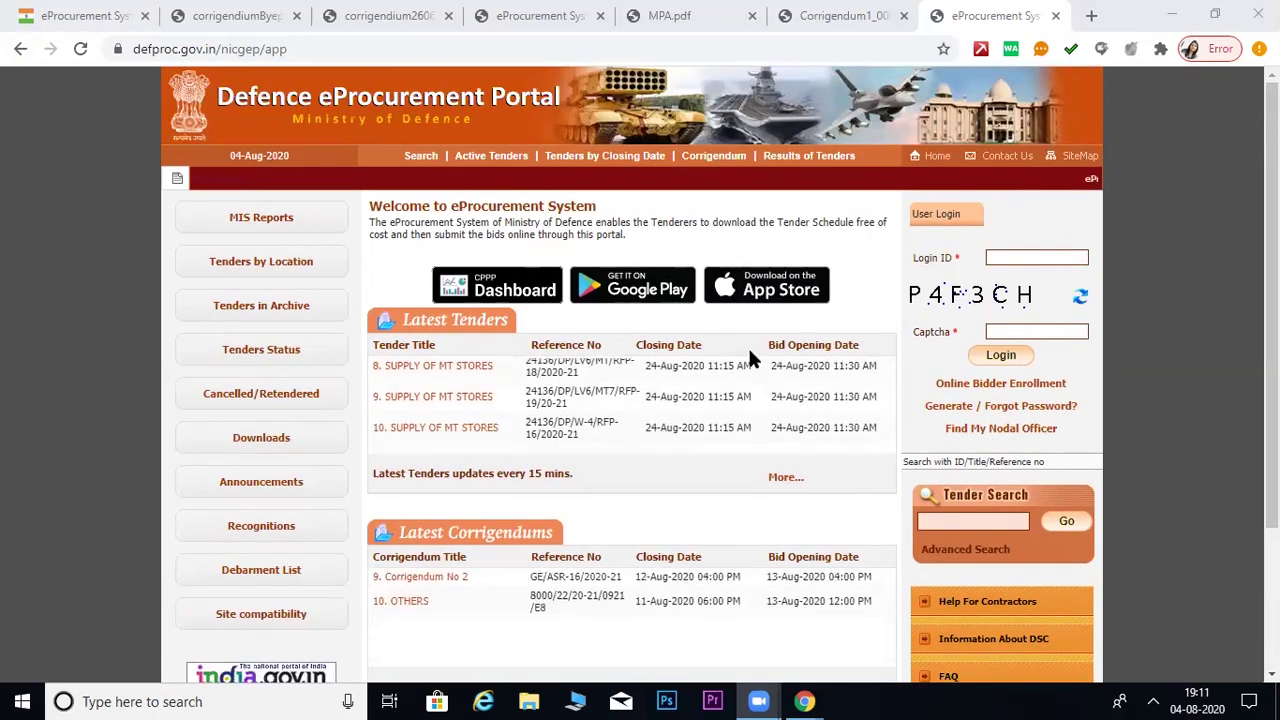
pyautogui.scroll(-2, 760, 366)
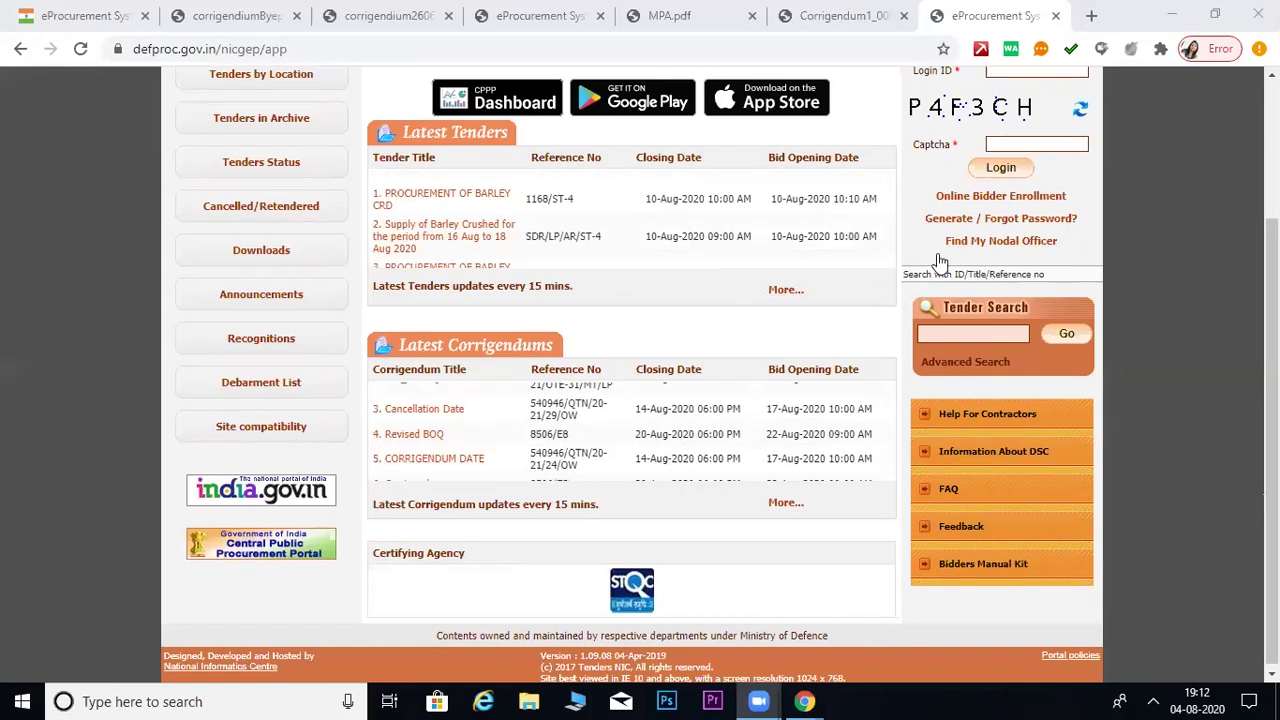
pyautogui.scroll(2, 1007, 291)
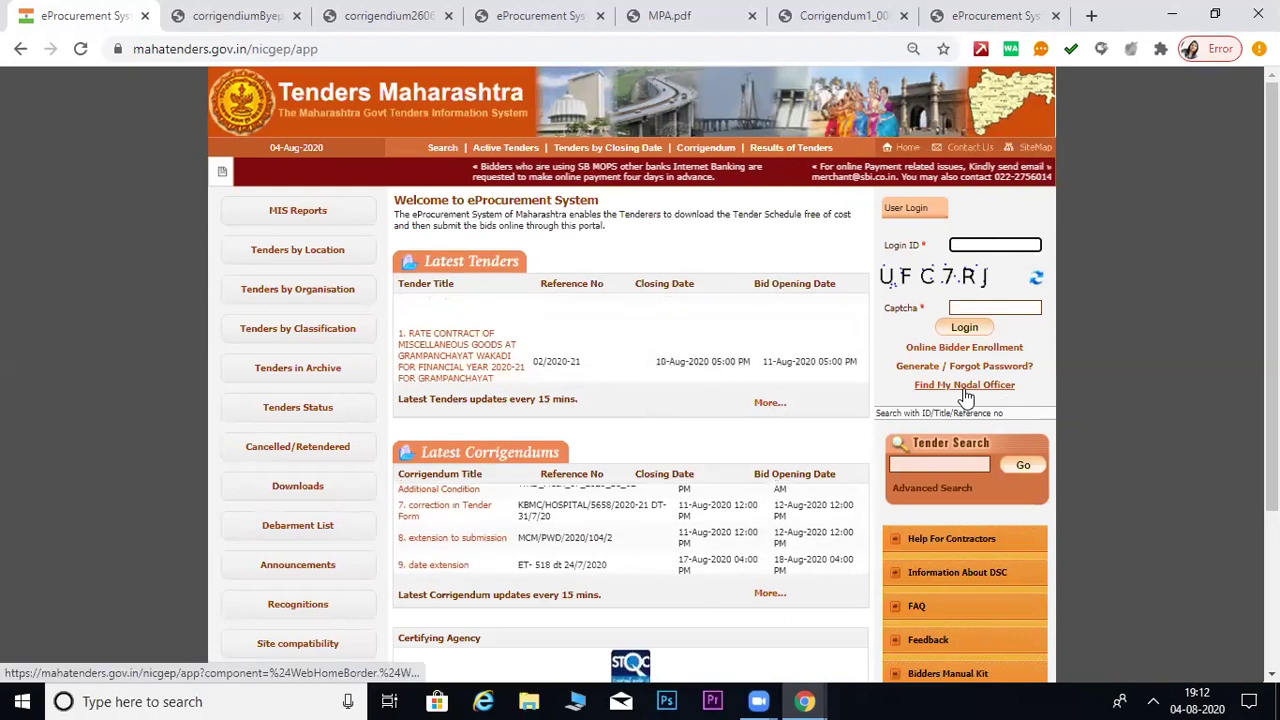
# - Open Find My Nodal Officer from beneath the User Login box
pyautogui.click(964, 386)
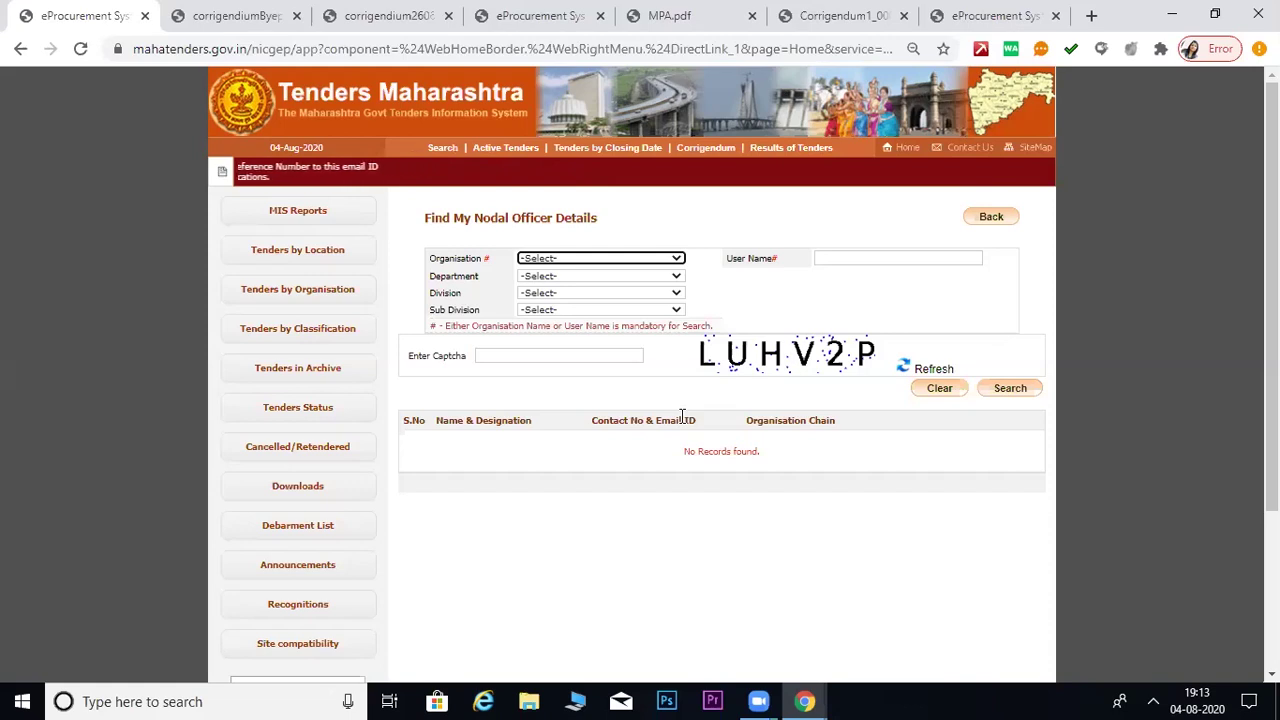
# - Drop down the Organisation list on the Find My Nodal Officer Details page
pyautogui.click(657, 262)
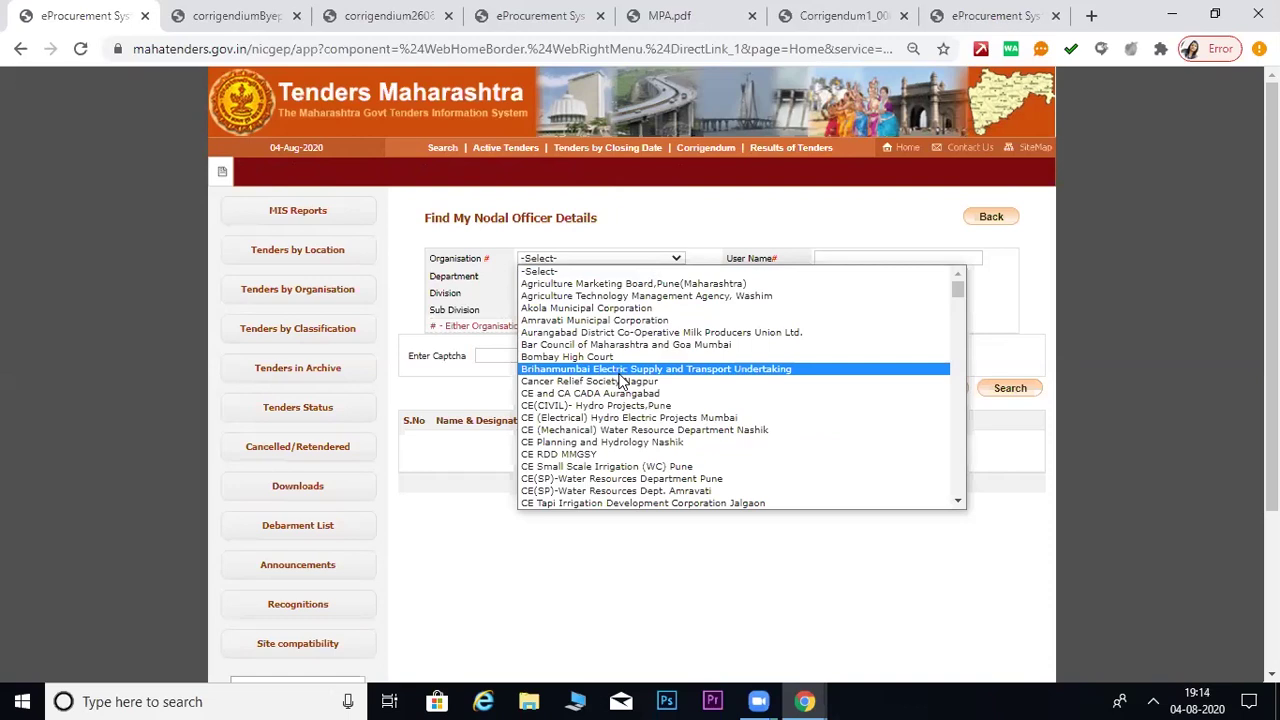
# - Choose RDD-CEO-BULDHANA as the organisation from the R entries of the list
pyautogui.press('r')
pyautogui.press('Down')
pyautogui.press('Down')
pyautogui.press('Down')
pyautogui.press('Down')
pyautogui.press('Down')
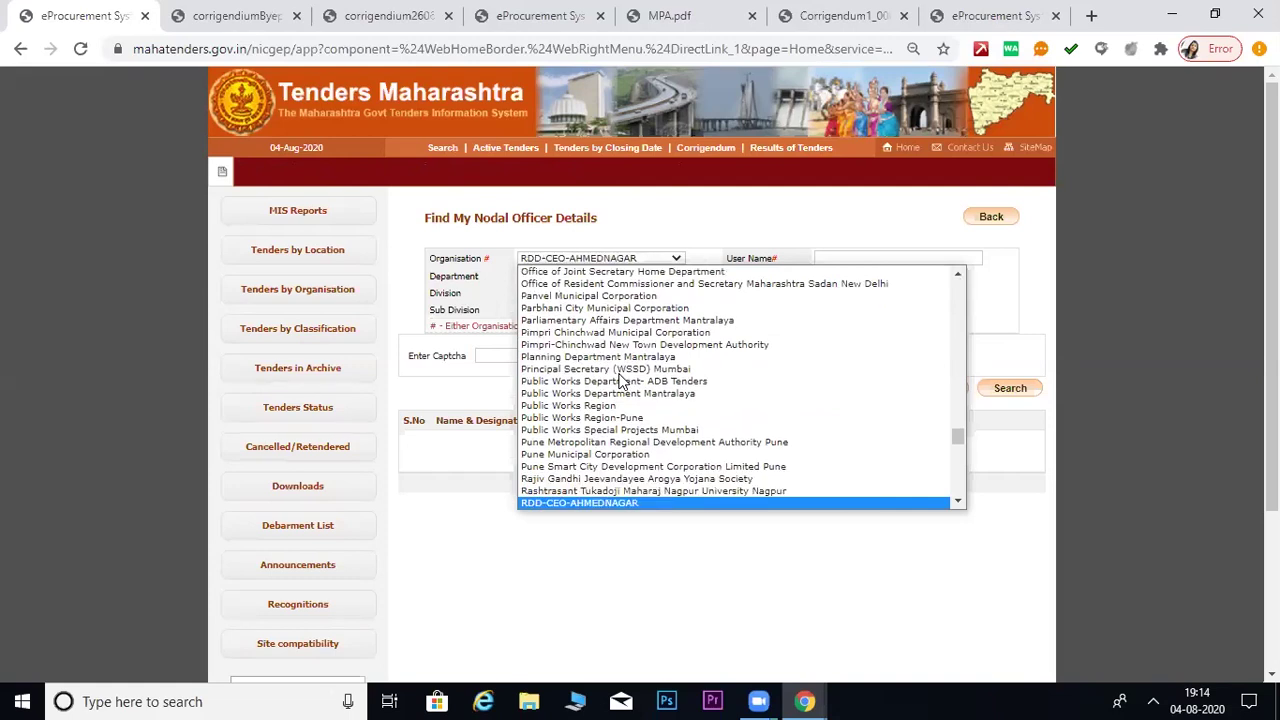
pyautogui.press('Down')
pyautogui.press('Down')
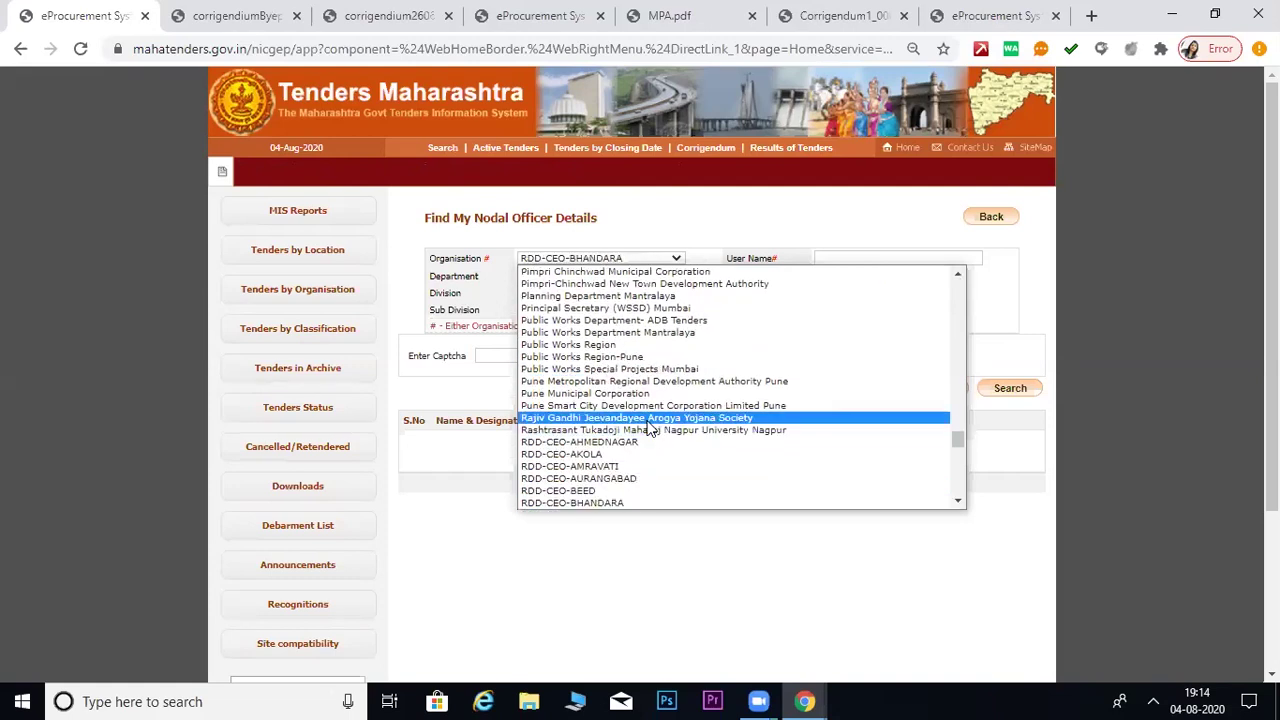
pyautogui.scroll(-4, 600, 445)
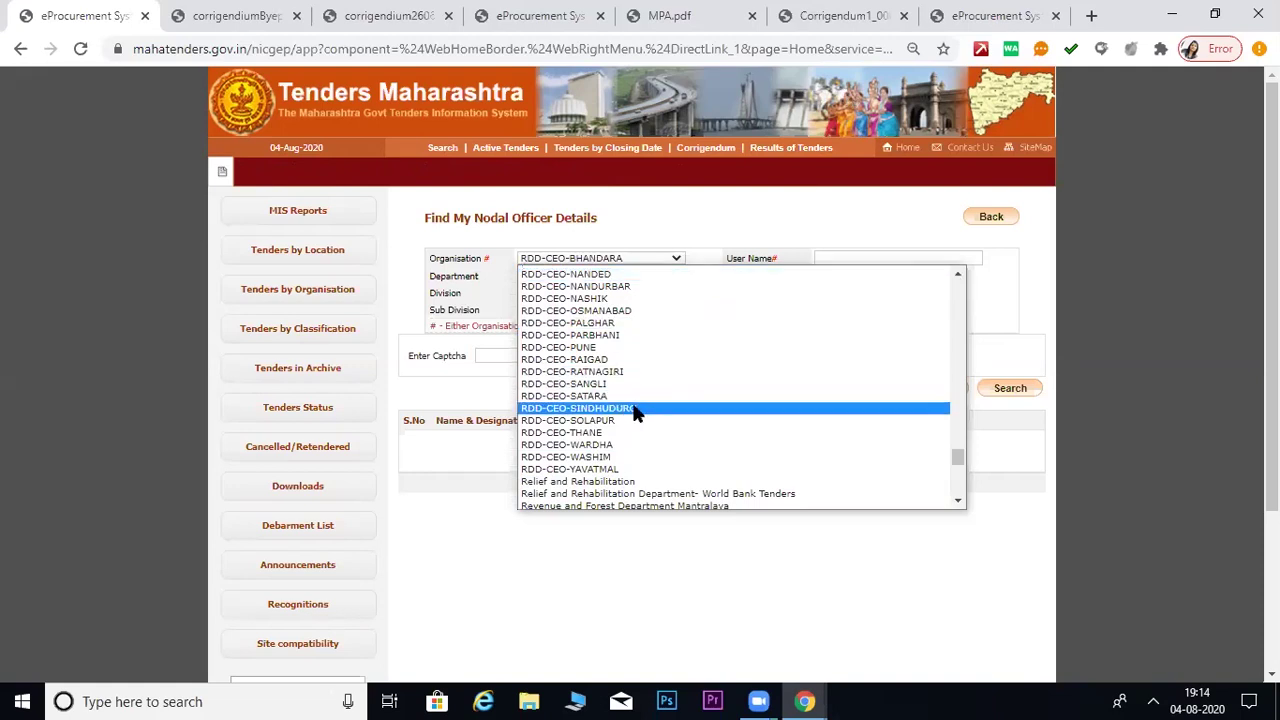
pyautogui.scroll(4, 602, 403)
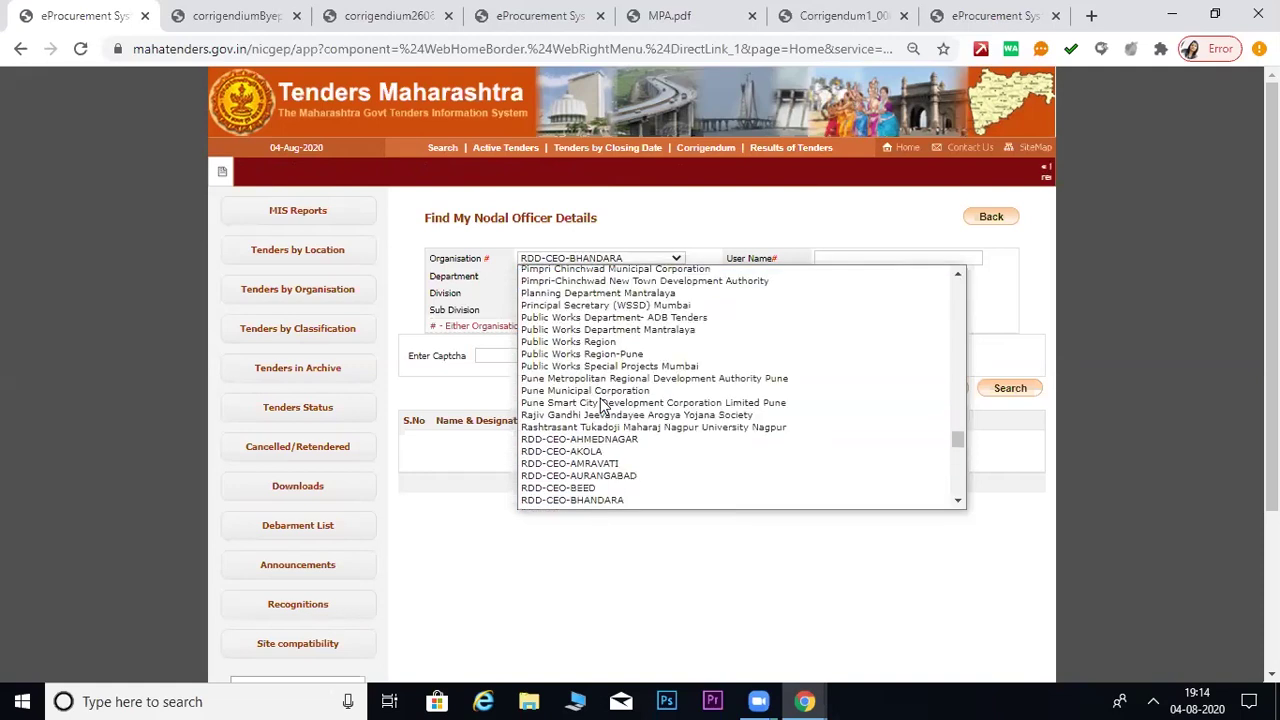
pyautogui.scroll(-5, 600, 470)
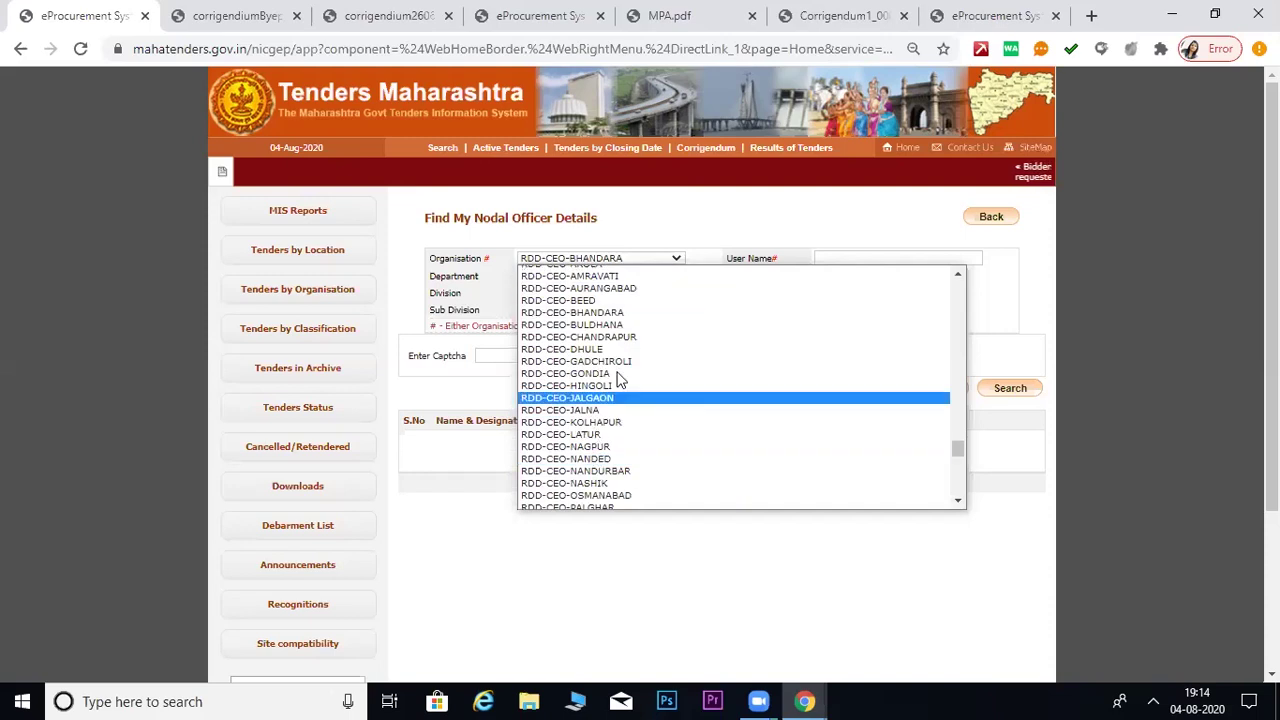
pyautogui.click(606, 324)
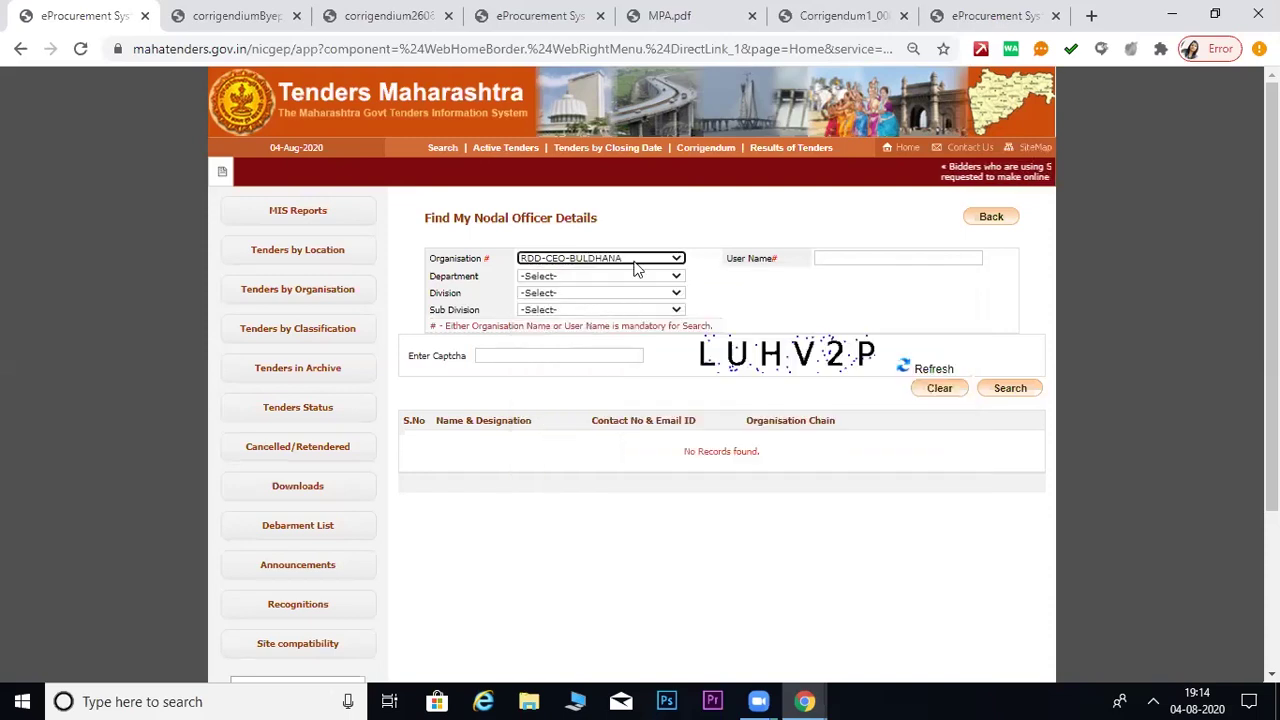
# - Enter the captcha and run the nodal officer search for RDD-CEO-BULDHANA
pyautogui.click(557, 351)
pyautogui.write('LUH')
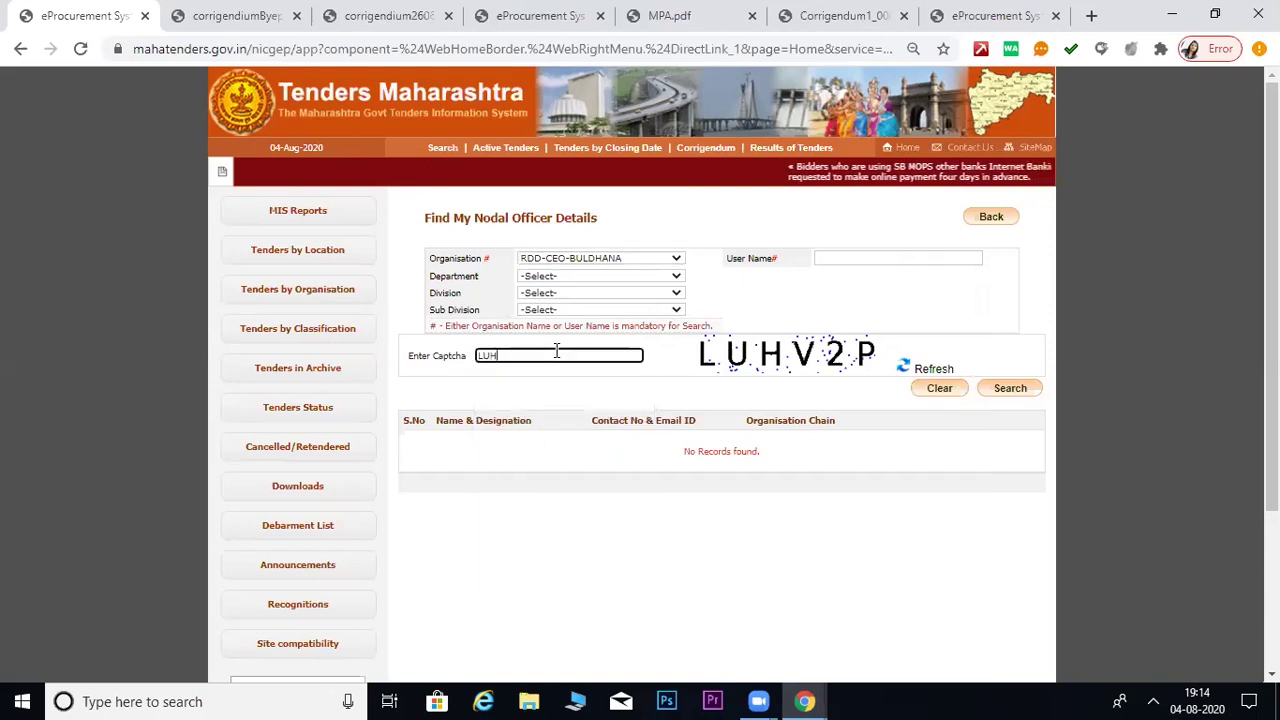
pyautogui.write('V2')
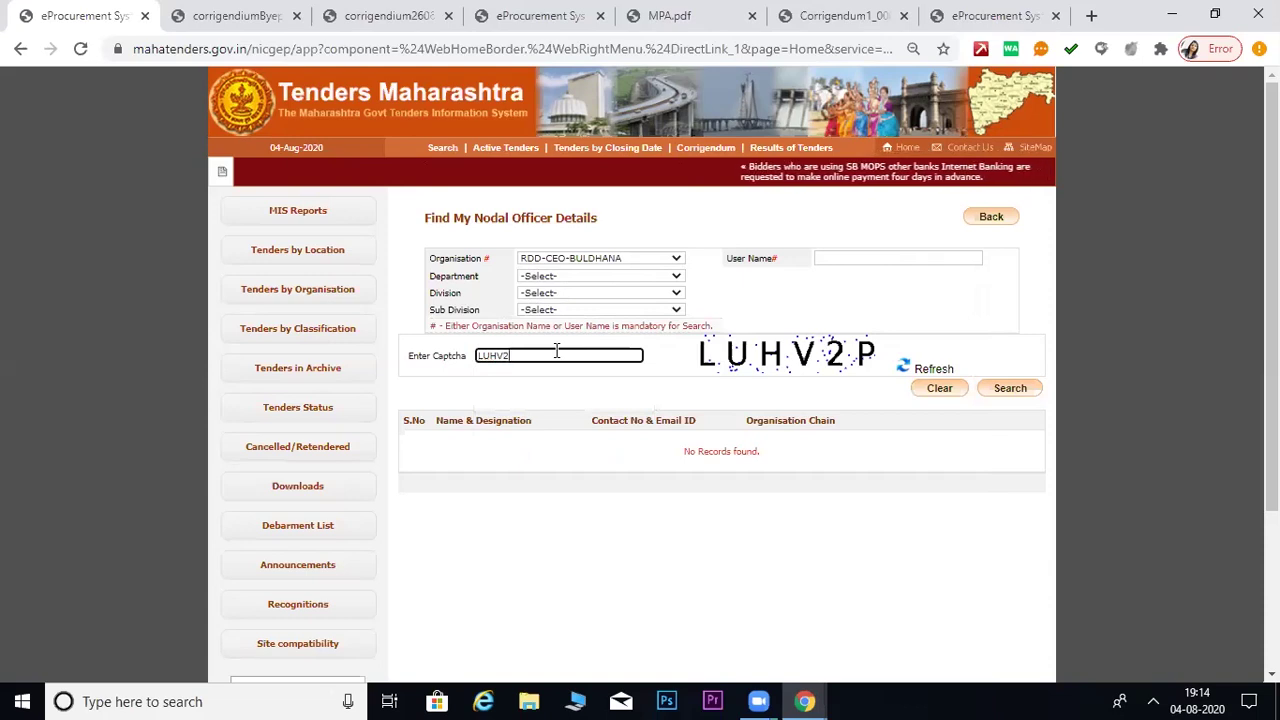
pyautogui.write('P')
pyautogui.click(1025, 390)
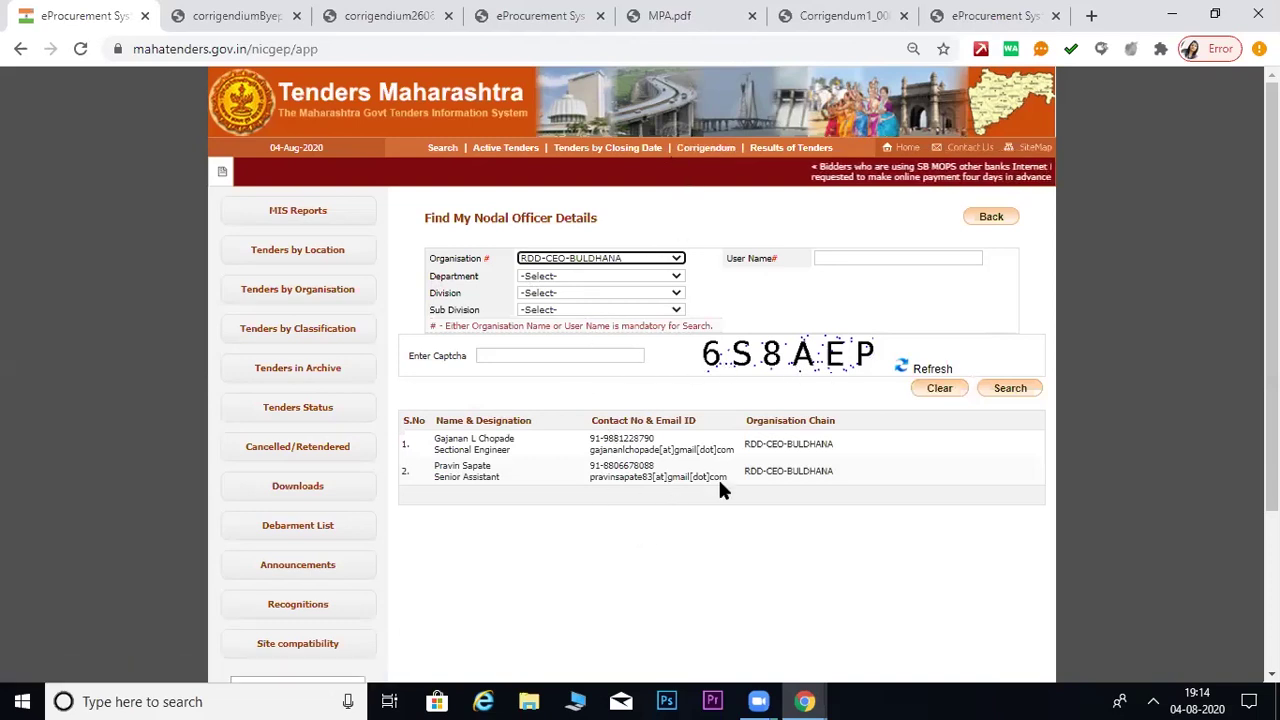
# - Highlight the listed officers' contact details, then pick department BULDHANA-ADDL CEO
pyautogui.moveTo(843, 484); pyautogui.dragTo(429, 437)
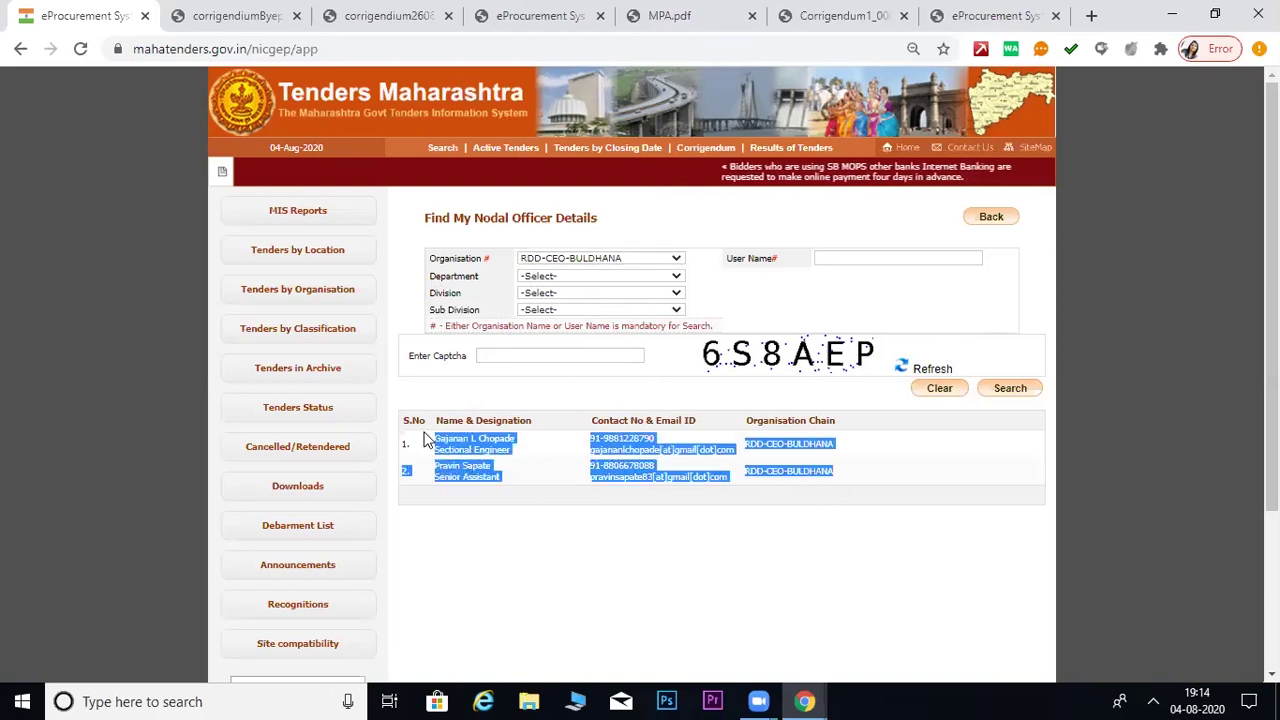
pyautogui.click(551, 557)
pyautogui.click(597, 281)
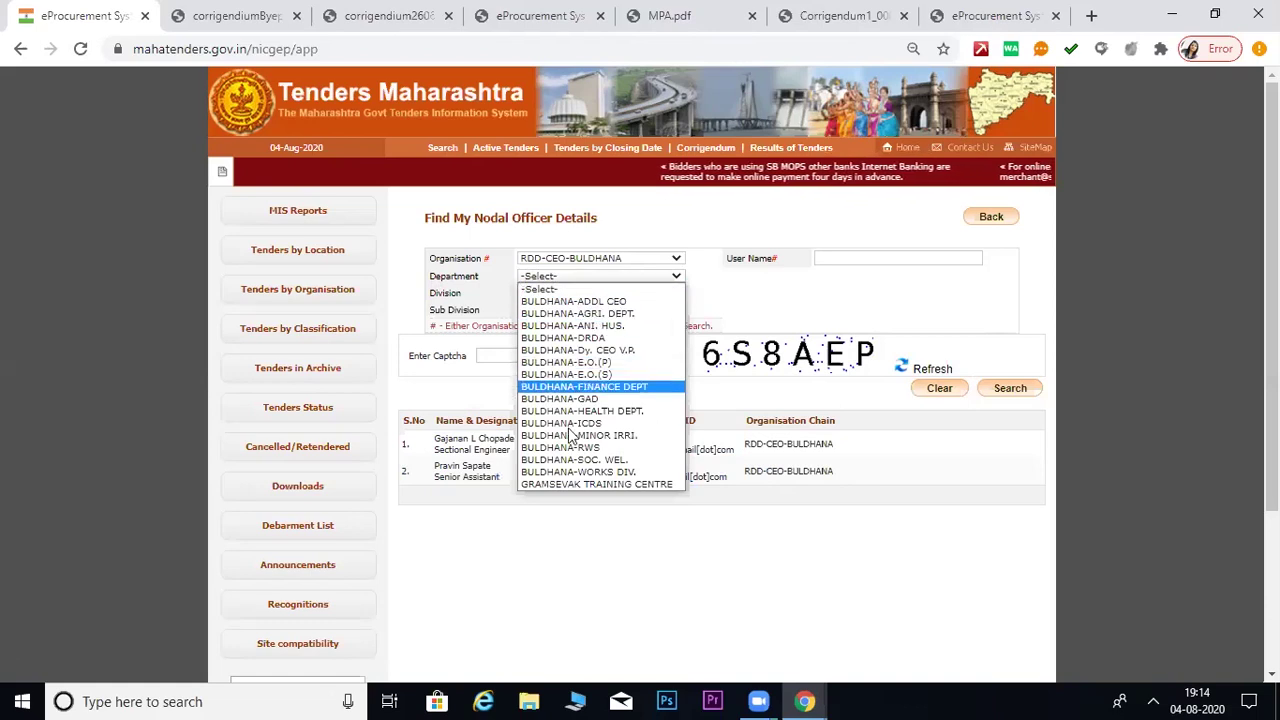
pyautogui.click(618, 303)
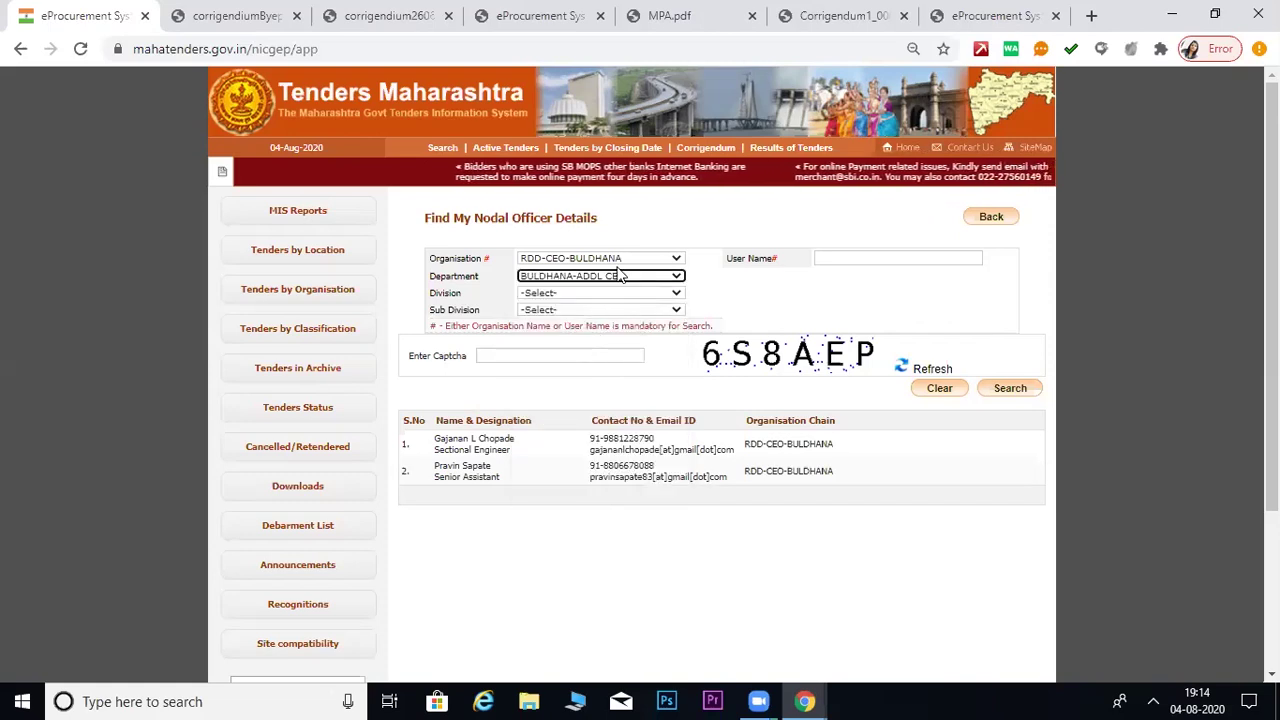
# - Enter the captcha and search nodal officers for the BULDHANA-ADDL CEO department
pyautogui.click(558, 356)
pyautogui.write('6')
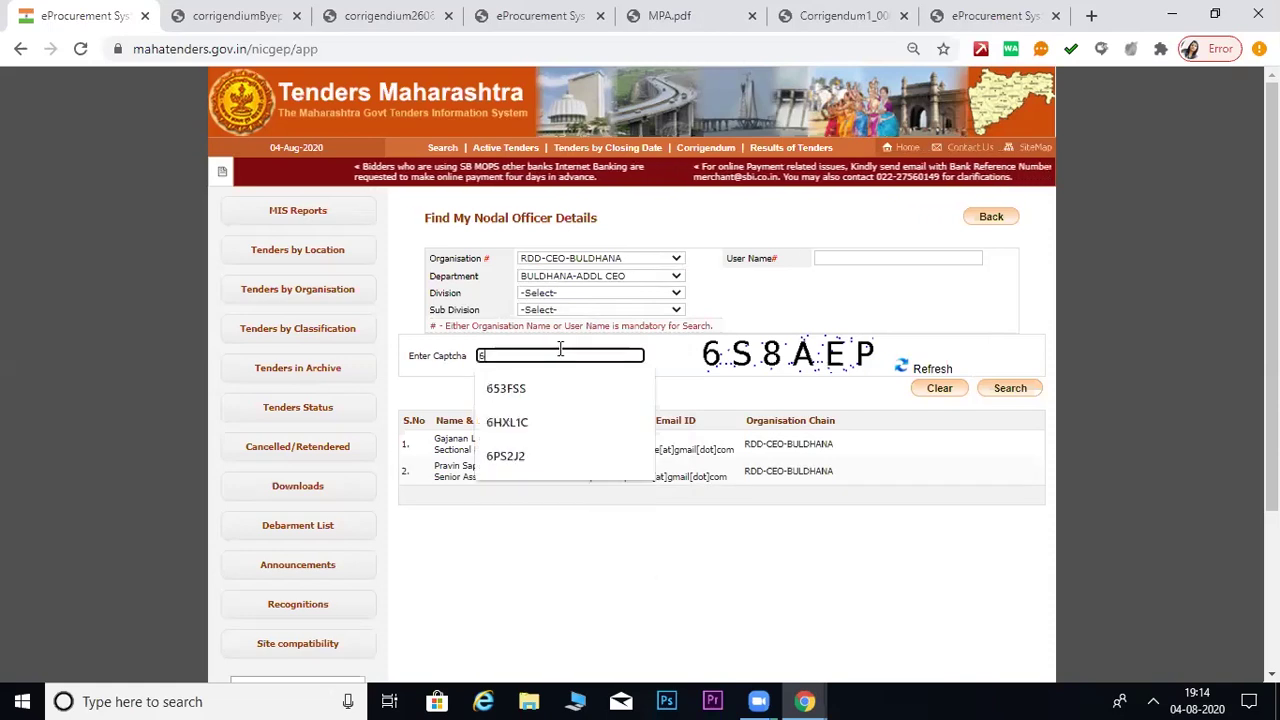
pyautogui.write('S8')
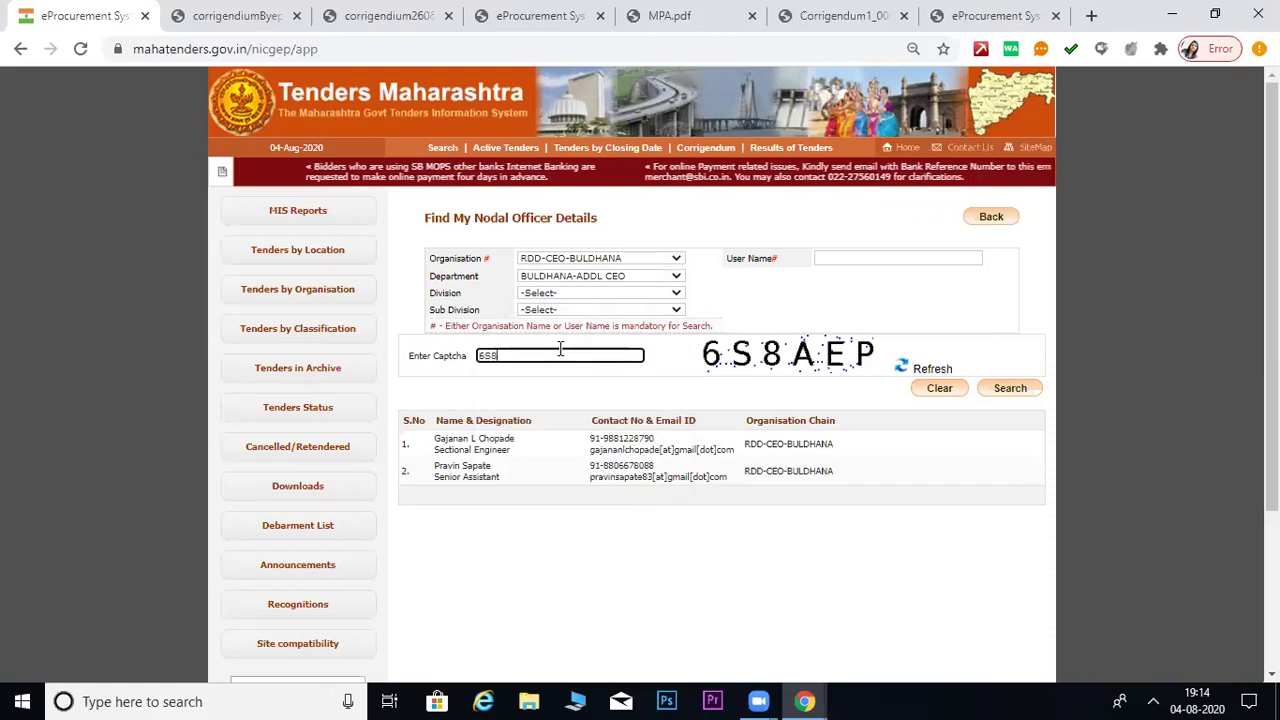
pyautogui.write('AEP')
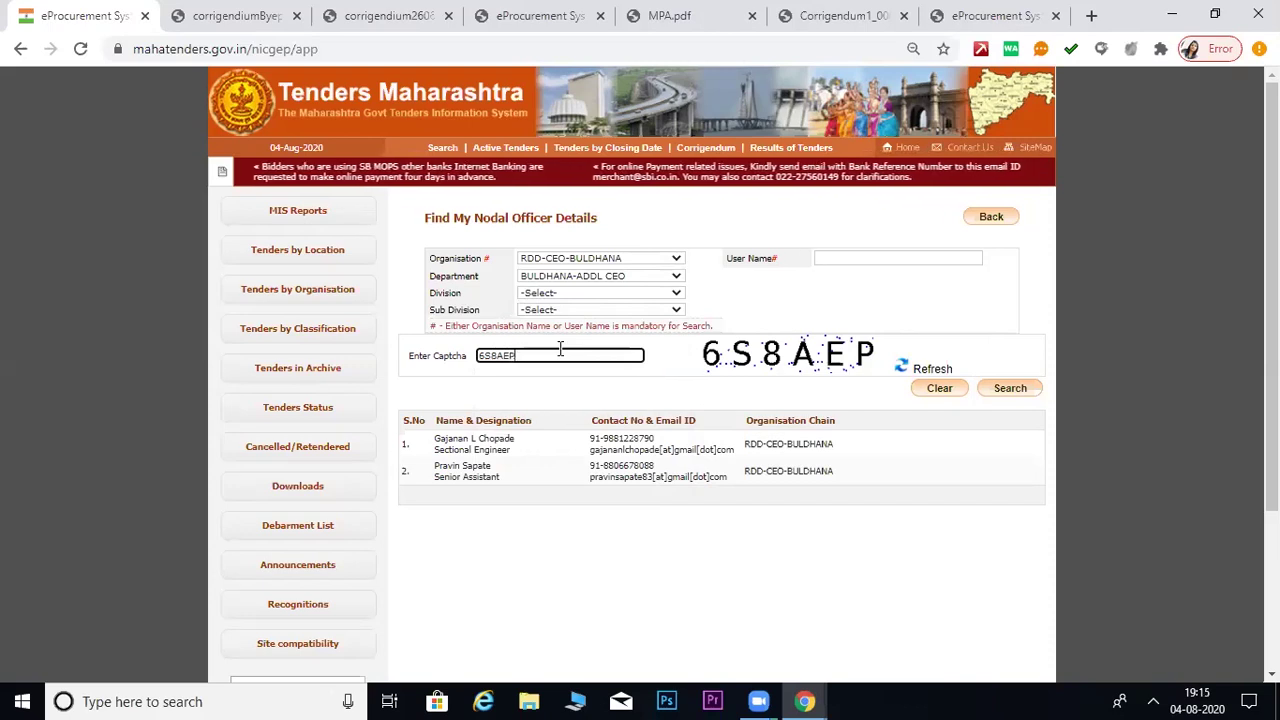
pyautogui.click(1018, 390)
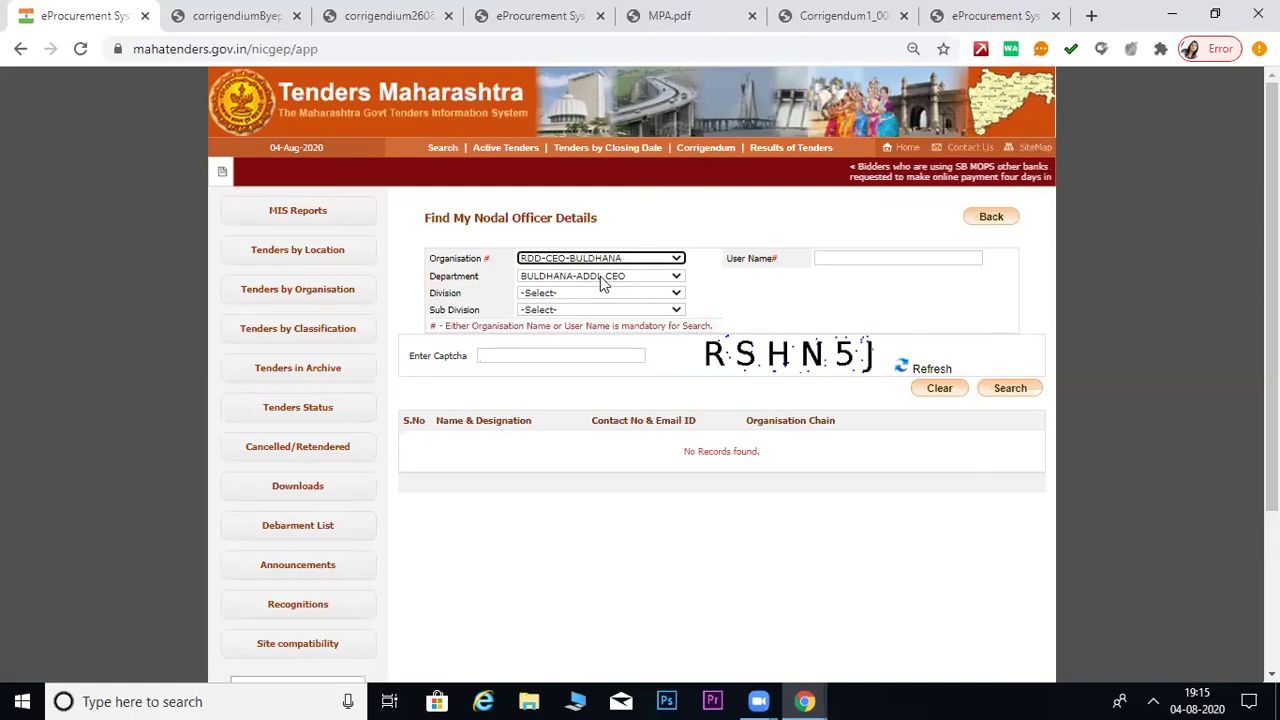
# - Check that the Division and Sub Division lists are empty
pyautogui.click(568, 292)
pyautogui.click(566, 305)
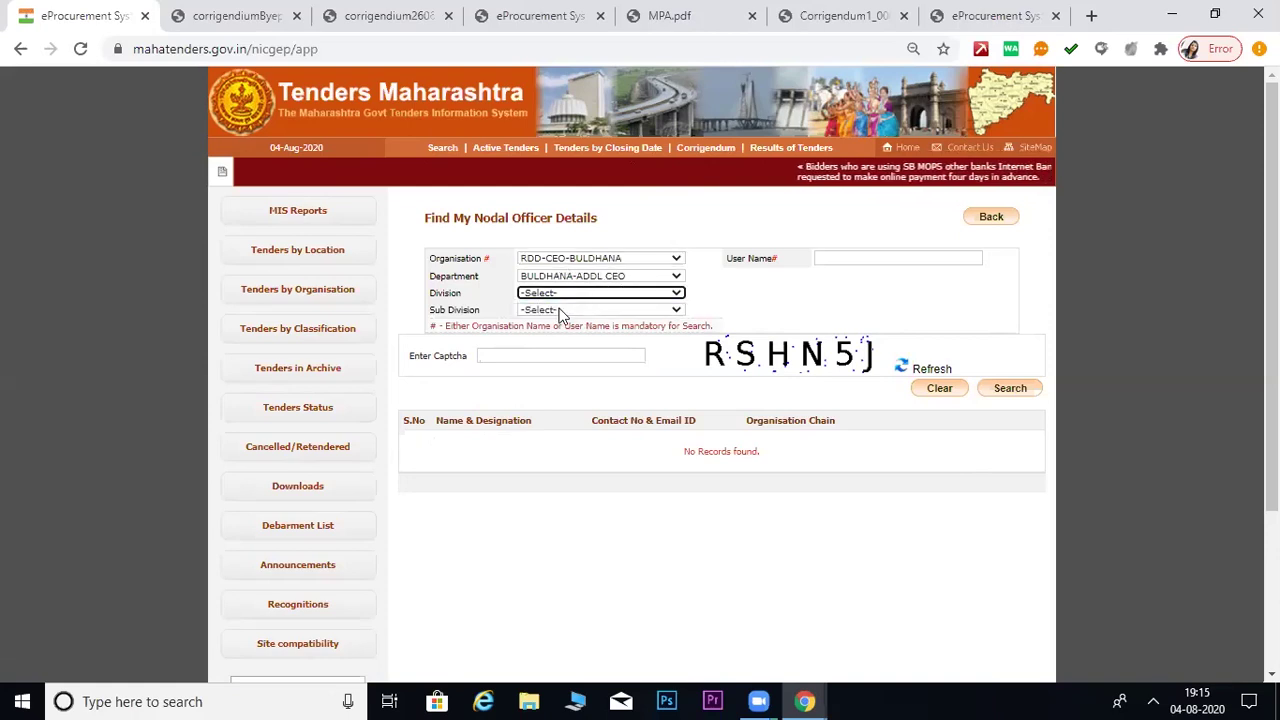
pyautogui.click(559, 310)
pyautogui.click(730, 305)
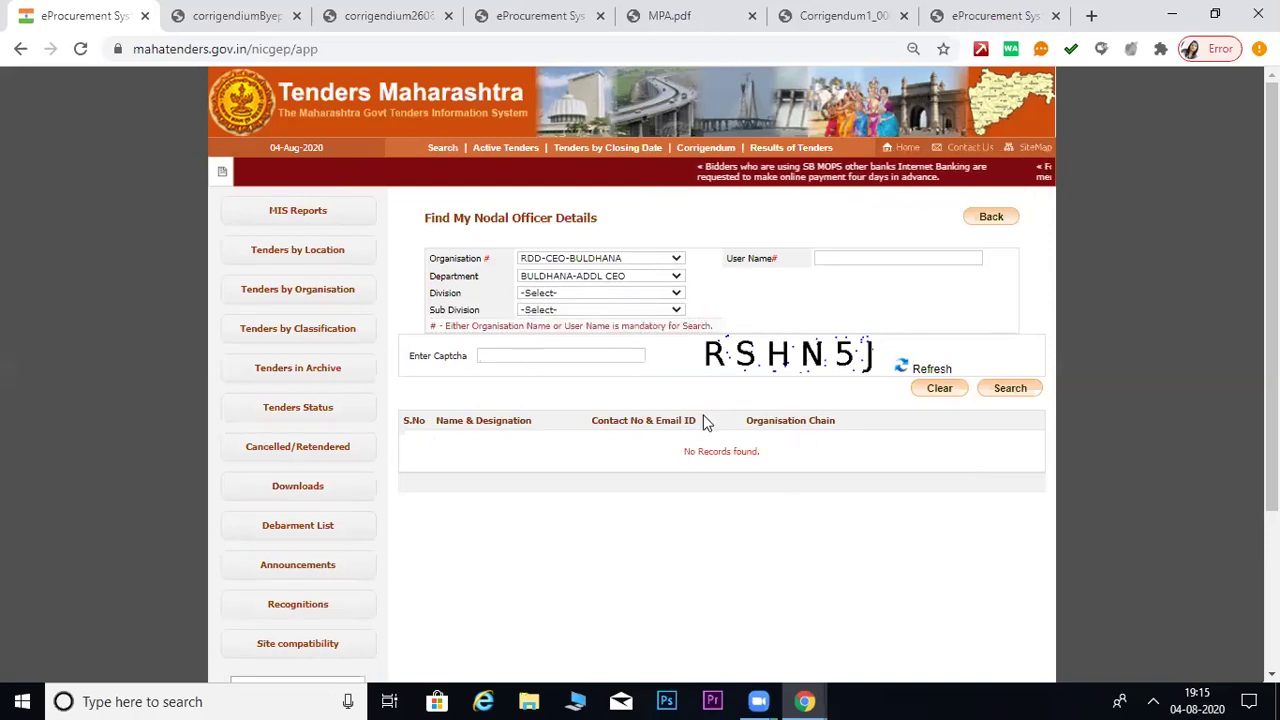
# - Browse the organisation list without changing it, then reopen Find My Nodal Officer from Home
pyautogui.click(595, 262)
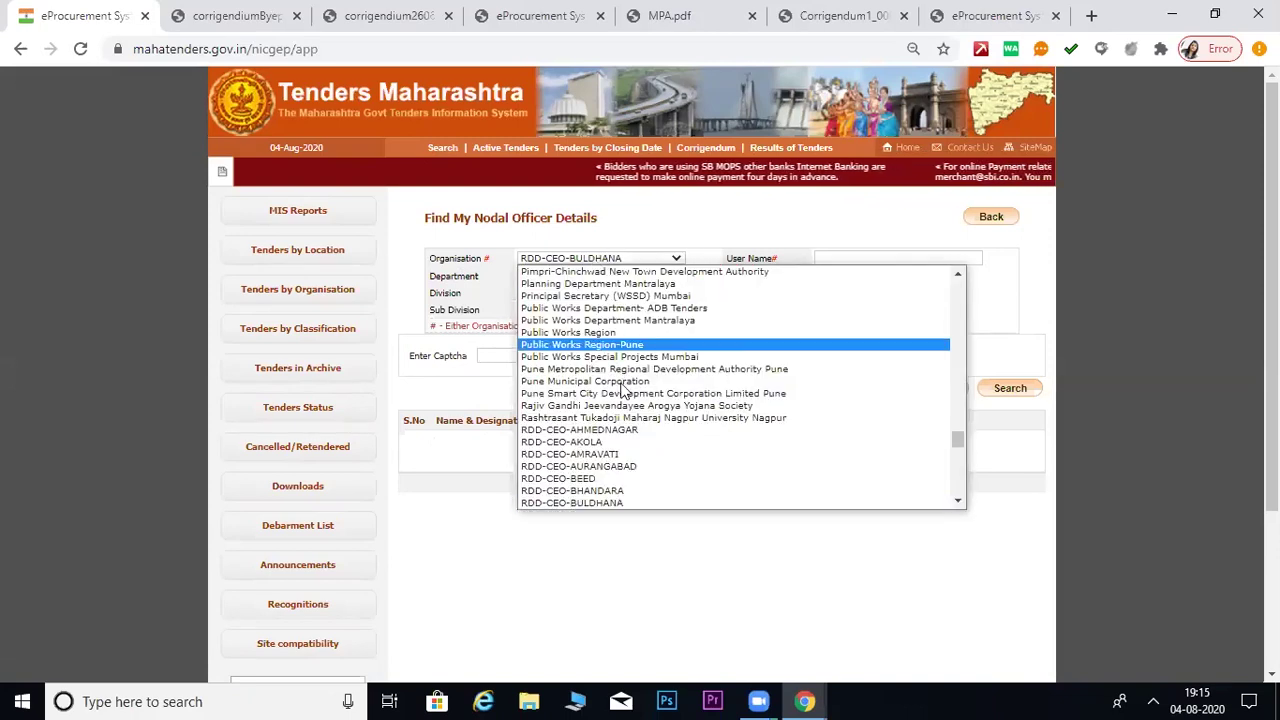
pyautogui.scroll(20, 640, 410)
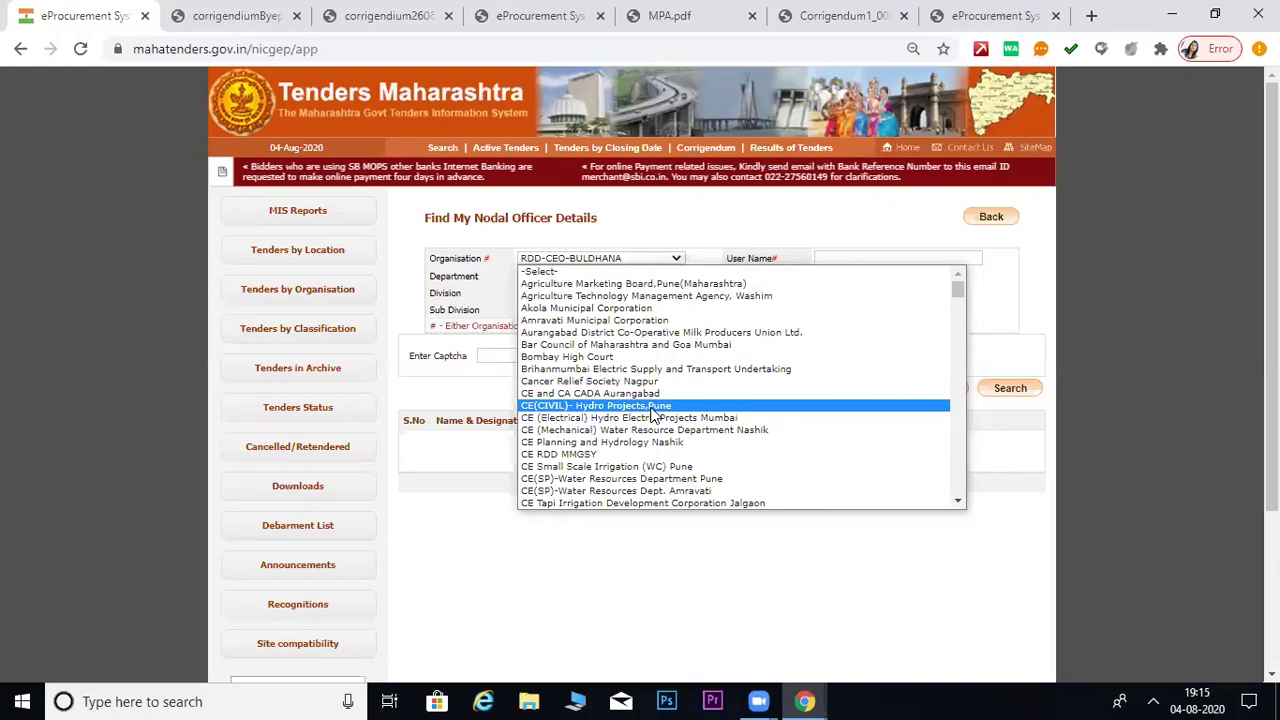
pyautogui.scroll(-5, 620, 360)
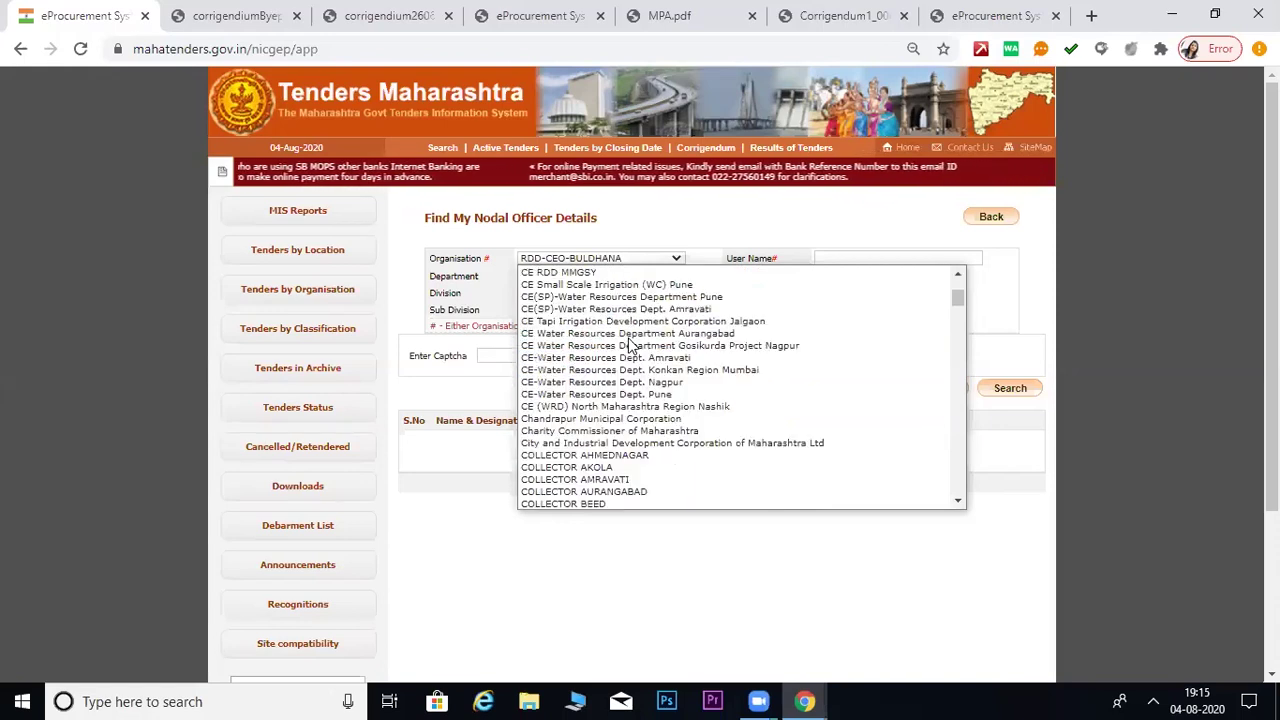
pyautogui.scroll(-5, 630, 385)
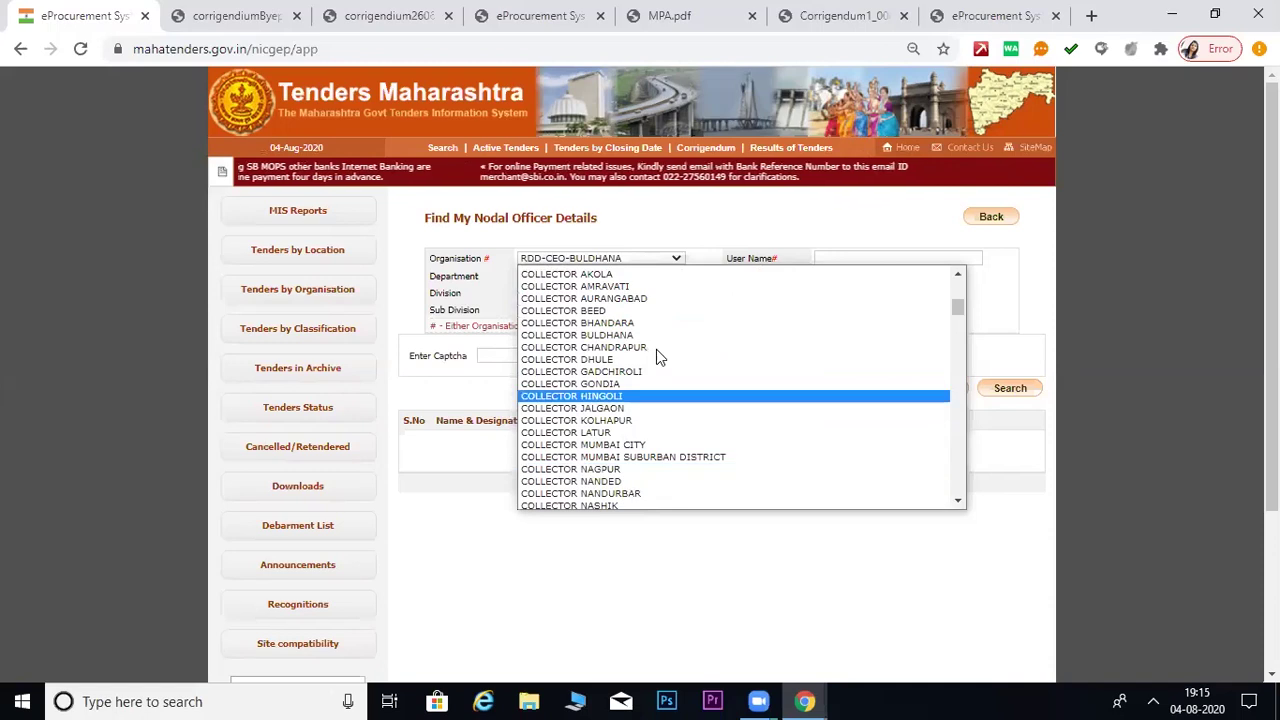
pyautogui.scroll(-20, 655, 385)
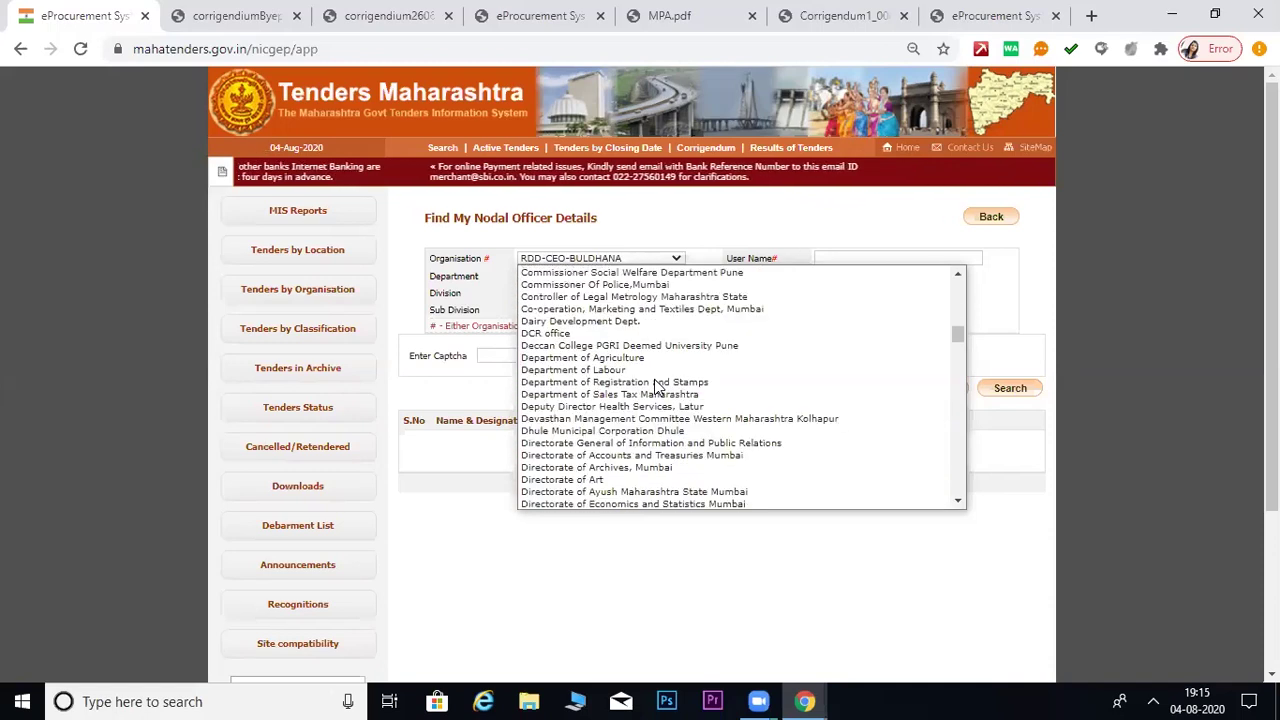
pyautogui.scroll(-20, 645, 432)
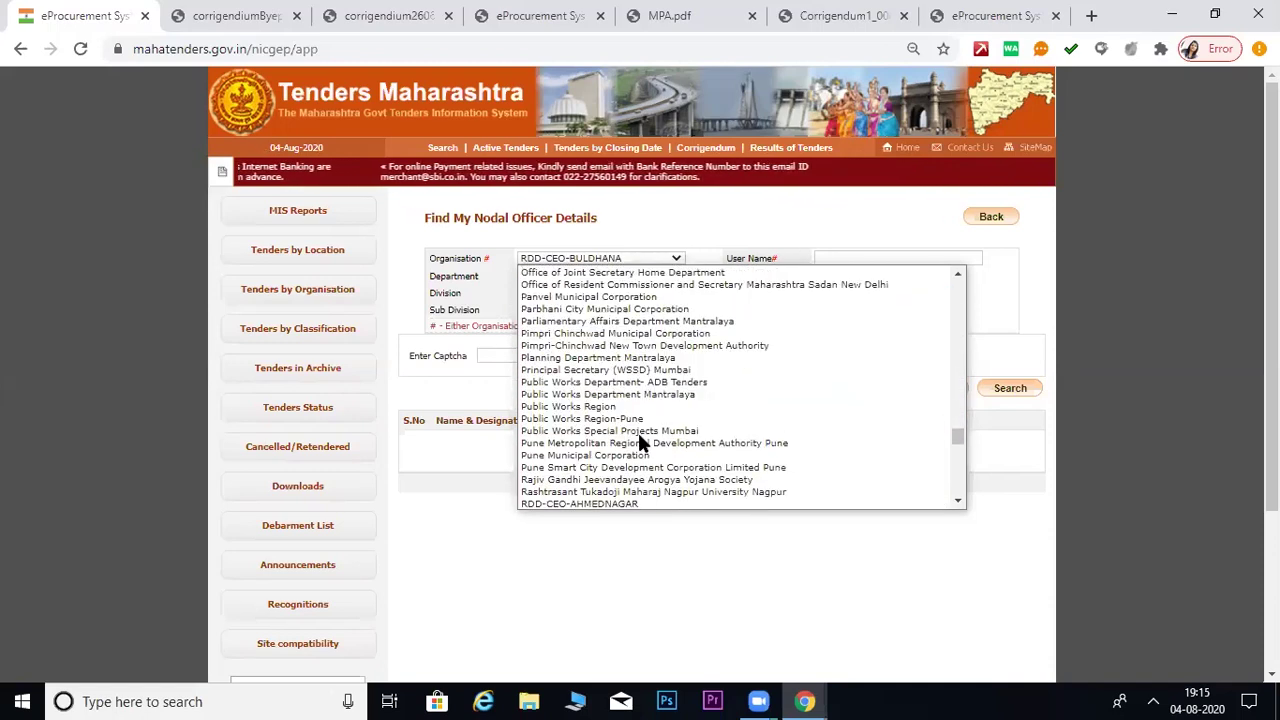
pyautogui.scroll(-3, 641, 449)
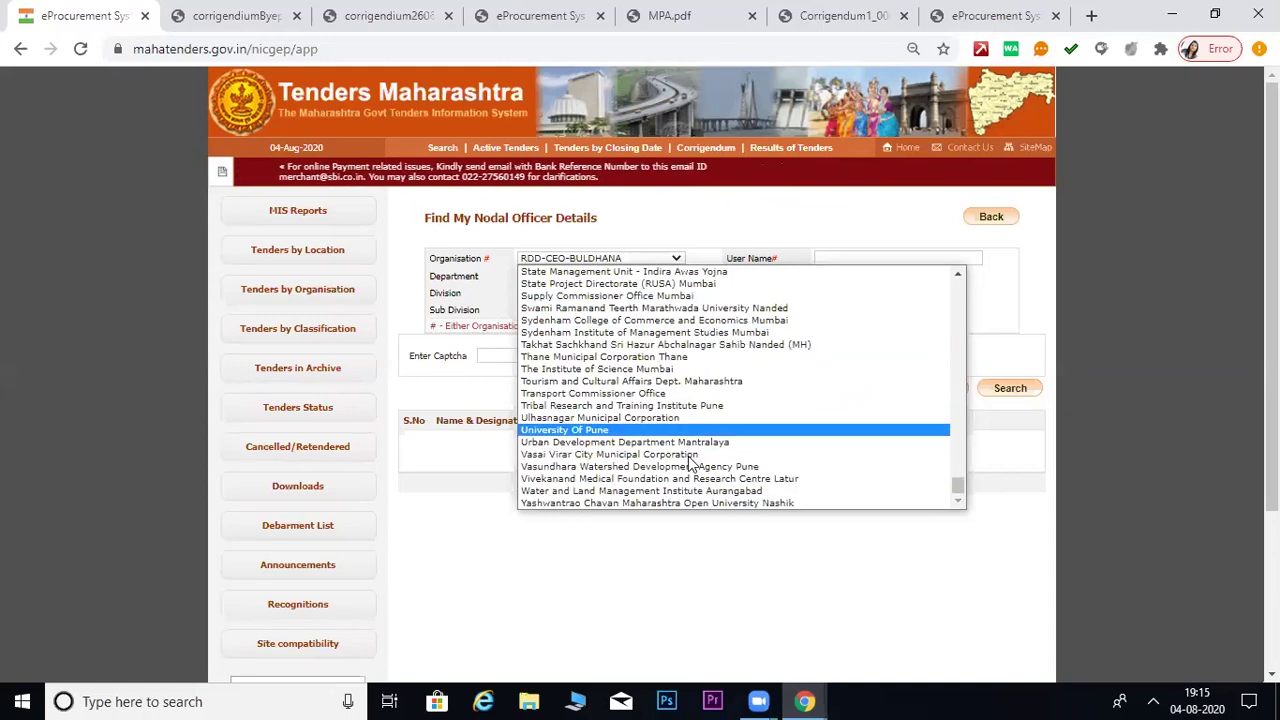
pyautogui.click(671, 585)
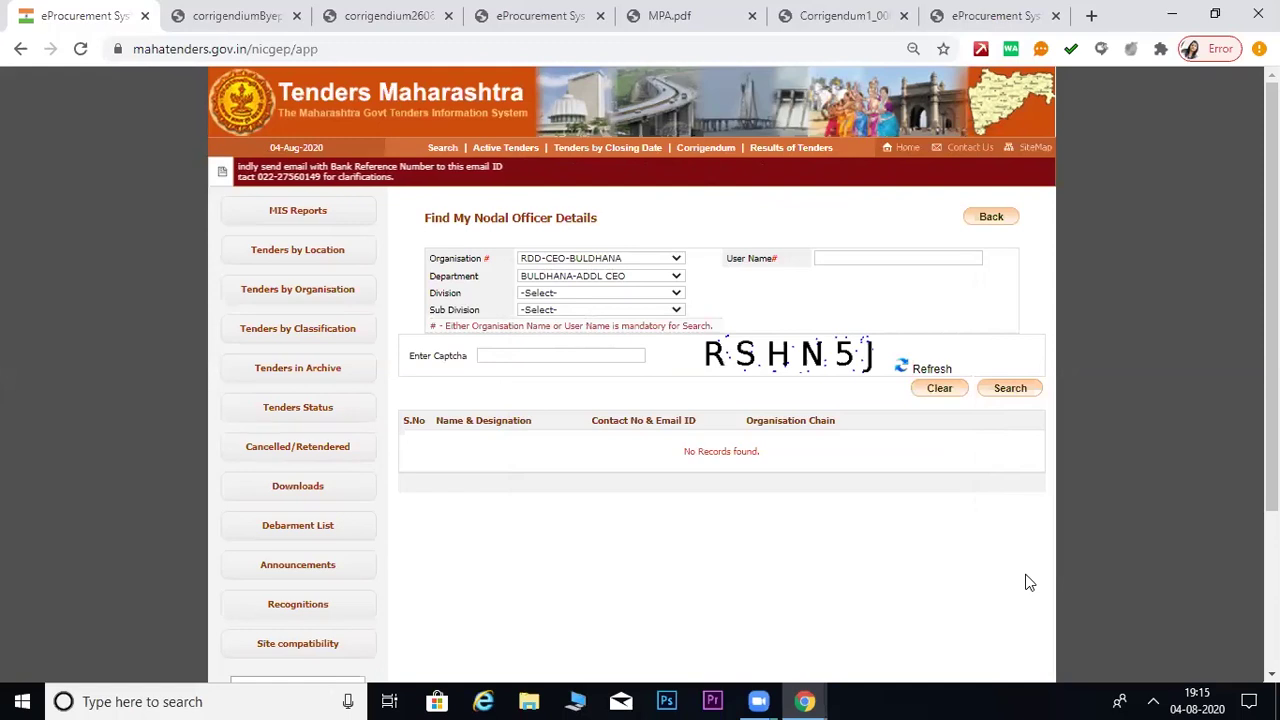
pyautogui.click(898, 146)
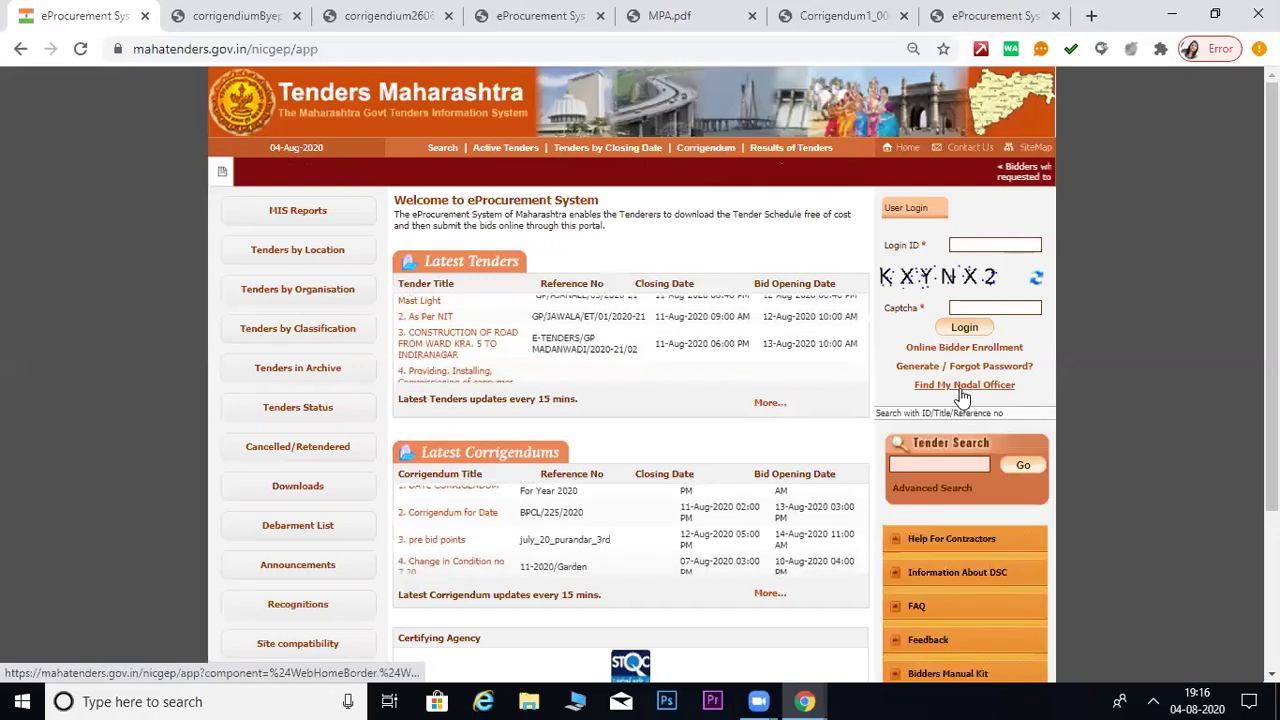
pyautogui.click(962, 390)
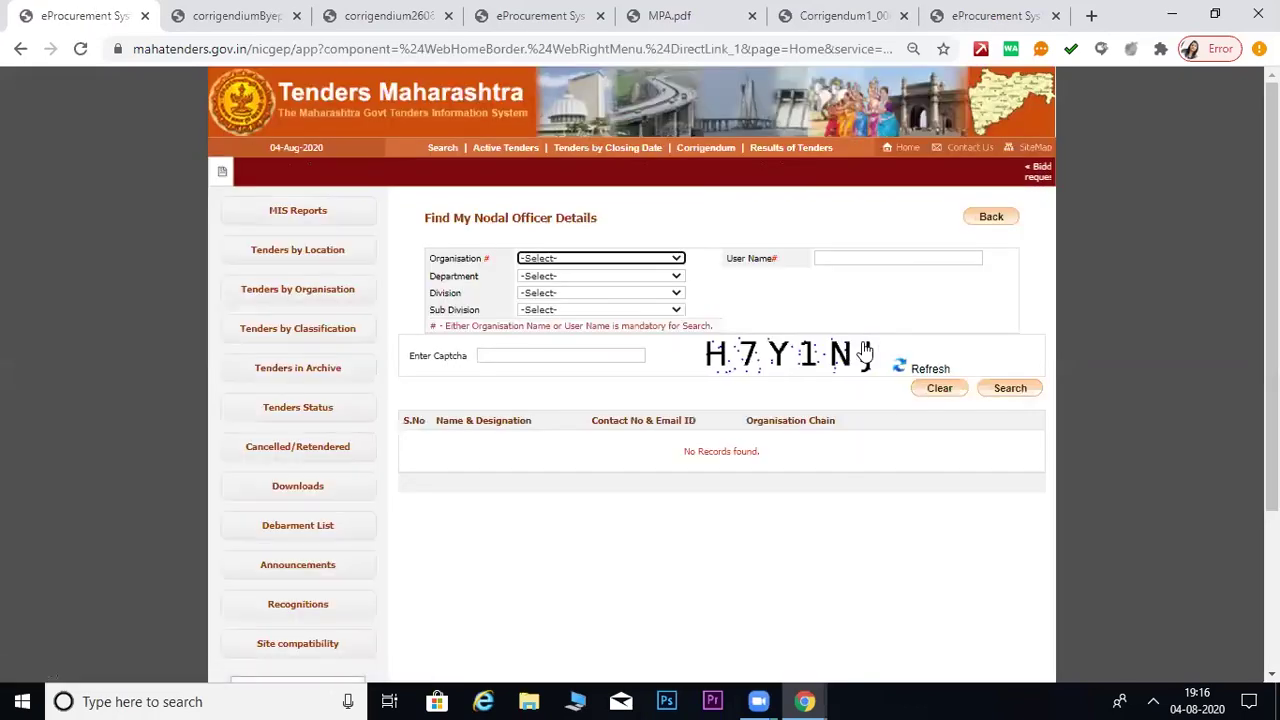
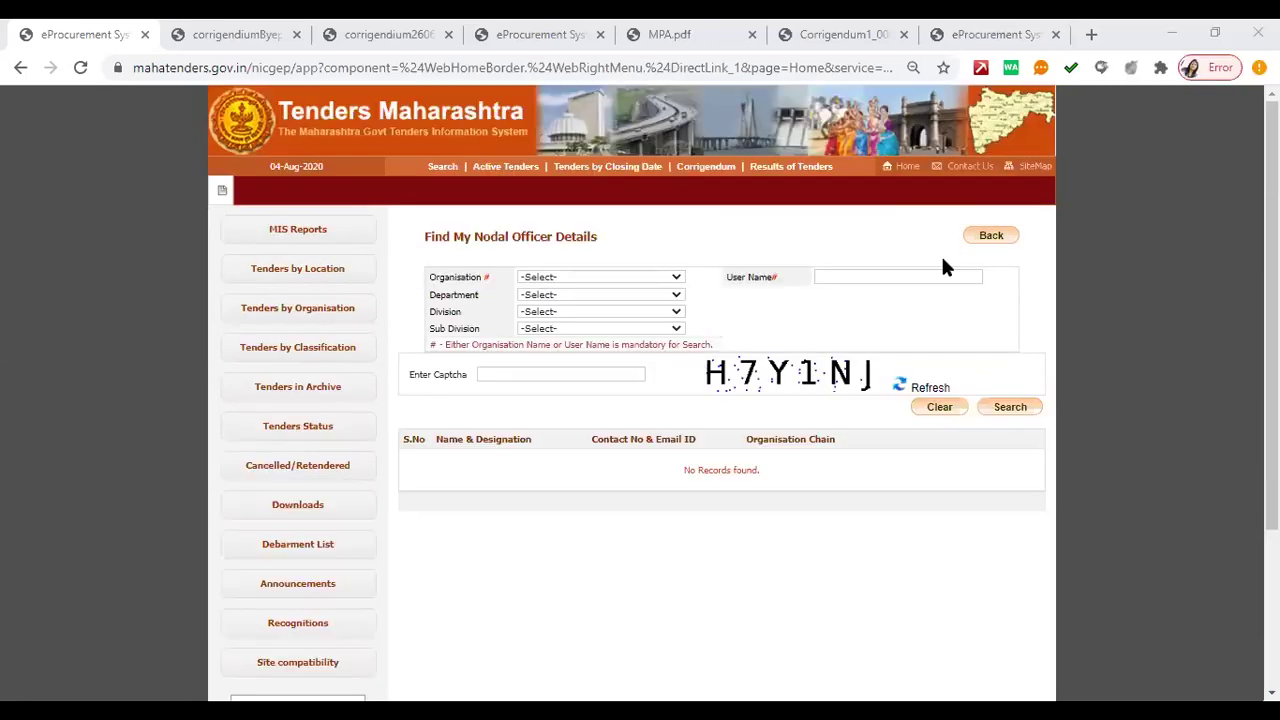
# - Go back to the Tenders Maharashtra home page and select the portal's web address
pyautogui.click(900, 175)
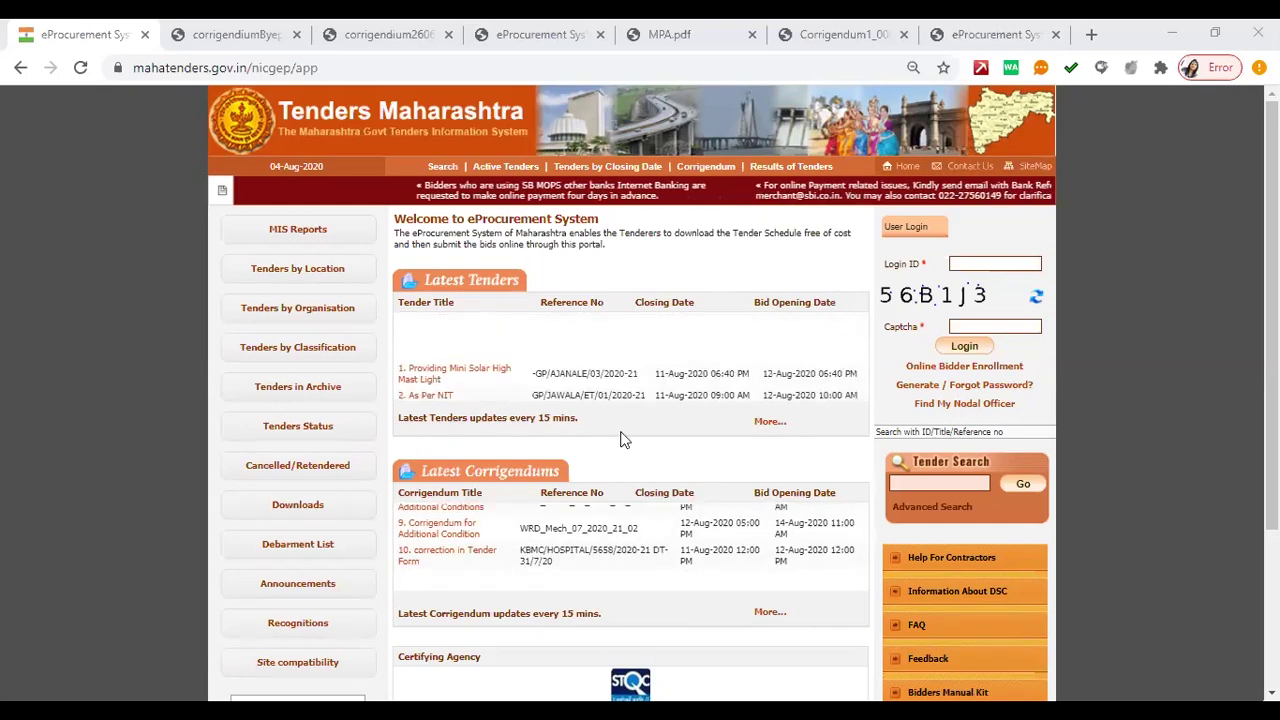
pyautogui.scroll(-2, 620, 440)
pyautogui.scroll(2, 620, 440)
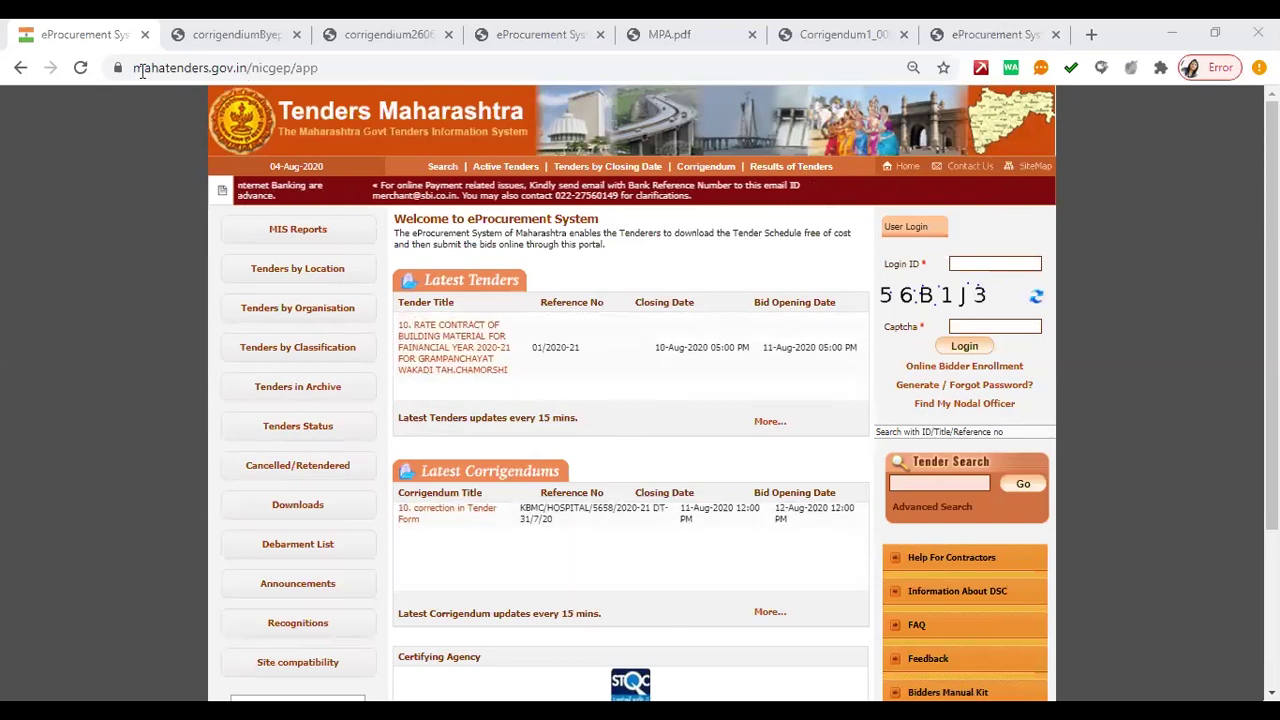
pyautogui.click(184, 71)
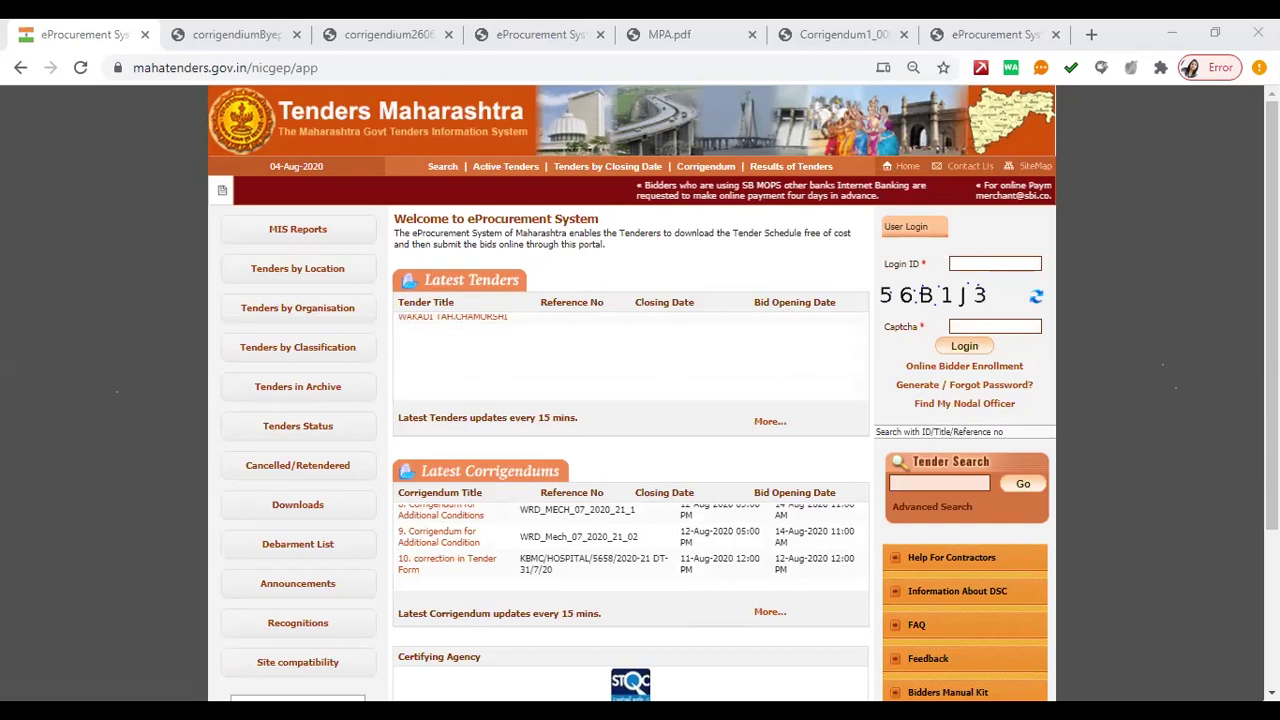
# - Write a widened note reading JAVA, JAVA DOWNLOAD, (Proper Version)- V8 update 161, JAVA Setting
pyautogui.write('JAVA')
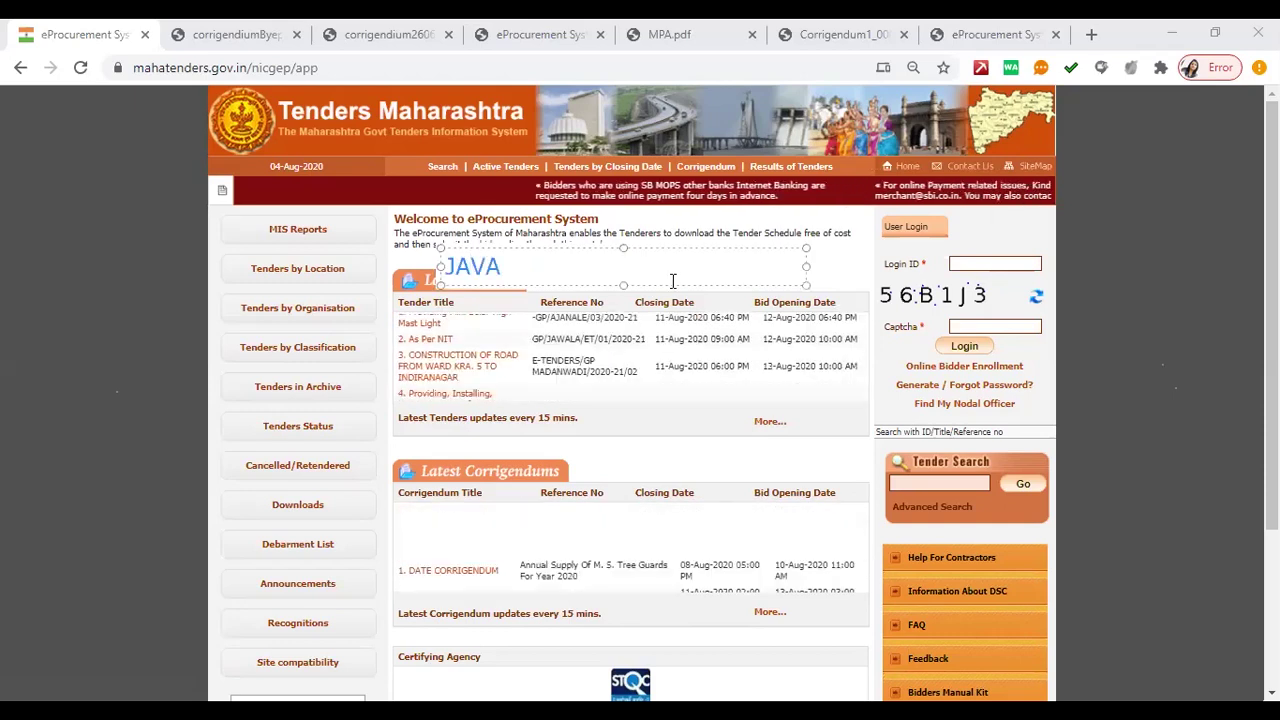
pyautogui.press('Return')
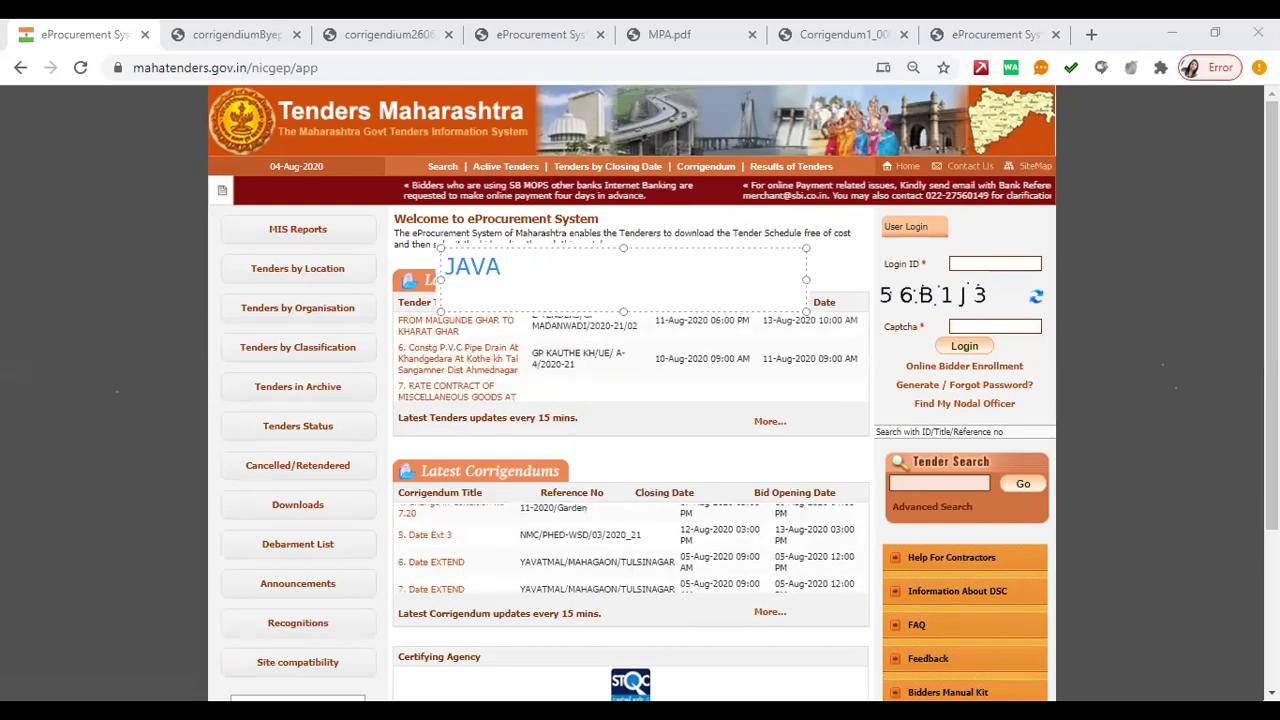
pyautogui.press('Return')
pyautogui.write('(')
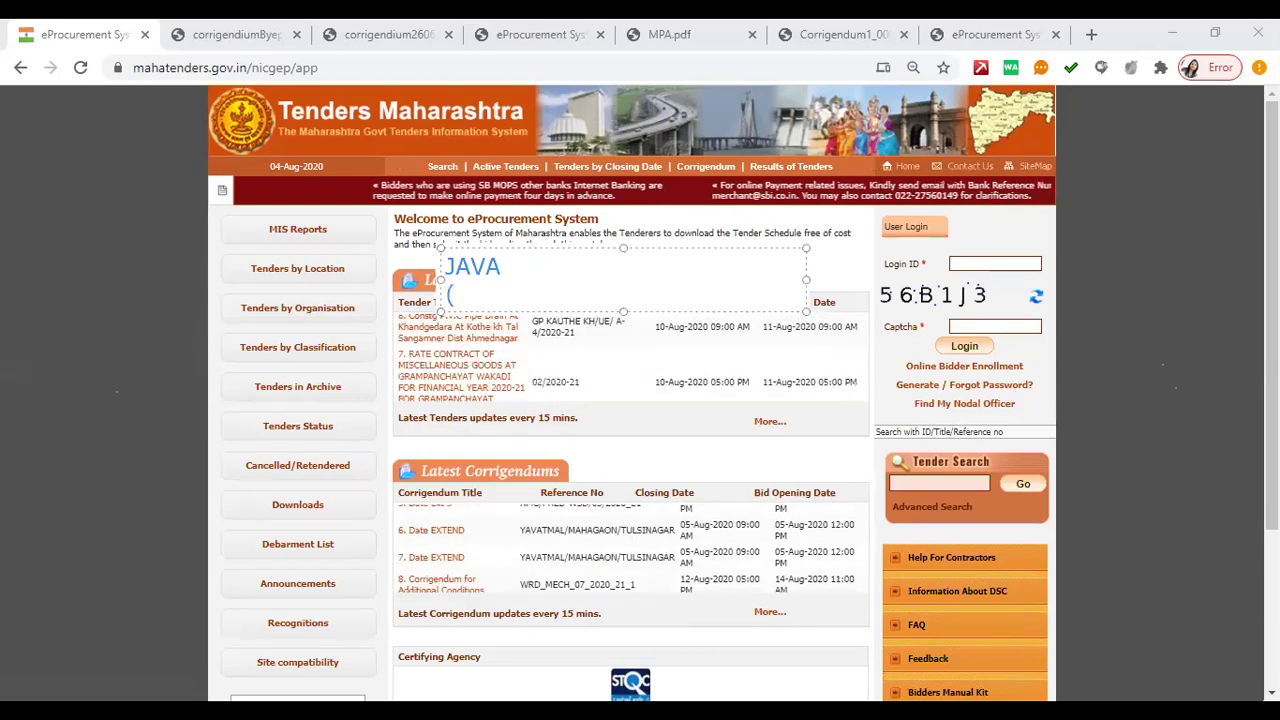
pyautogui.write('Proper Ve')
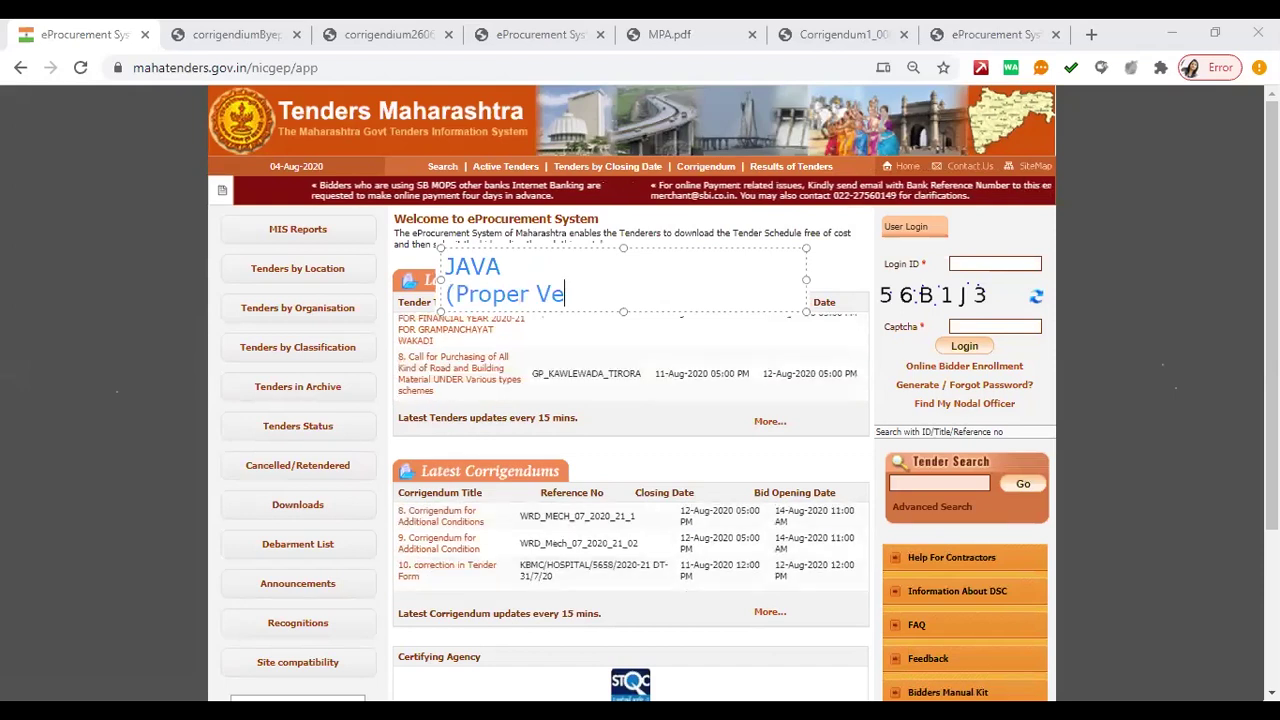
pyautogui.write('rsion)')
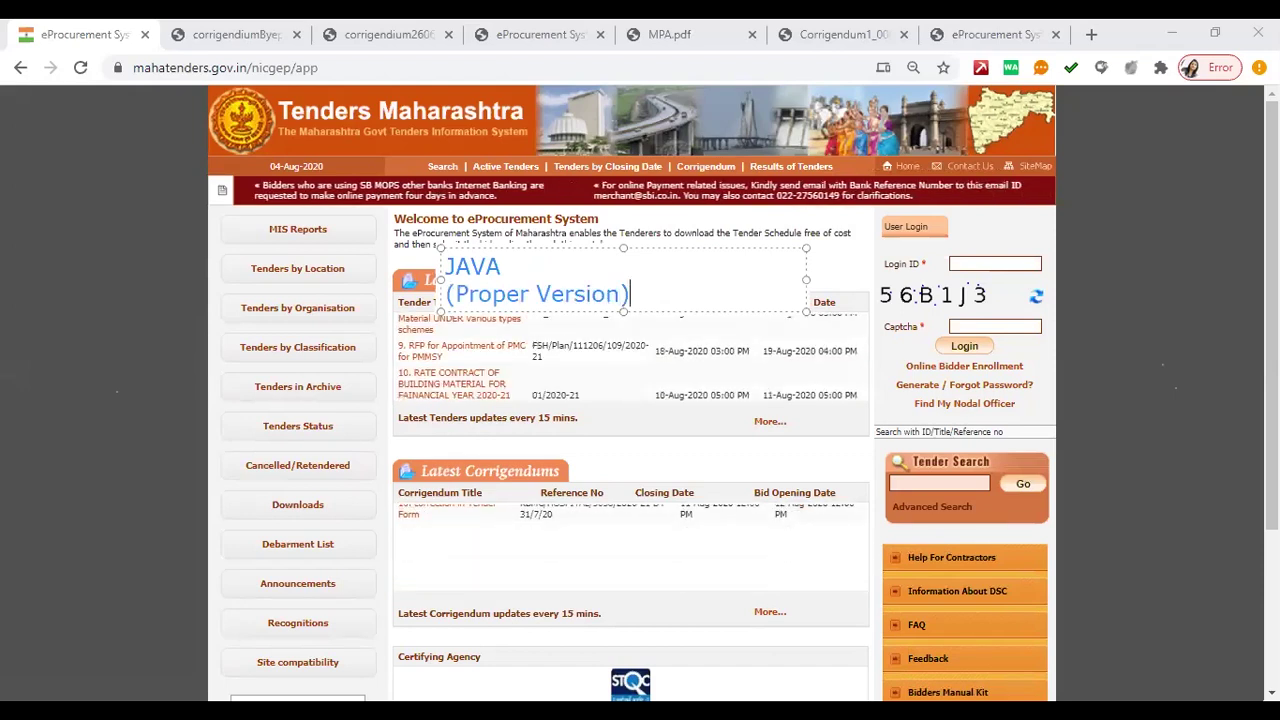
pyautogui.write('-')
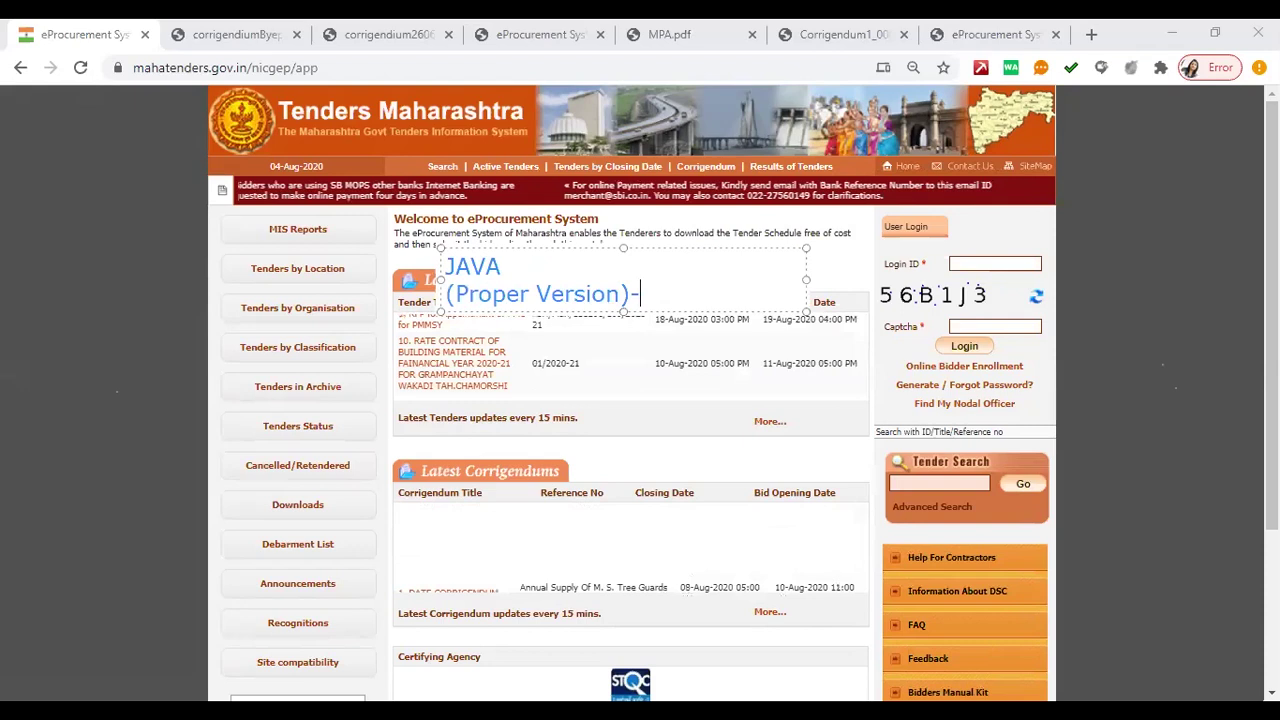
pyautogui.write(' V8 ')
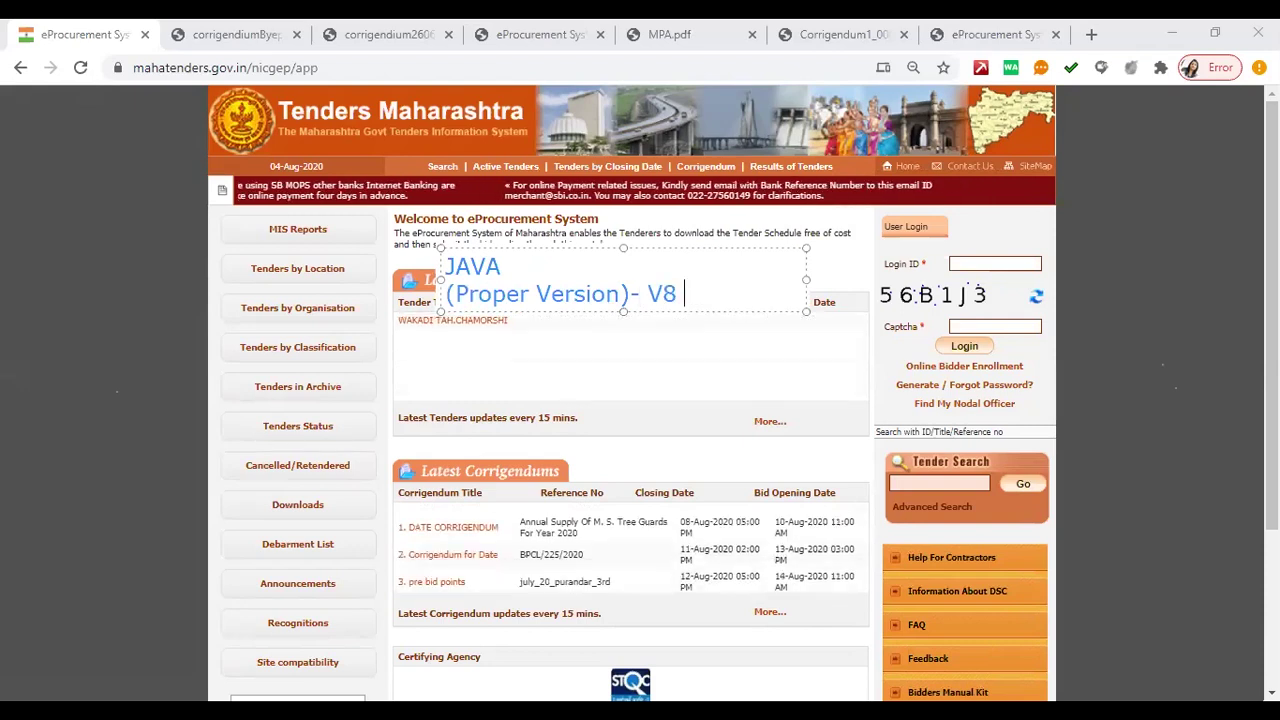
pyautogui.write('update ')
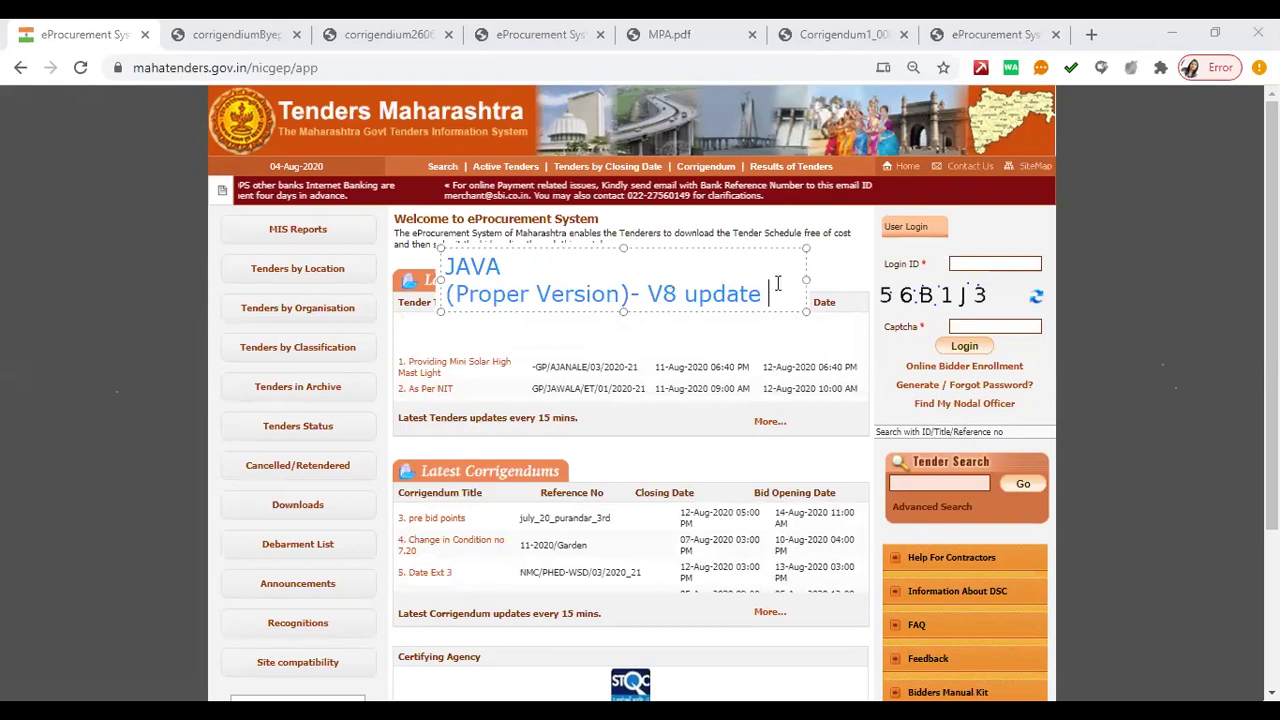
pyautogui.write('161')
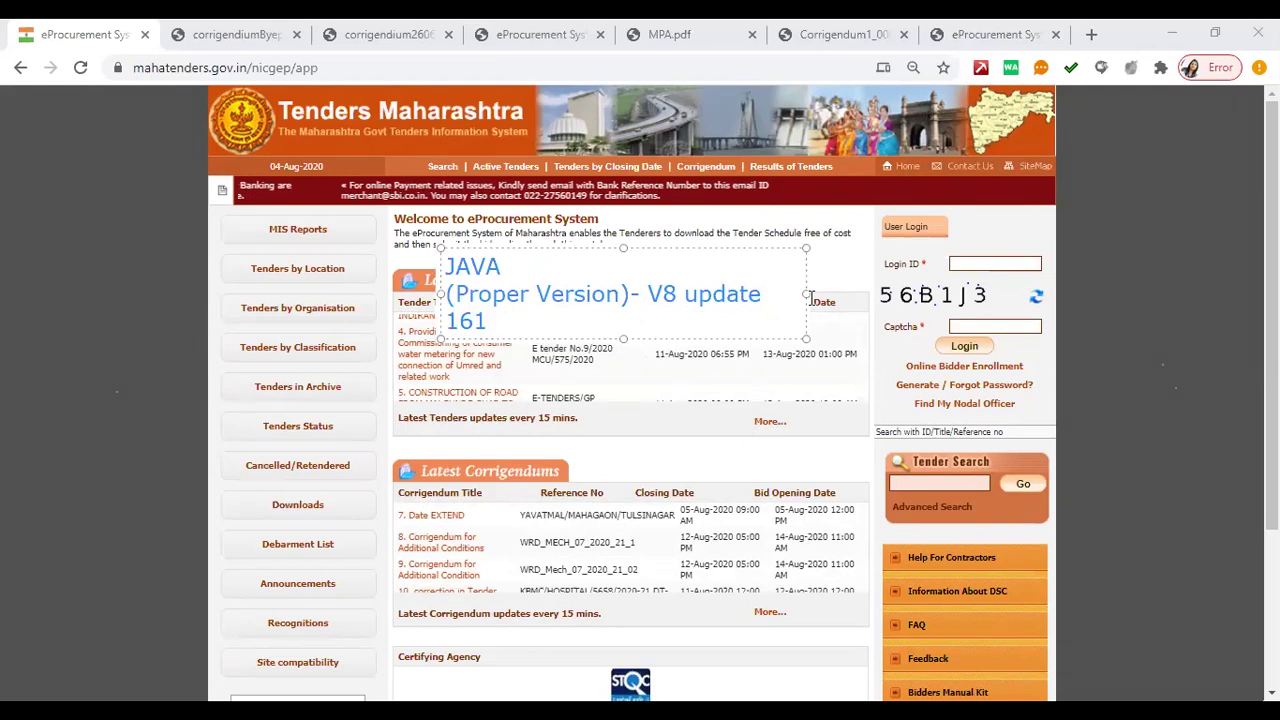
pyautogui.moveTo(808, 295); pyautogui.dragTo(841, 295)
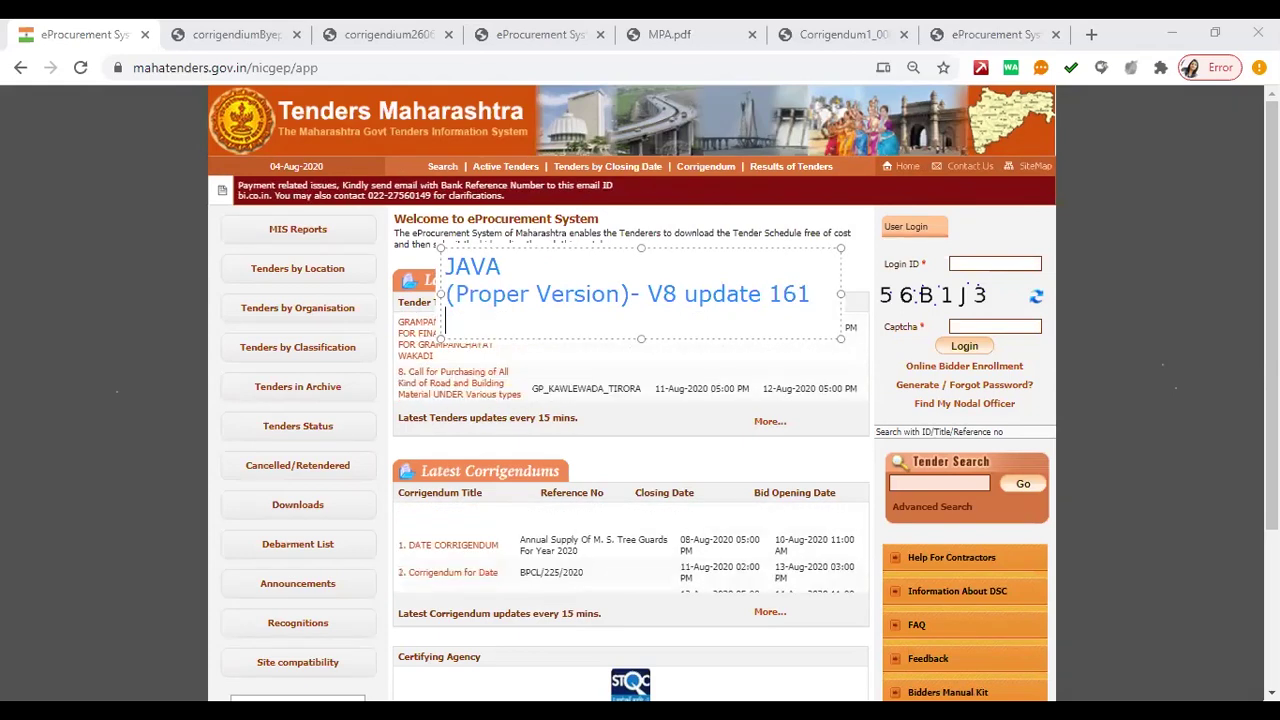
pyautogui.write('JAVA ')
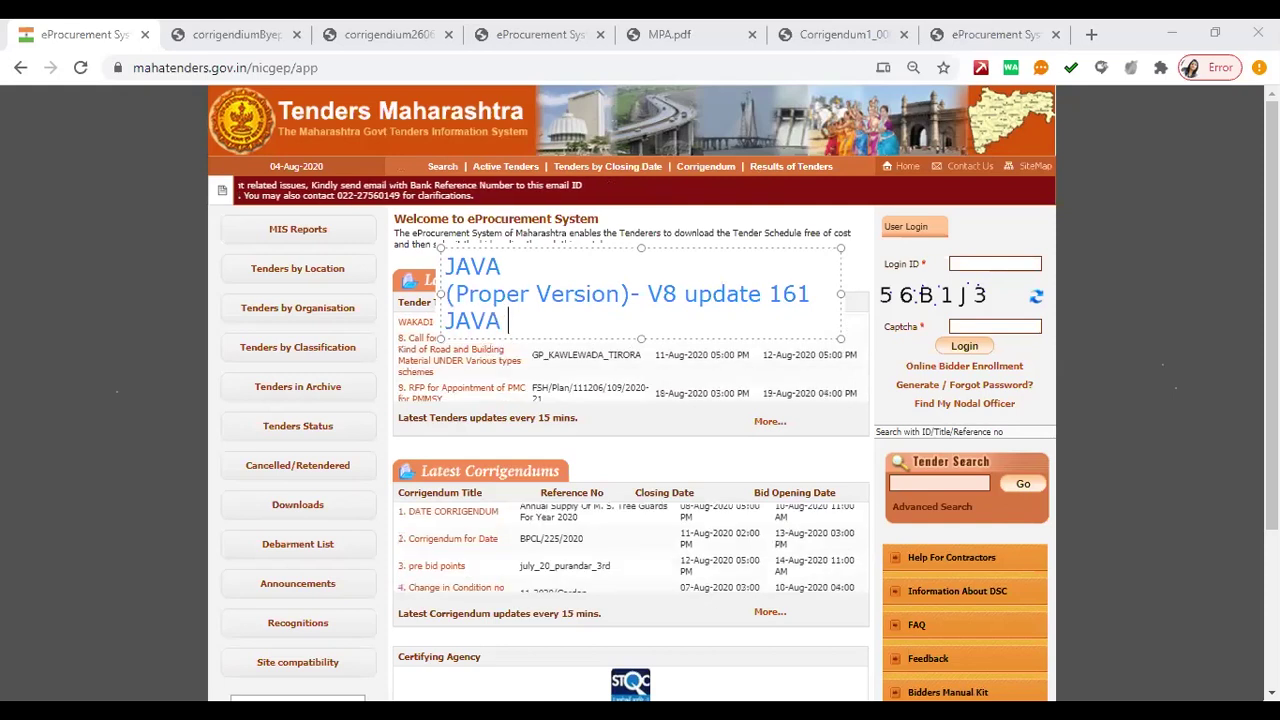
pyautogui.write('Setting')
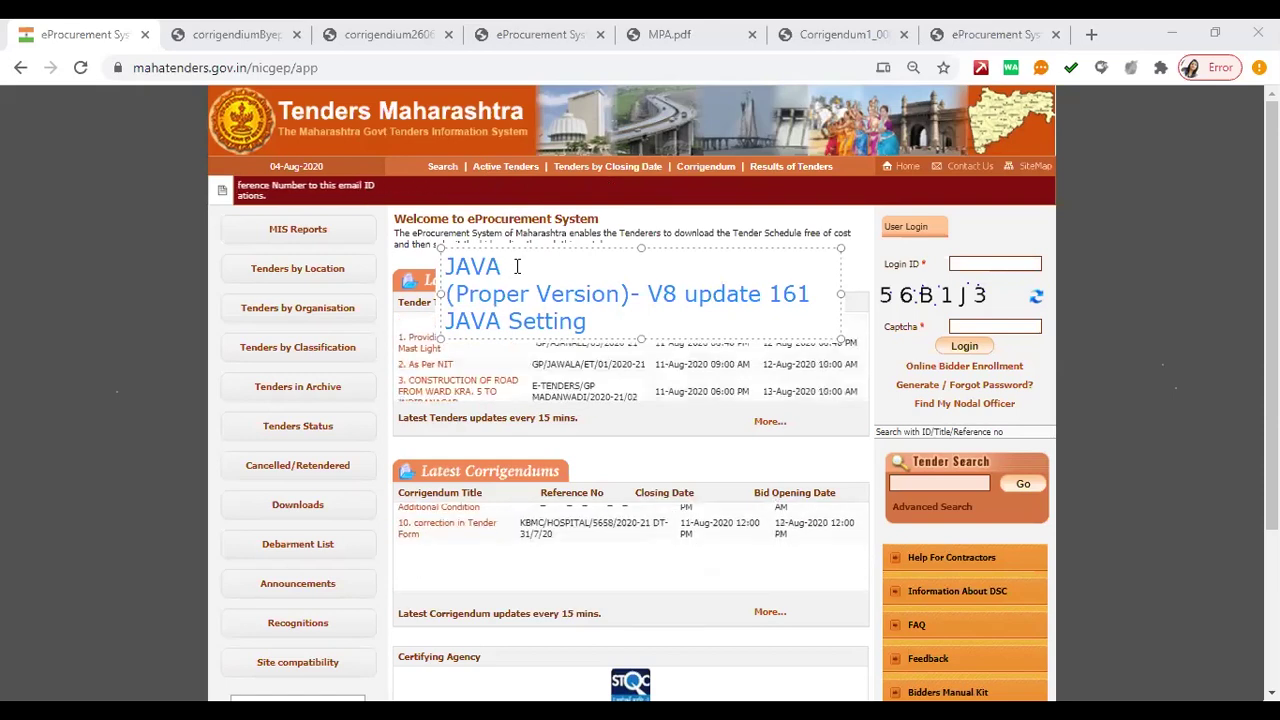
pyautogui.press('Return')
pyautogui.write('JAVA')
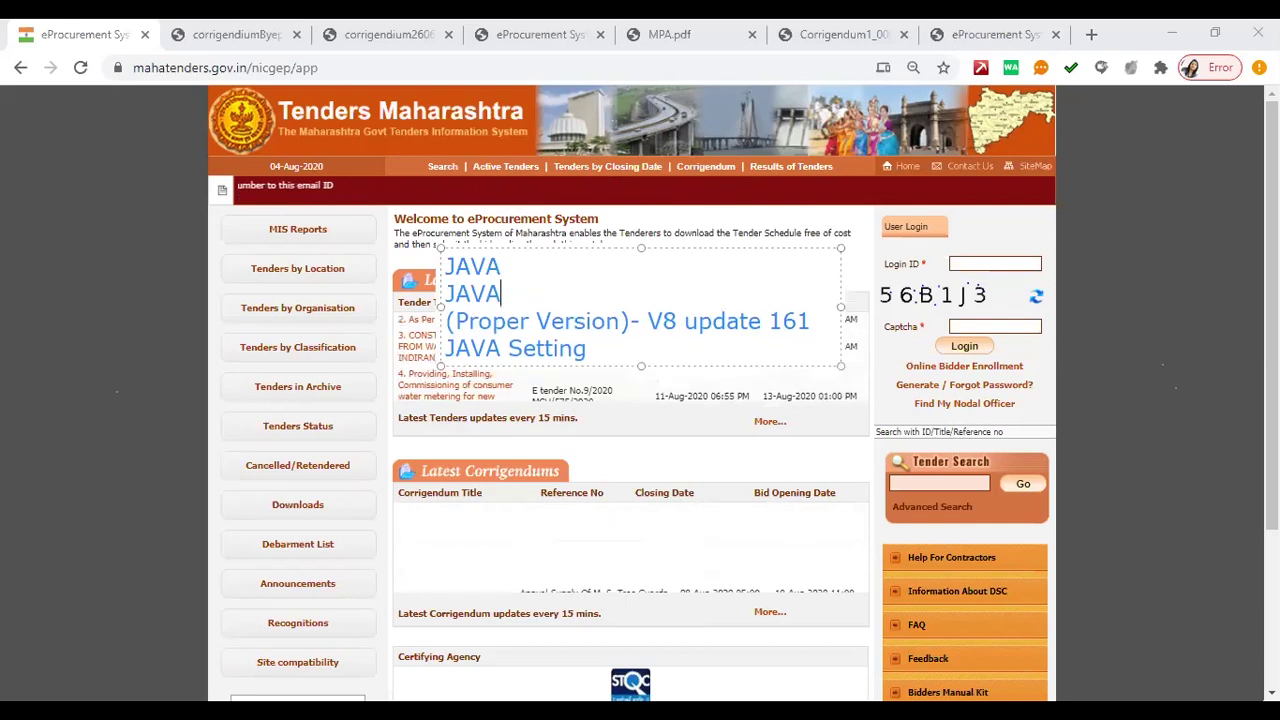
pyautogui.write(' DOWNLOAD')
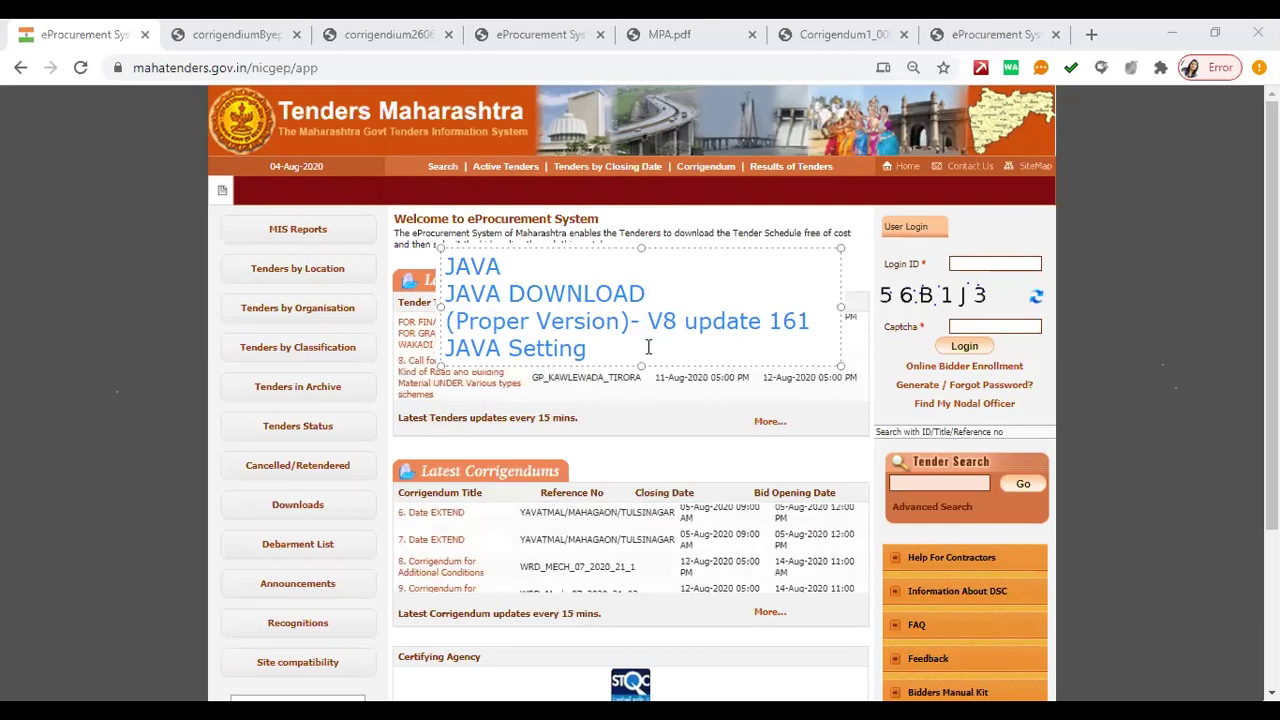
# - Add 'Internet Explorer' and 'Setting' after a blank line, then commit the note
pyautogui.press('Return')
pyautogui.press('Return')
pyautogui.write('In')
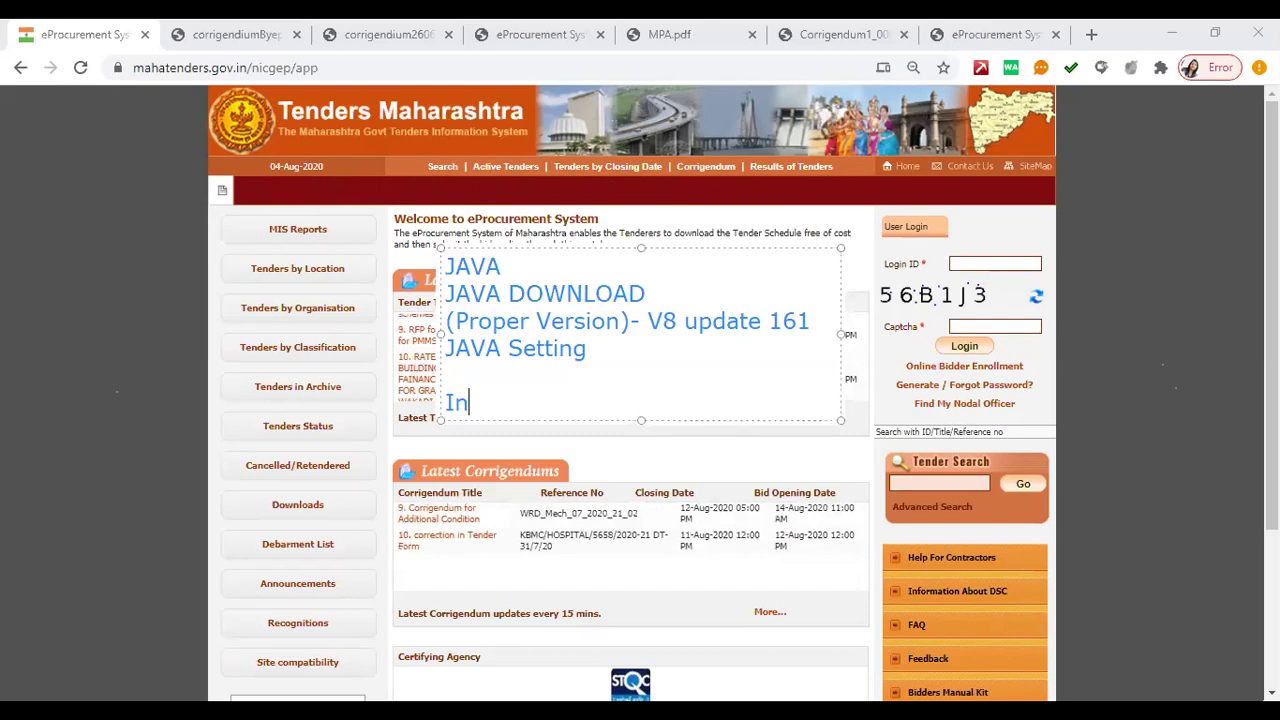
pyautogui.write('ter')
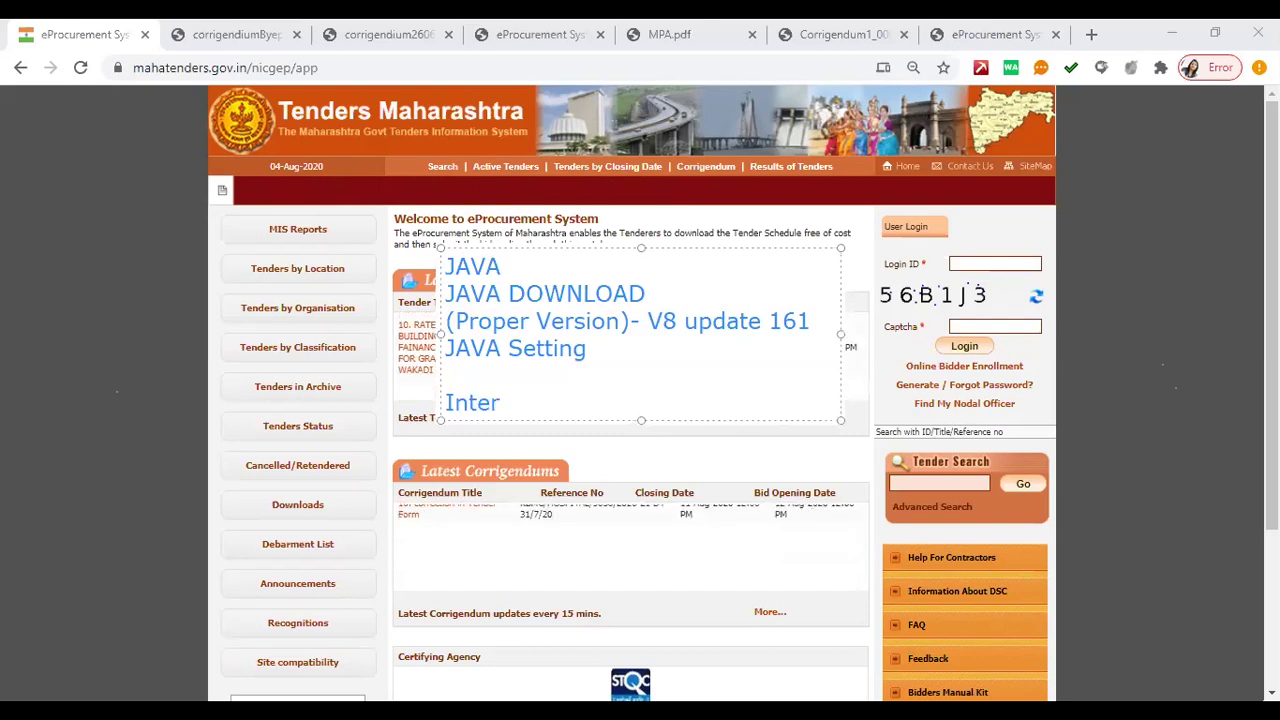
pyautogui.write('net E')
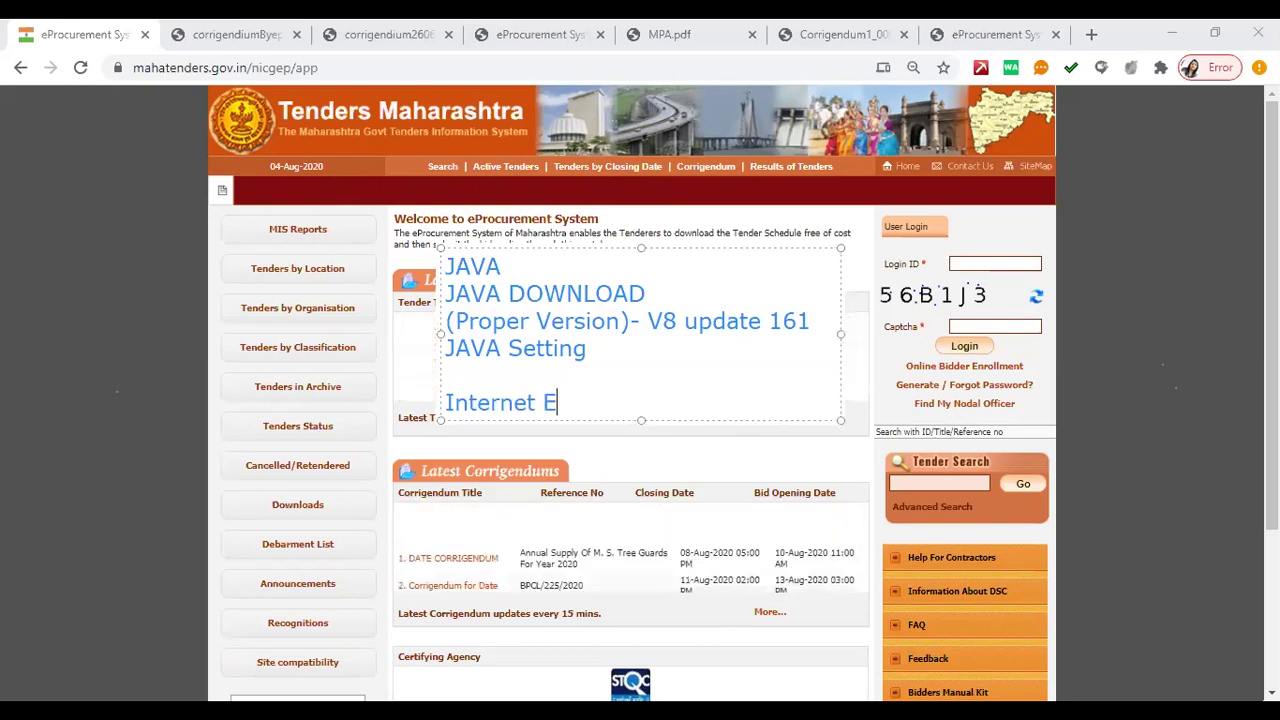
pyautogui.write('xplorer')
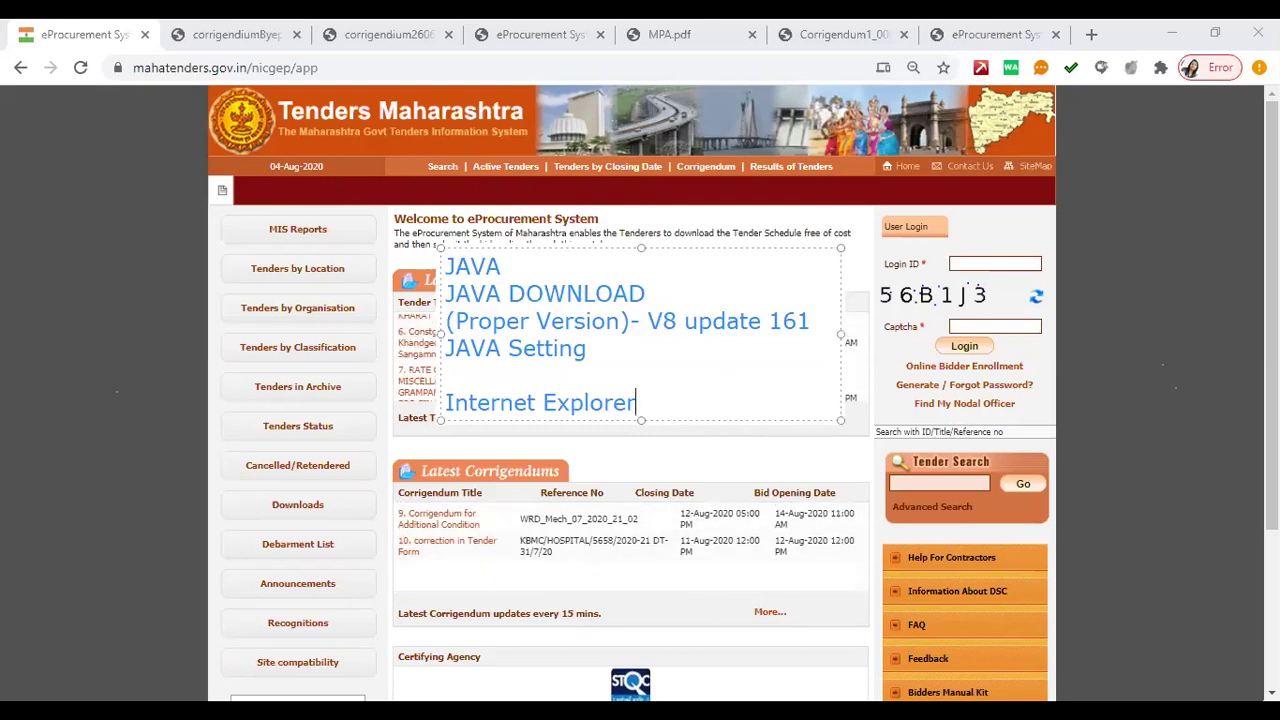
pyautogui.press('Return')
pyautogui.write('Setting')
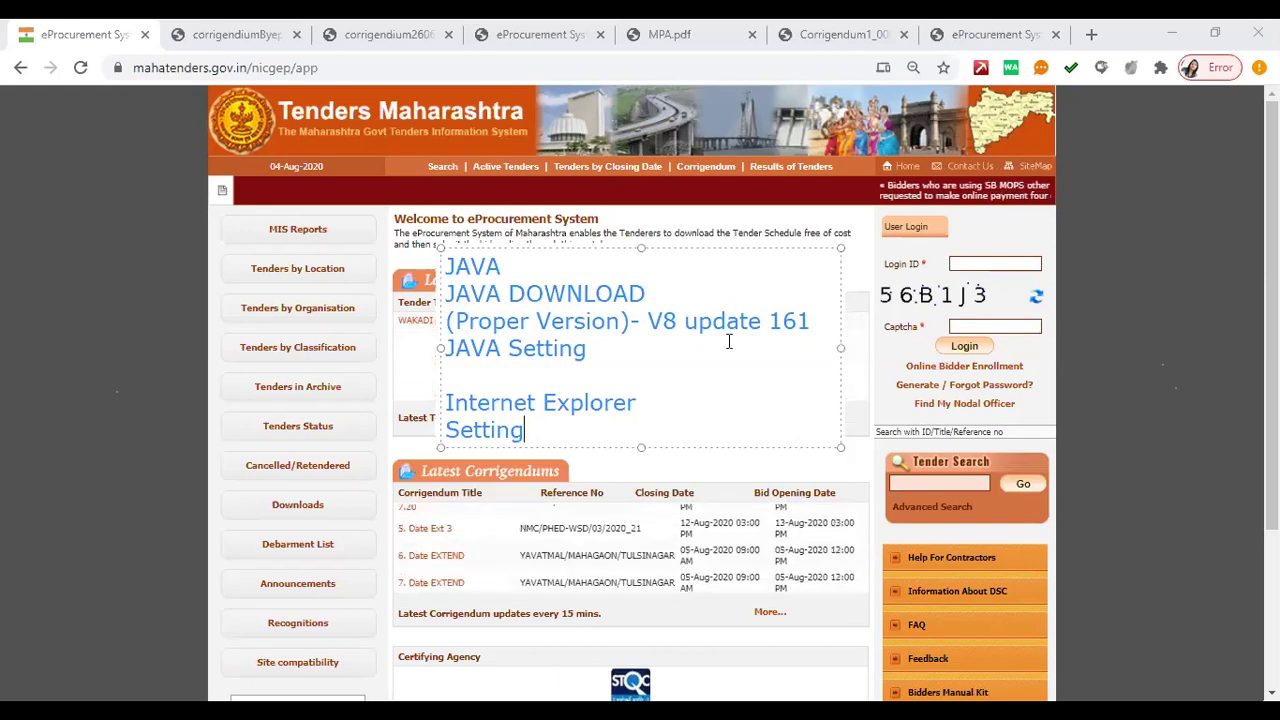
pyautogui.click(600, 350)
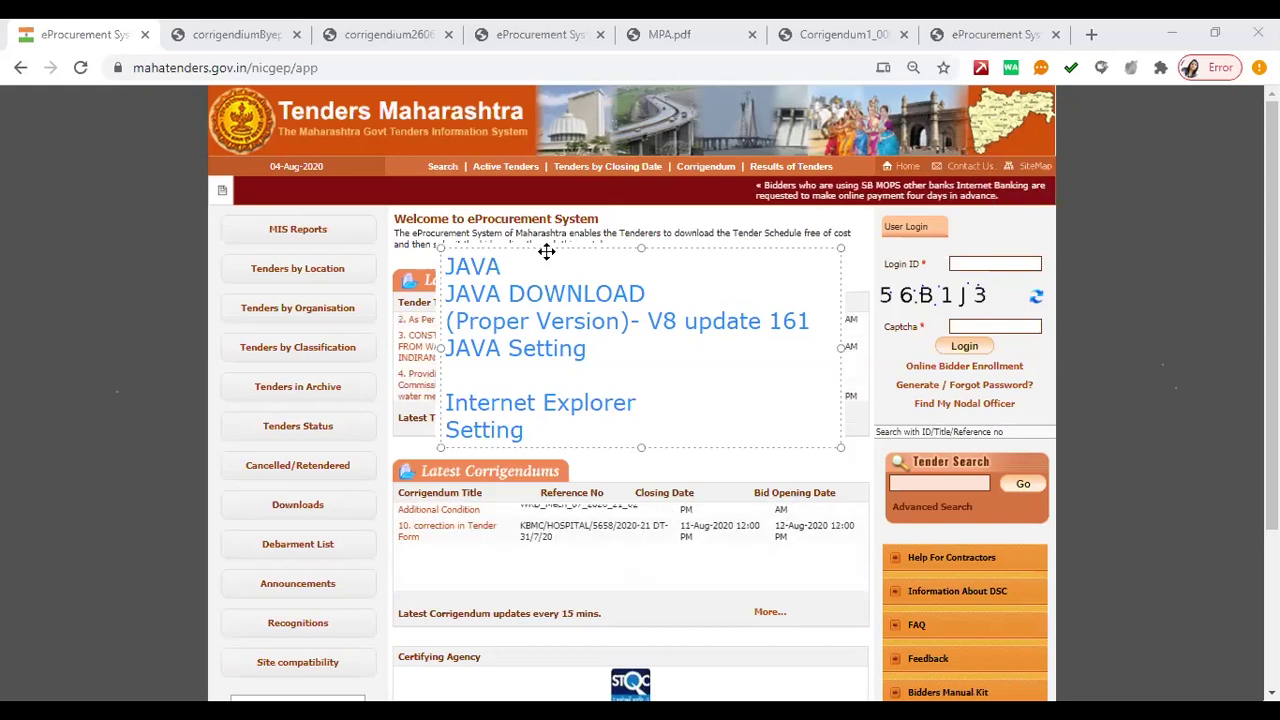
pyautogui.click(340, 457)
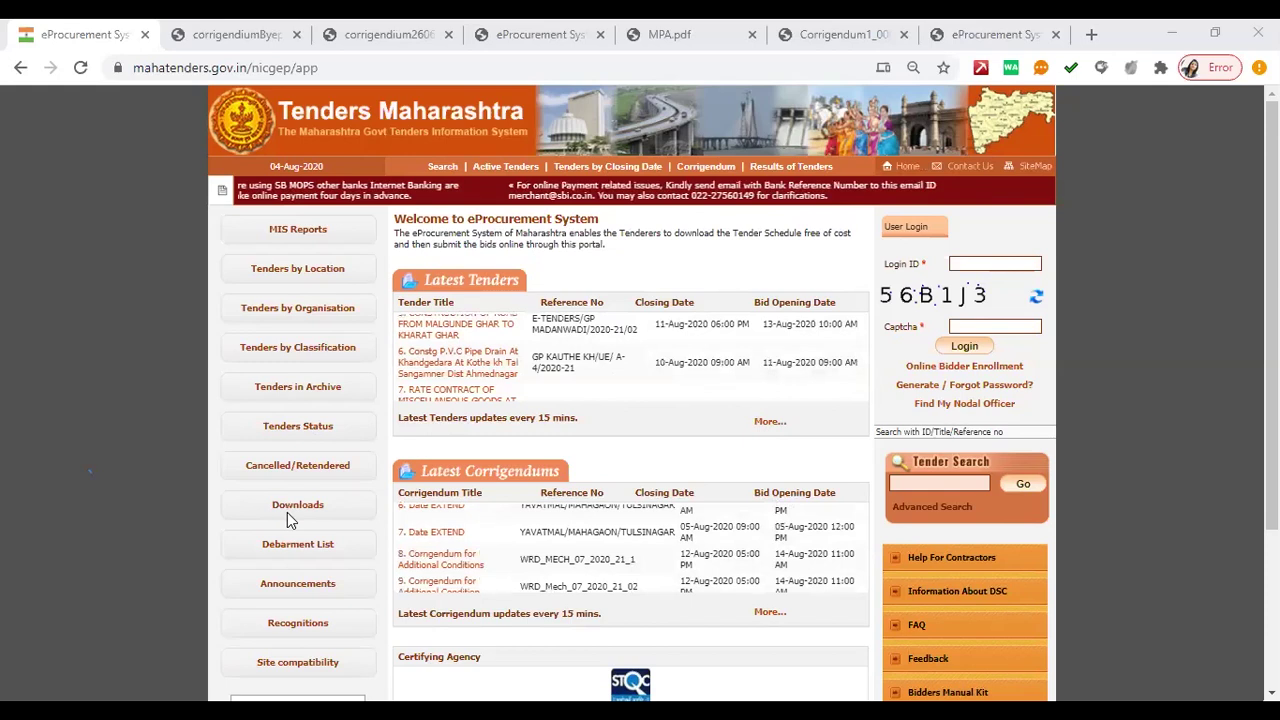
# - Switch to the Defence eProcurement Portal tab and search Google for 'cpwd eprocure'
pyautogui.hotkey('ctrl', '9')
pyautogui.click(311, 74)
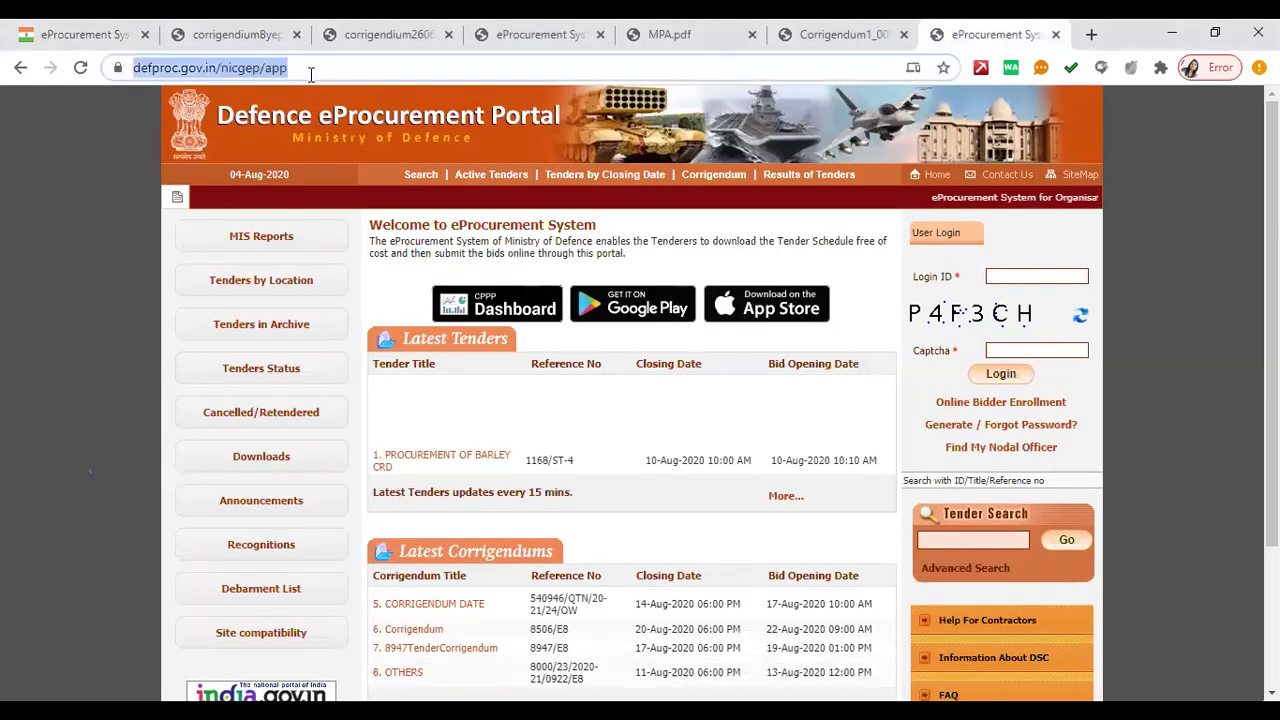
pyautogui.write('cpw')
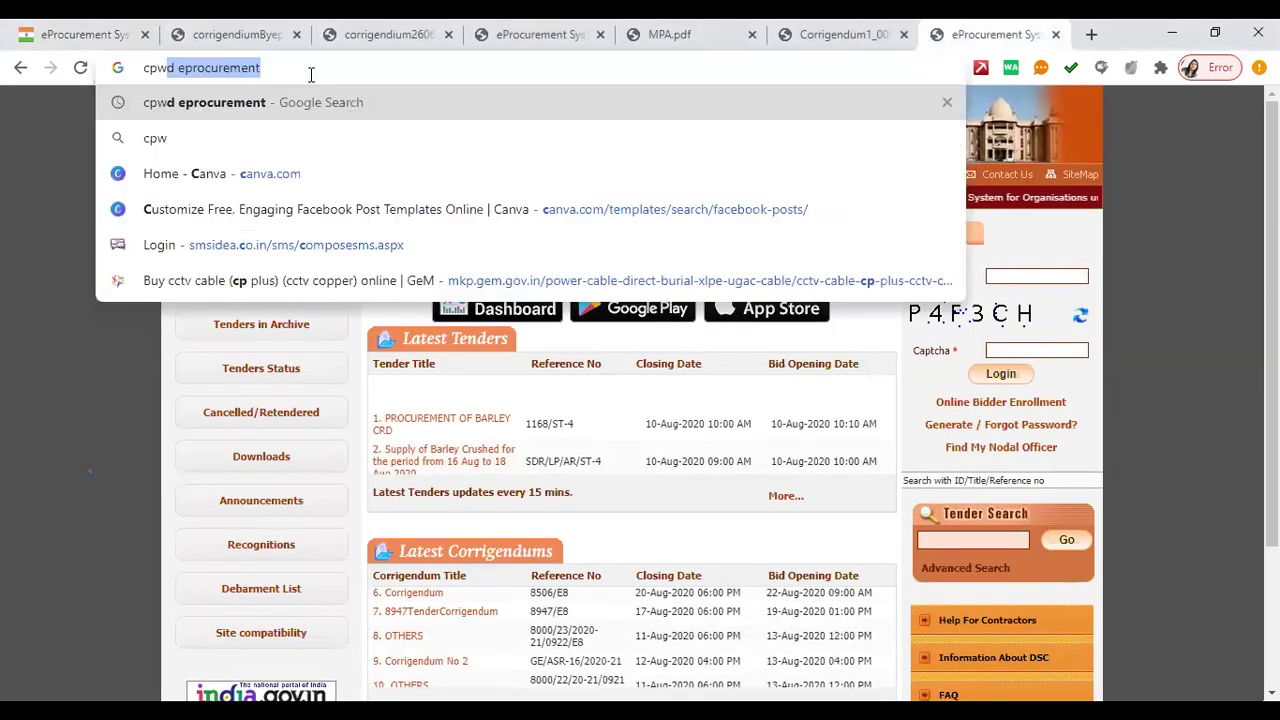
pyautogui.write('d eprocure')
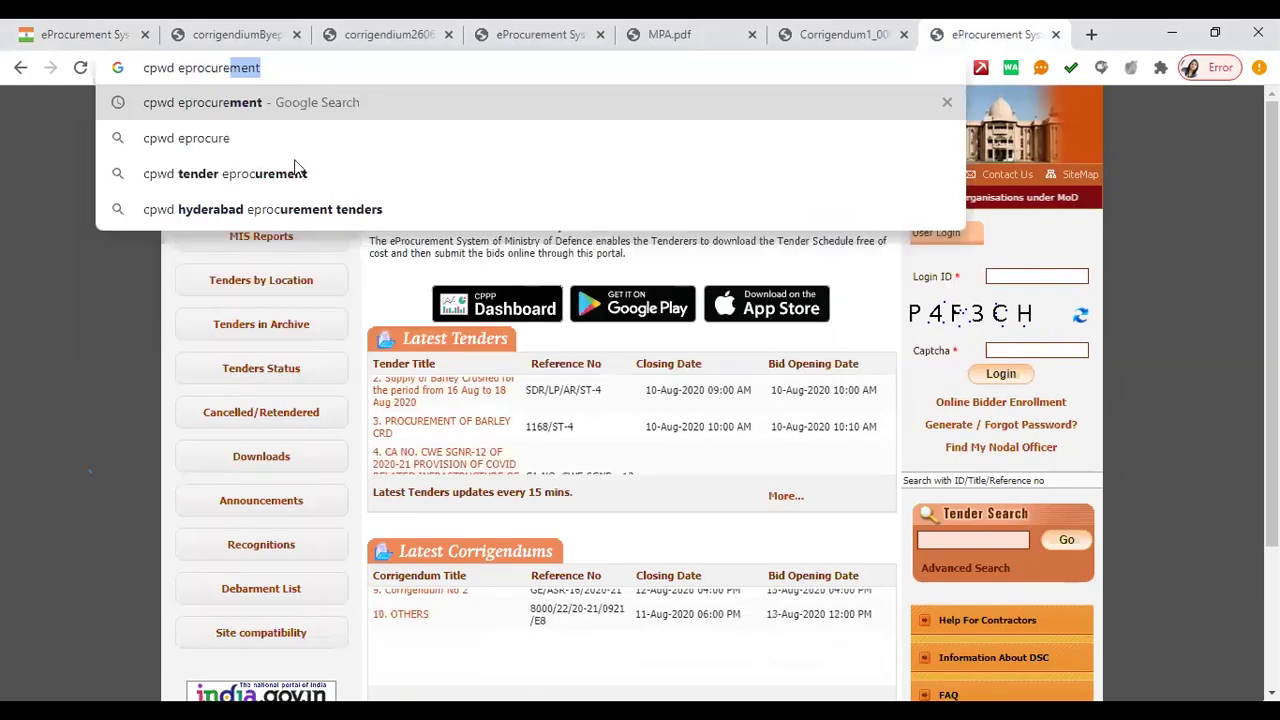
pyautogui.press('Return')
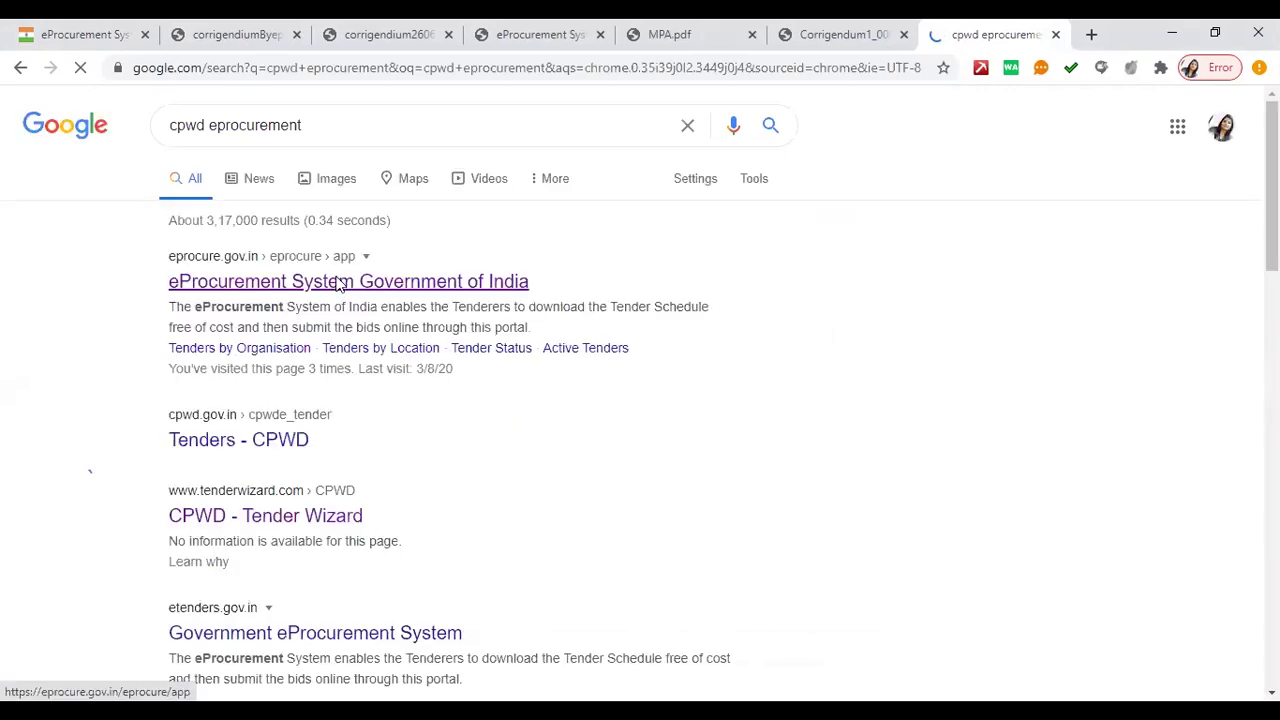
# - Open the eProcurement System Government of India result, retrying after its portal-access error
pyautogui.click(338, 283)
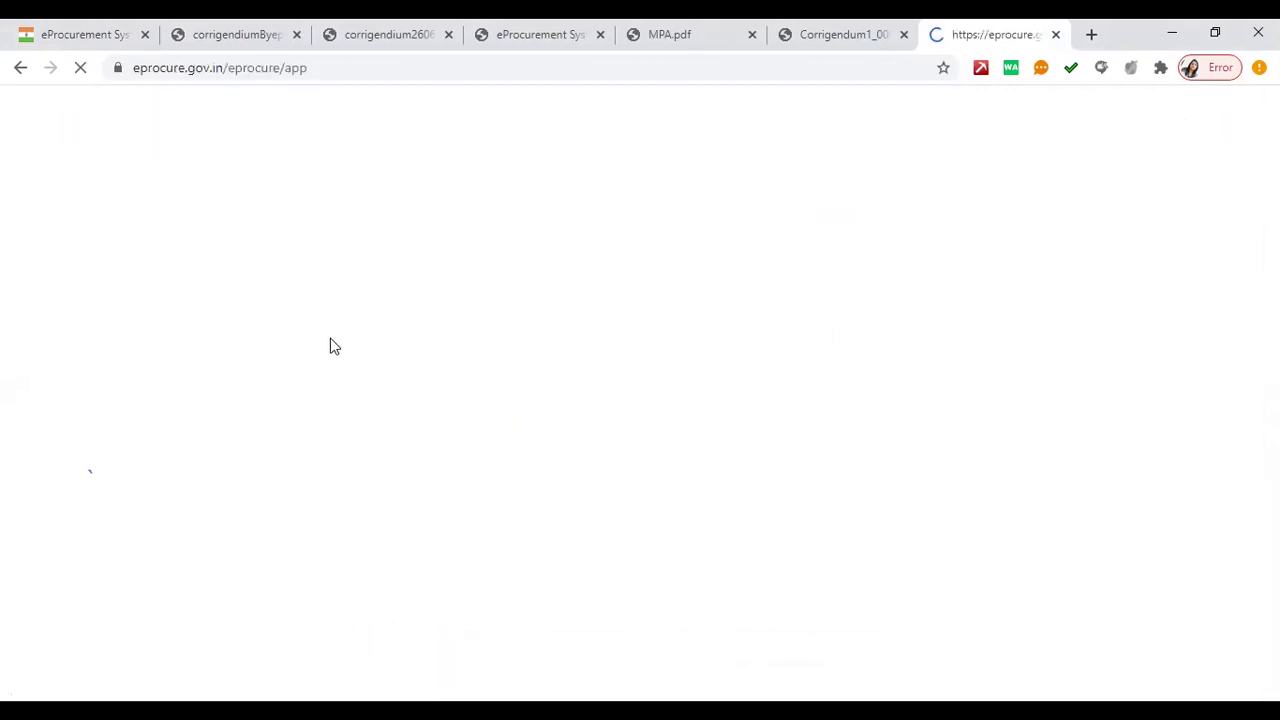
pyautogui.click(313, 67)
pyautogui.press('Return')
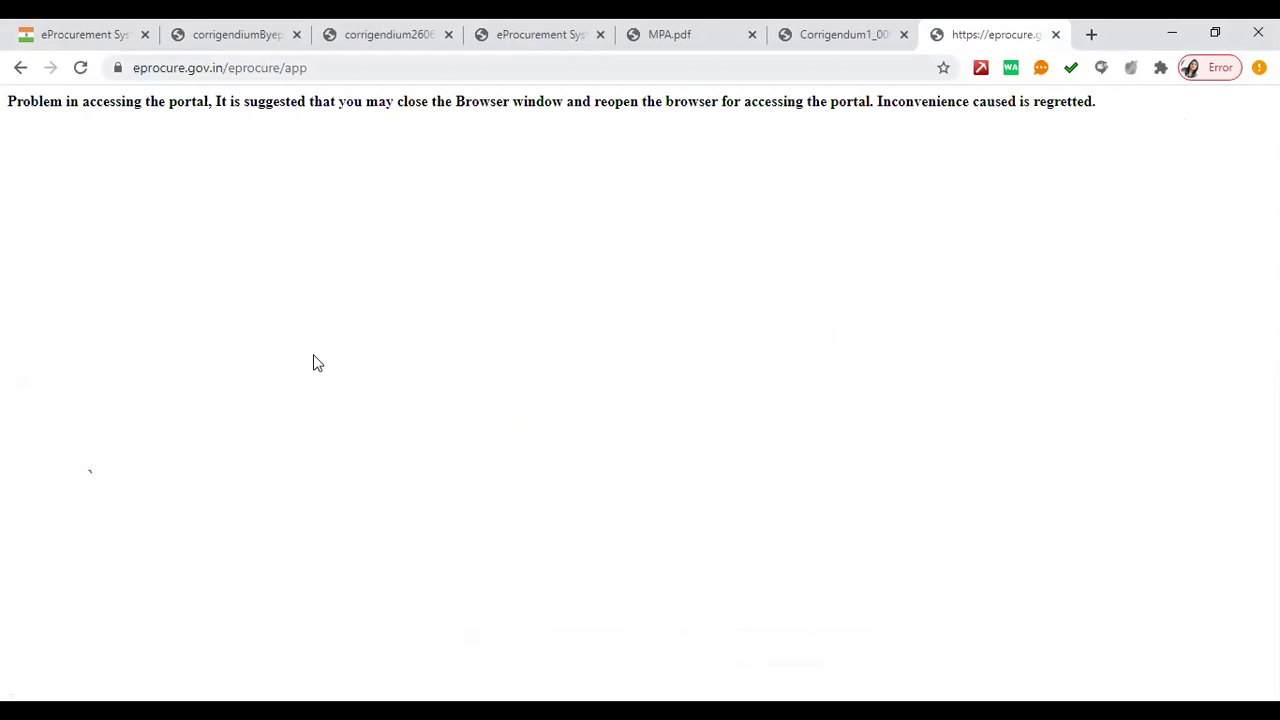
pyautogui.hotkey('alt', 'Left')
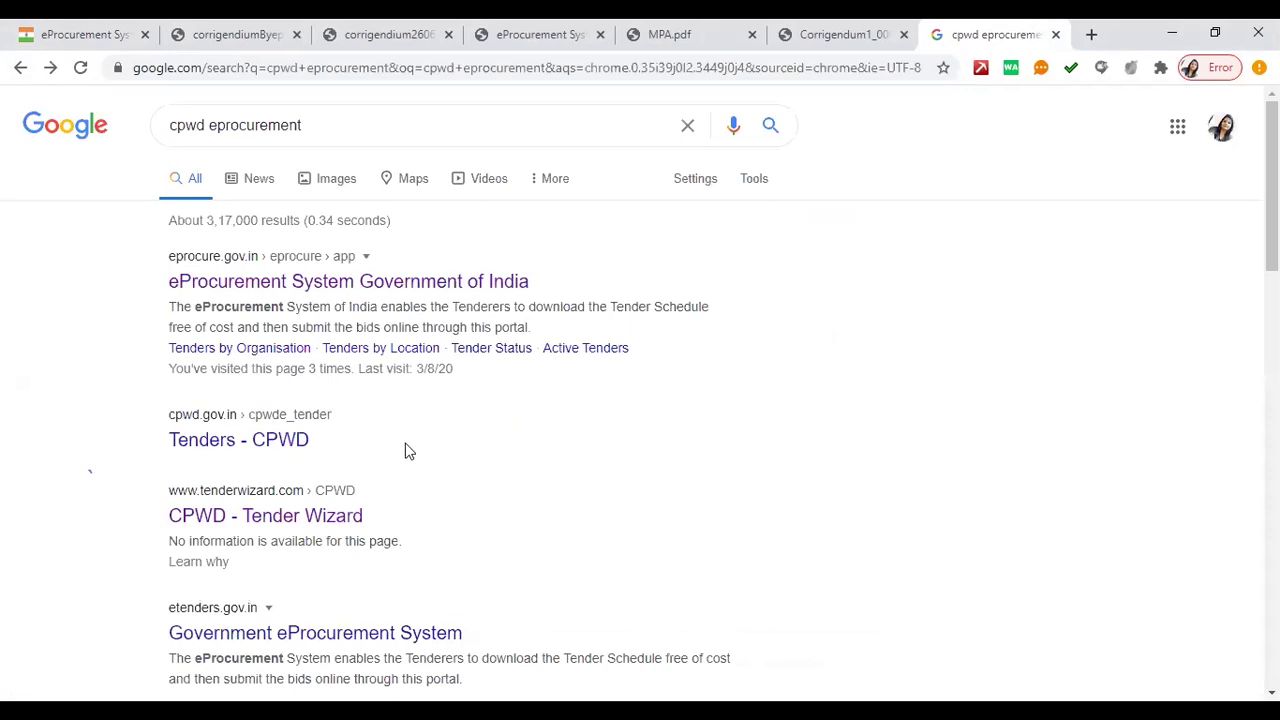
pyautogui.click(263, 289)
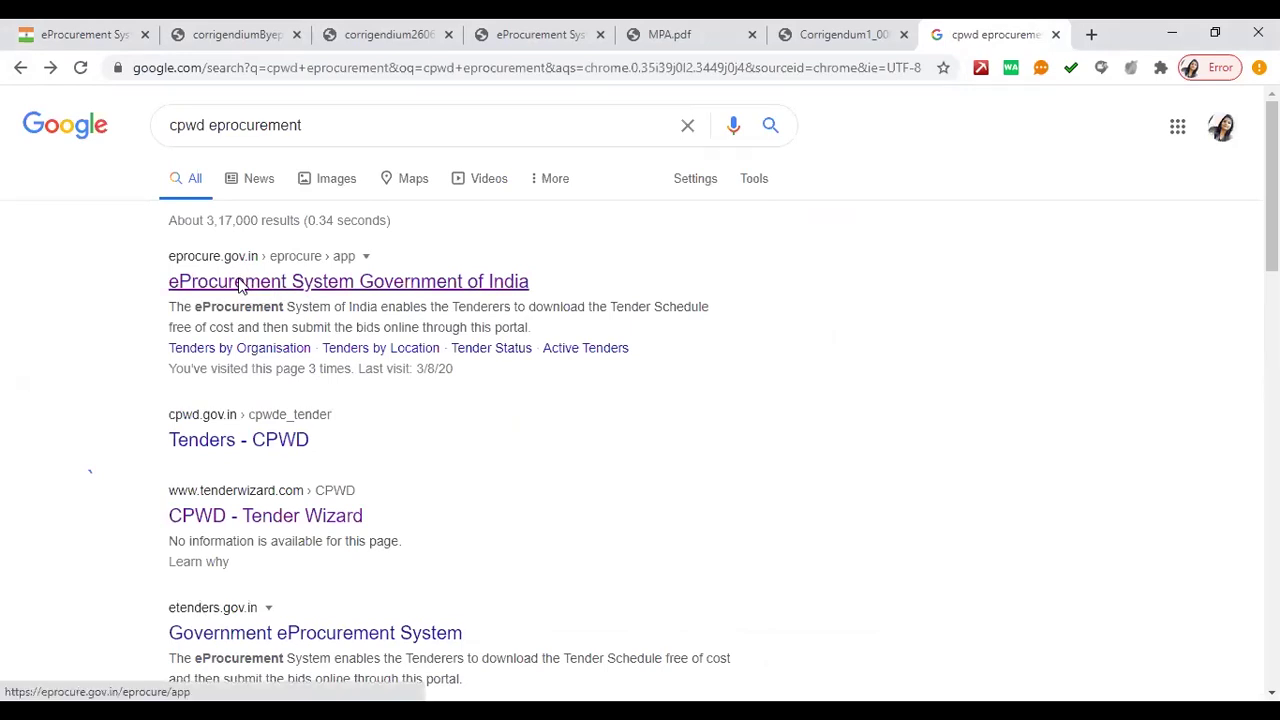
pyautogui.click(240, 286)
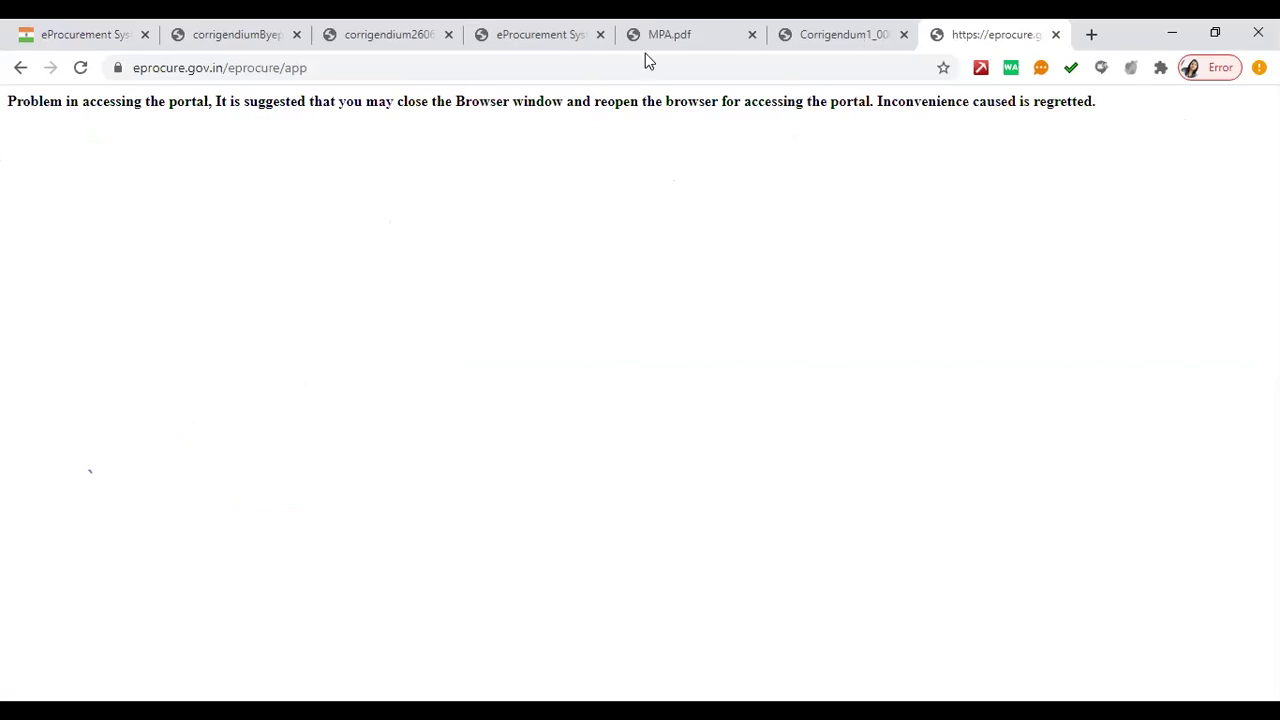
pyautogui.click(594, 66)
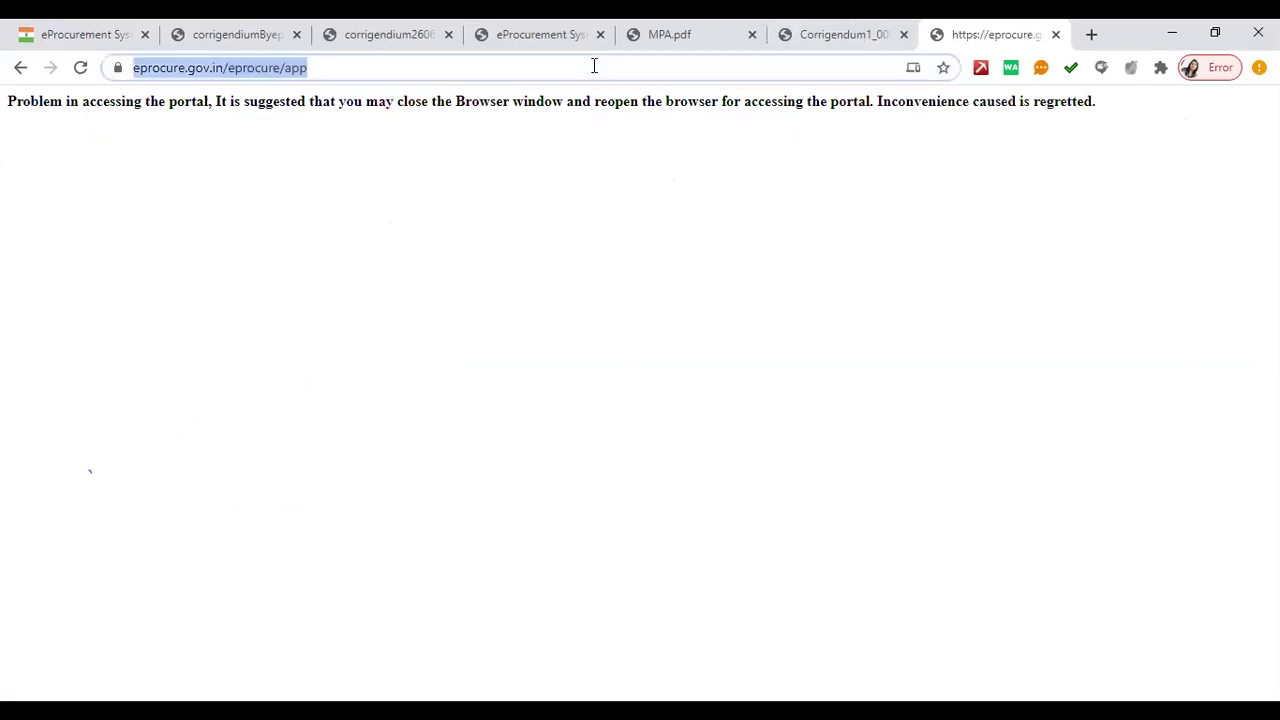
# - Search 'indian oil epr' and open the IndianOil e-Tenders result at iocletenders.nic.in
pyautogui.write('iandian ')
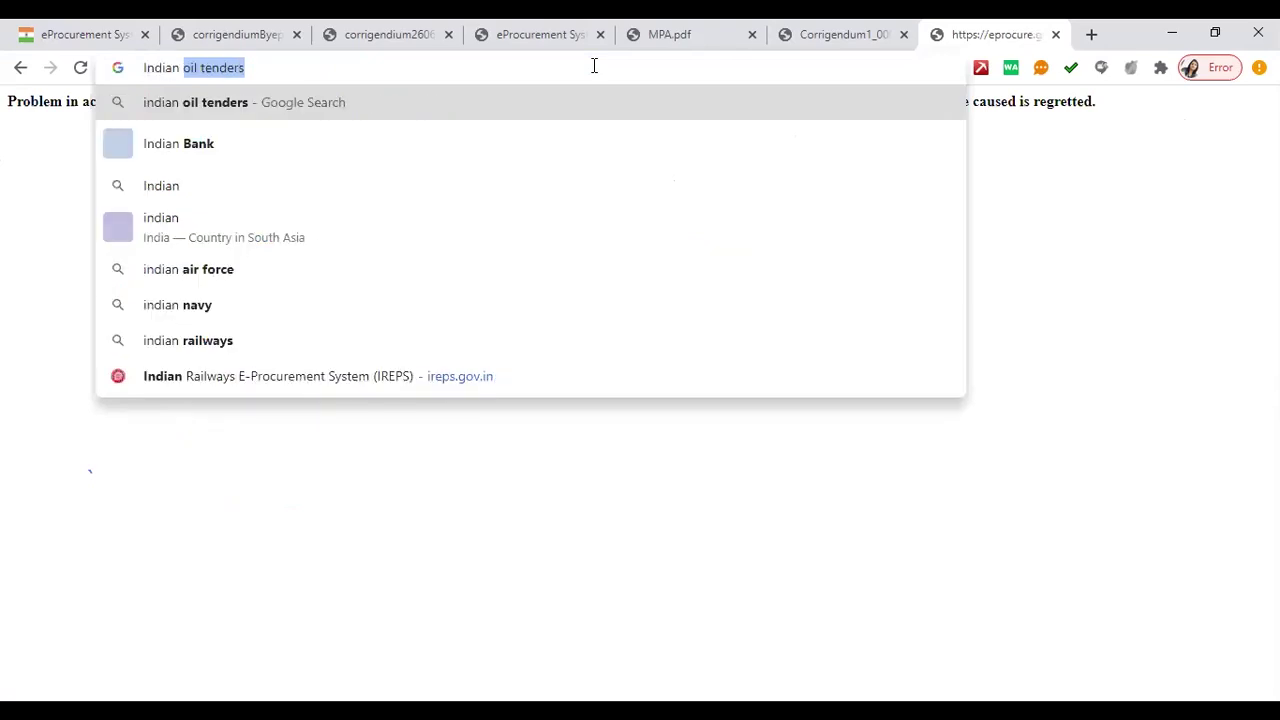
pyautogui.write('oil')
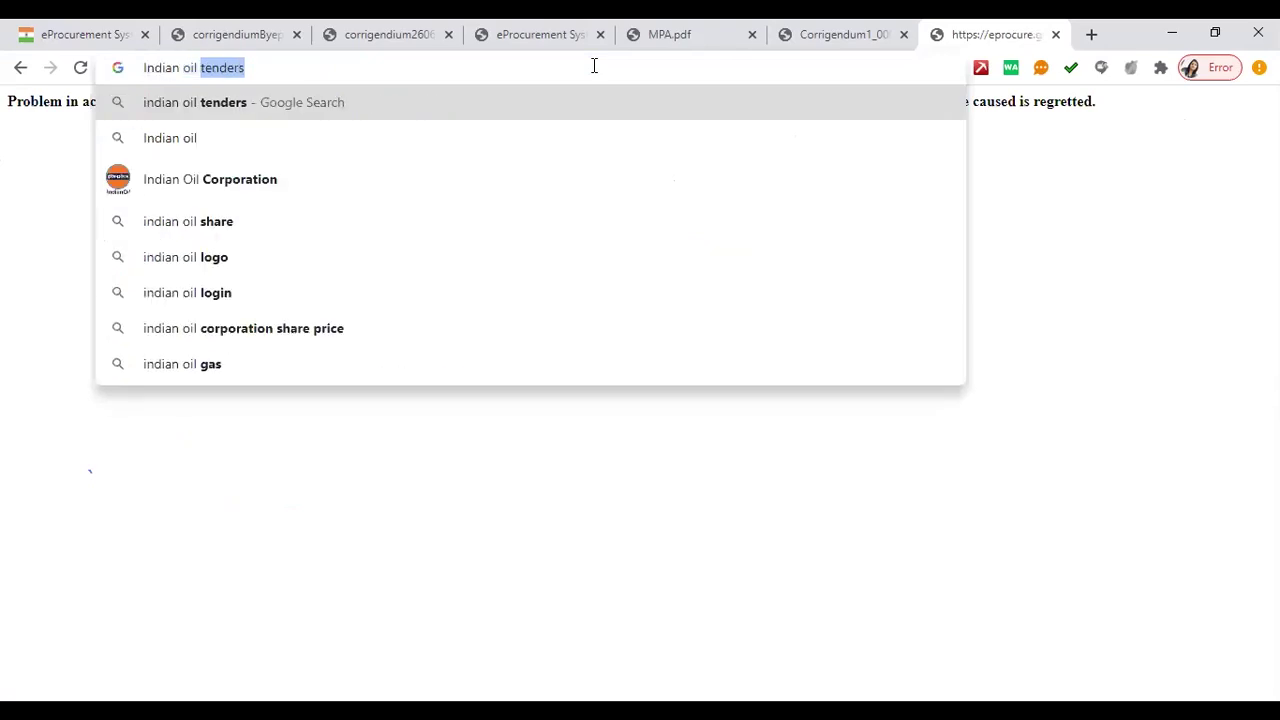
pyautogui.write(' epr')
pyautogui.press('Return')
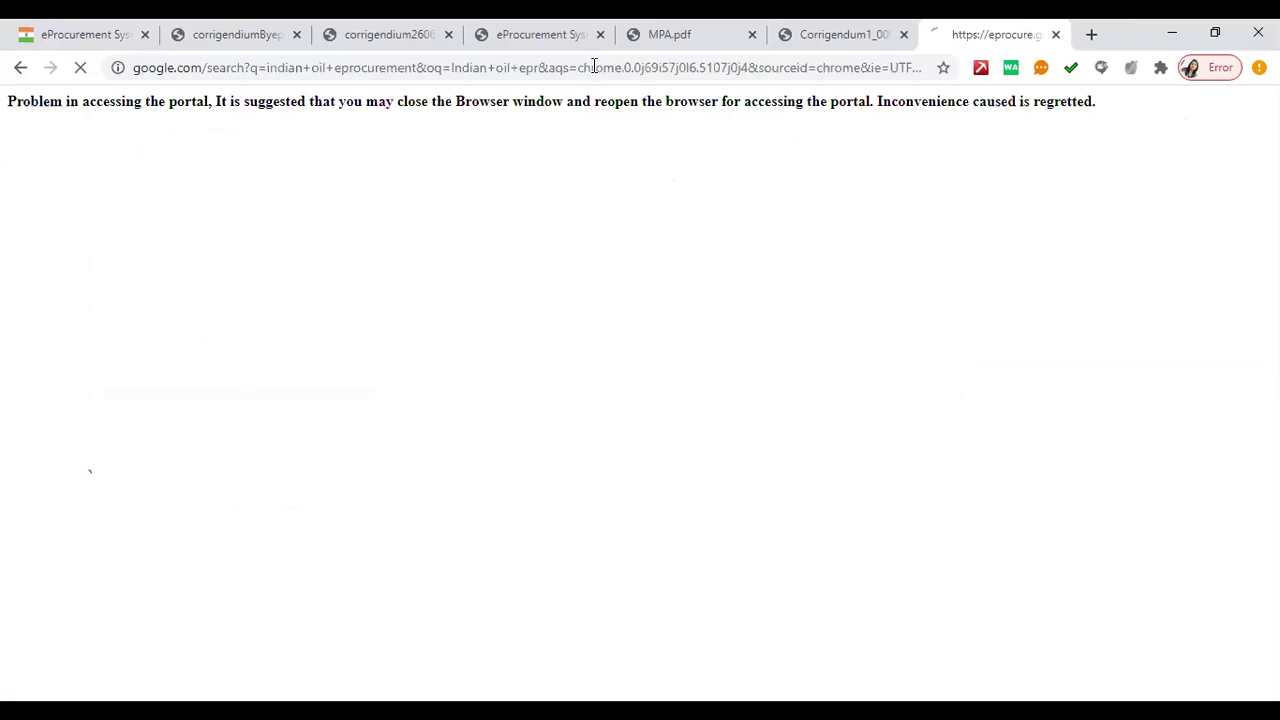
pyautogui.click(280, 285)
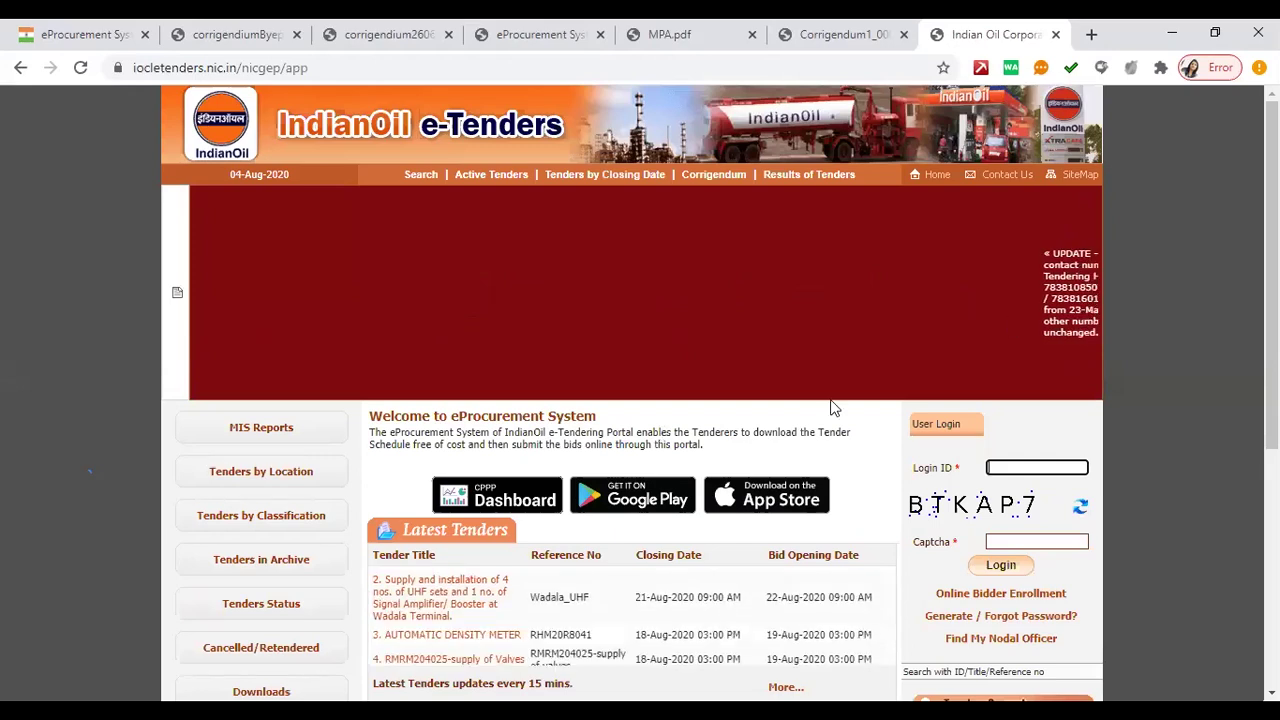
pyautogui.scroll(-2, 253, 522)
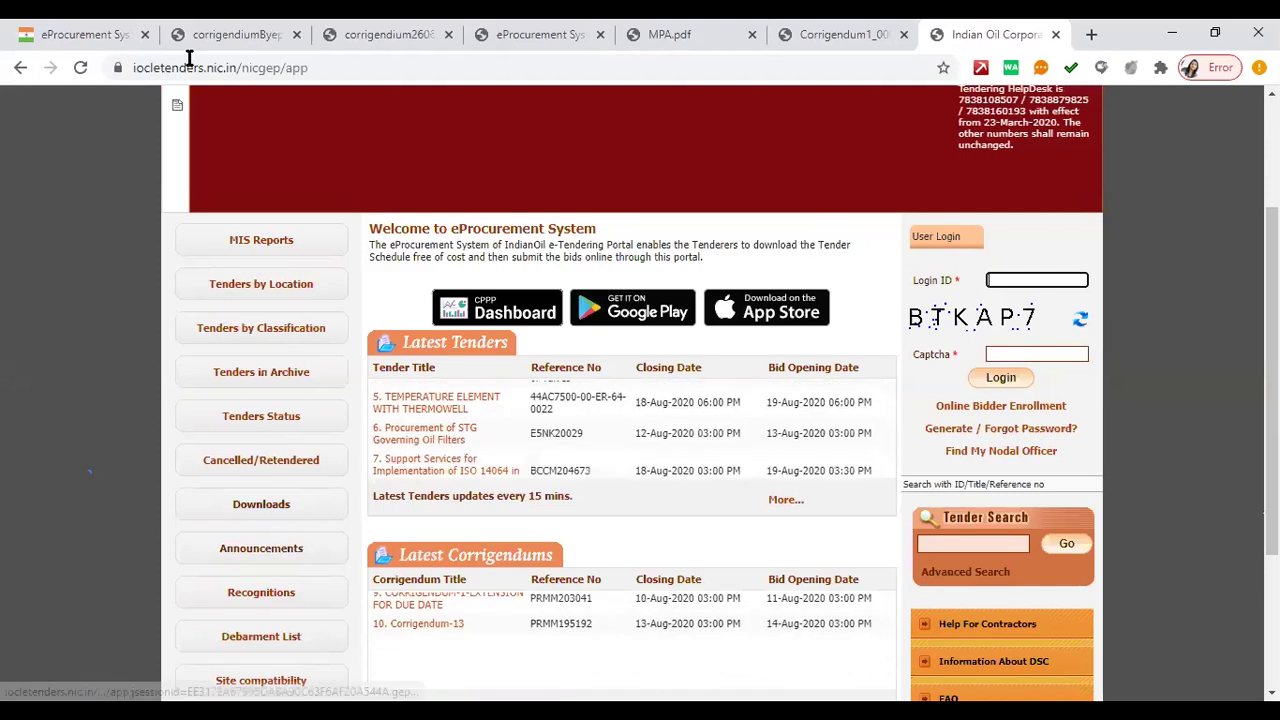
pyautogui.scroll(2, 188, 58)
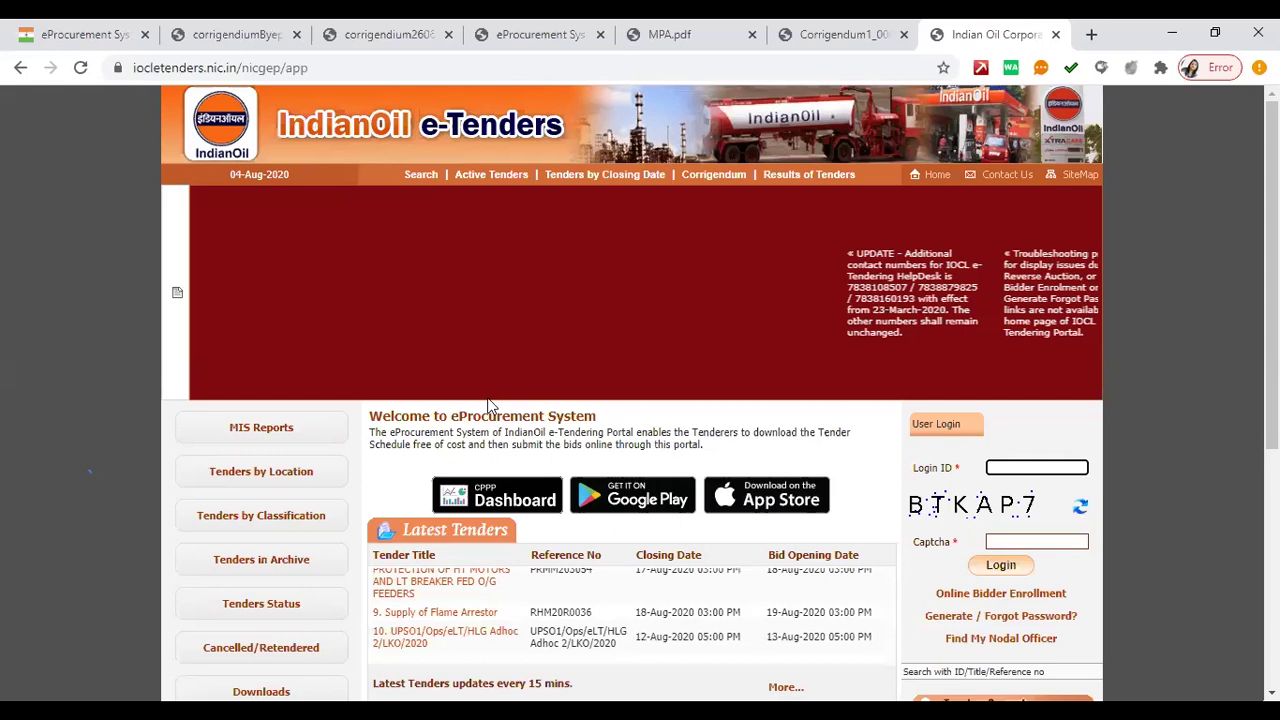
pyautogui.scroll(-2, 490, 405)
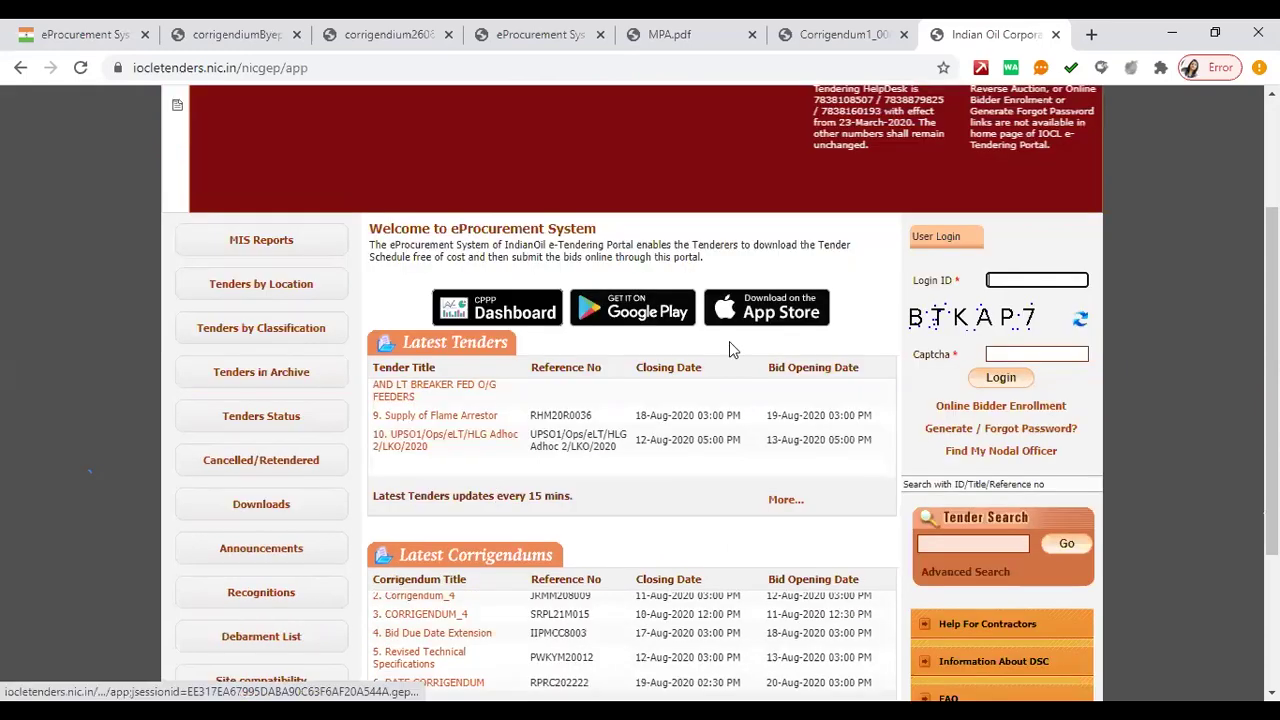
pyautogui.scroll(2, 760, 332)
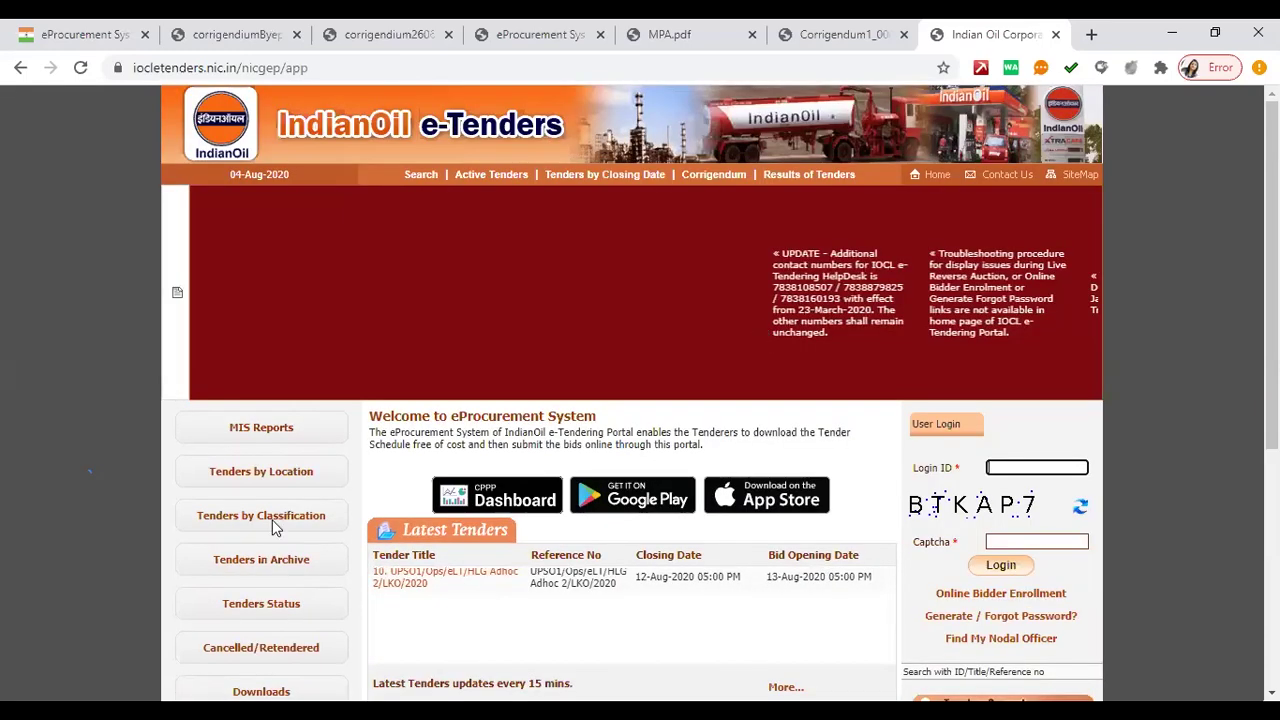
pyautogui.scroll(-2, 274, 523)
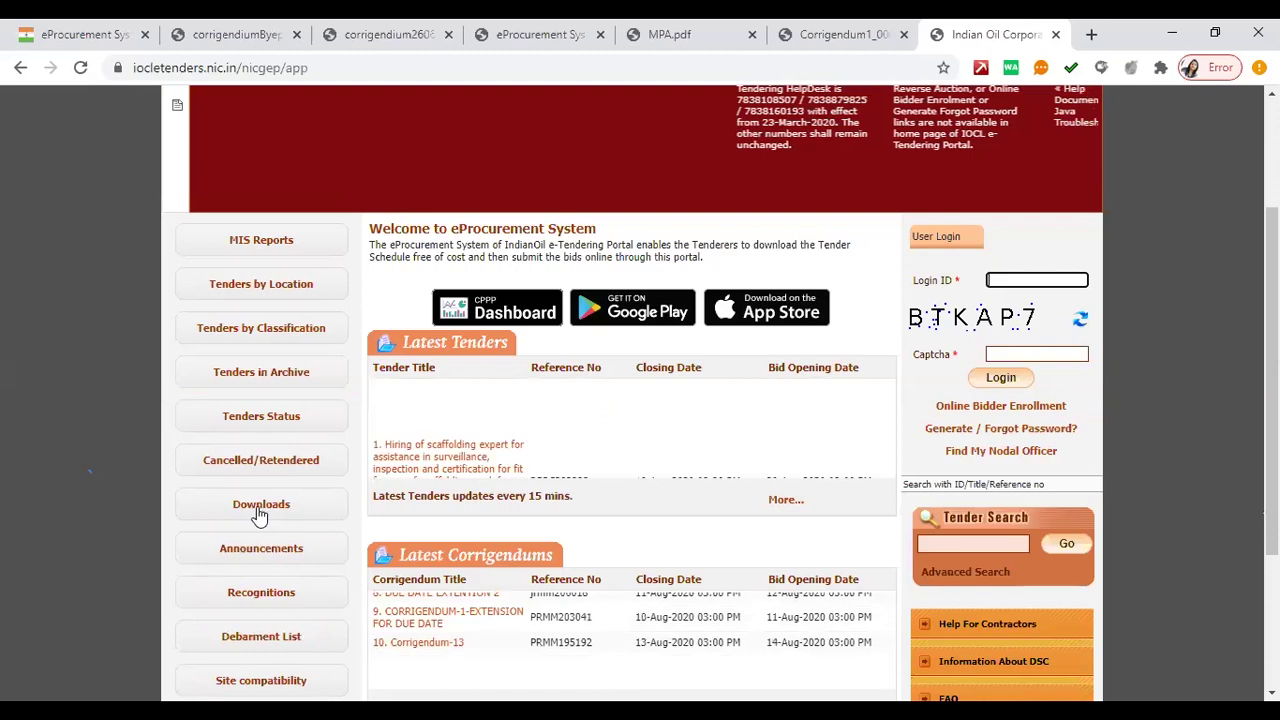
# - View the IndianOil Downloads page, then switch to the Tenders Maharashtra tab
pyautogui.click(259, 512)
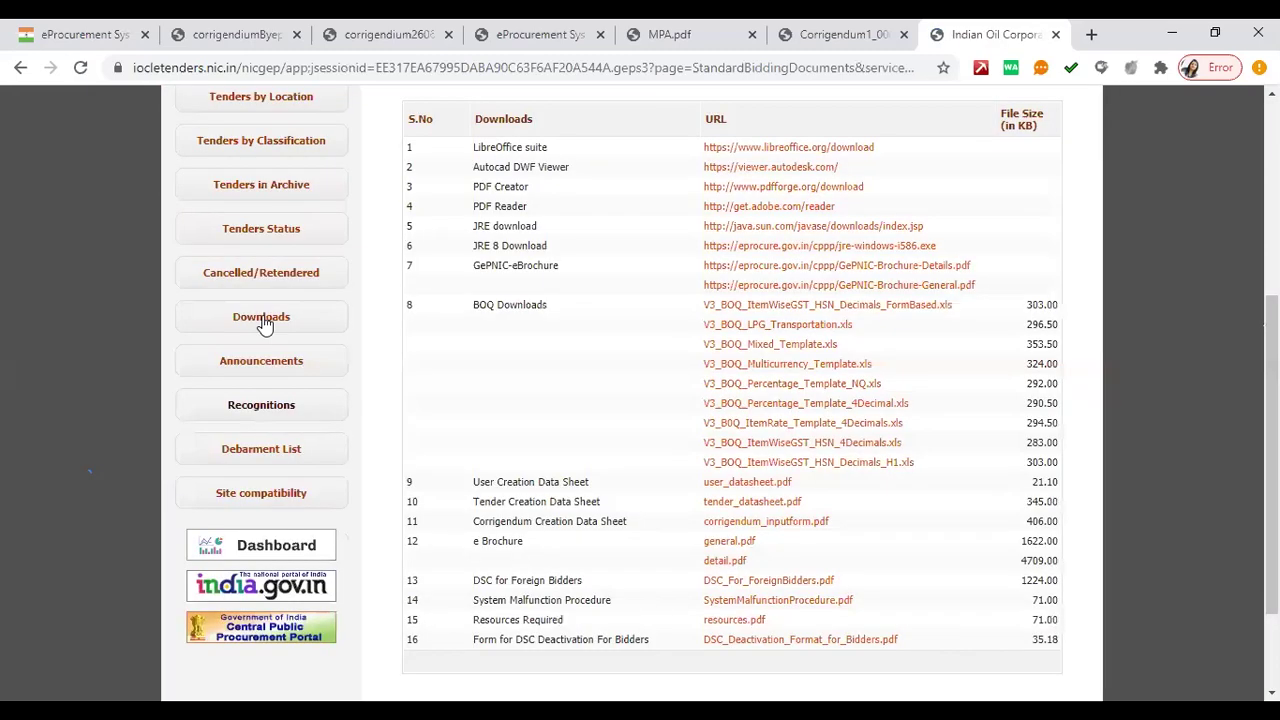
pyautogui.click(85, 40)
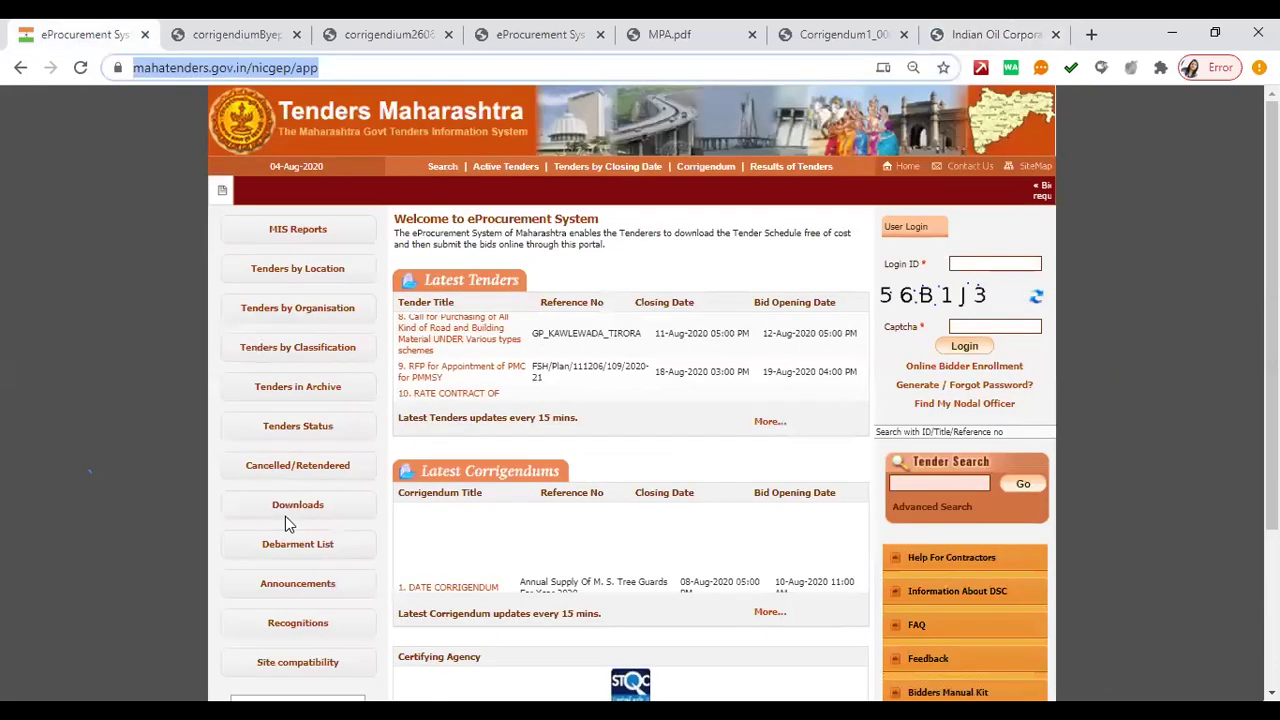
# - Open the Maharashtra Downloads page and circle Downloads and the JRE 8 Download row in red
pyautogui.click(297, 508)
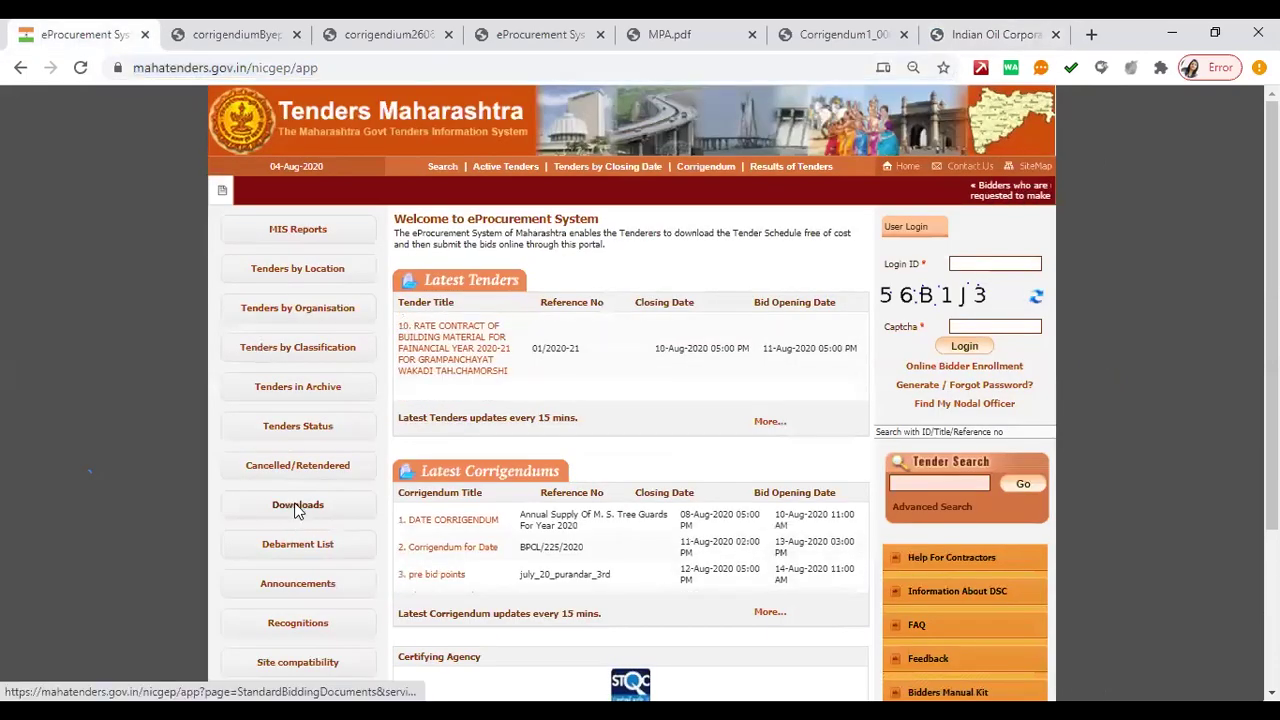
pyautogui.click(297, 508)
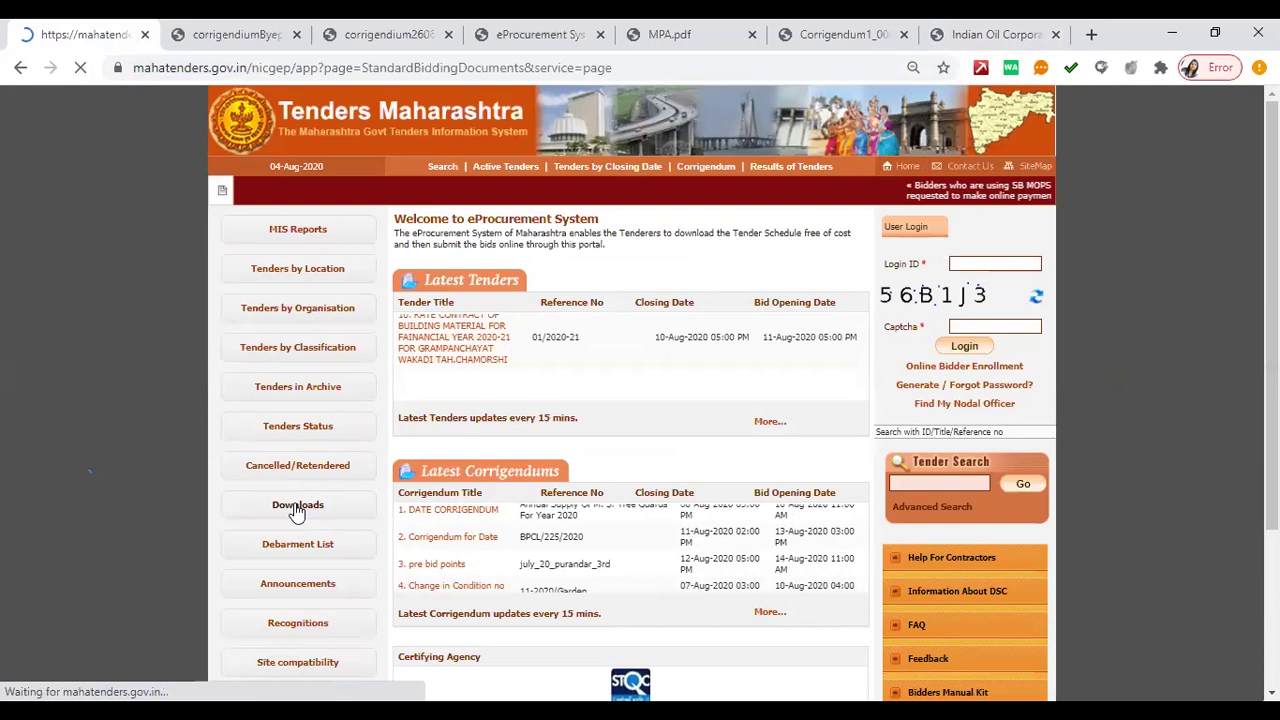
pyautogui.moveTo(225, 479); pyautogui.dragTo(352, 522)
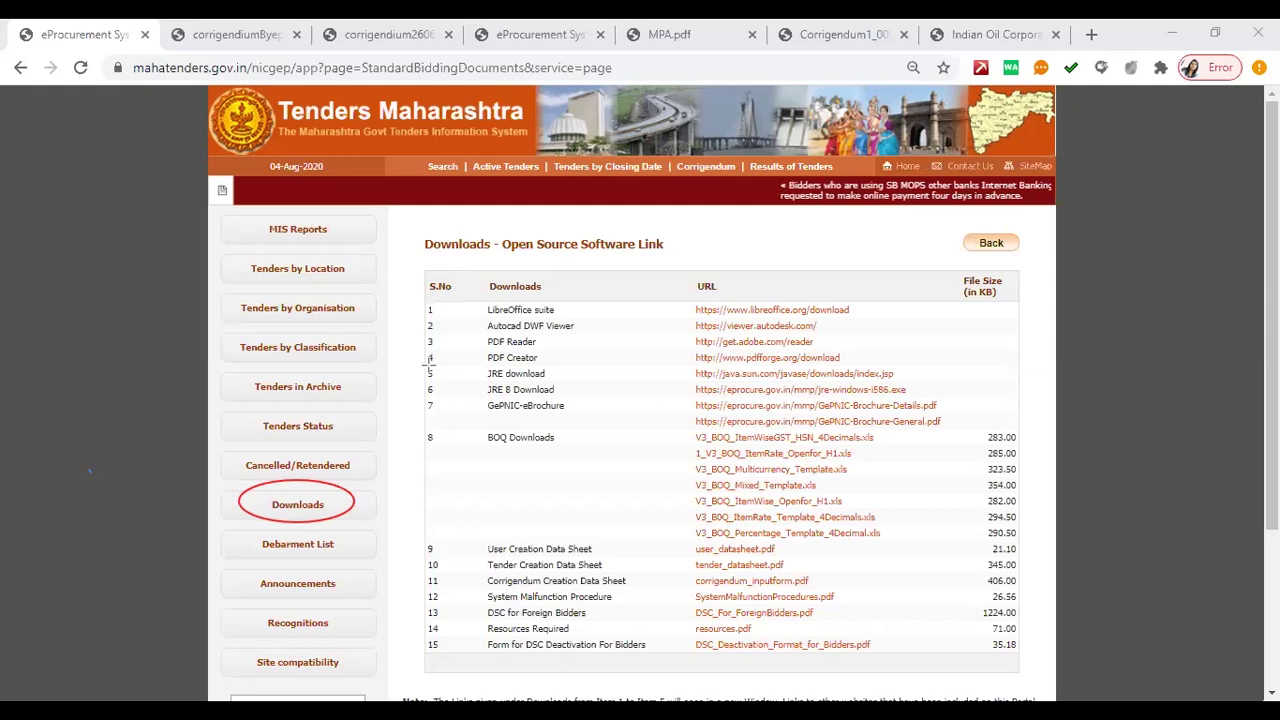
pyautogui.moveTo(422, 364); pyautogui.dragTo(915, 388)
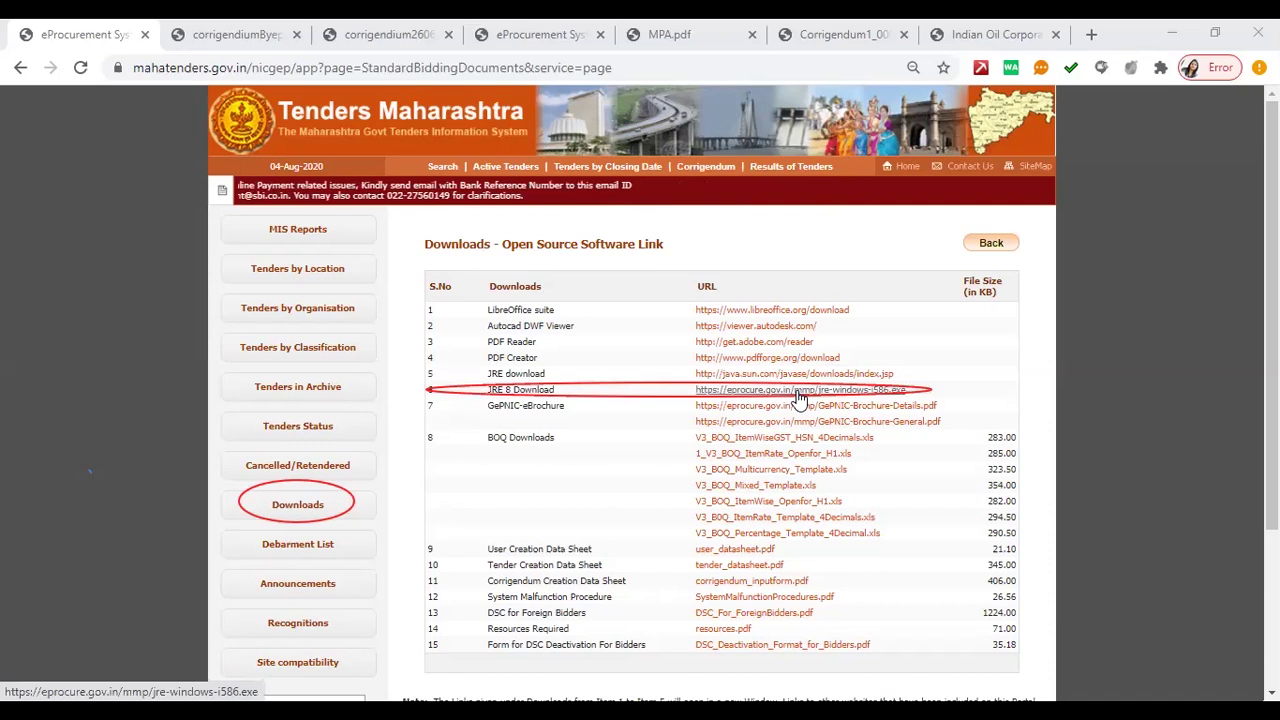
# - Start and cancel the JRE 8 download, then draw an arrow from Downloads to JRE 8 Download
pyautogui.click(800, 397)
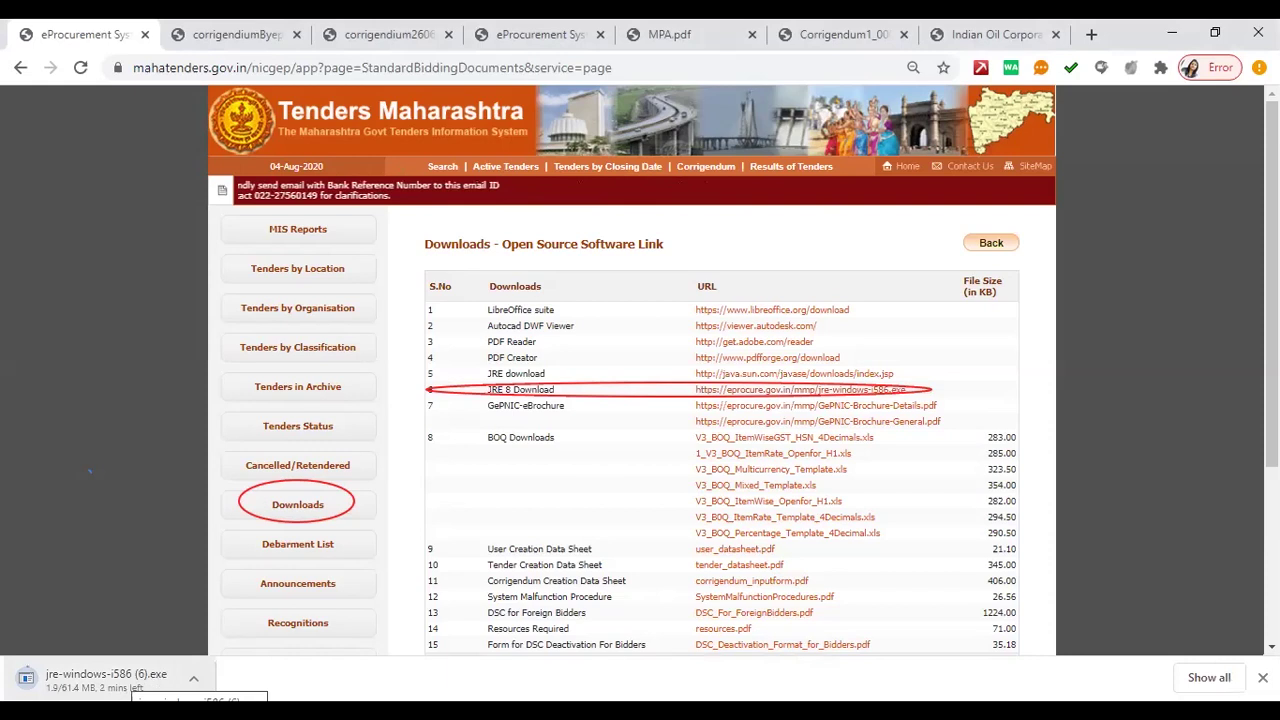
pyautogui.rightClick(155, 678)
pyautogui.press('Return')
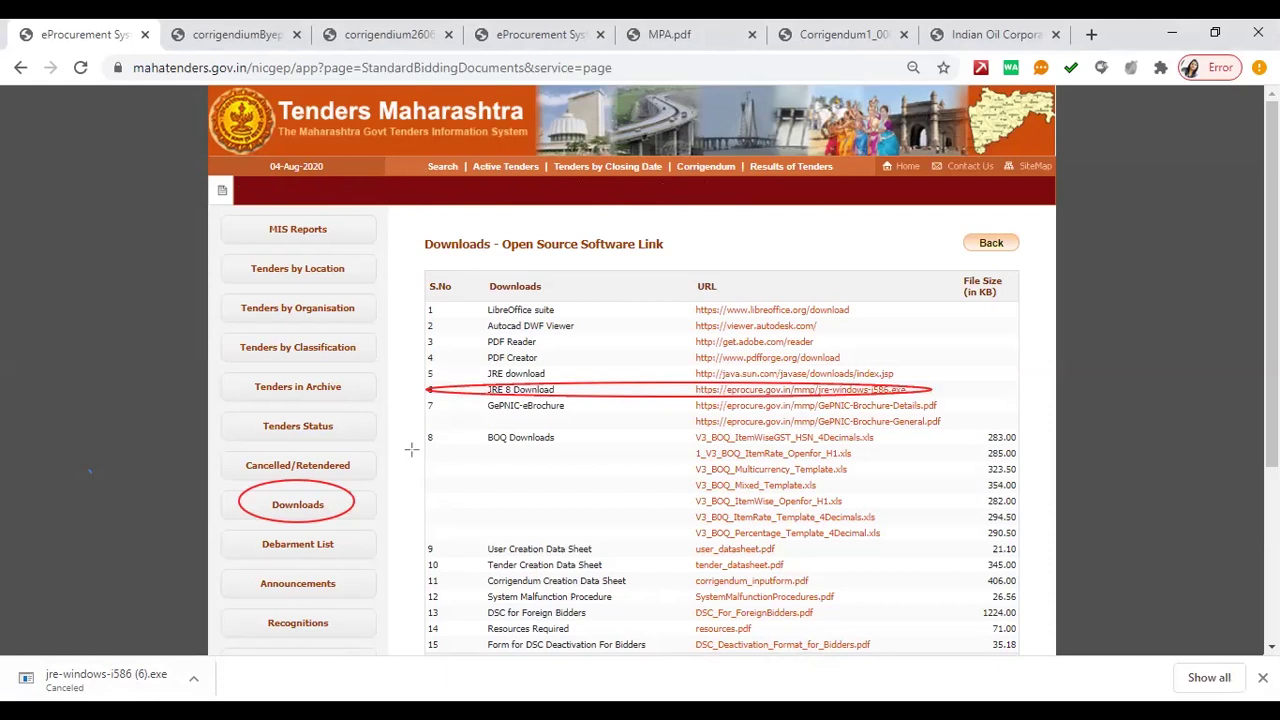
pyautogui.moveTo(494, 396); pyautogui.dragTo(492, 398)
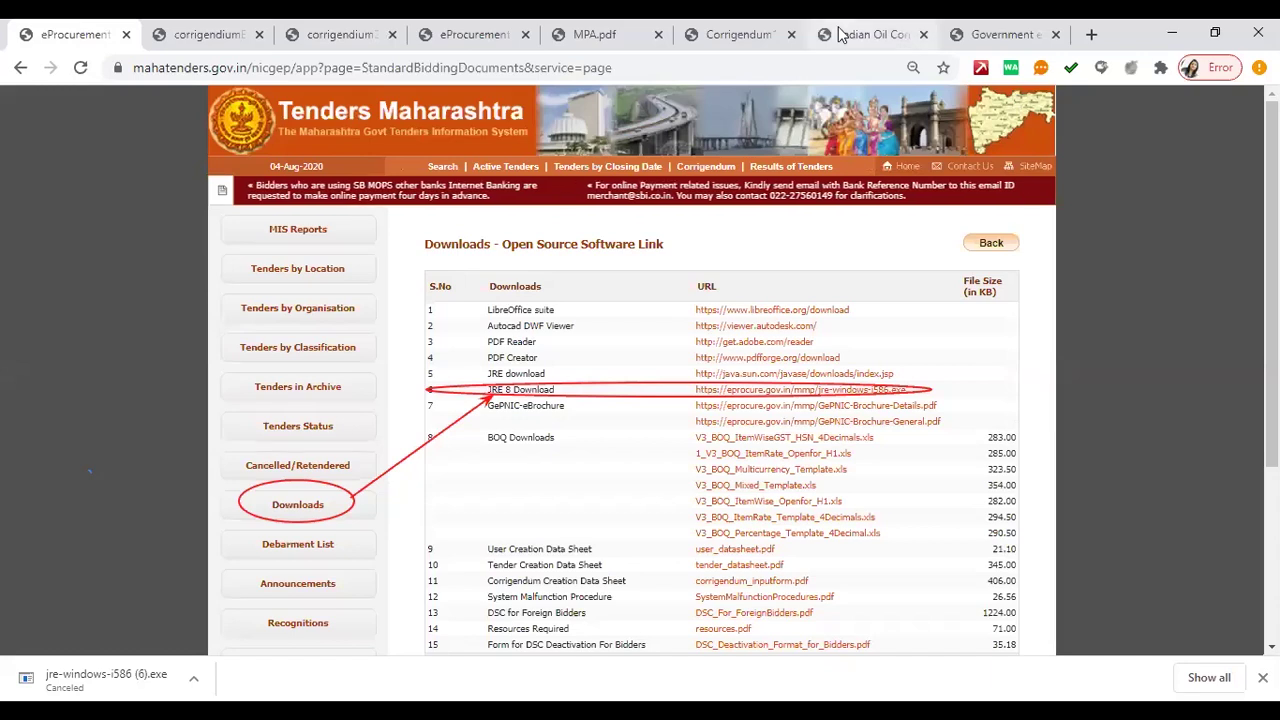
# - Glance over the Government eAuction page, then return to the IndianOil e-Tenders tab
pyautogui.hotkey('ctrl', 'shift', 'Tab')
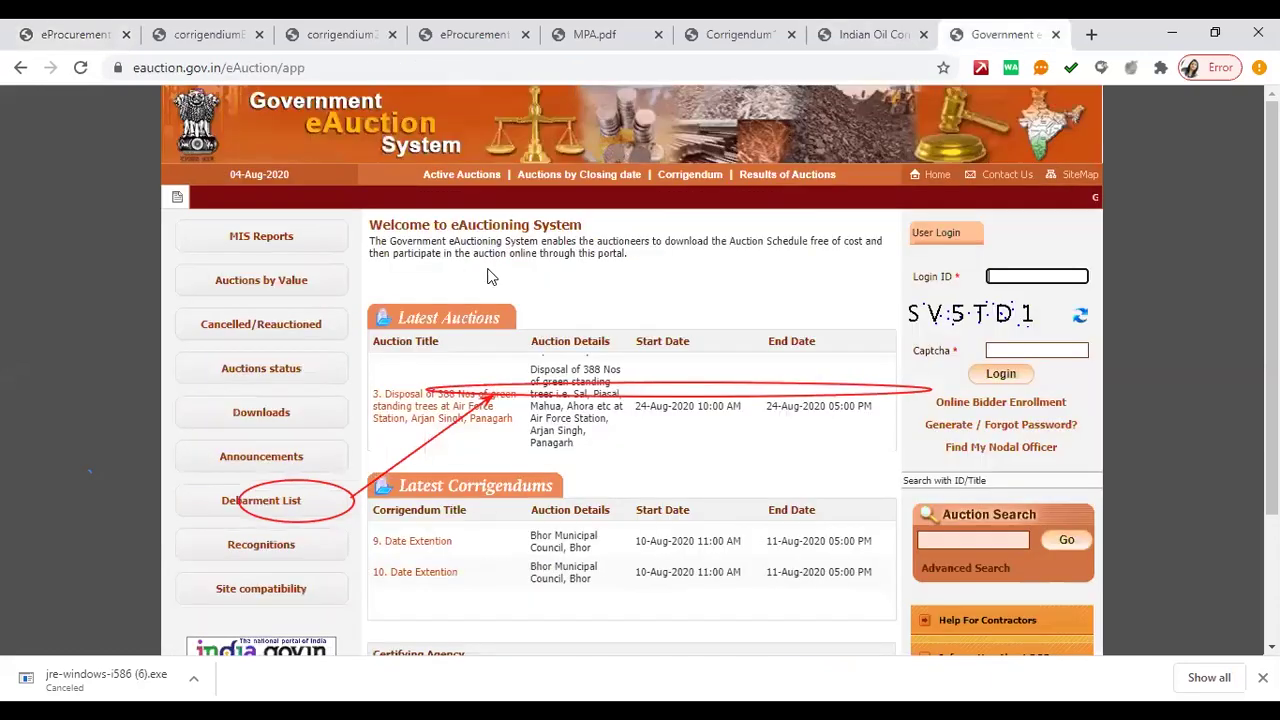
pyautogui.scroll(-1, 680, 320)
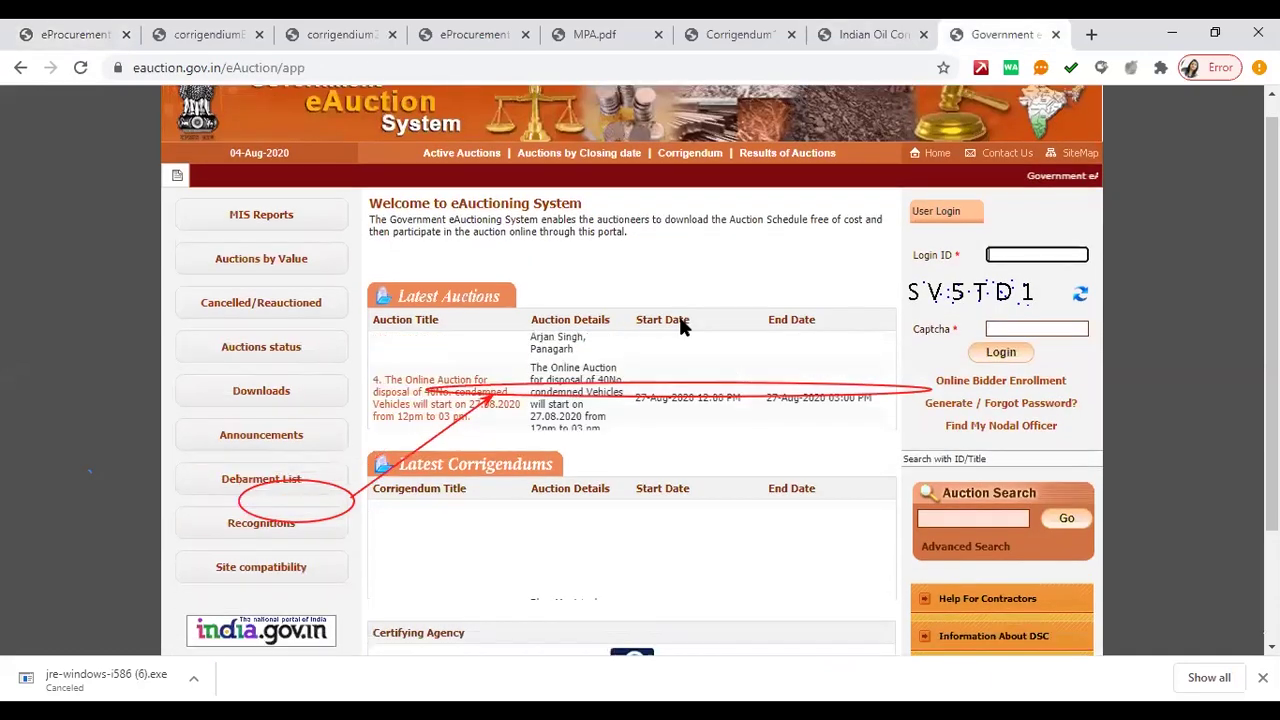
pyautogui.scroll(1, 672, 316)
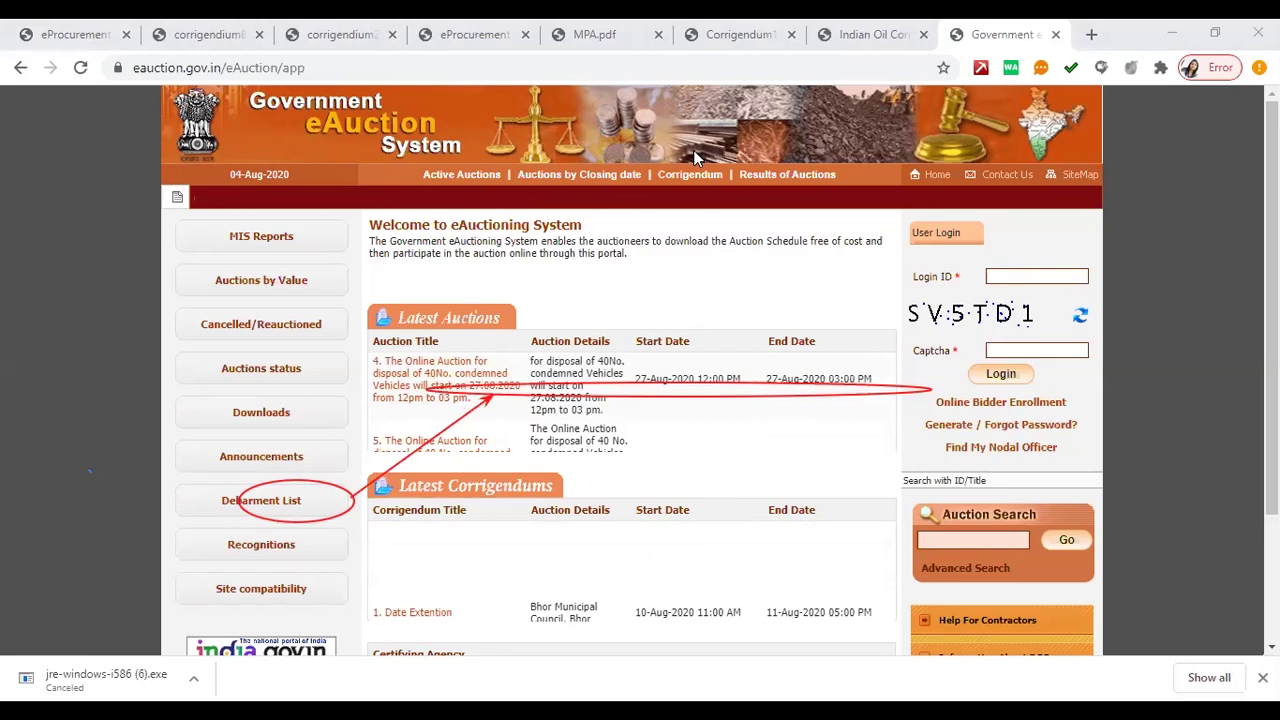
pyautogui.hotkey('ctrl', 'shift', 'Tab')
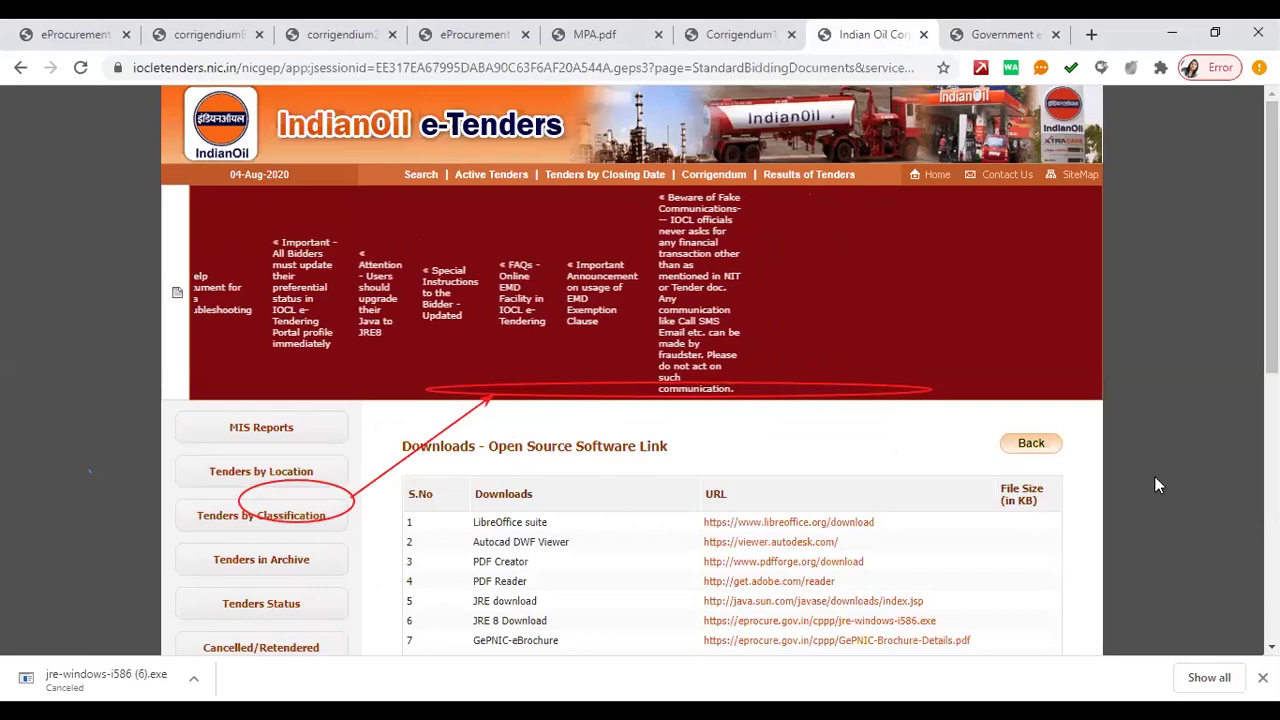
pyautogui.scroll(-1, 894, 477)
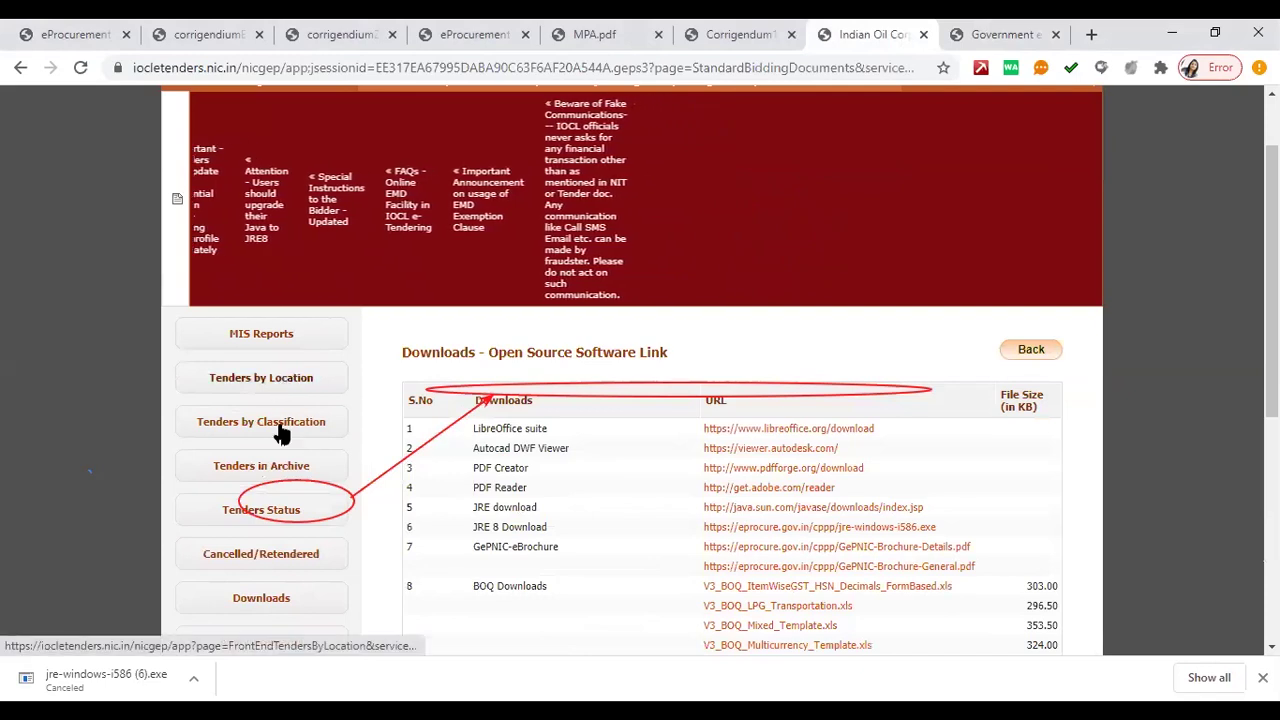
pyautogui.scroll(1, 367, 318)
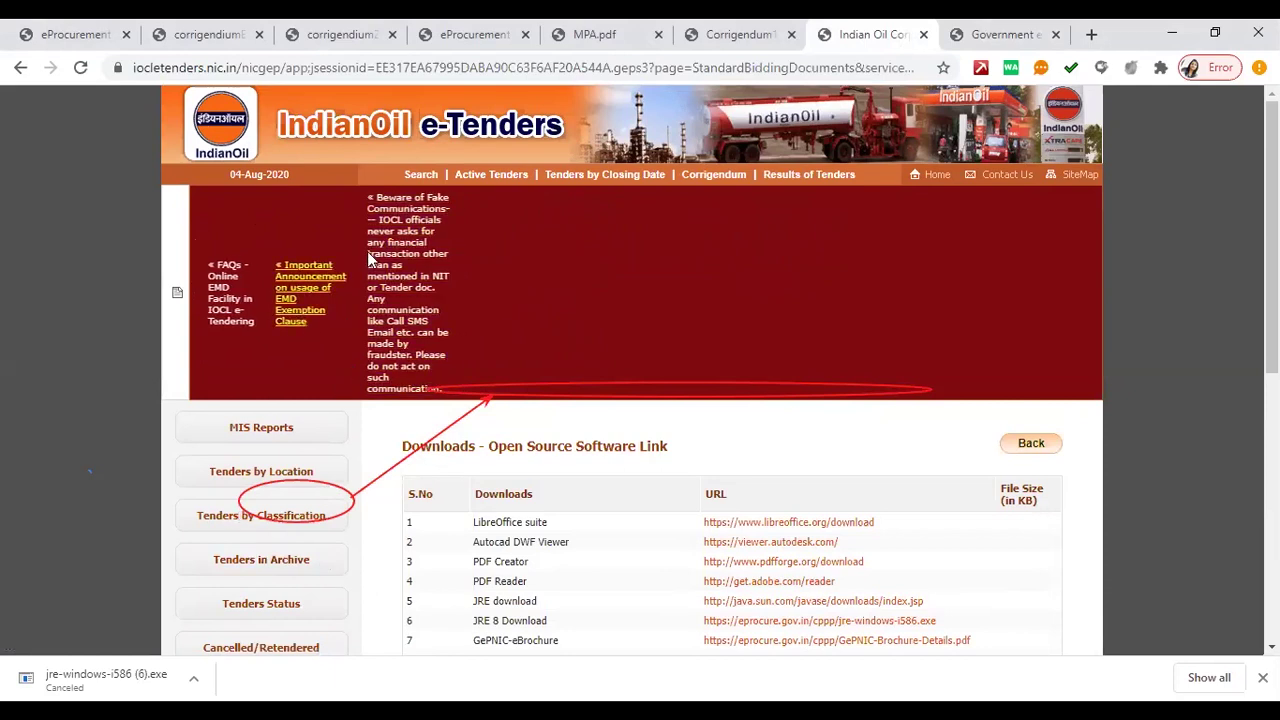
# - Open IndianOil's Active Tenders list and scroll through the tender table
pyautogui.click(488, 174)
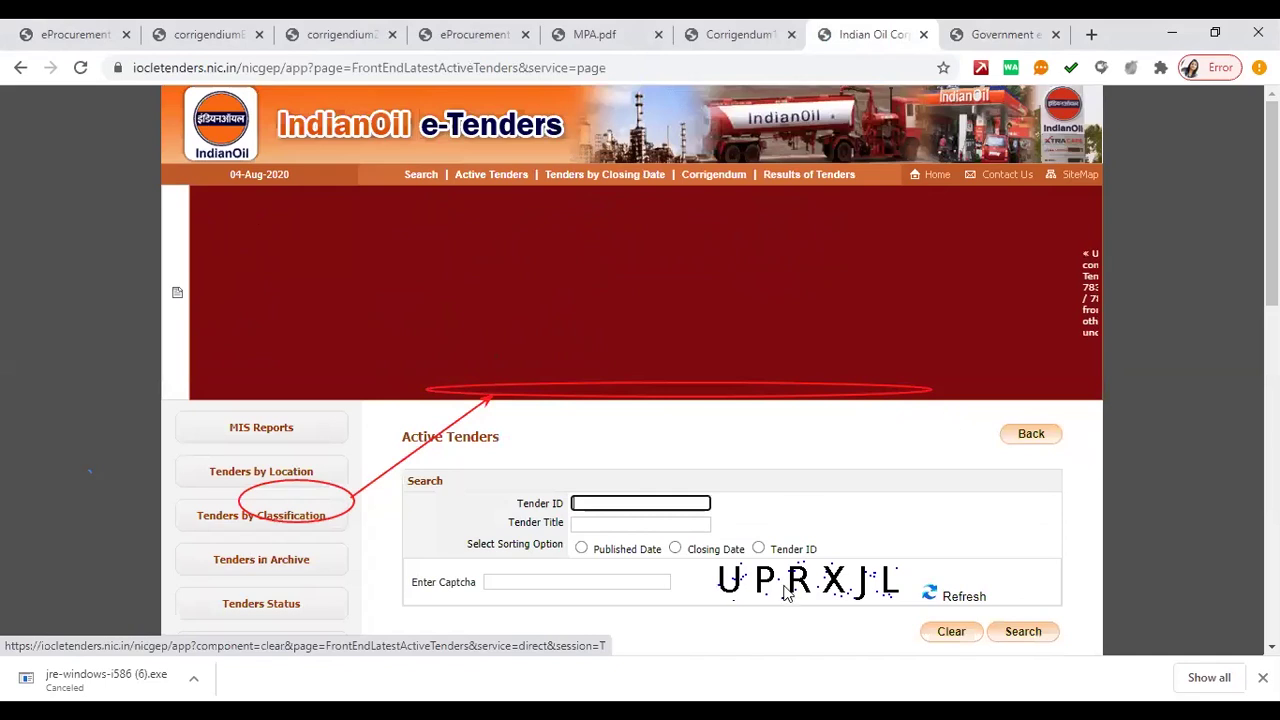
pyautogui.scroll(-4, 951, 423)
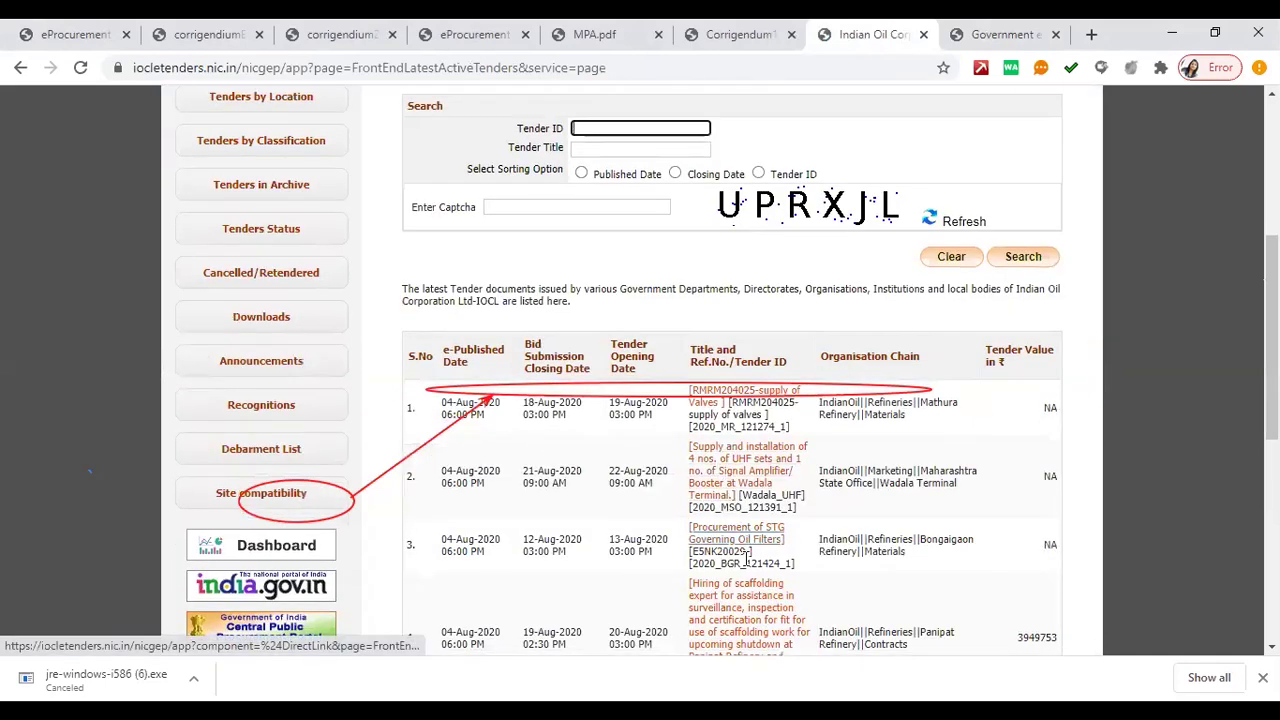
pyautogui.scroll(-1, 740, 560)
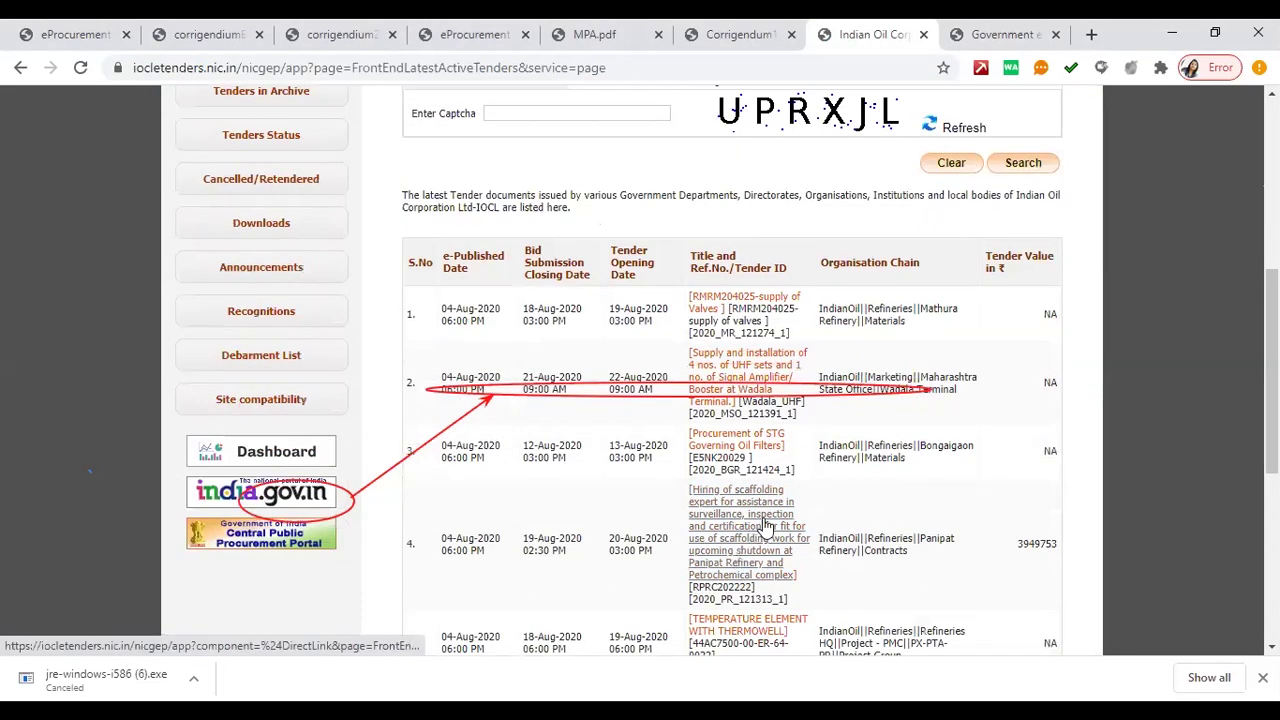
pyautogui.scroll(-2, 765, 525)
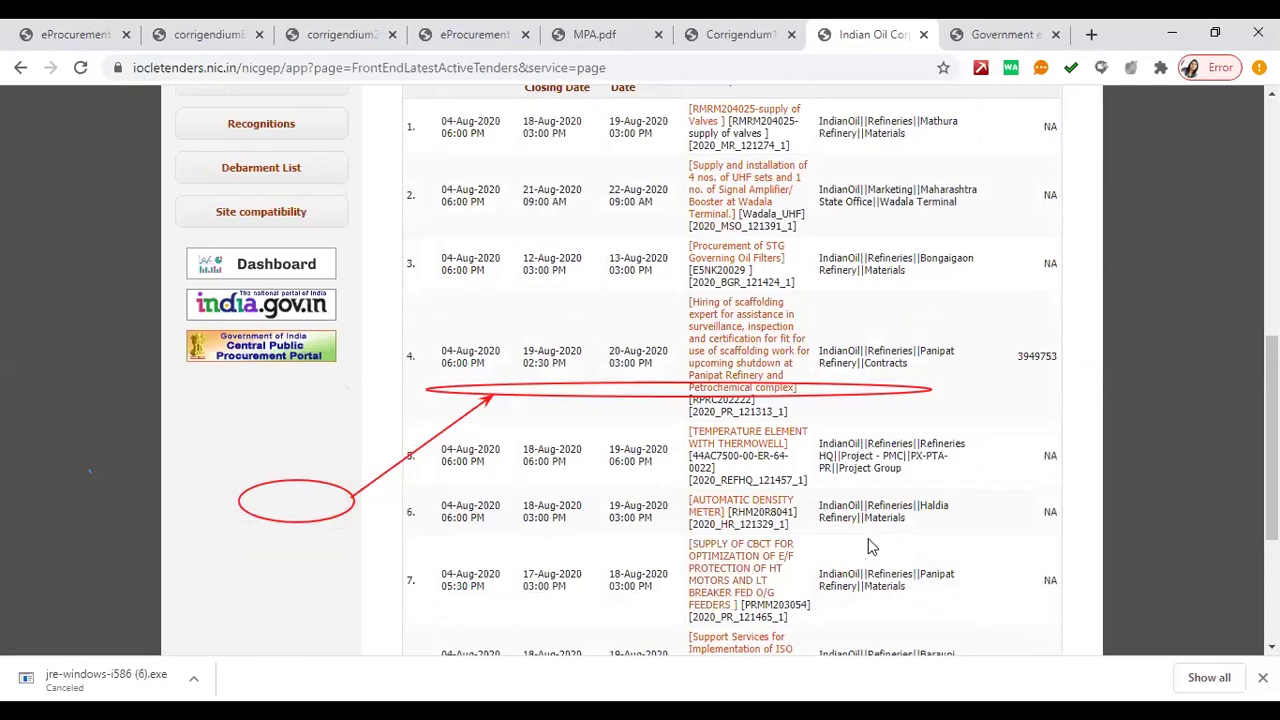
pyautogui.scroll(-3, 868, 546)
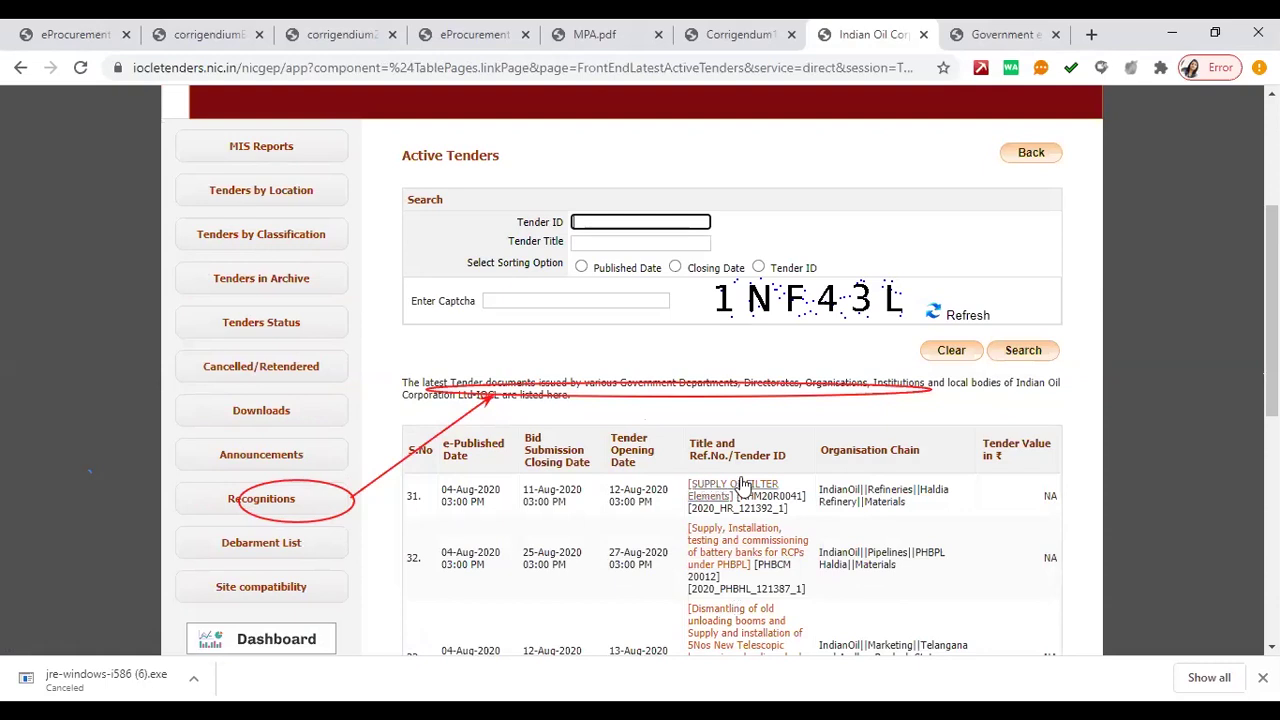
pyautogui.scroll(-3, 742, 484)
pyautogui.scroll(2, 737, 408)
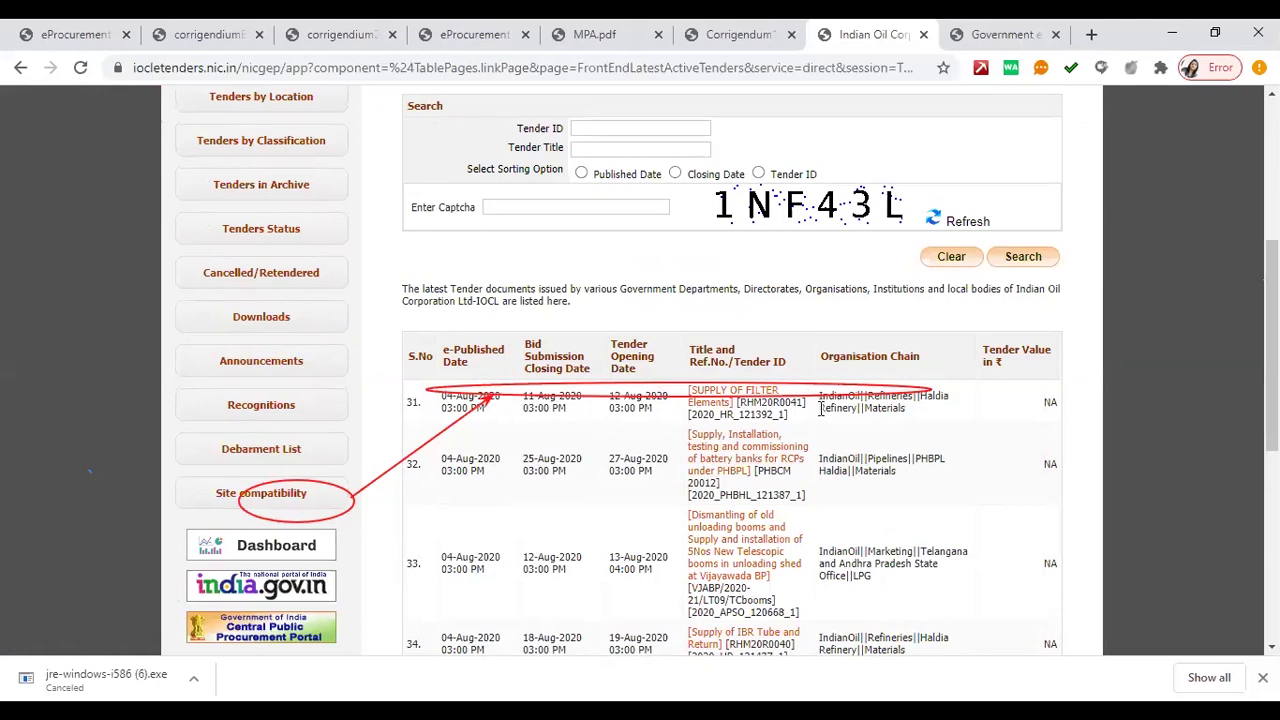
pyautogui.scroll(2, 822, 408)
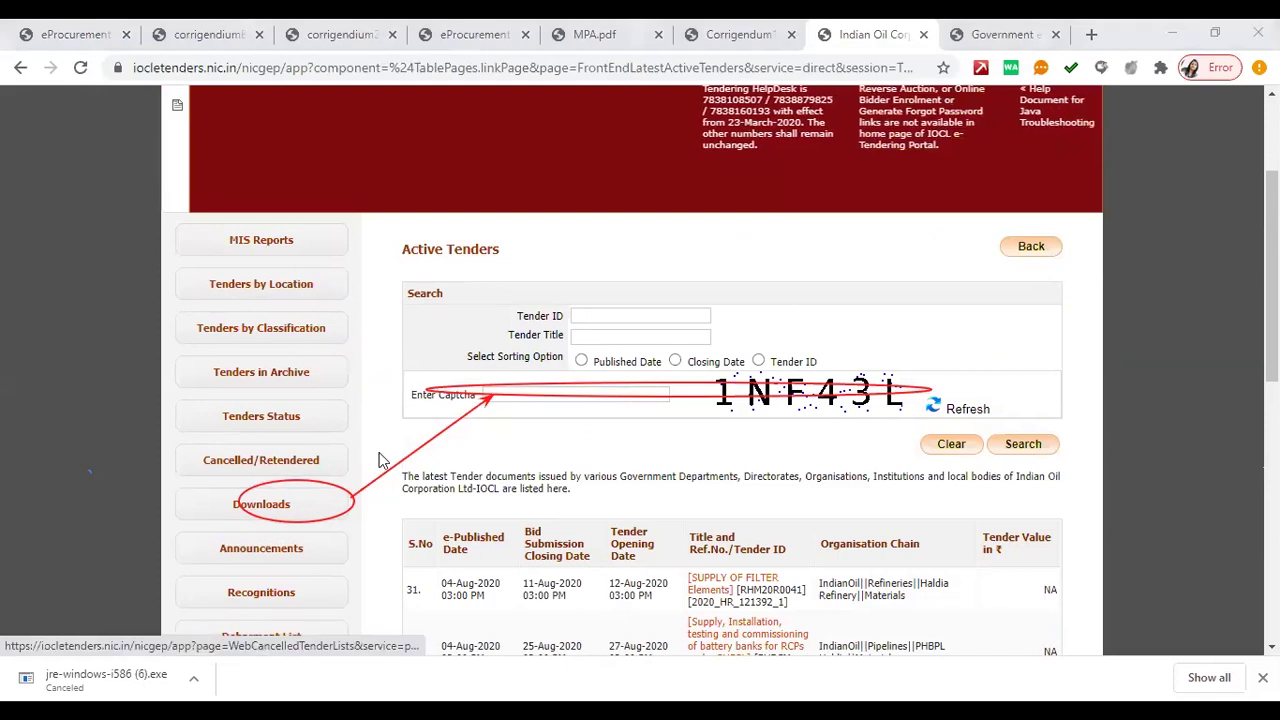
# - Start entering a value in the Enter Captcha field
pyautogui.click(488, 395)
pyautogui.click(620, 450)
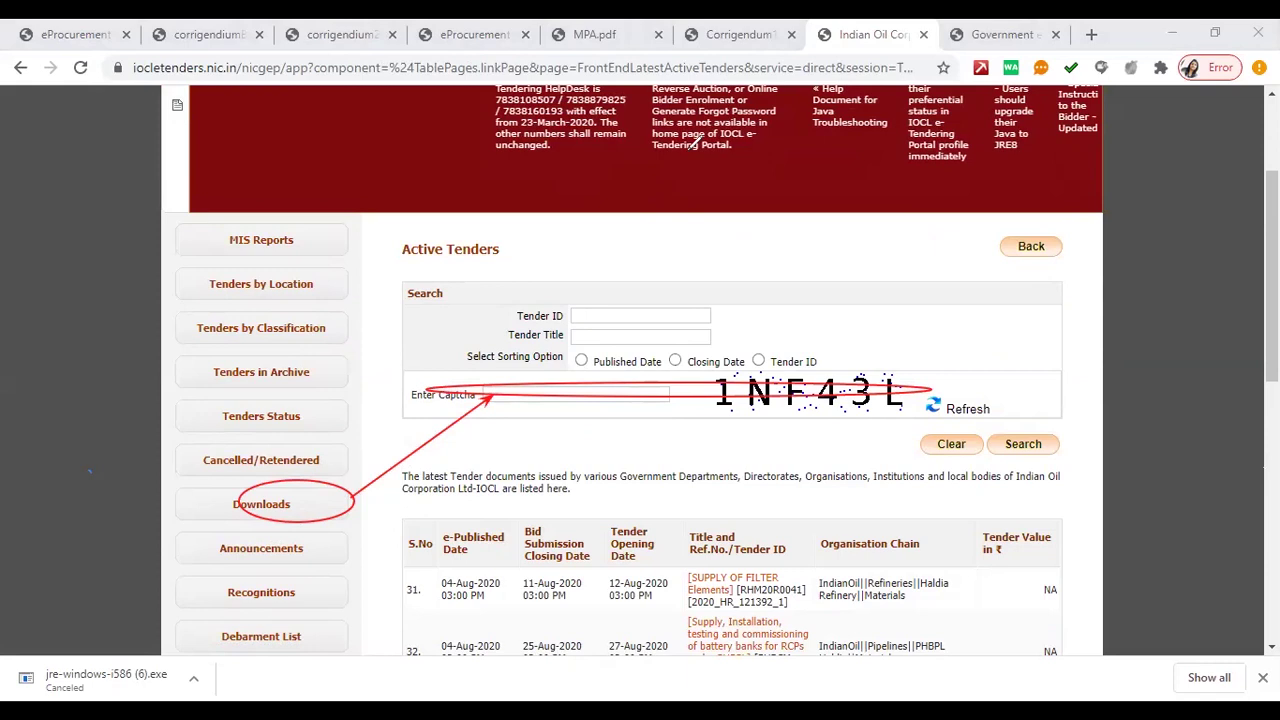
pyautogui.press('e')
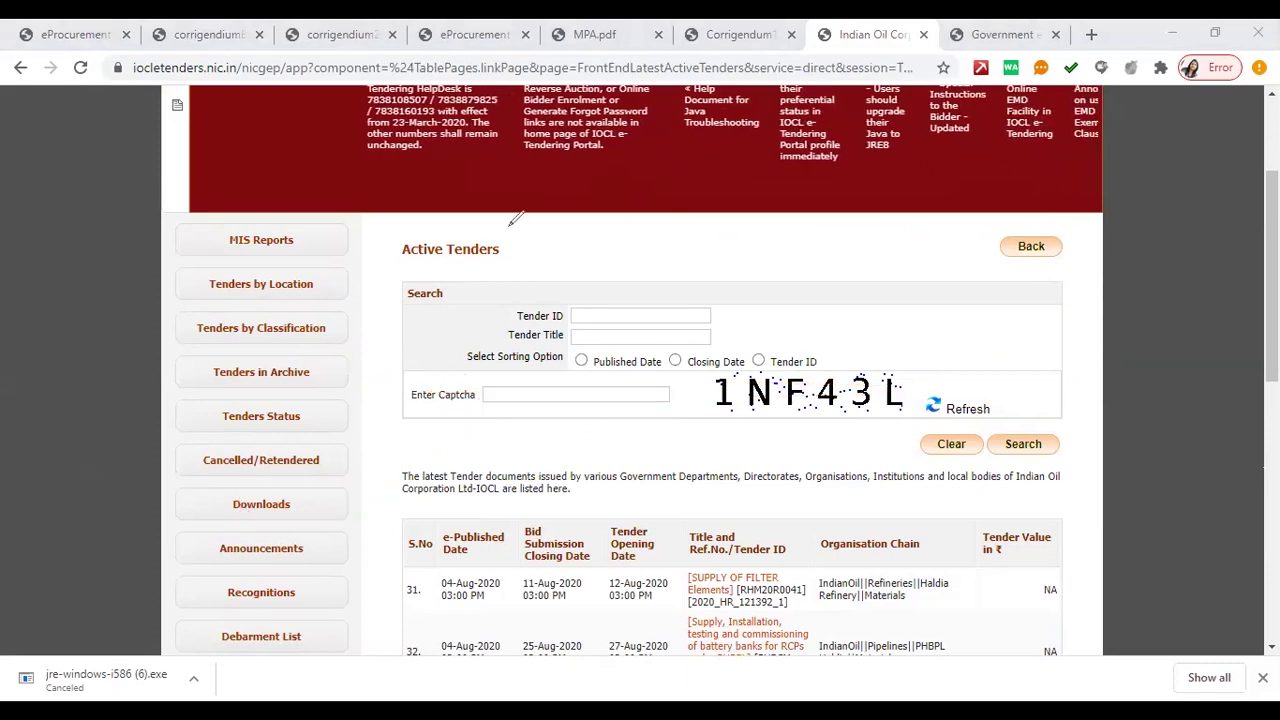
# - Switch to the Tenders Maharashtra tab and open its eProcurement home page
pyautogui.click(84, 34)
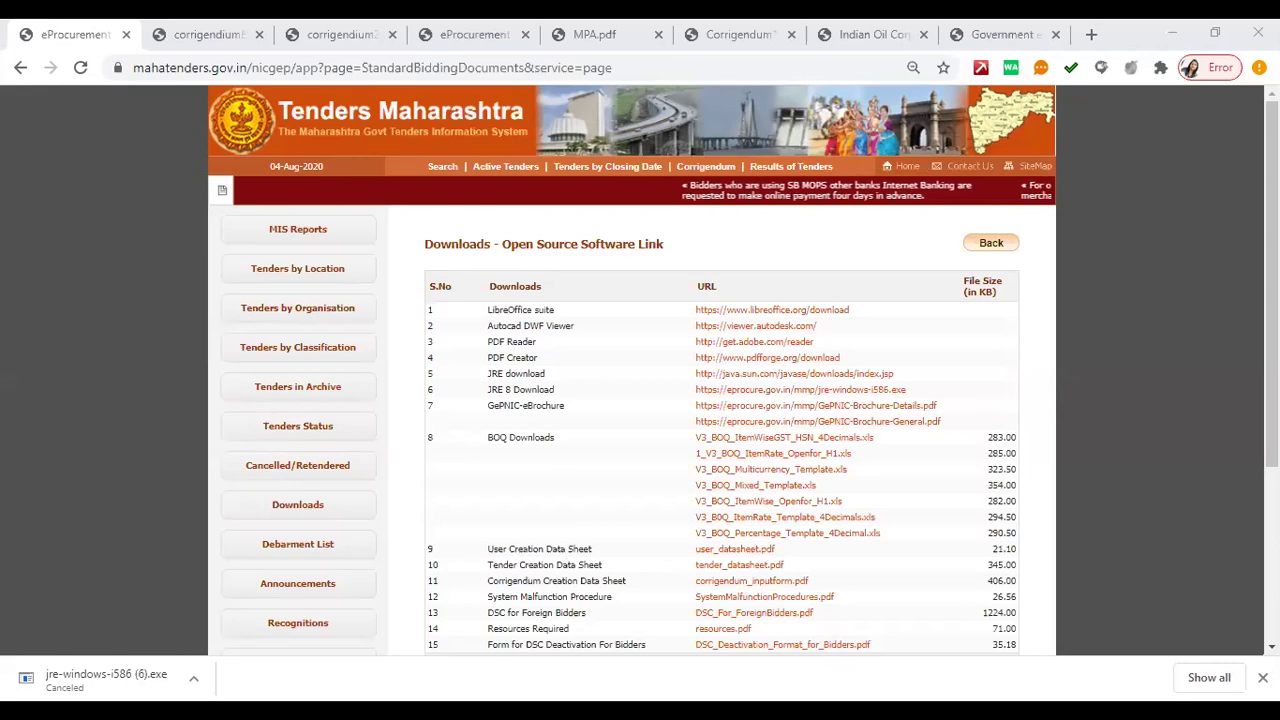
pyautogui.click(991, 242)
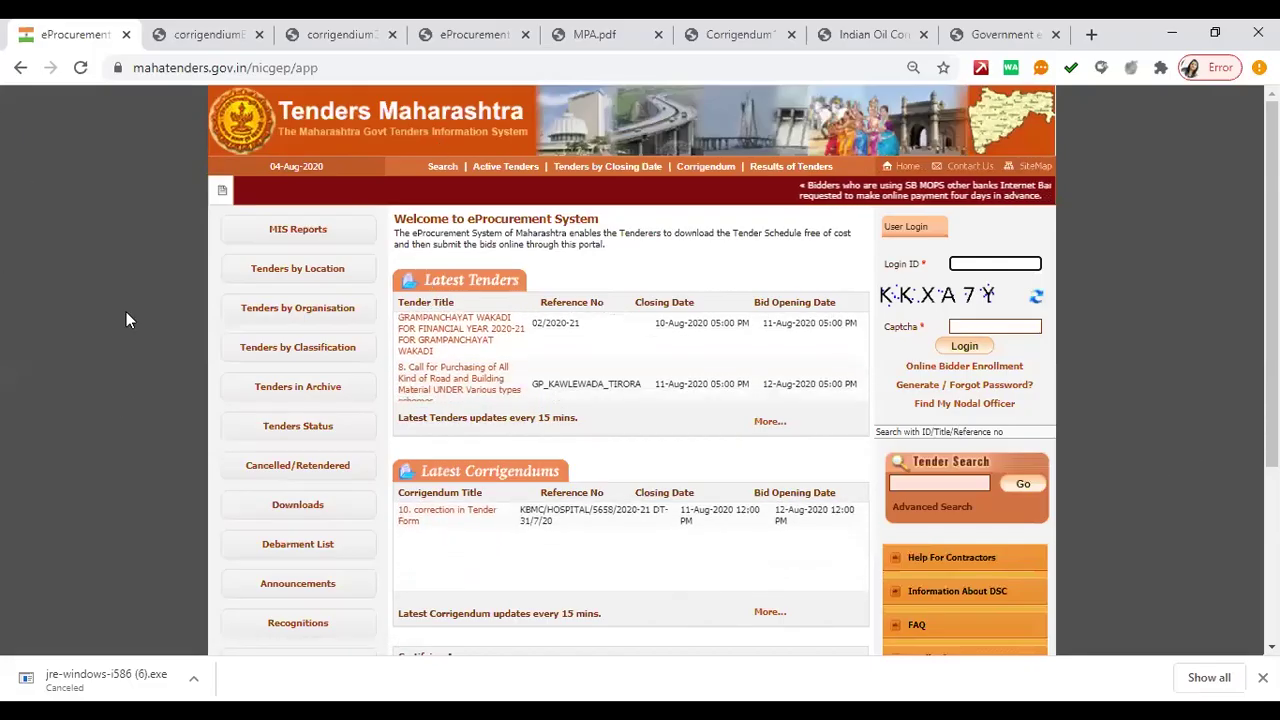
pyautogui.click(324, 67)
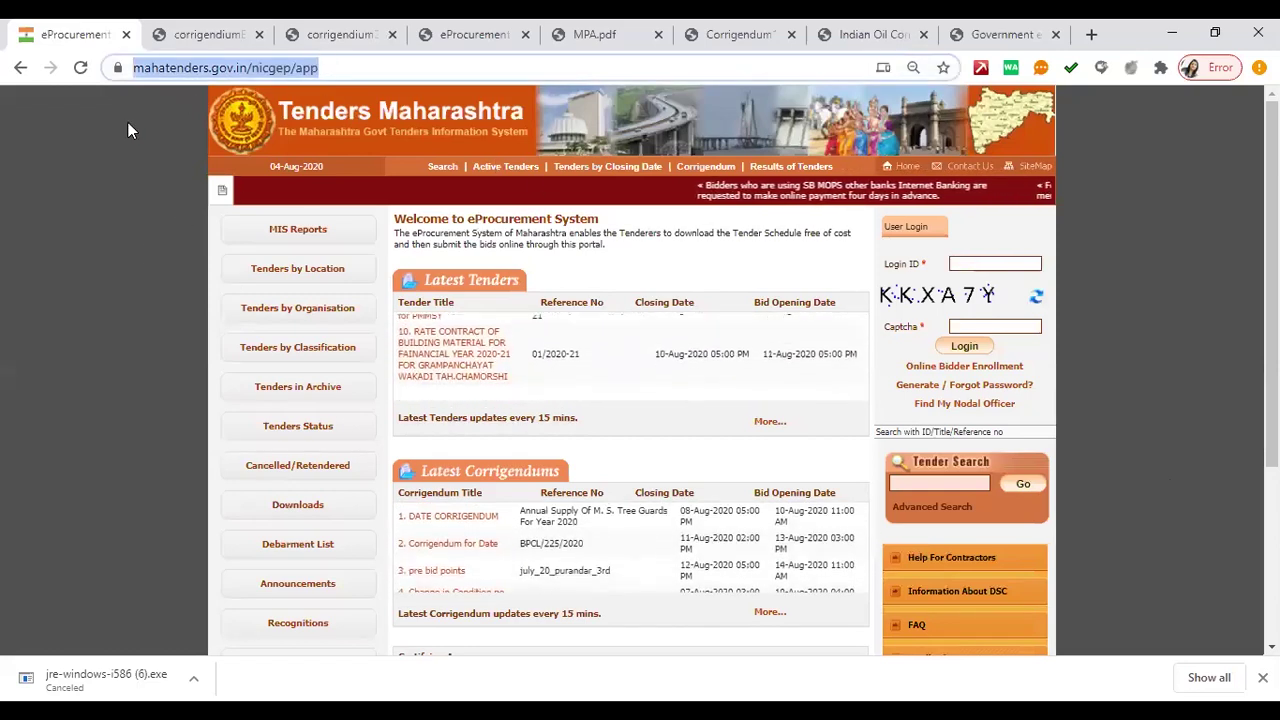
# - Check the IndianOil and eAuction tab addresses, then view Maharashtra's full https address
pyautogui.click(845, 34)
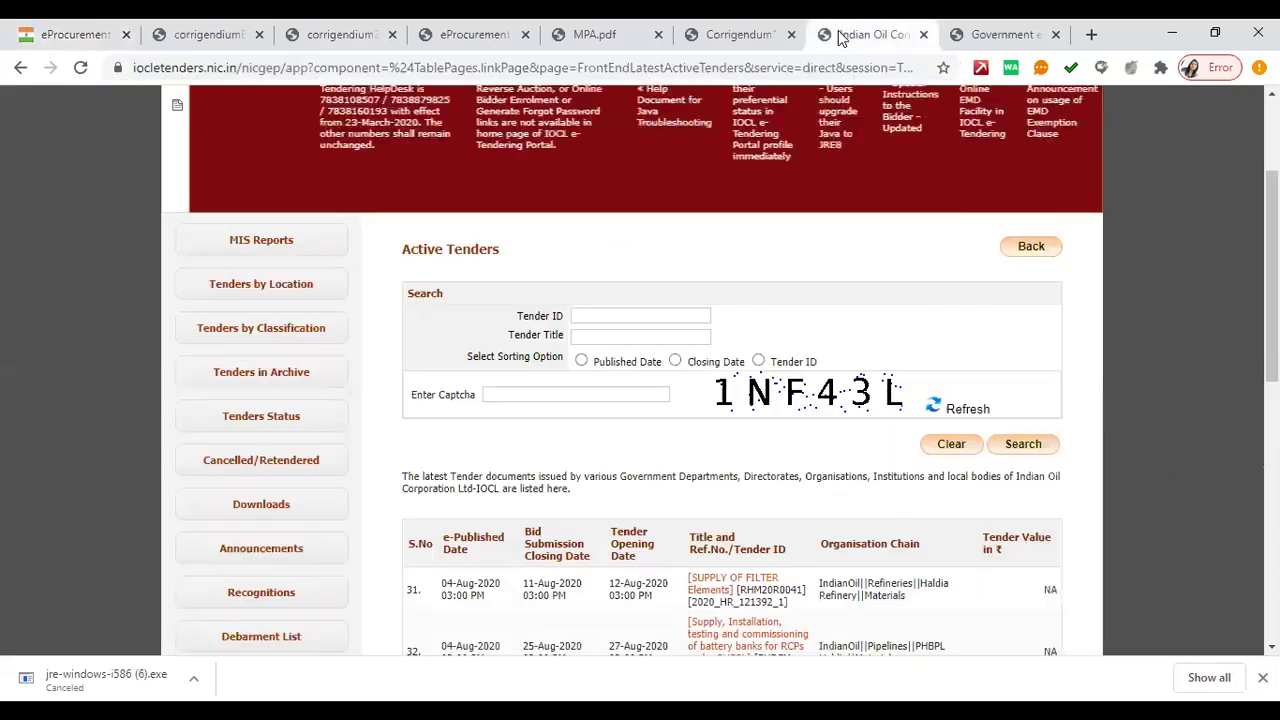
pyautogui.click(309, 67)
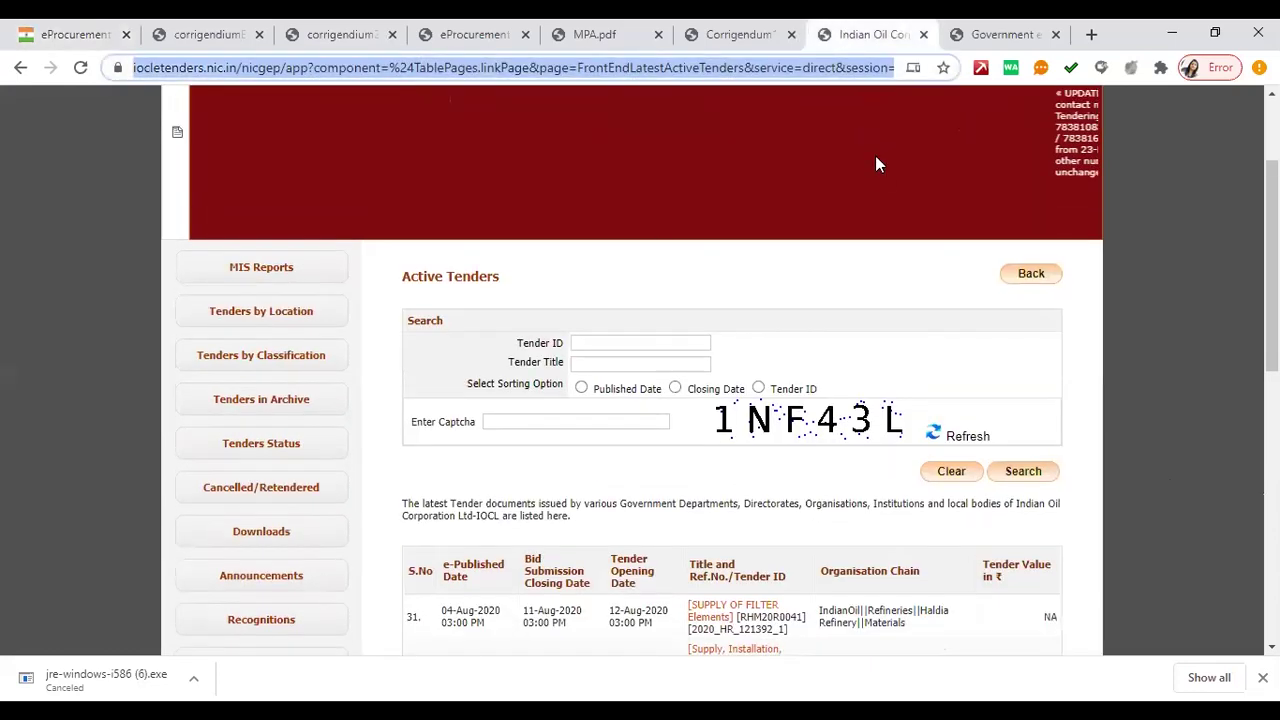
pyautogui.scroll(2, 870, 165)
pyautogui.click(932, 175)
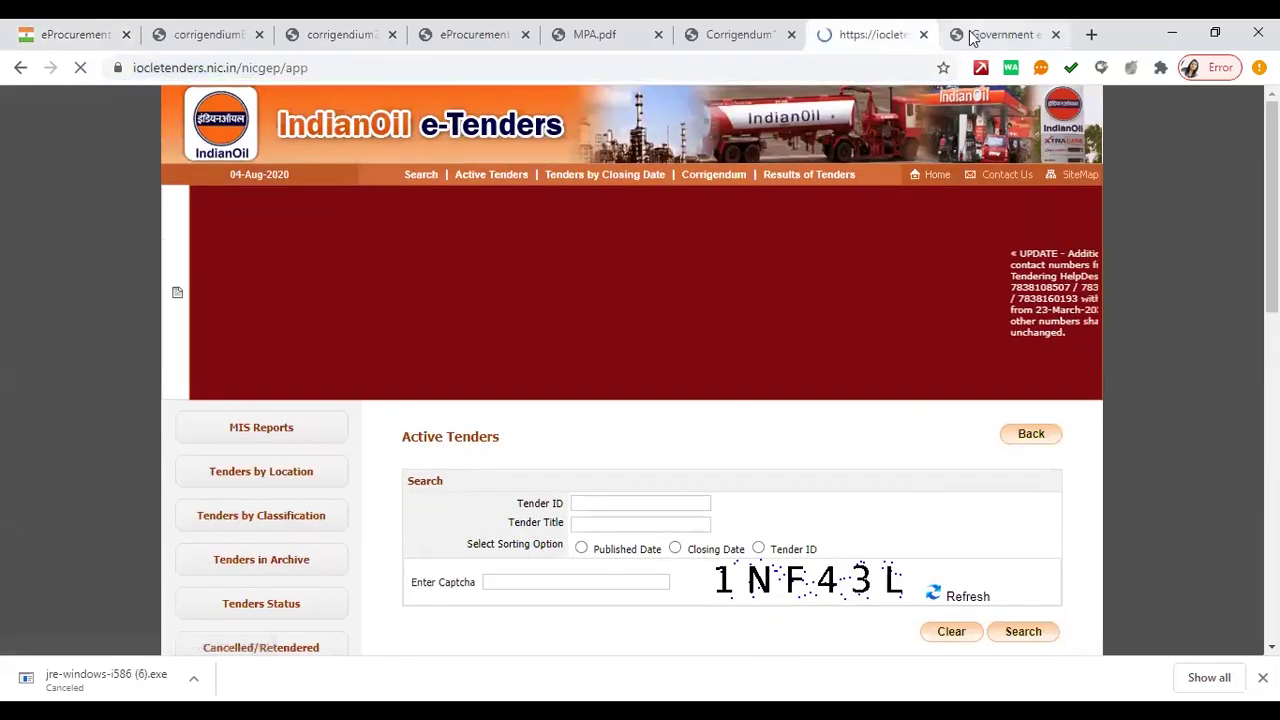
pyautogui.click(970, 36)
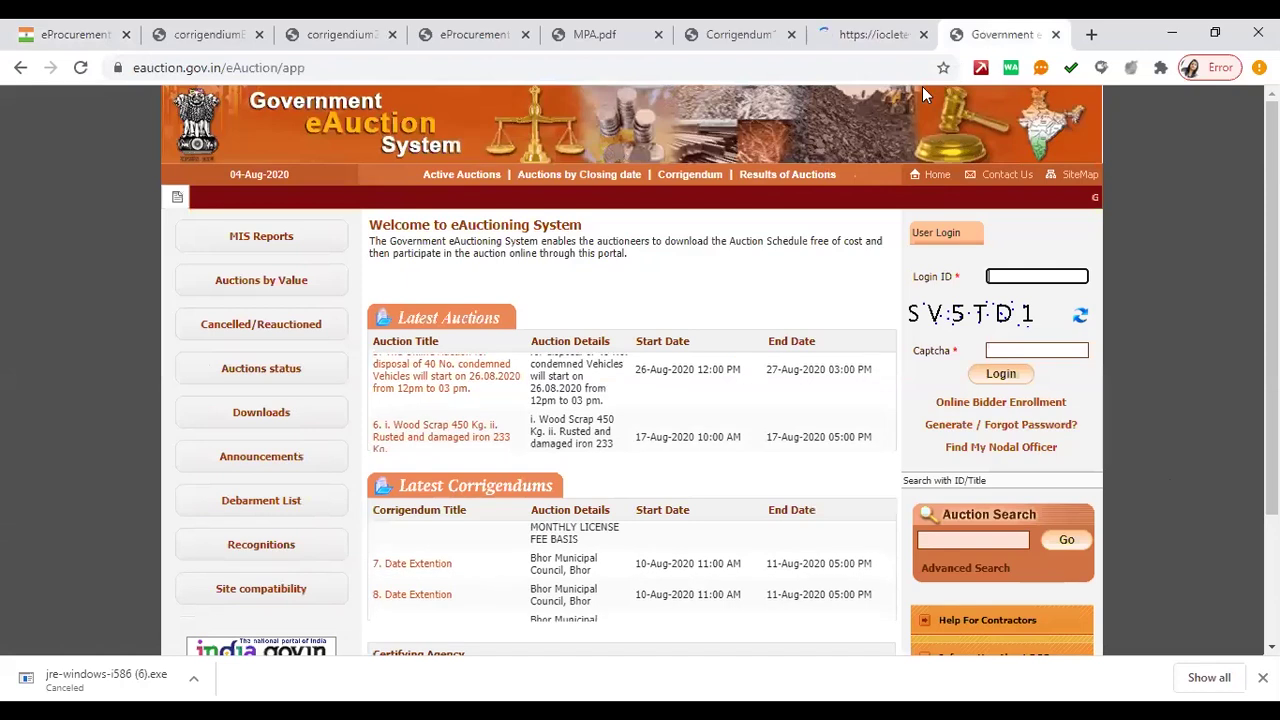
pyautogui.click(417, 70)
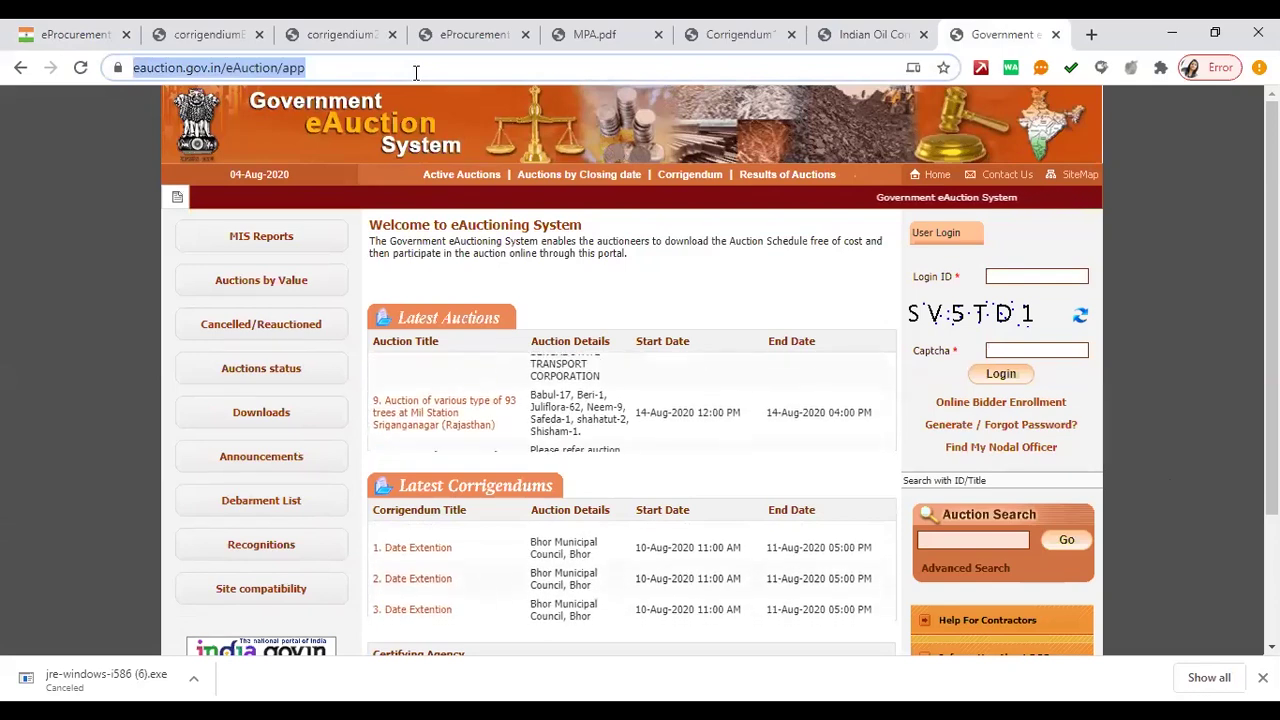
pyautogui.click(82, 35)
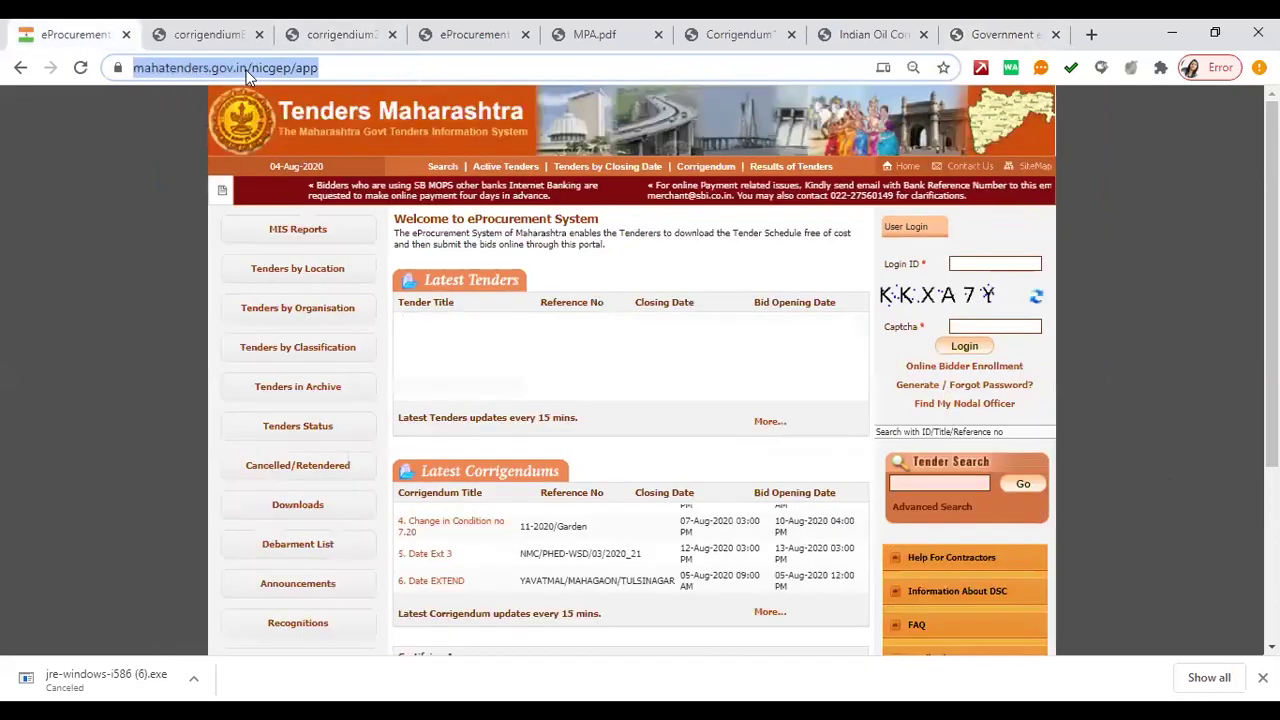
pyautogui.click(443, 69)
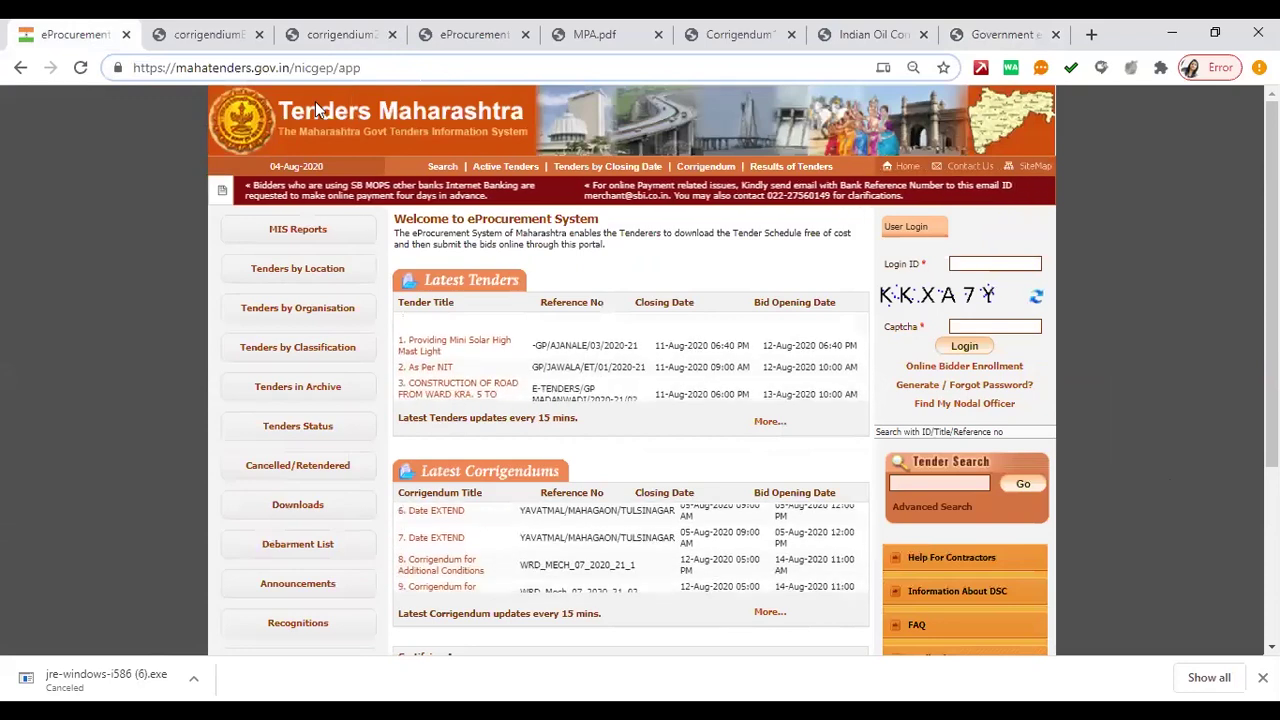
# - In a new tab, search Google for 'up eprocurement' and open etender.up.nic.in
pyautogui.hotkey('ctrl', 't')
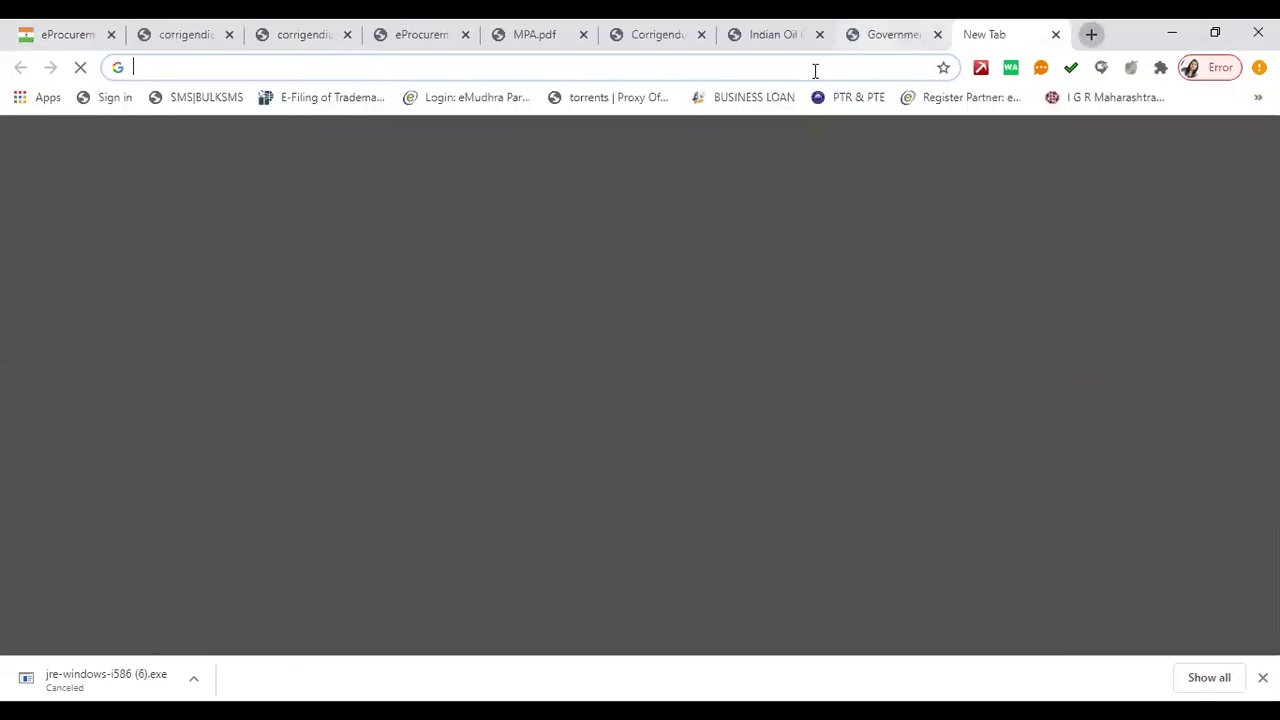
pyautogui.write('up  eprocu')
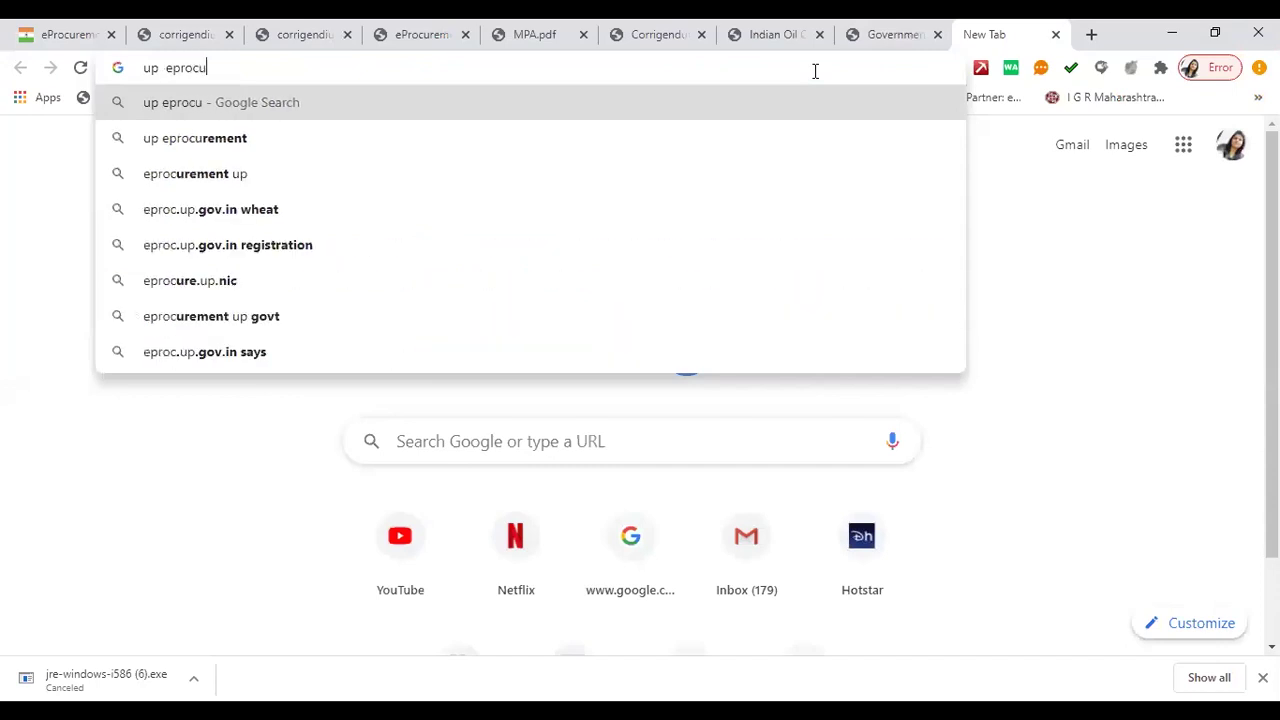
pyautogui.write('rement')
pyautogui.press('Return')
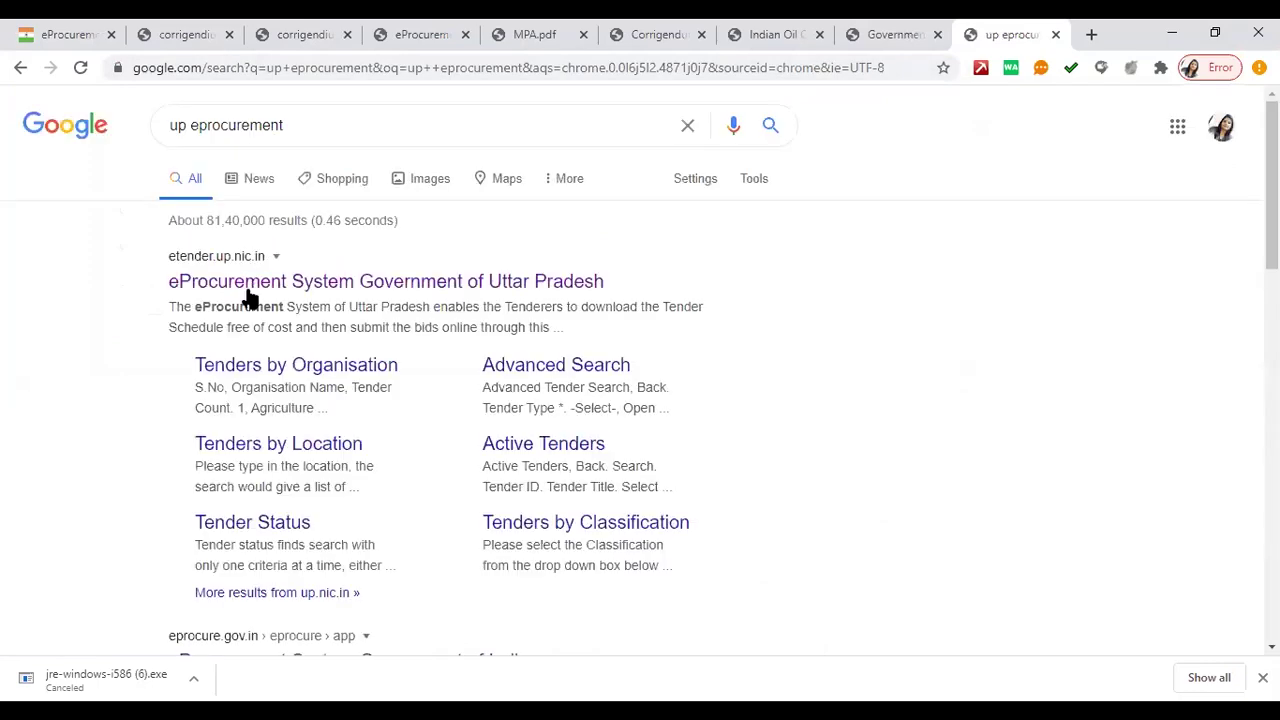
pyautogui.click(250, 284)
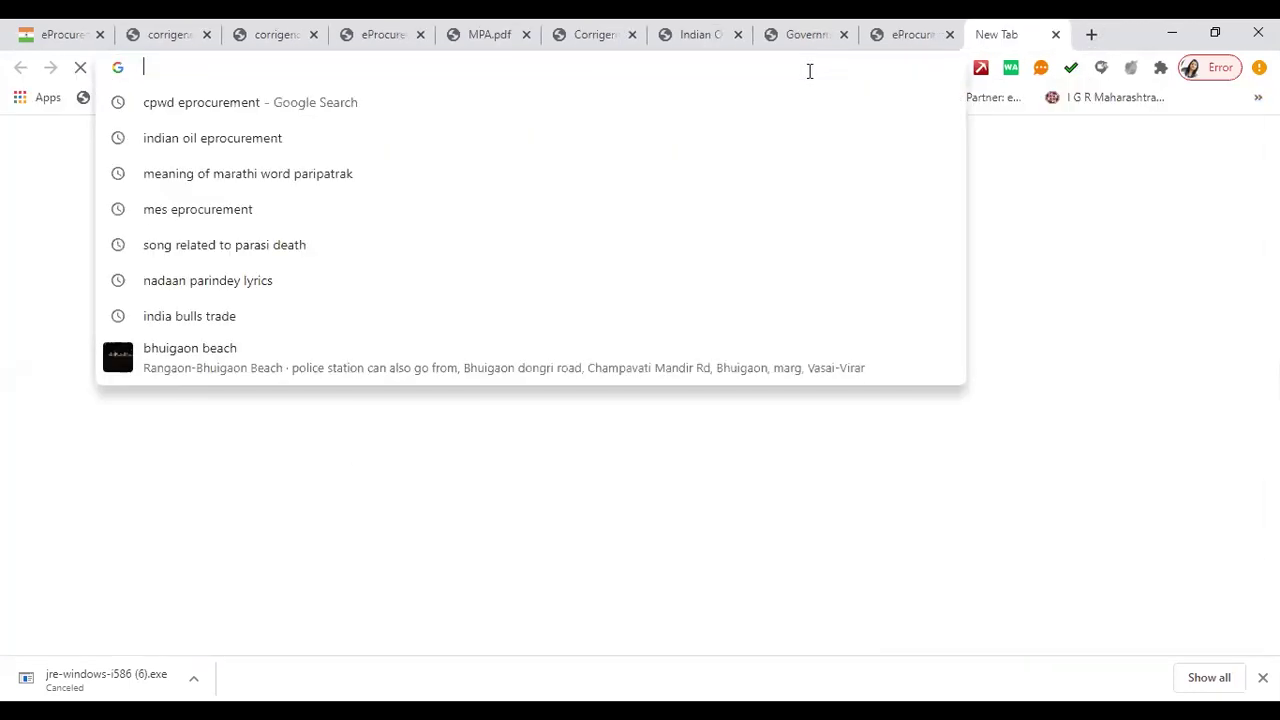
# - Enter the query 'gujrat eprocurement' in the address bar, correcting typos, and search
pyautogui.write('hguje')
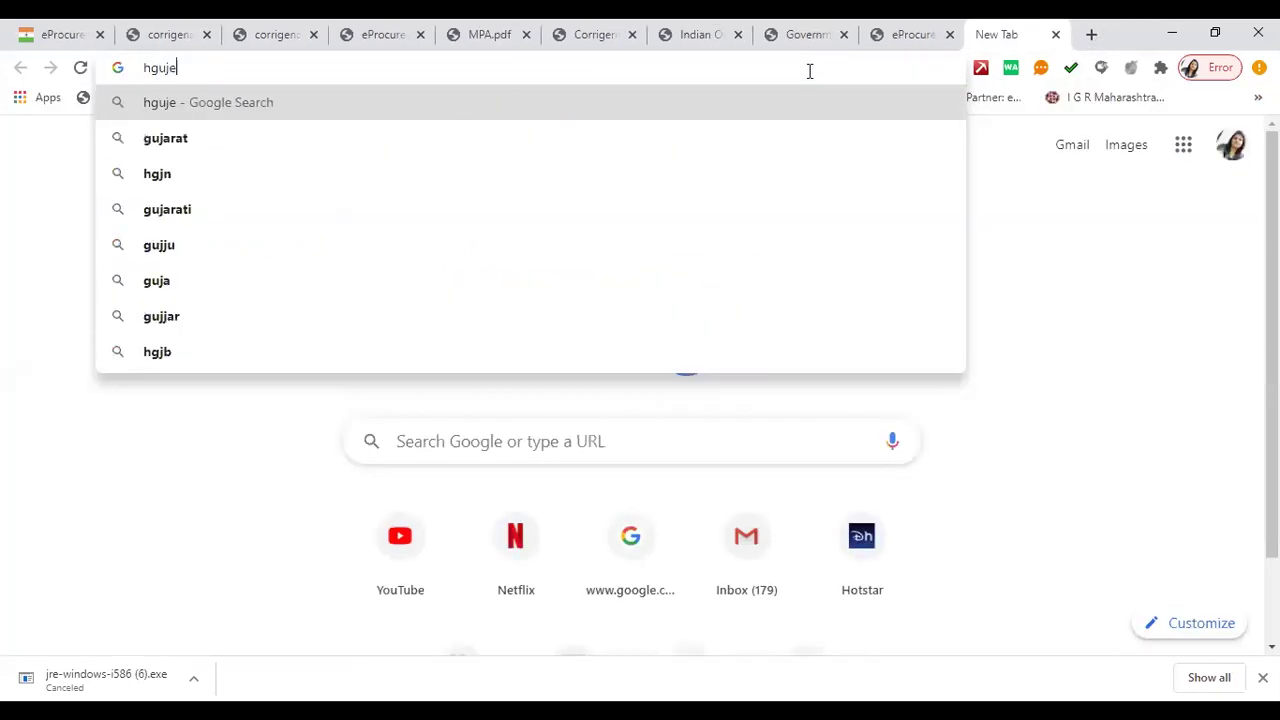
pyautogui.press('BackSpace')
pyautogui.write('r')
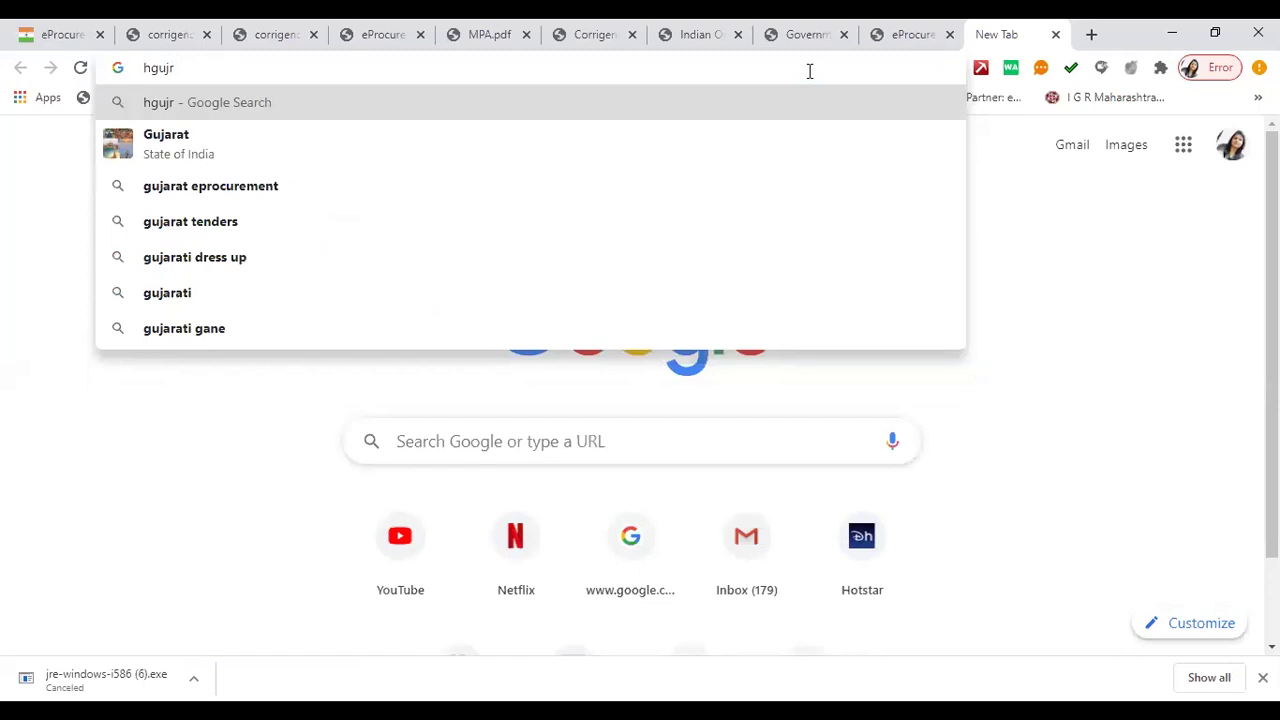
pyautogui.press('BackSpace')
pyautogui.press('BackSpace')
pyautogui.press('BackSpace')
pyautogui.press('BackSpace')
pyautogui.press('BackSpace')
pyautogui.write('h')
pyautogui.press('Right')
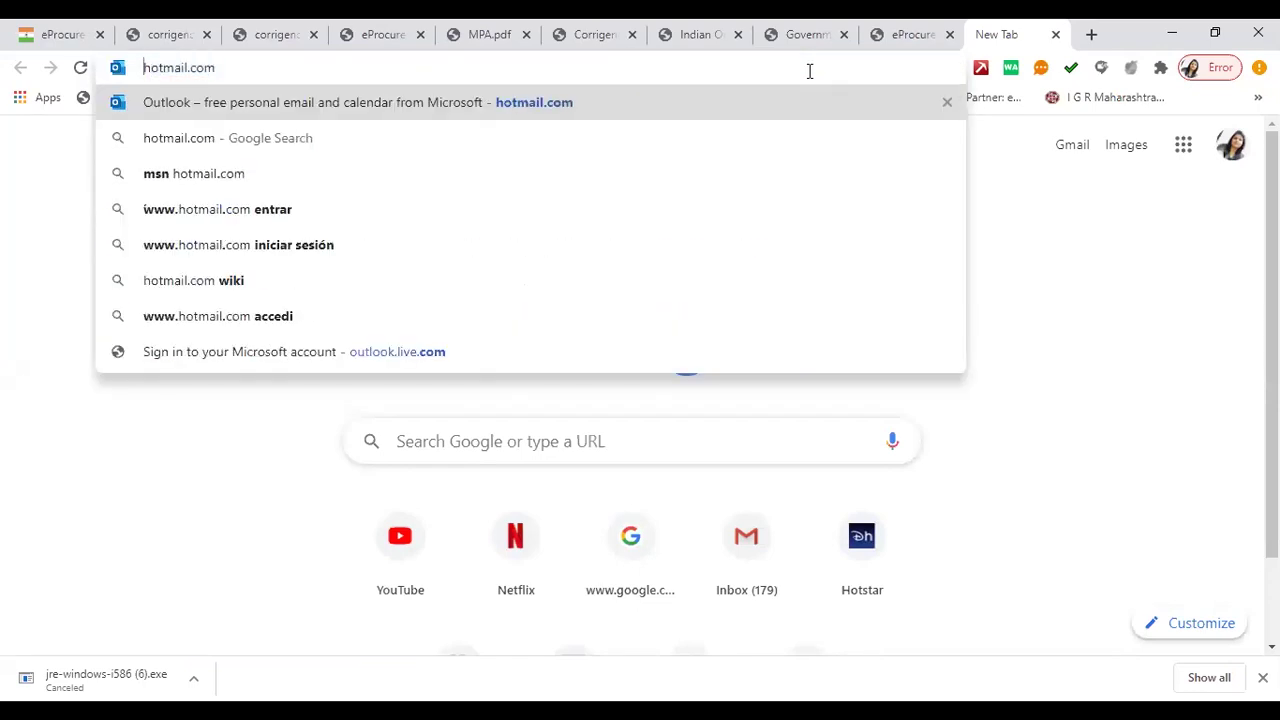
pyautogui.write('hgujrat')
pyautogui.press('Delete')
pyautogui.press('Delete')
pyautogui.press('Delete')
pyautogui.press('Delete')
pyautogui.press('Delete')
pyautogui.press('Delete')
pyautogui.press('Delete')
pyautogui.press('Delete')
pyautogui.press('Delete')
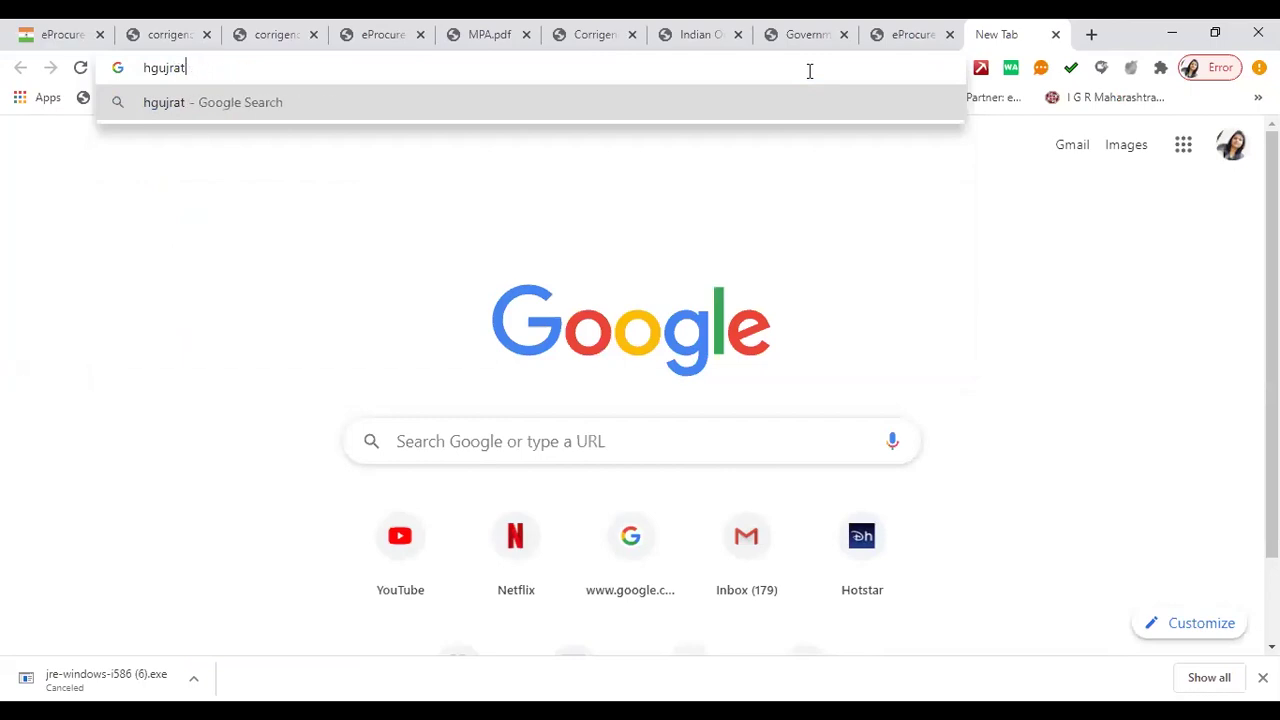
pyautogui.press('BackSpace')
pyautogui.press('BackSpace')
pyautogui.press('BackSpace')
pyautogui.press('BackSpace')
pyautogui.press('BackSpace')
pyautogui.press('BackSpace')
pyautogui.press('BackSpace')
pyautogui.write('guj')
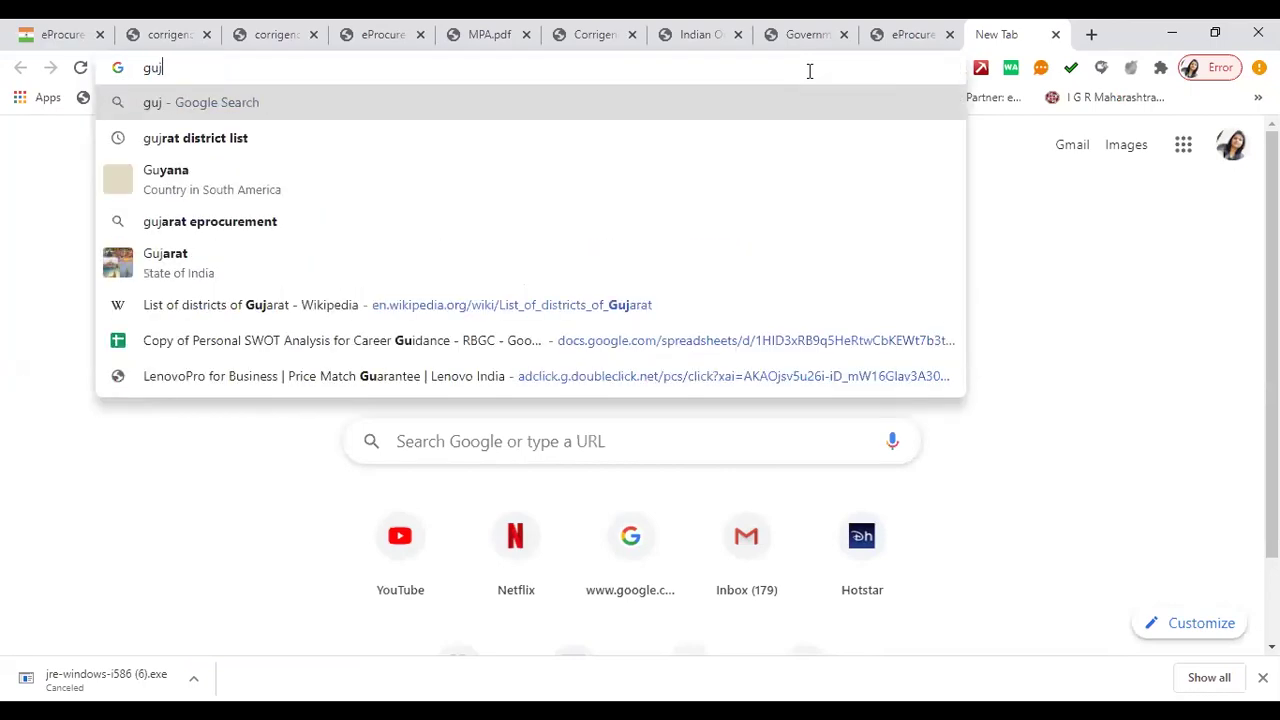
pyautogui.write('rat epr')
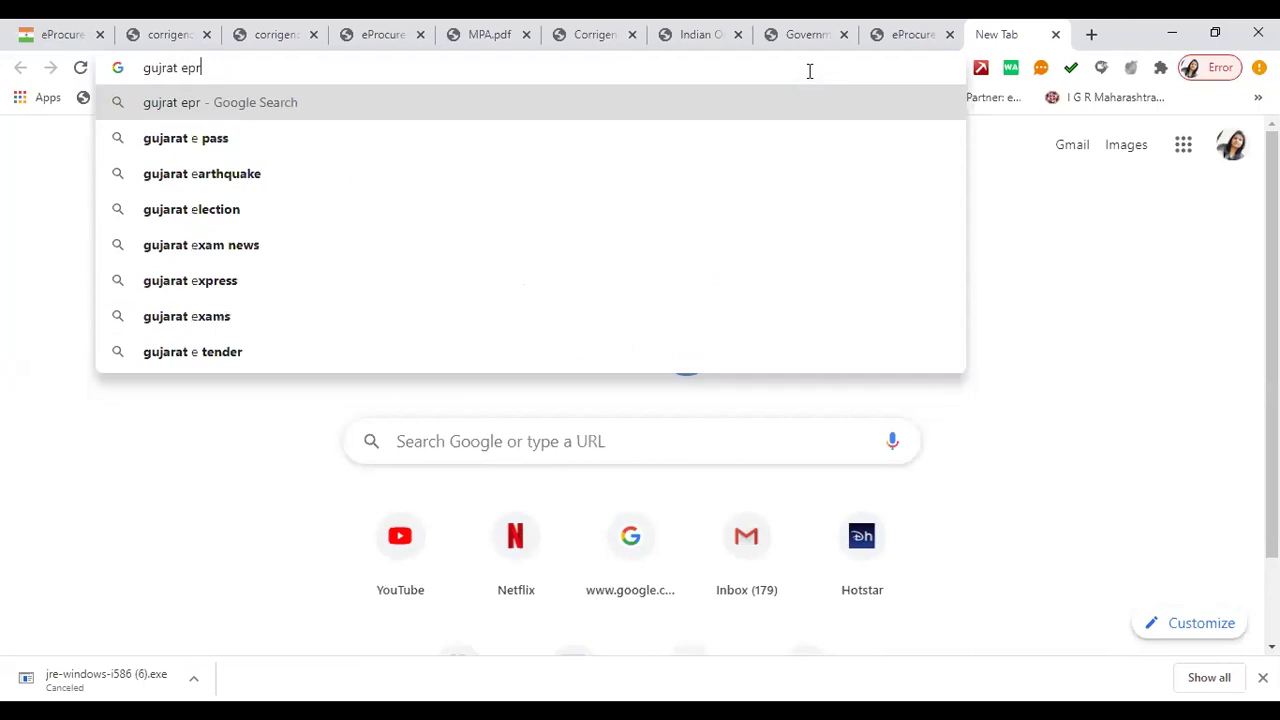
pyautogui.write('ocurement')
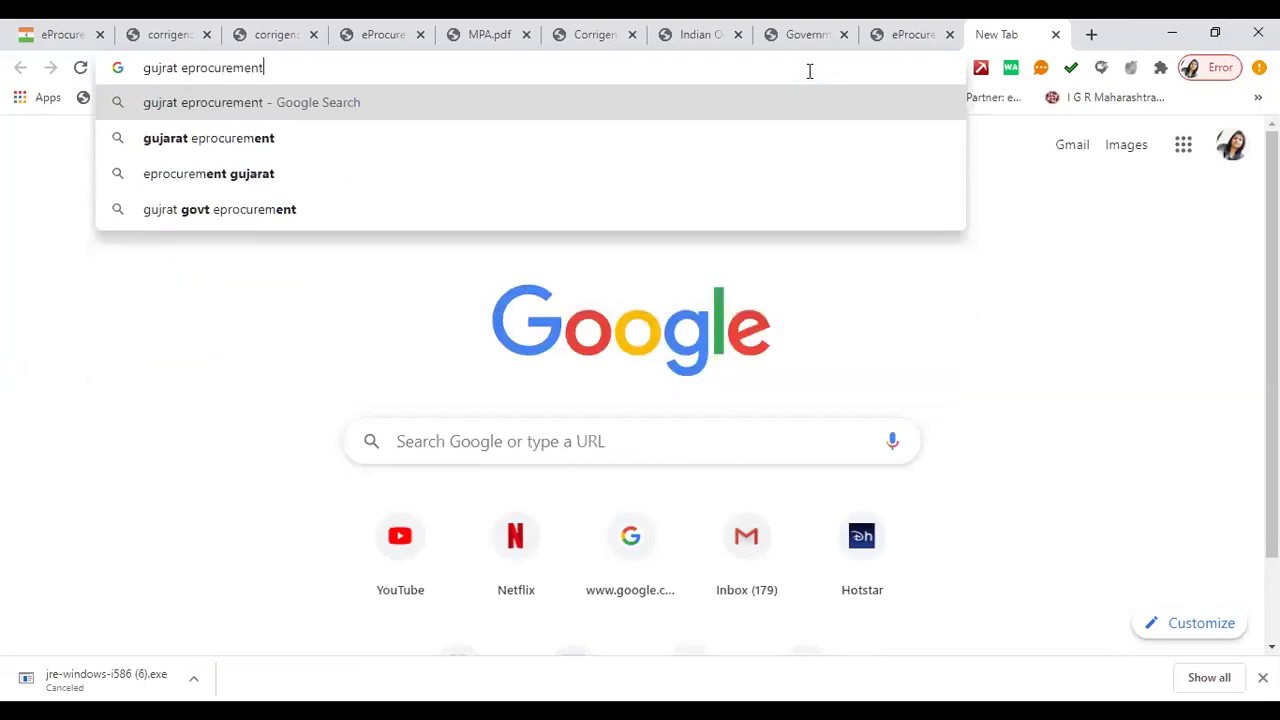
pyautogui.press('Return')
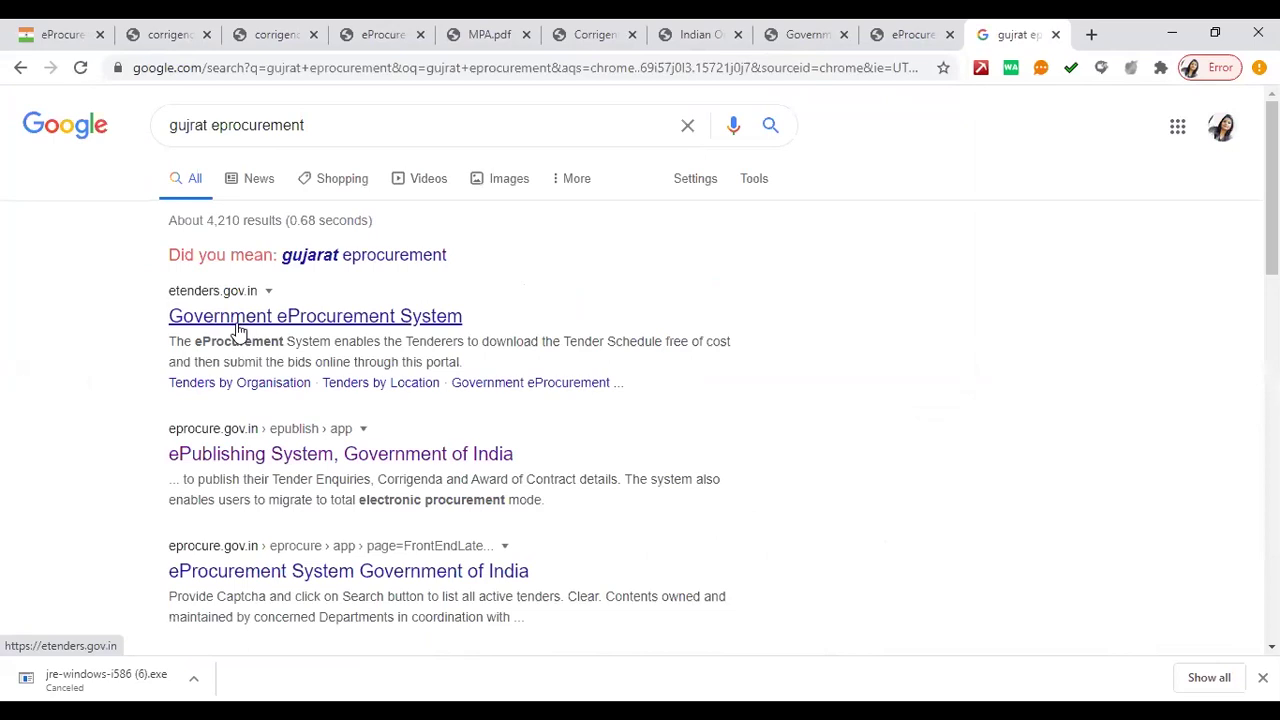
# - View the Government eProcurement System result, then rerun the search as 'gujarat eprocurement'
pyautogui.click(240, 318)
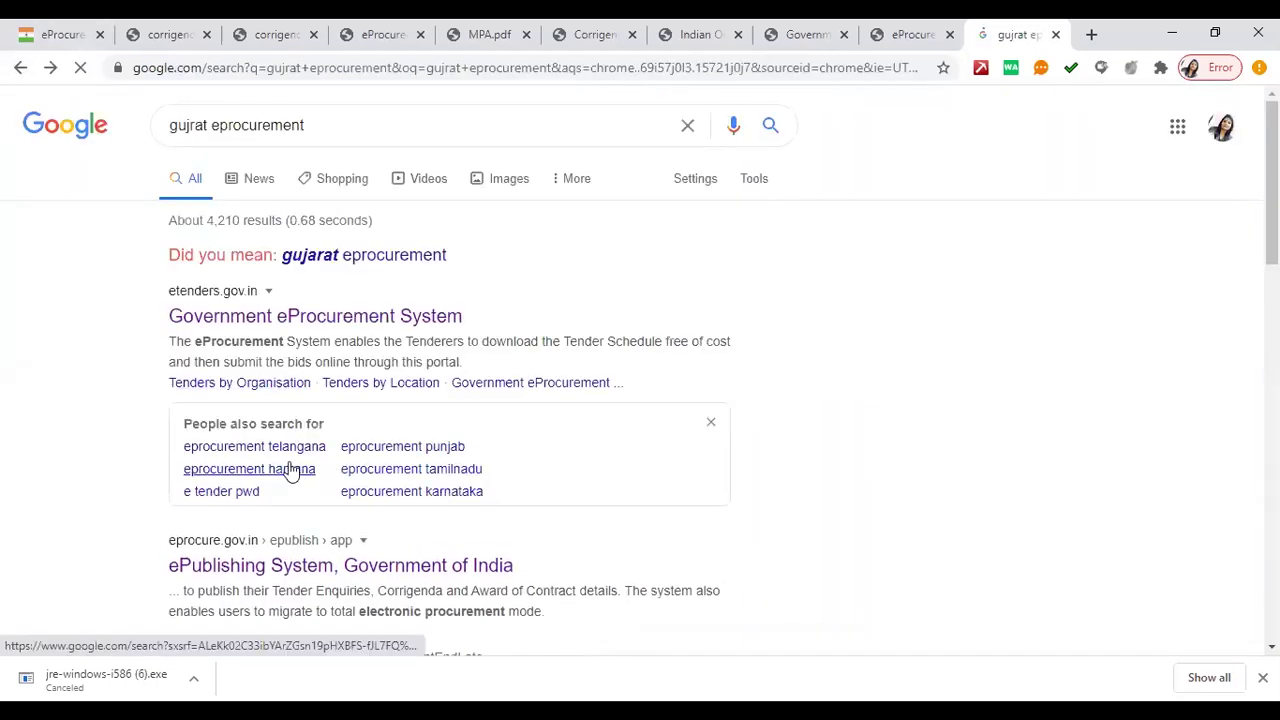
pyautogui.scroll(-1, 303, 369)
pyautogui.scroll(1, 260, 230)
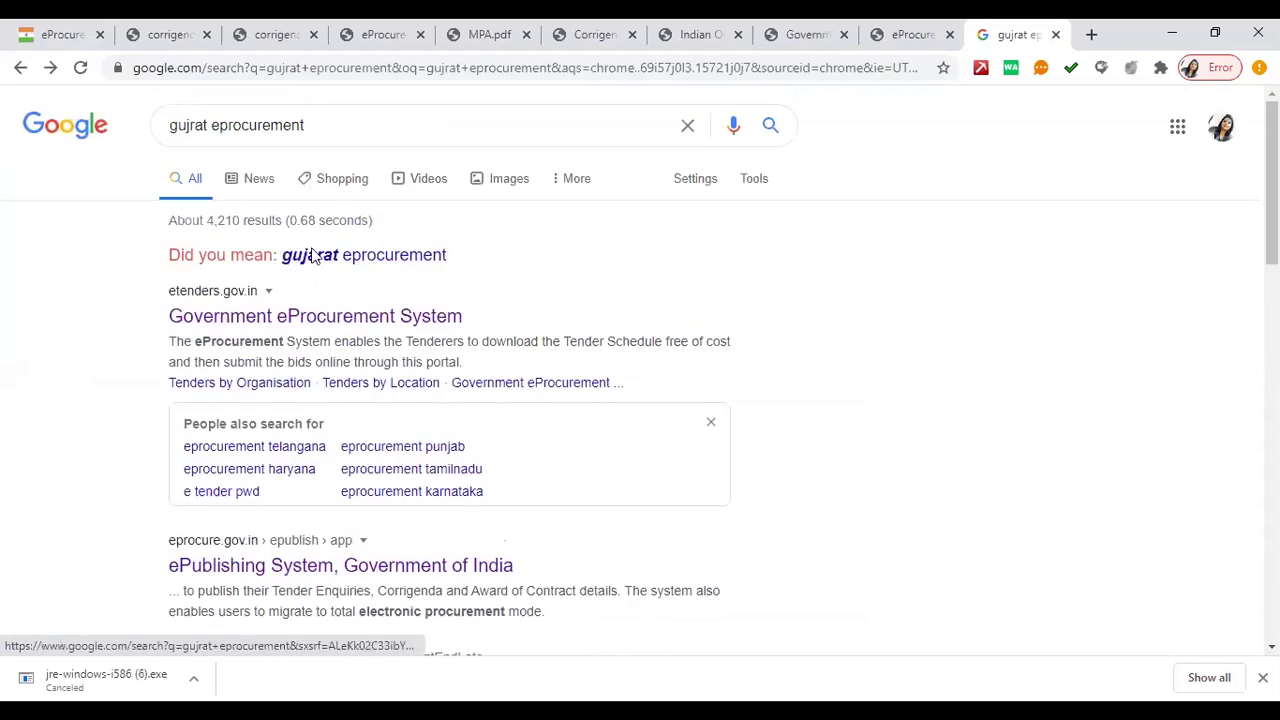
pyautogui.click(371, 255)
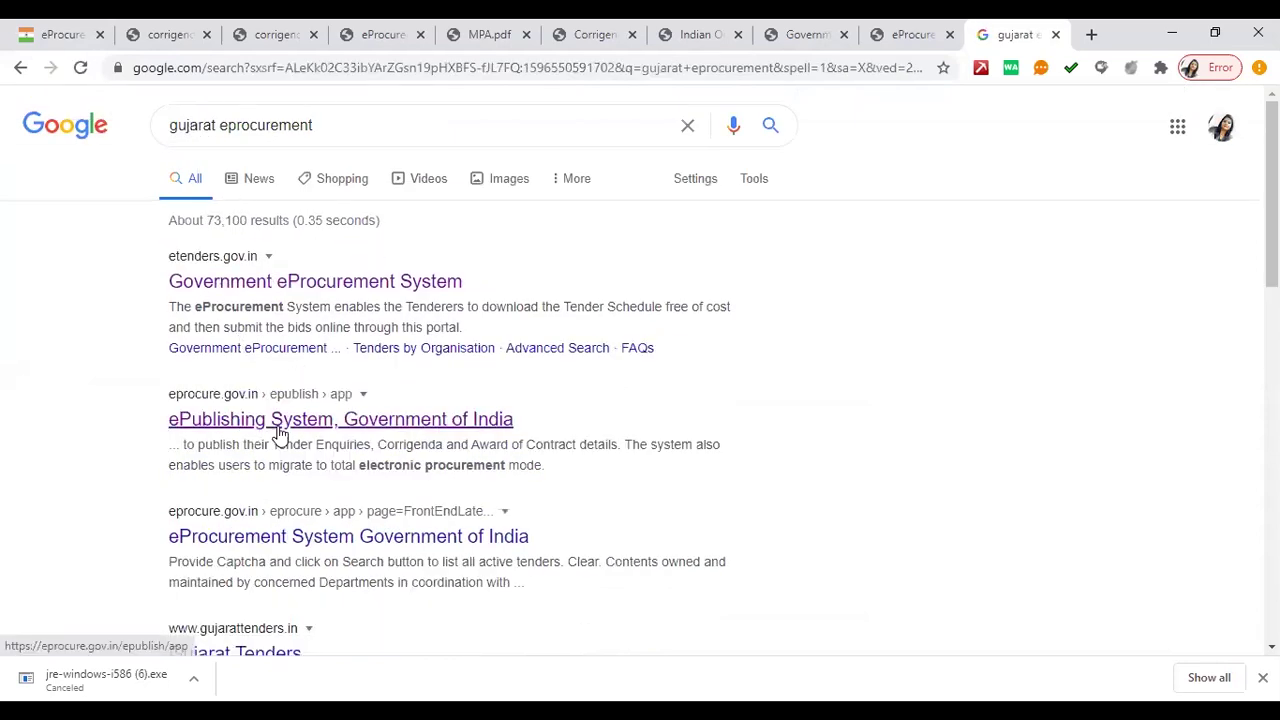
# - Visit the Gujarat Tenders result, return, then open the Gujarat State Portal result
pyautogui.scroll(-2, 293, 413)
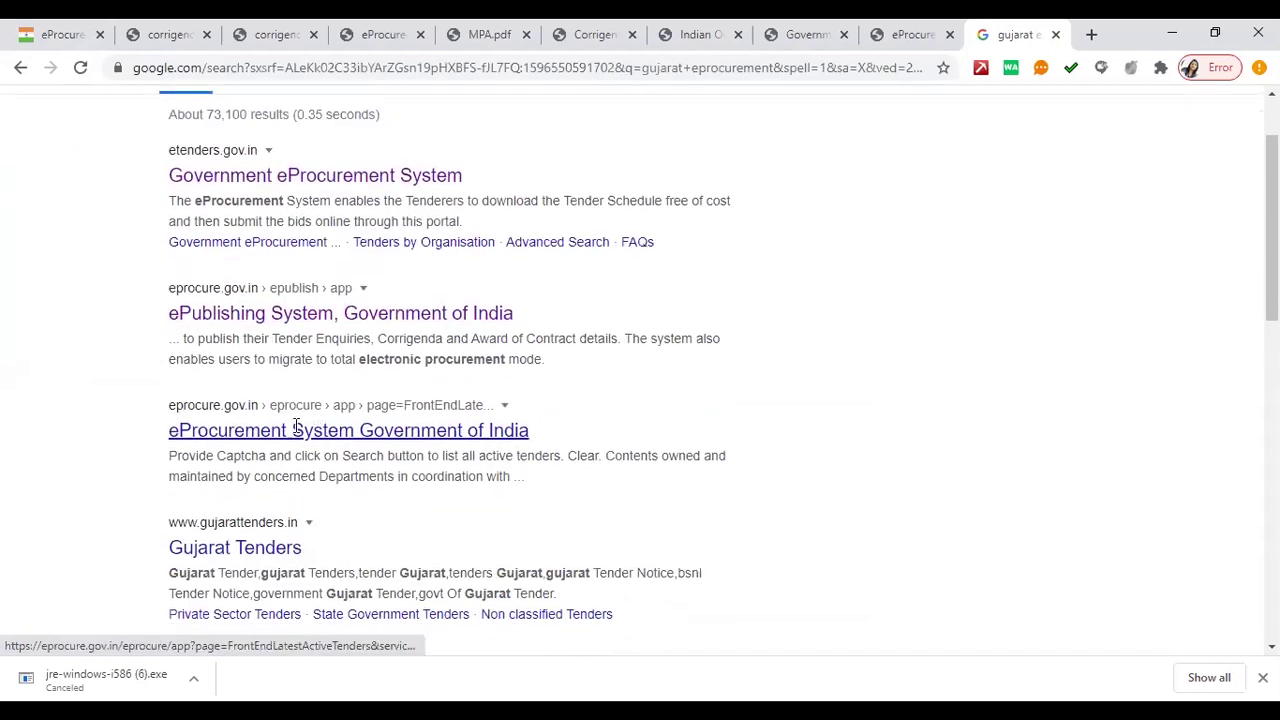
pyautogui.click(231, 468)
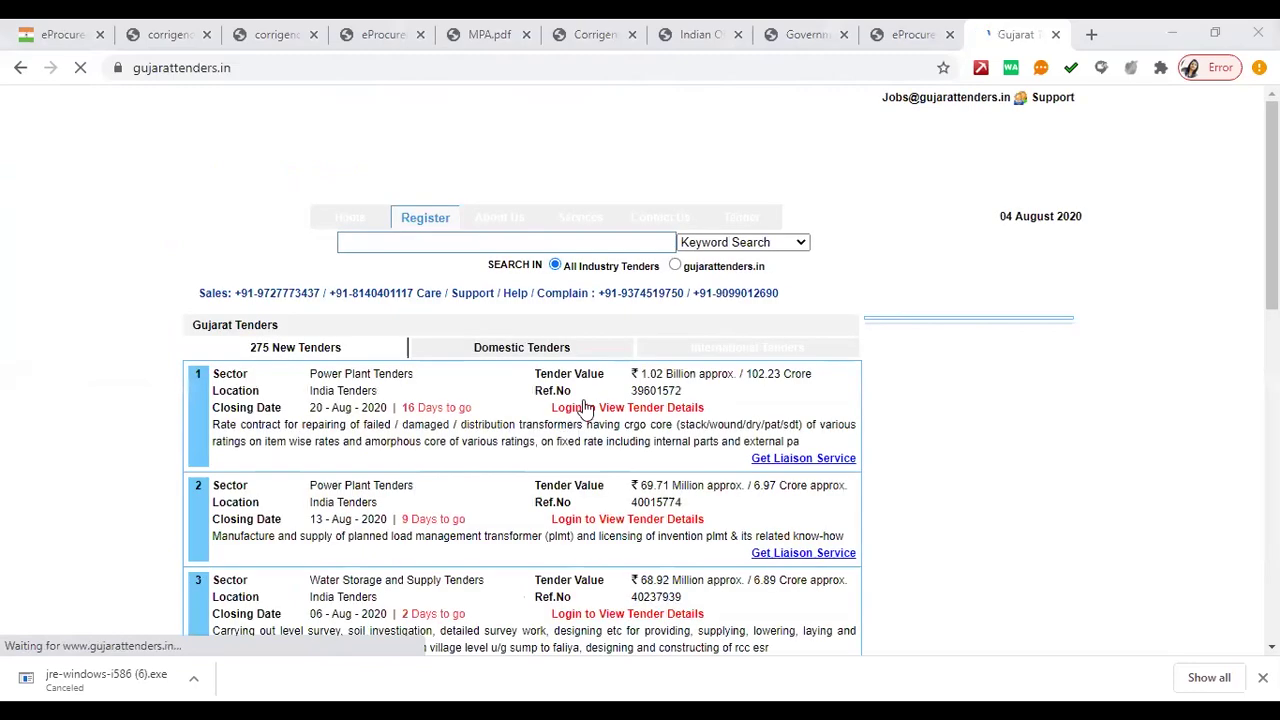
pyautogui.click(21, 68)
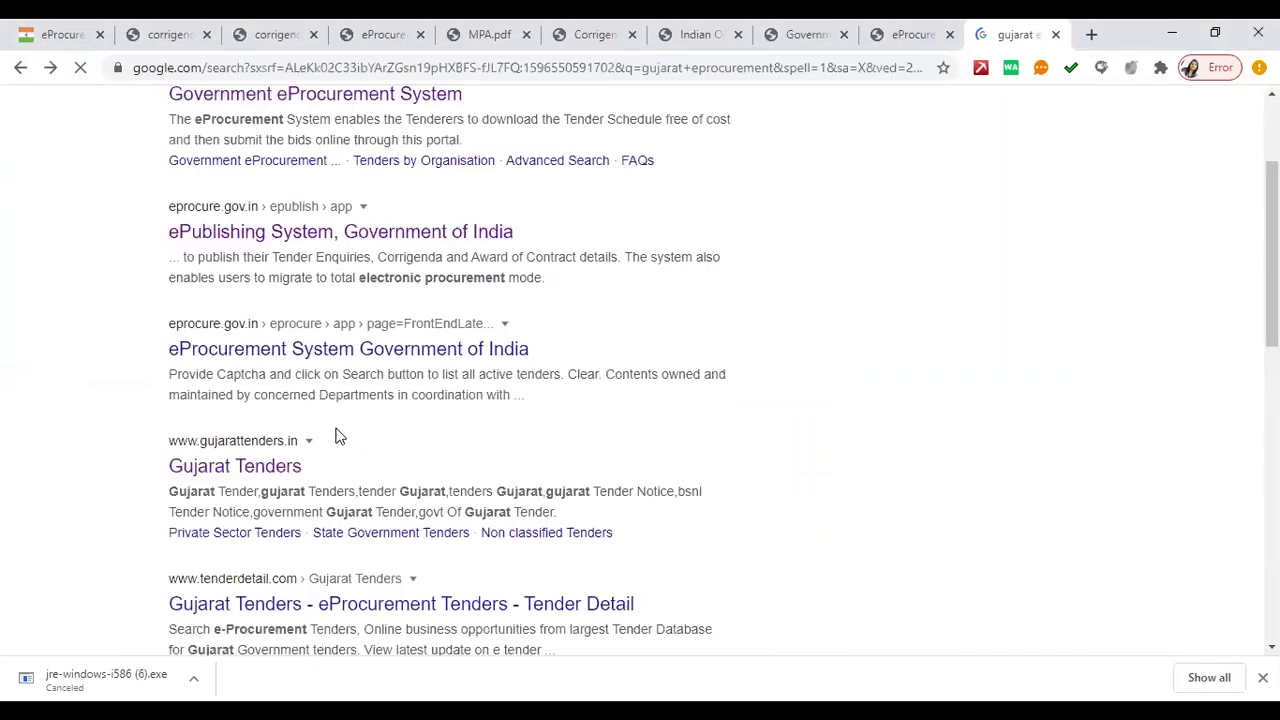
pyautogui.scroll(-2, 340, 436)
pyautogui.scroll(-2, 395, 450)
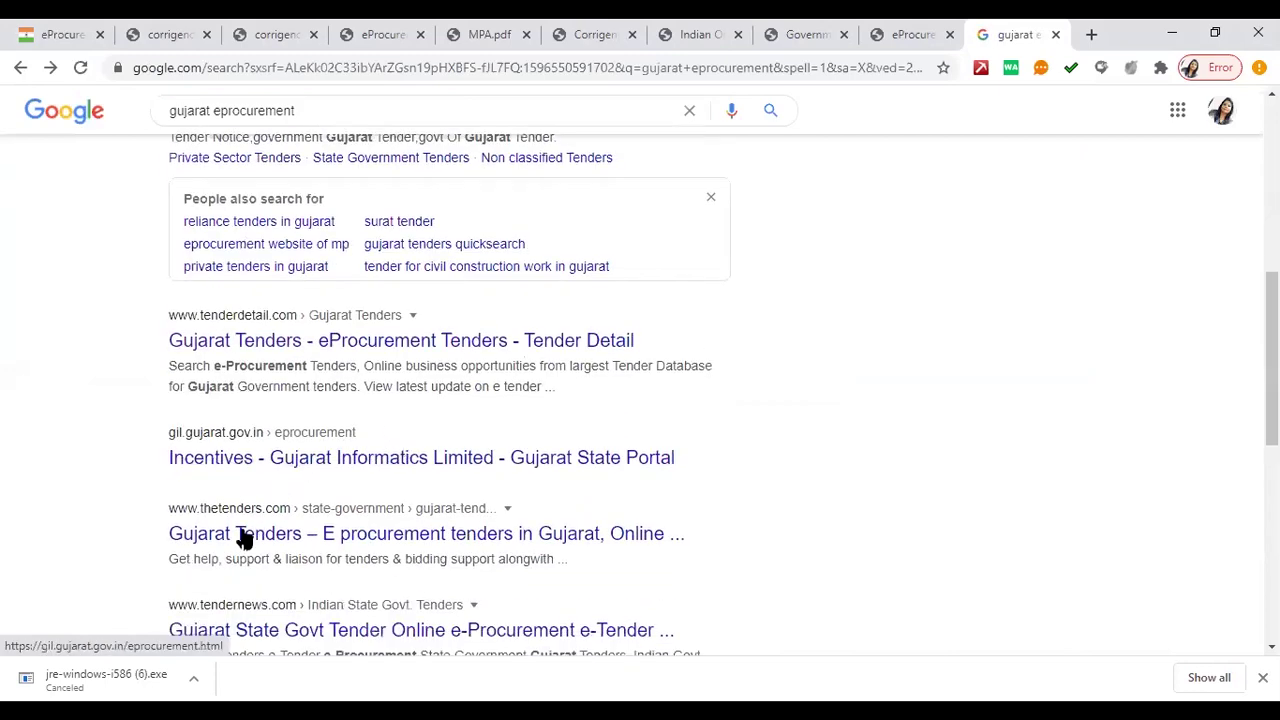
pyautogui.scroll(-2, 340, 570)
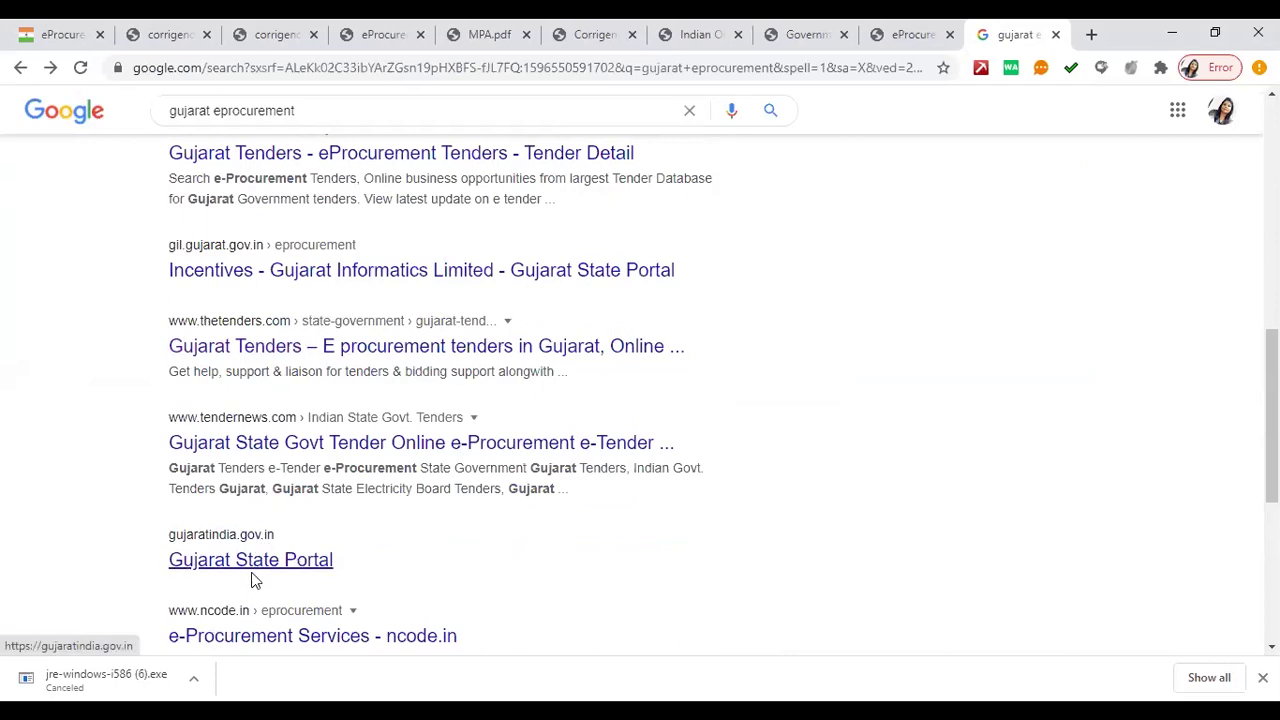
pyautogui.scroll(-2, 334, 560)
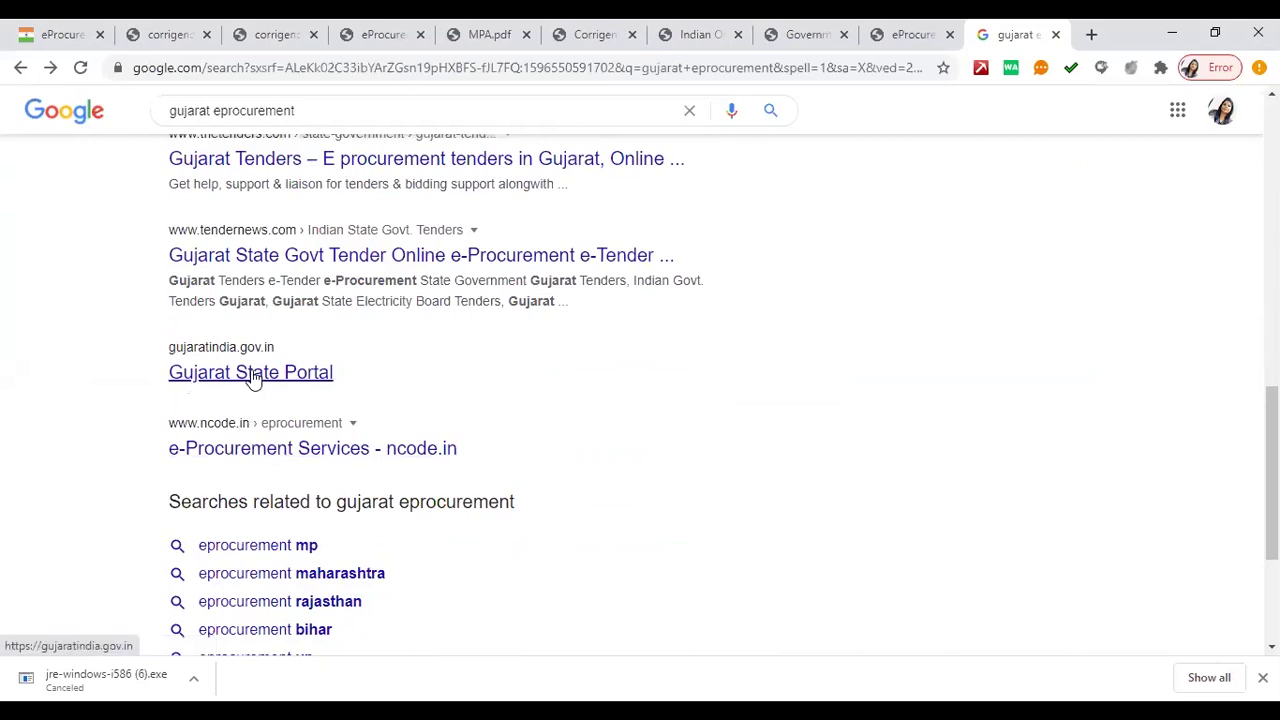
pyautogui.click(252, 374)
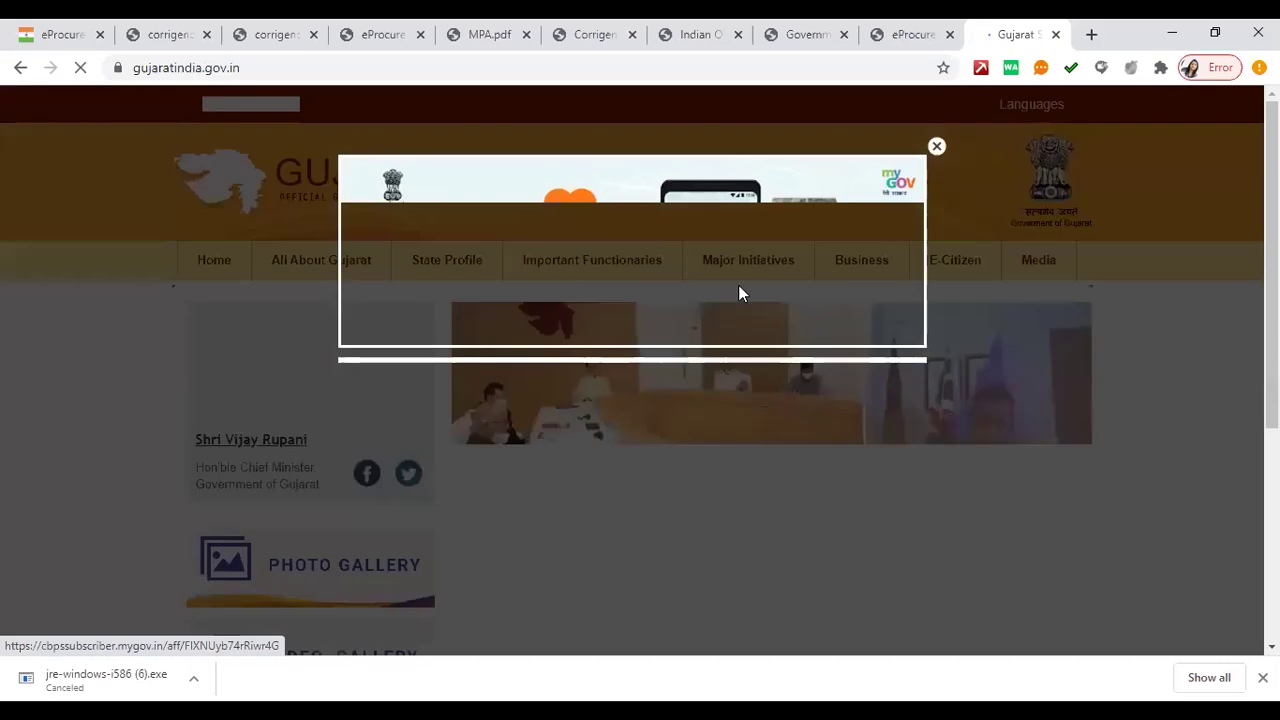
# - Dismiss the Gujarat portal's COVID banner and switch to the Tenders Uttar Pradesh tab
pyautogui.click(936, 147)
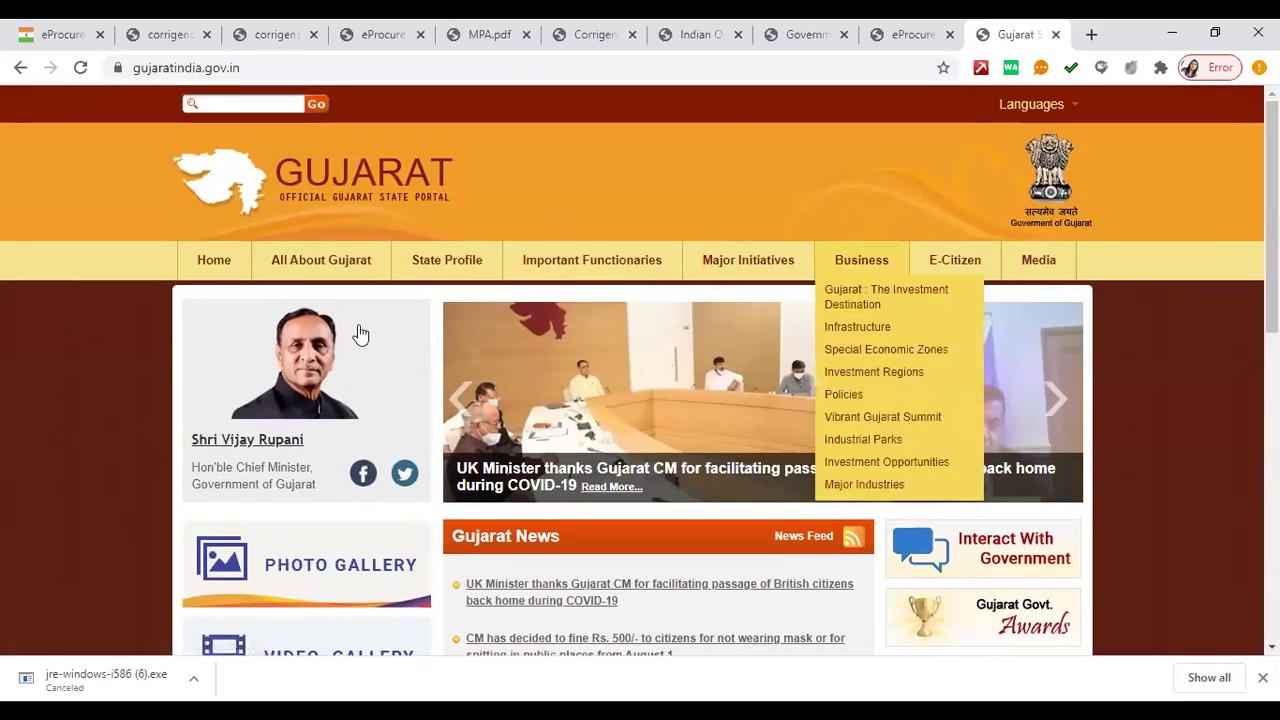
pyautogui.click(645, 76)
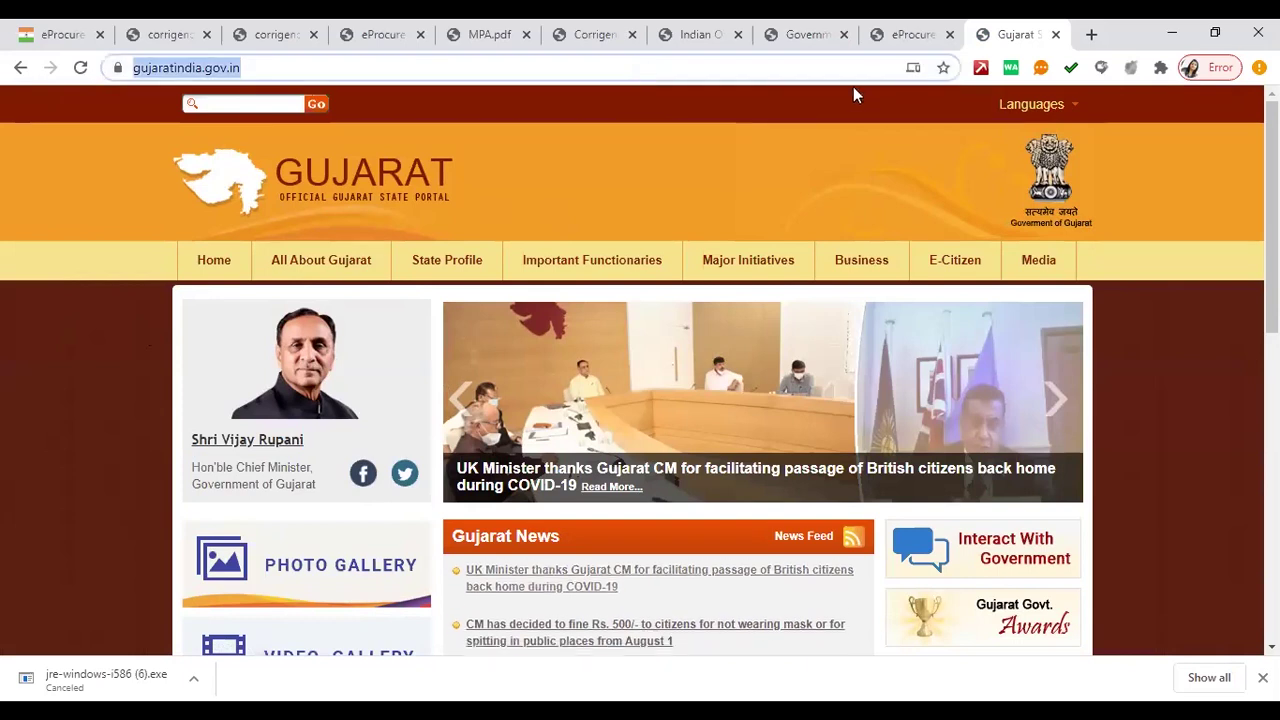
pyautogui.click(905, 36)
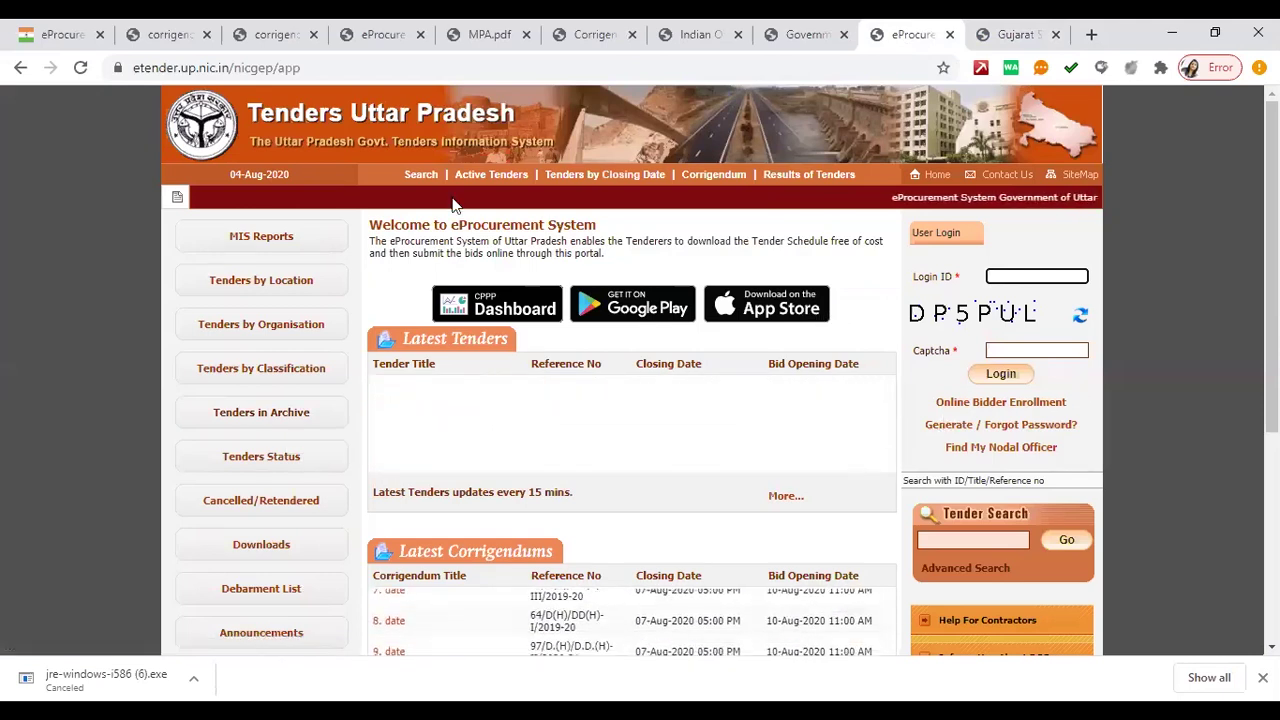
pyautogui.click(335, 70)
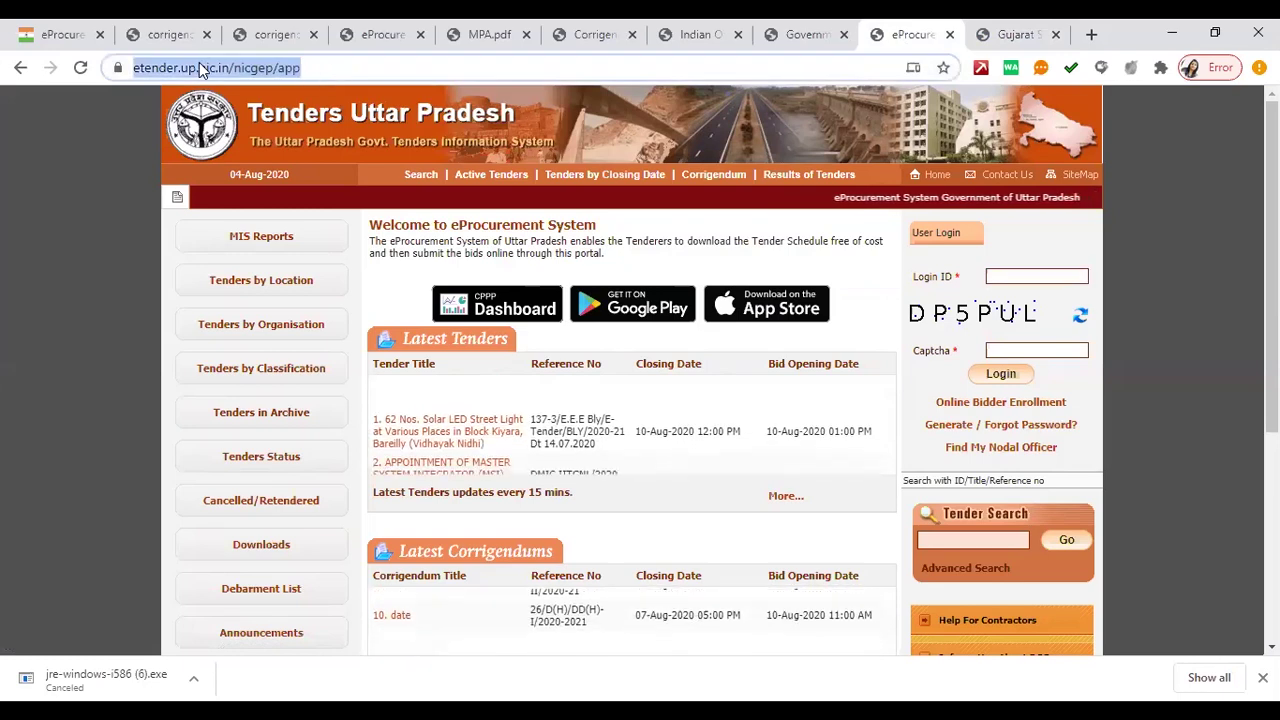
pyautogui.click(60, 34)
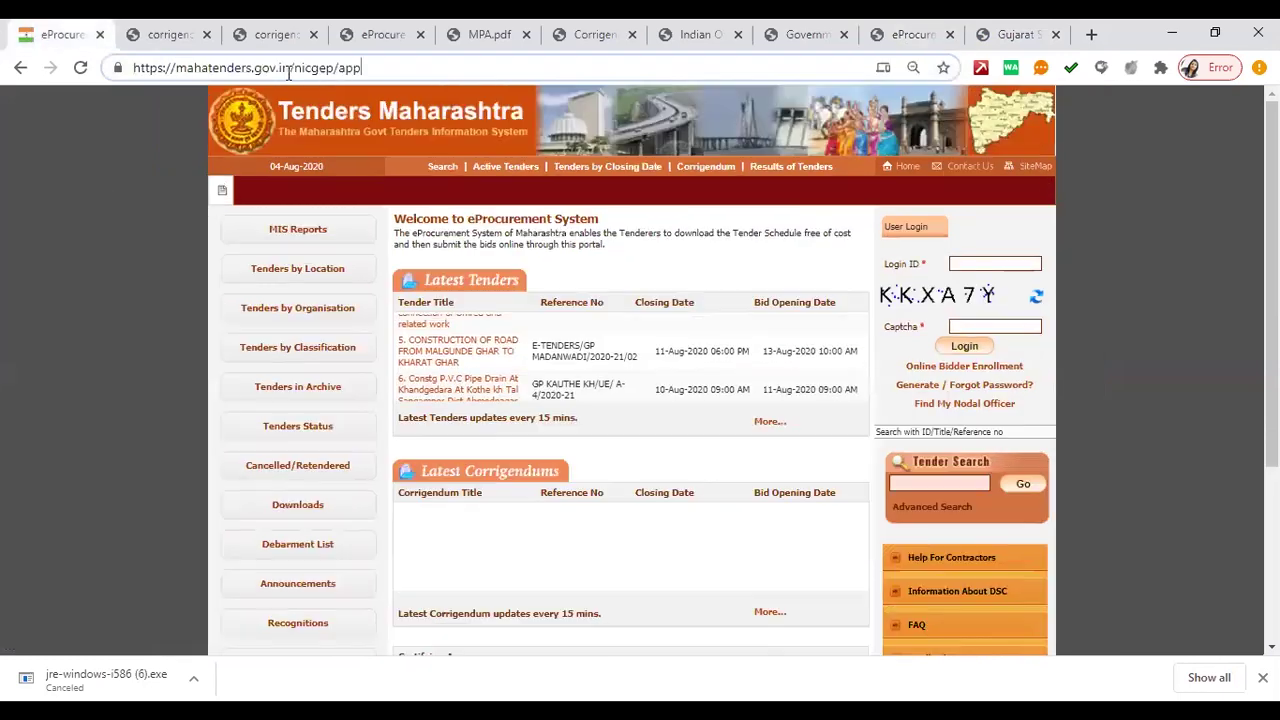
pyautogui.click(390, 76)
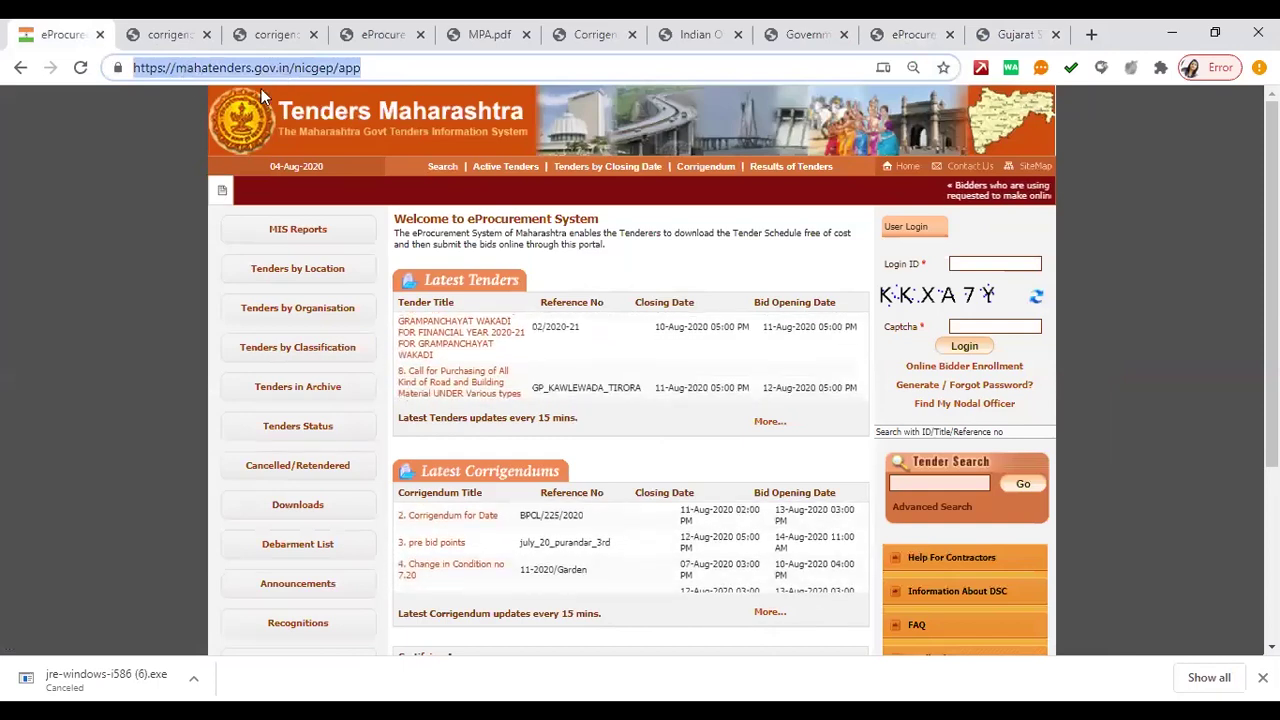
pyautogui.rightClick(238, 68)
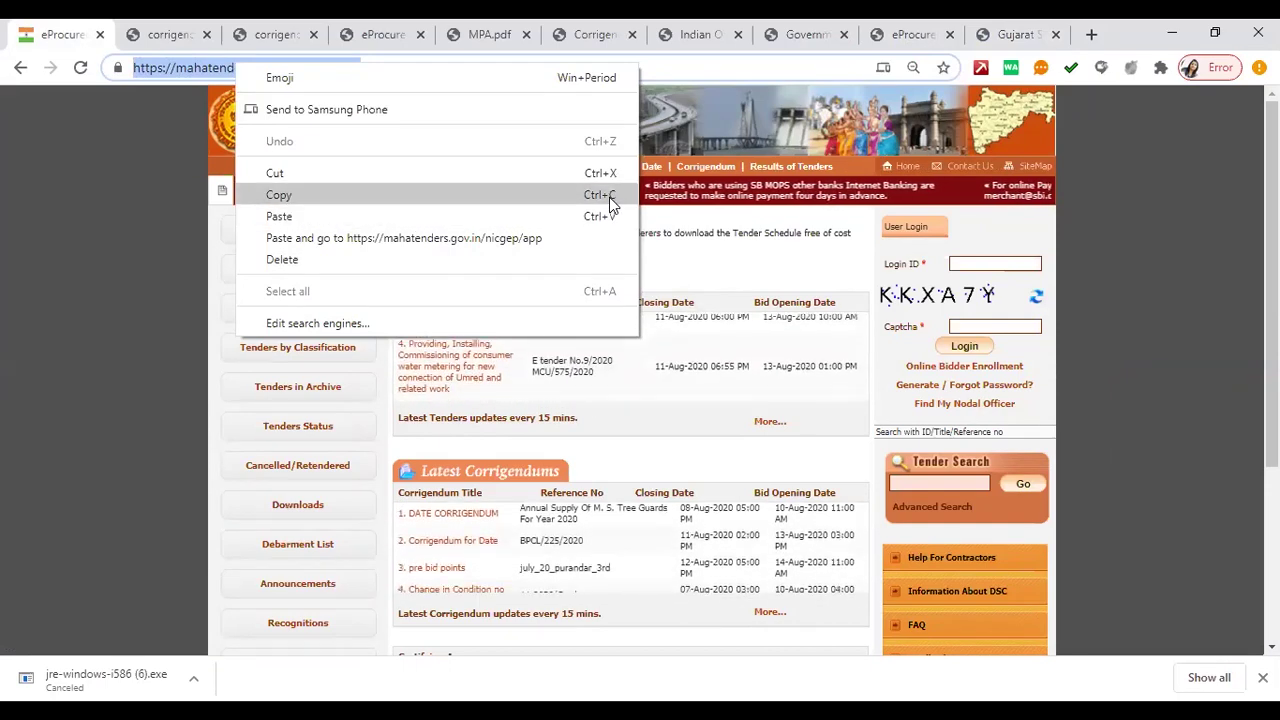
pyautogui.click(609, 197)
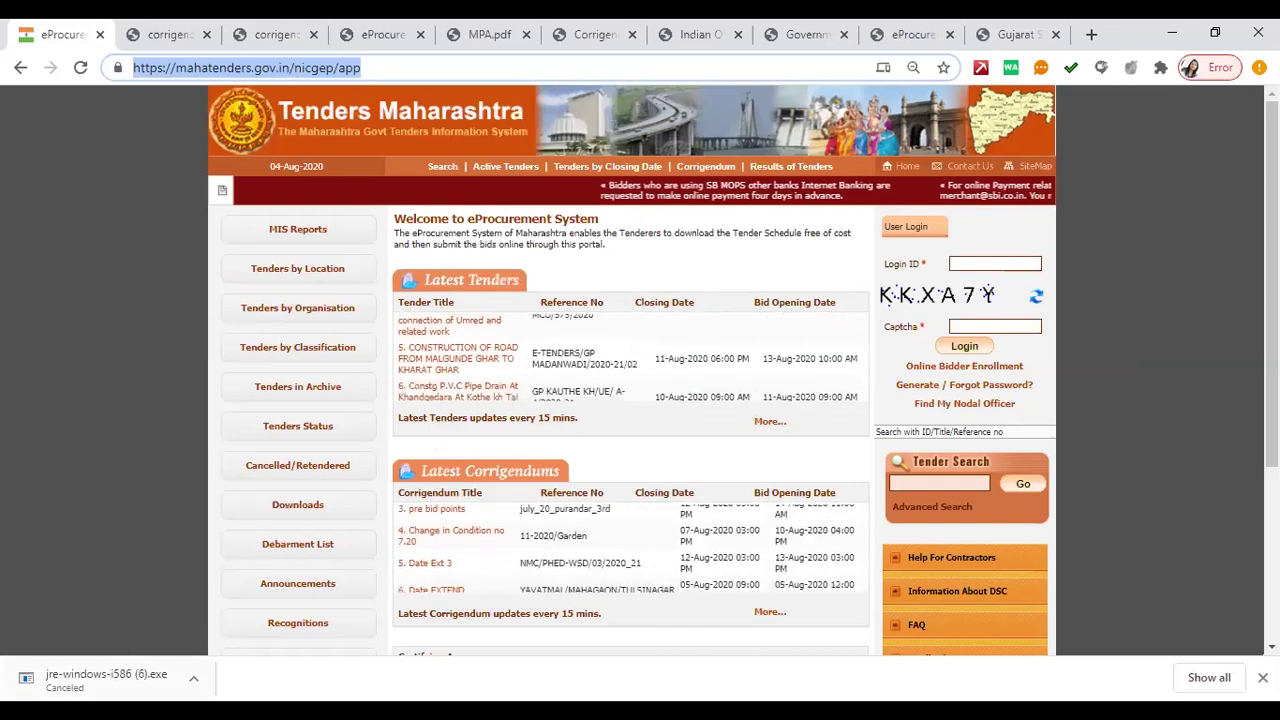
pyautogui.hotkey('alt', 'Tab')
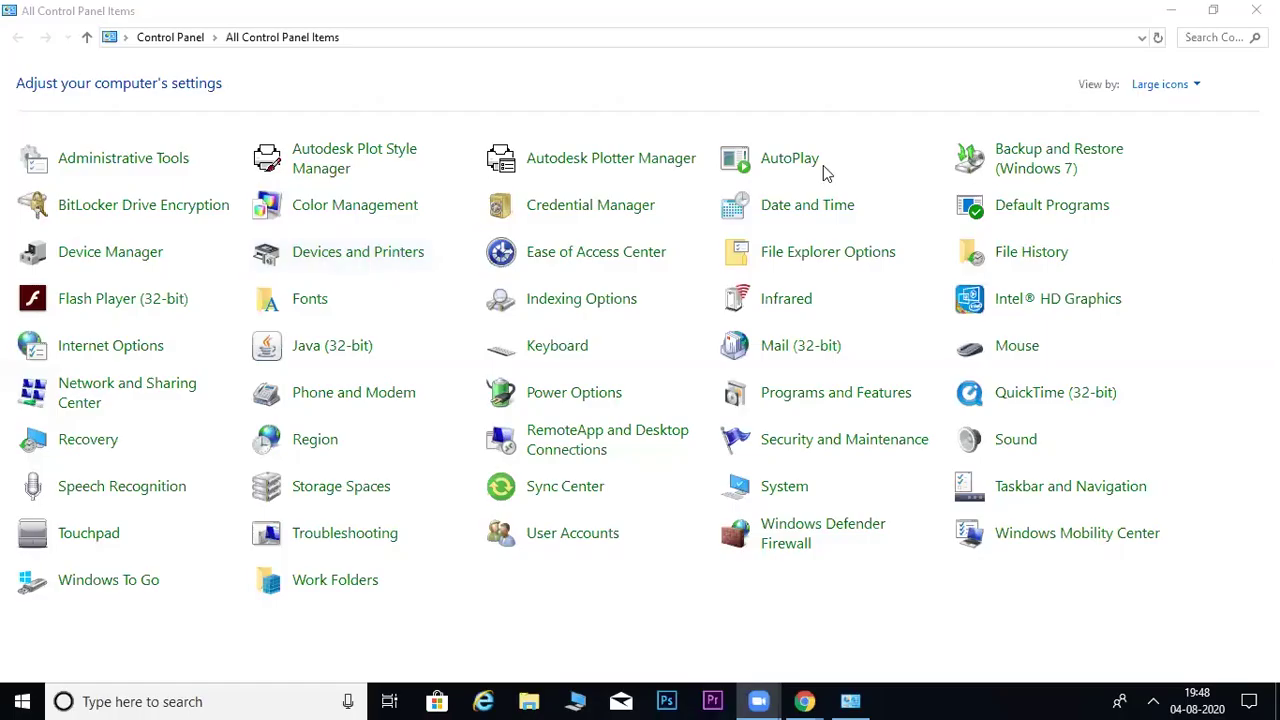
# - Reopen Control Panel through a 'con' Windows search, then try searching 'java'
pyautogui.click(1256, 10)
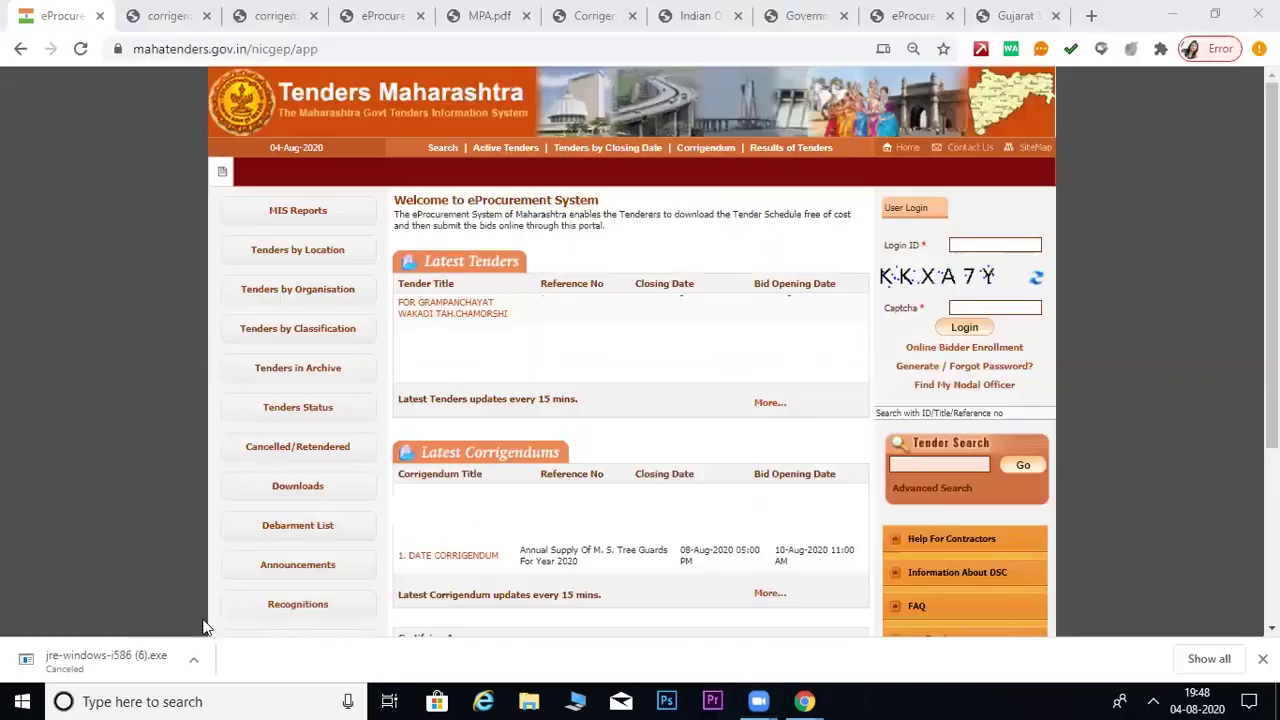
pyautogui.click(163, 700)
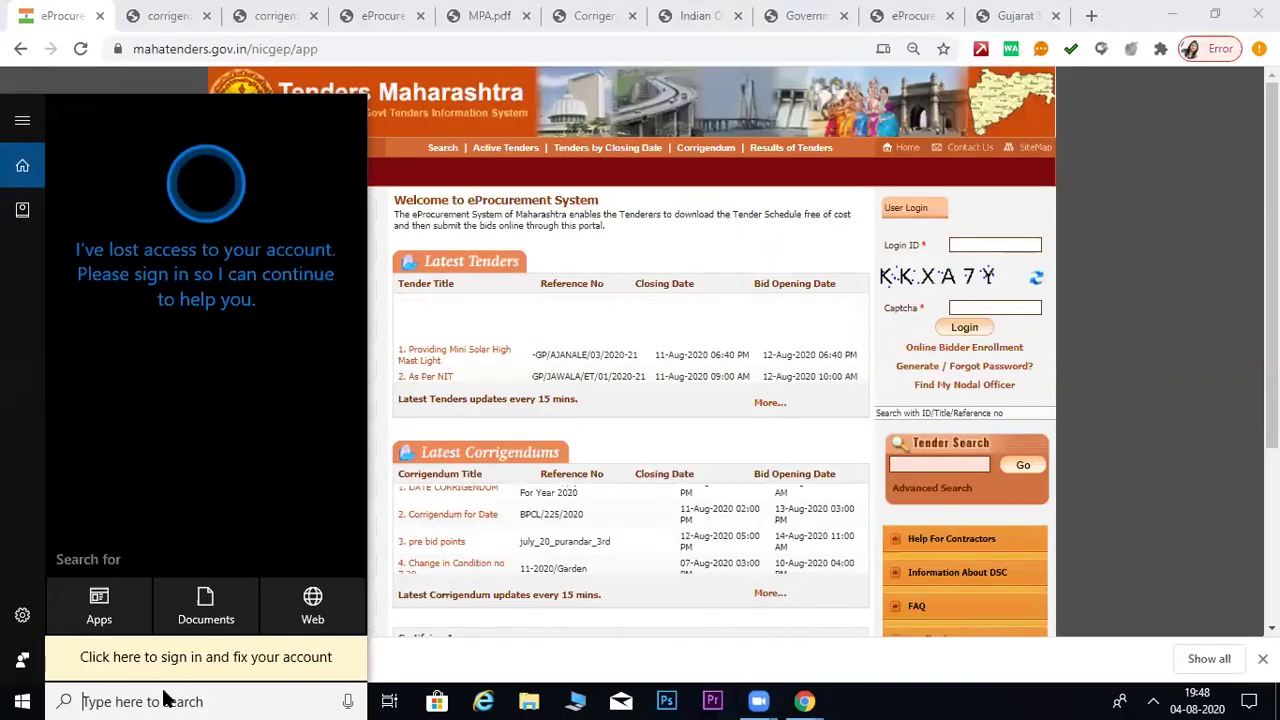
pyautogui.write('con')
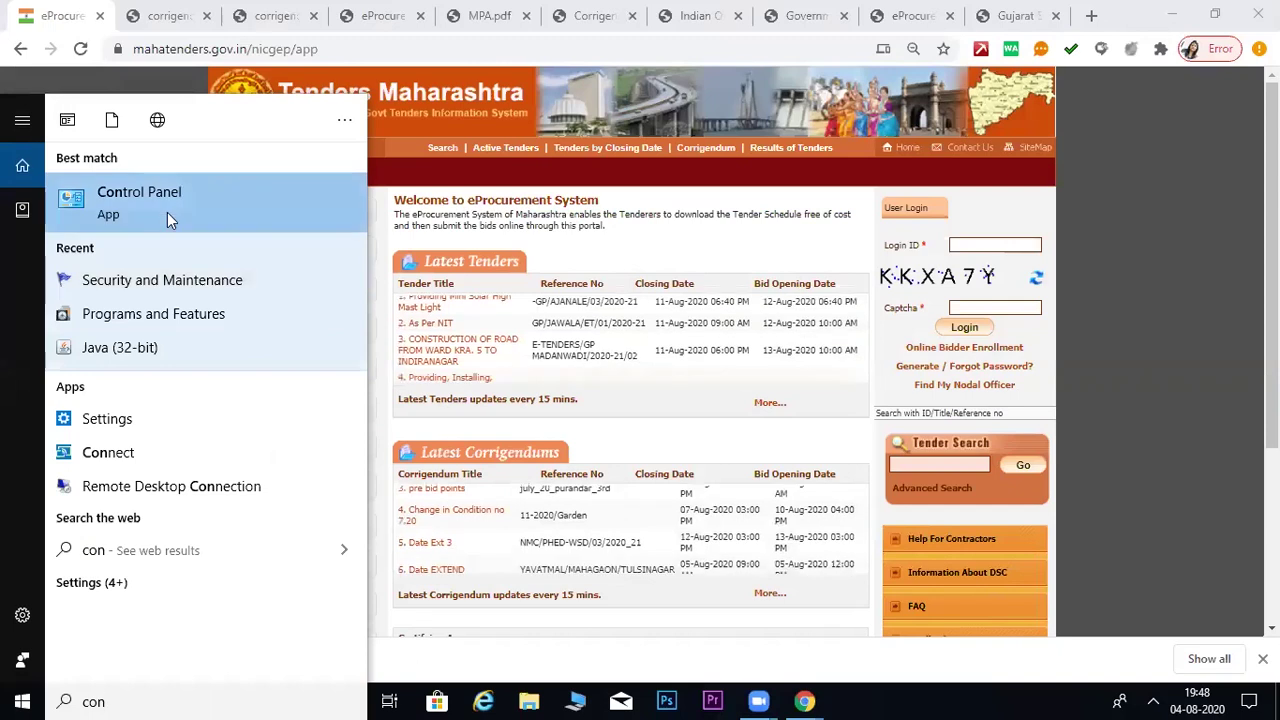
pyautogui.click(1098, 698)
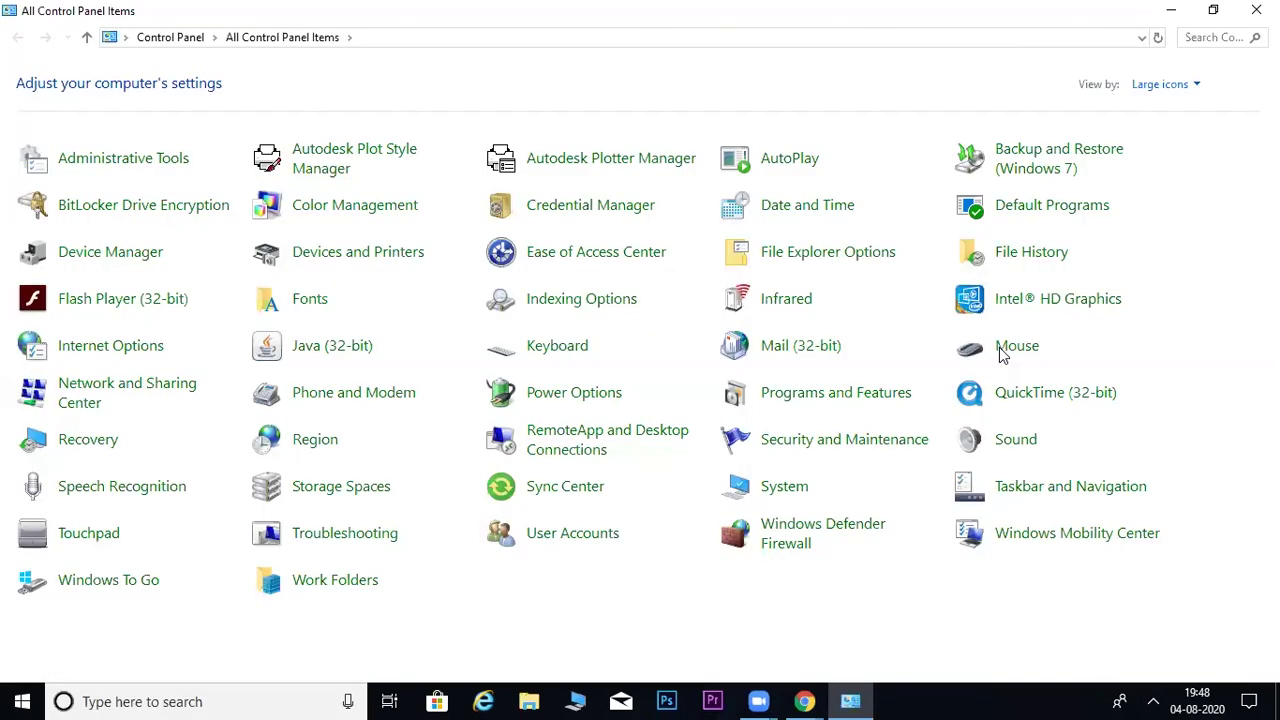
pyautogui.click(265, 700)
pyautogui.write('java')
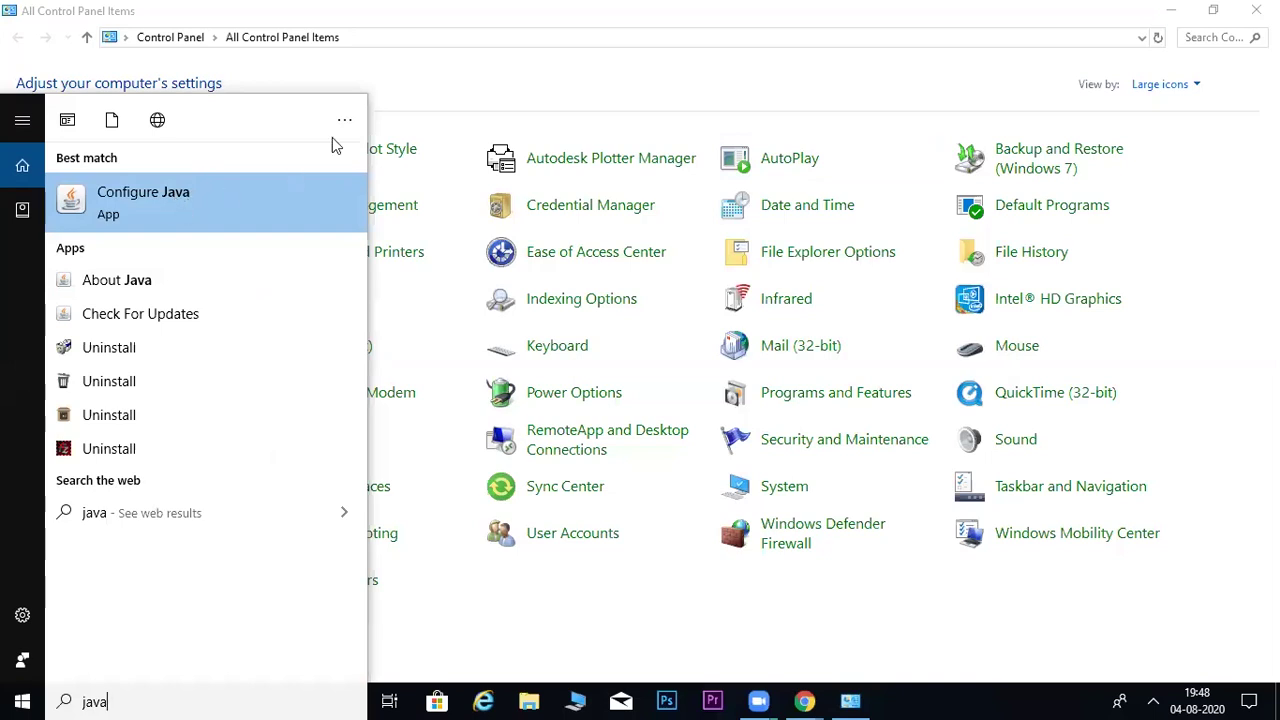
pyautogui.click(658, 396)
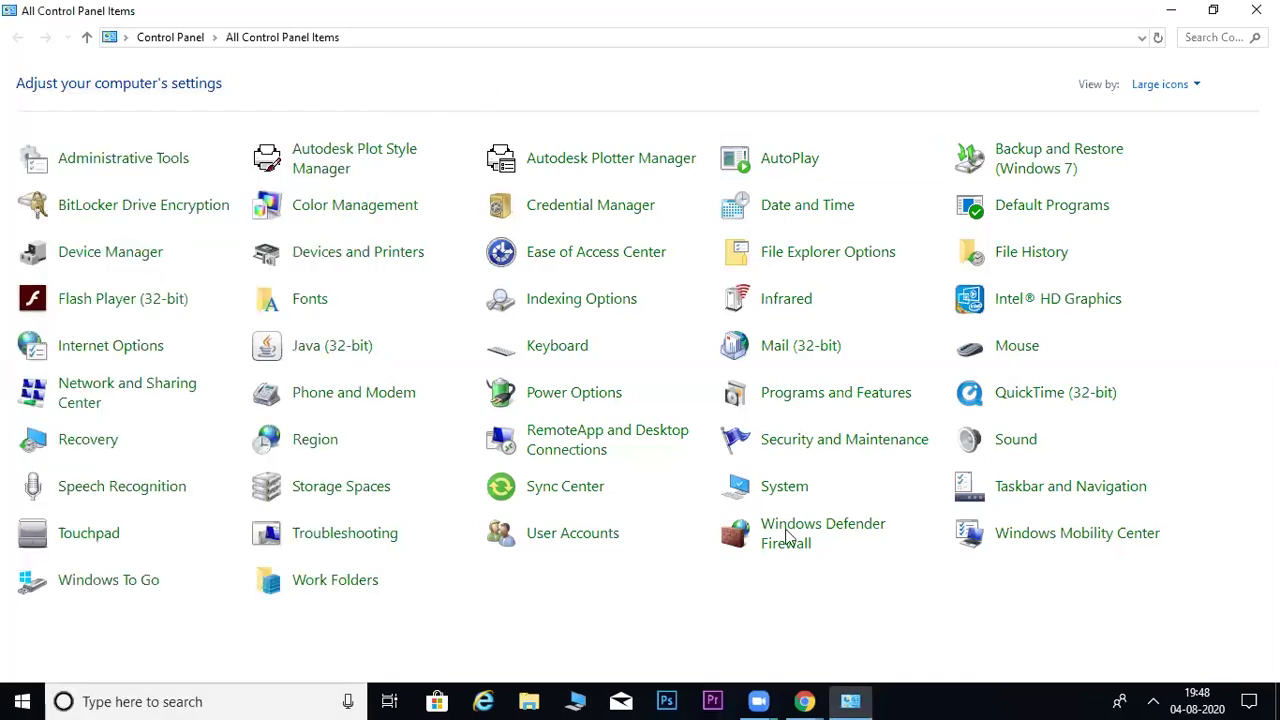
# - Switch View by to Category, then back to Large icons
pyautogui.click(1165, 85)
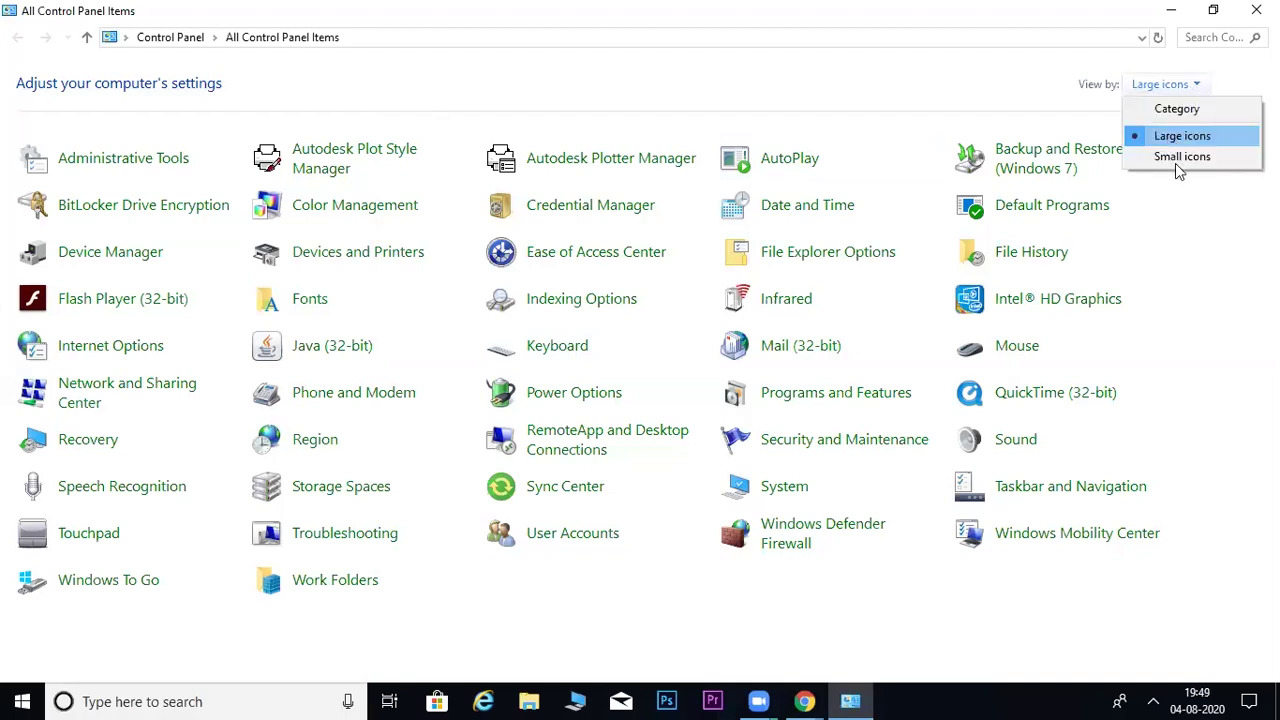
pyautogui.click(1183, 110)
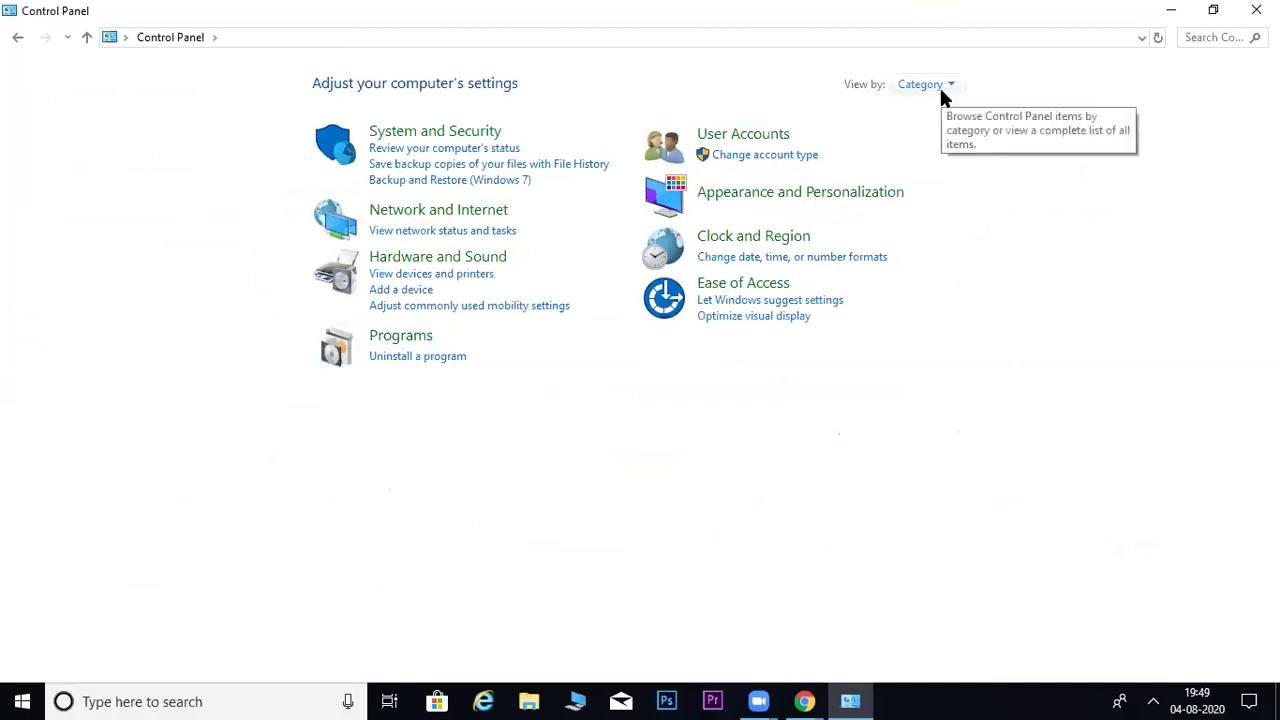
pyautogui.click(939, 85)
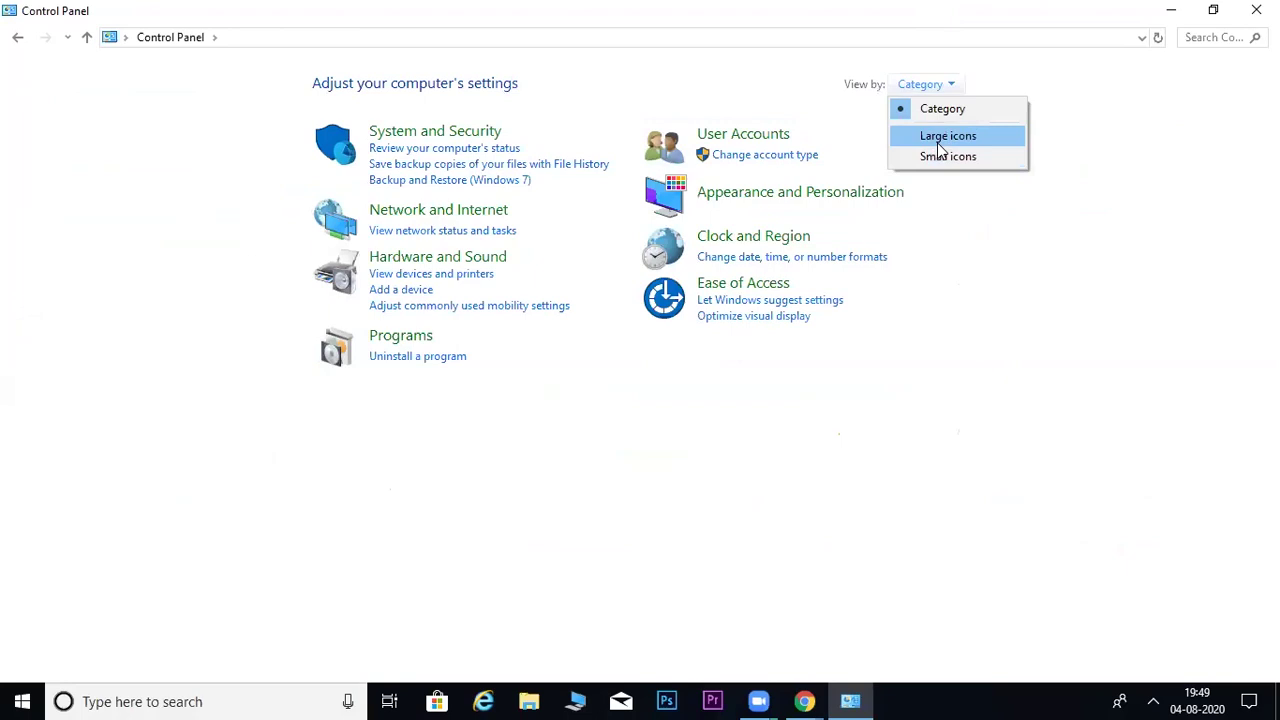
pyautogui.click(940, 147)
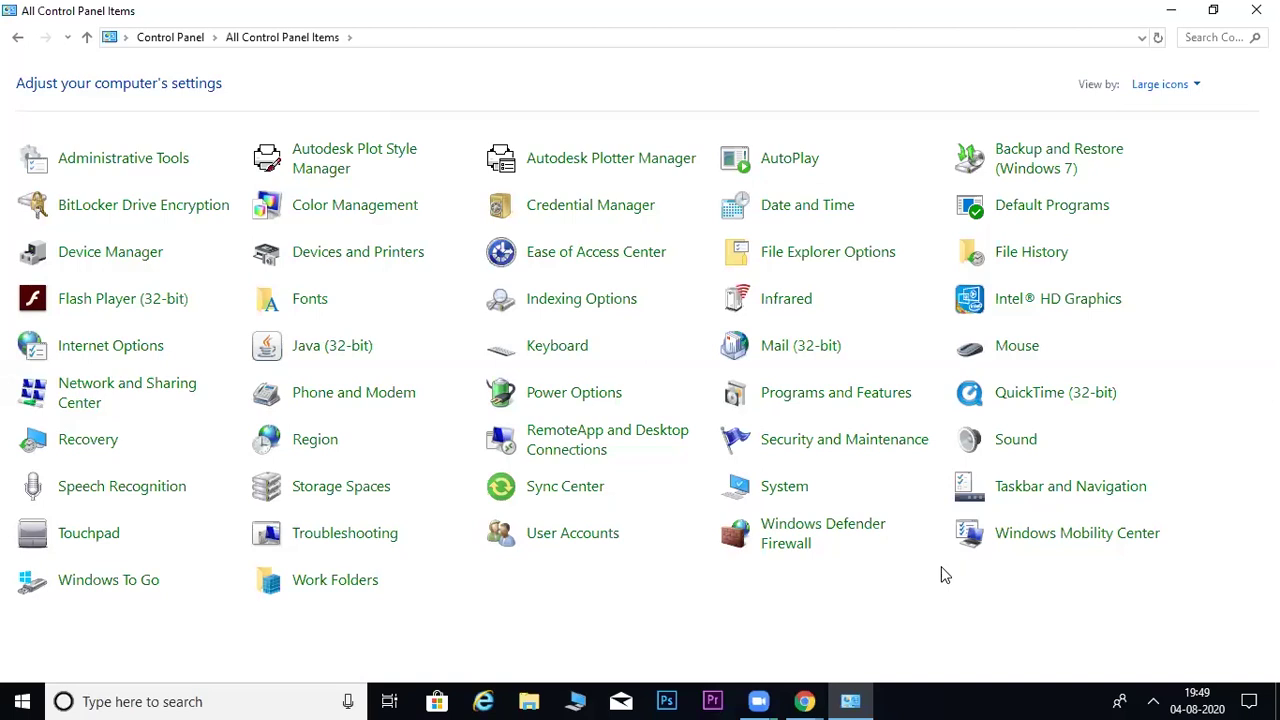
# - Launch Java (32-bit) Control Panel, then close it and the Control Panel window
pyautogui.click(340, 357)
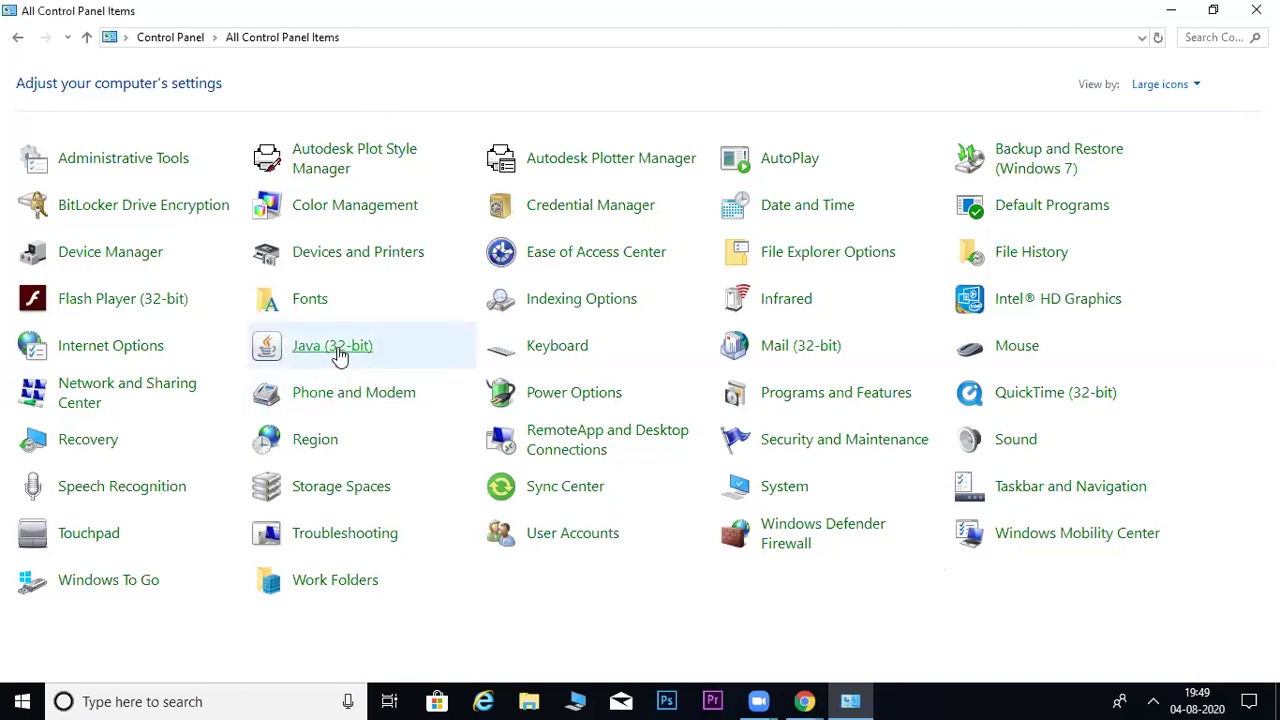
pyautogui.click(340, 357)
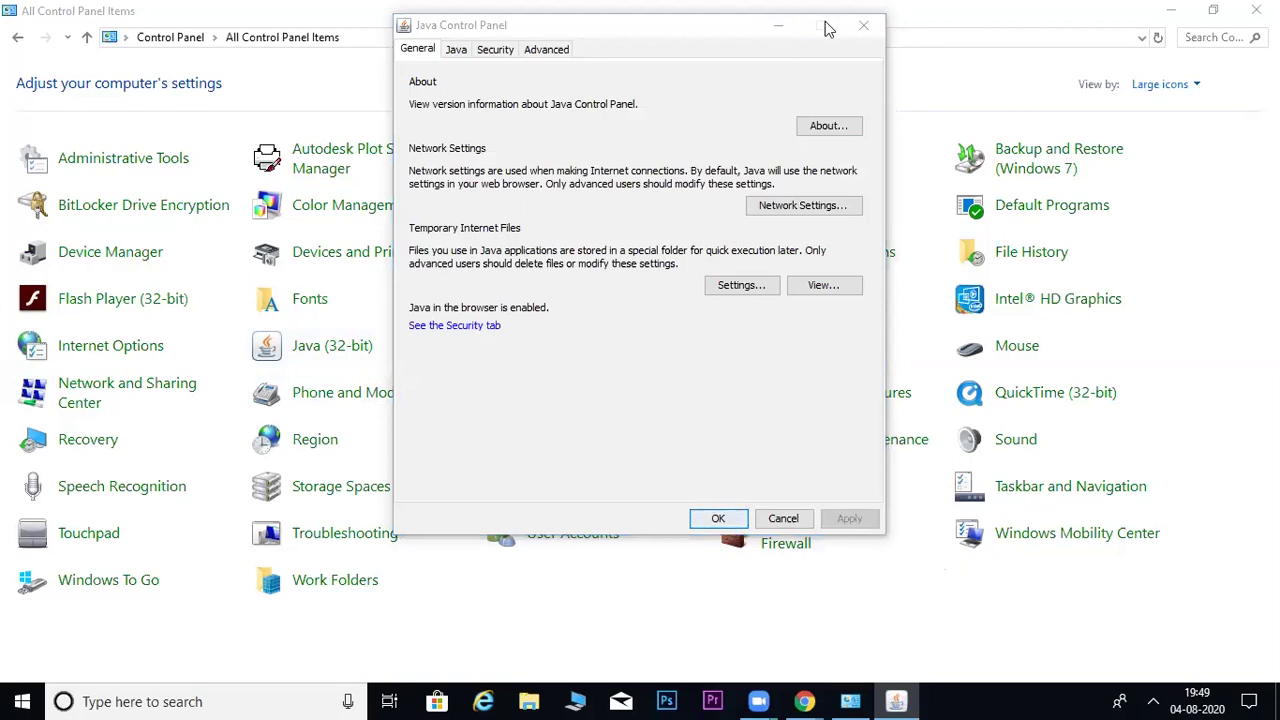
pyautogui.click(866, 26)
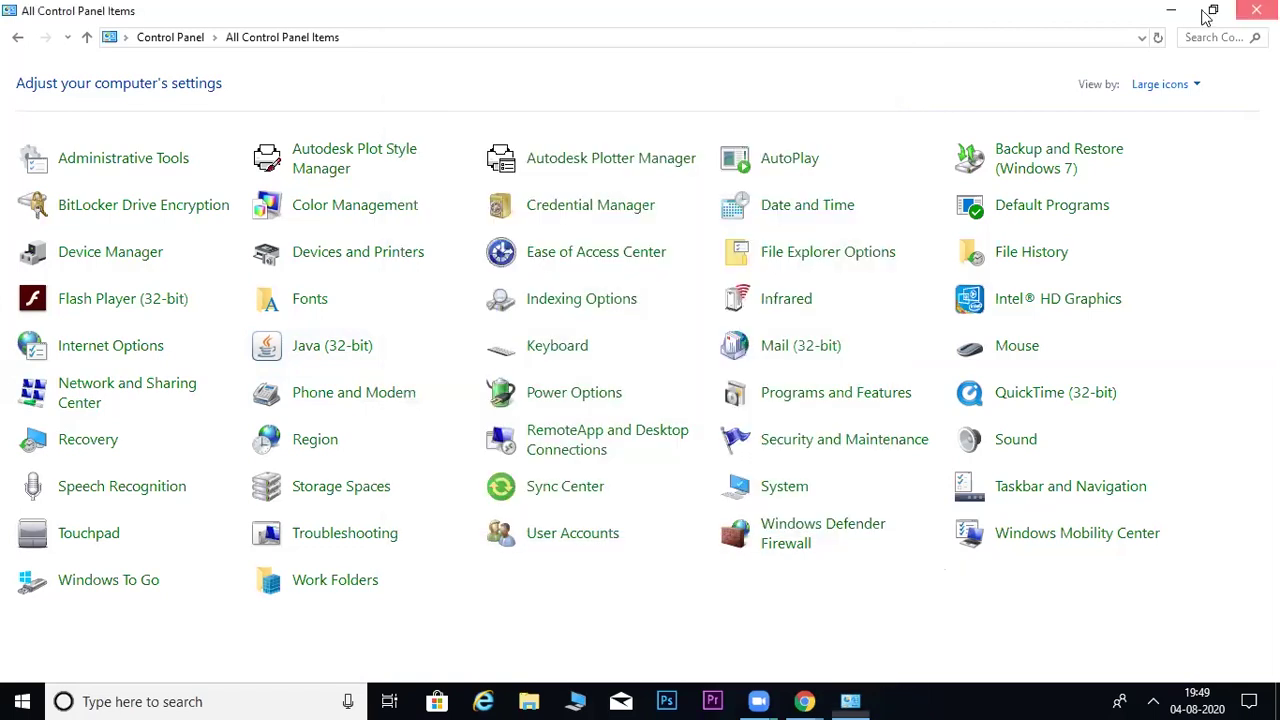
pyautogui.click(1256, 10)
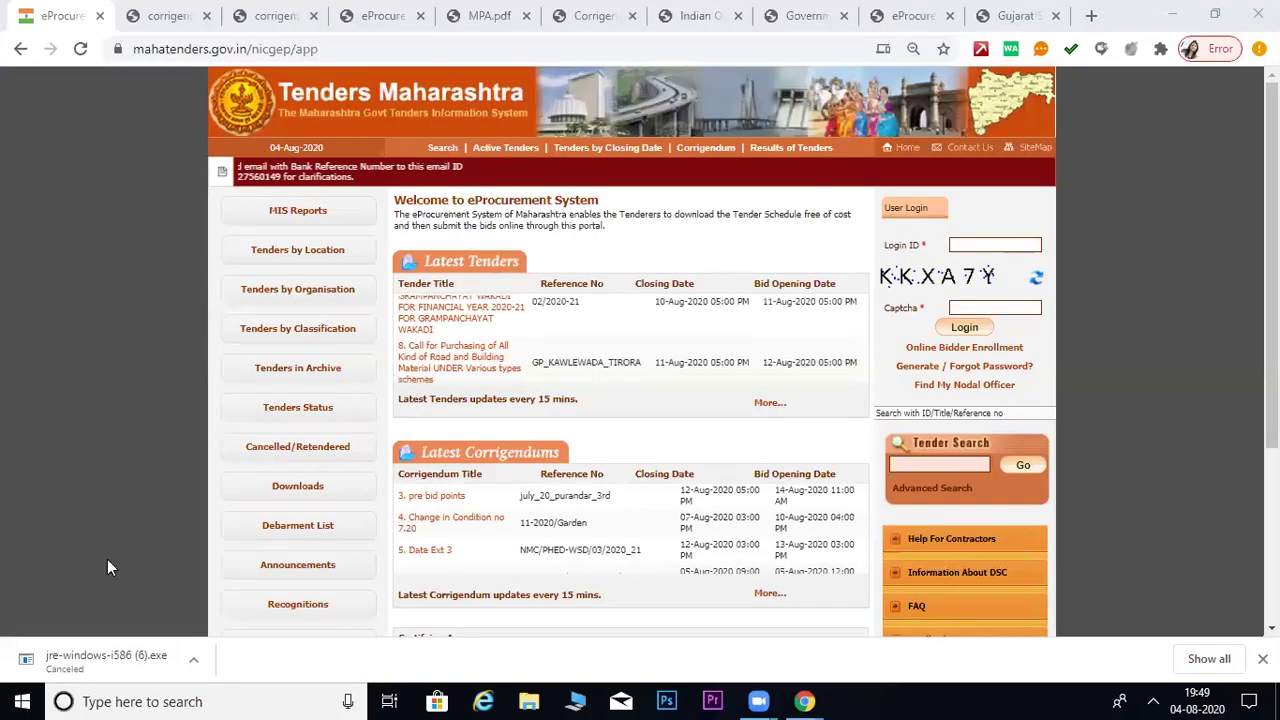
pyautogui.click(230, 700)
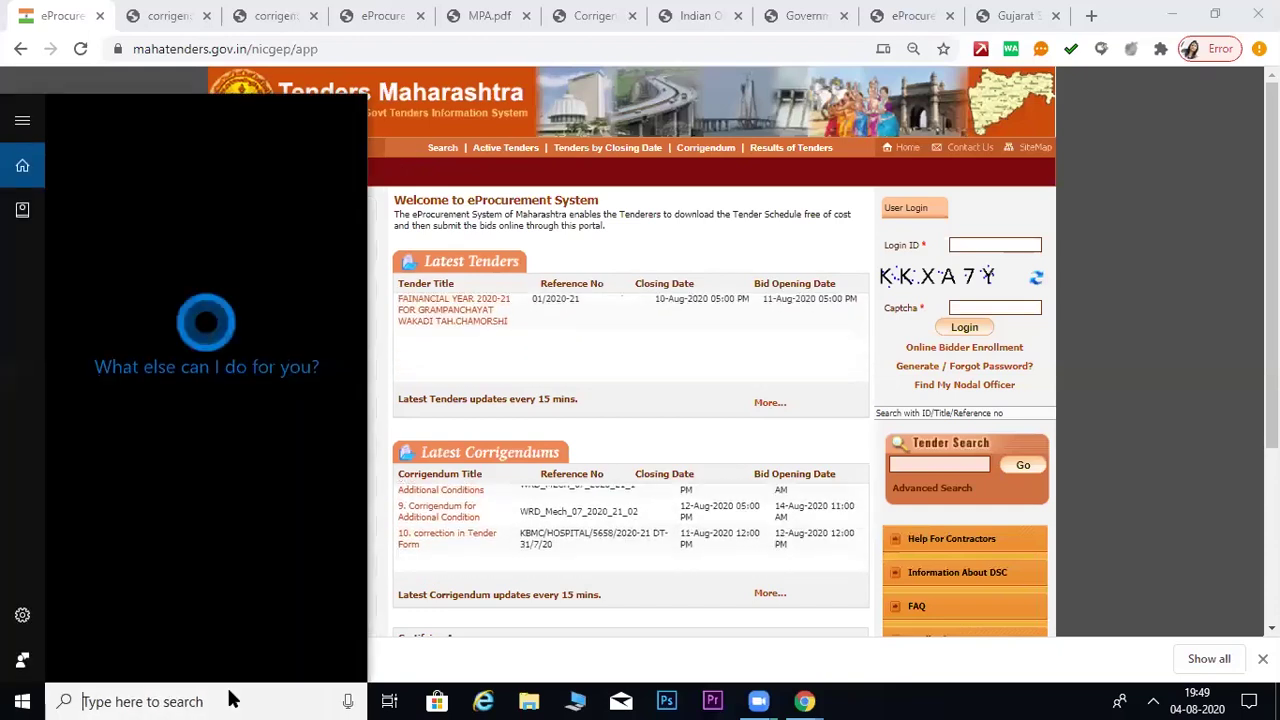
pyautogui.write('java')
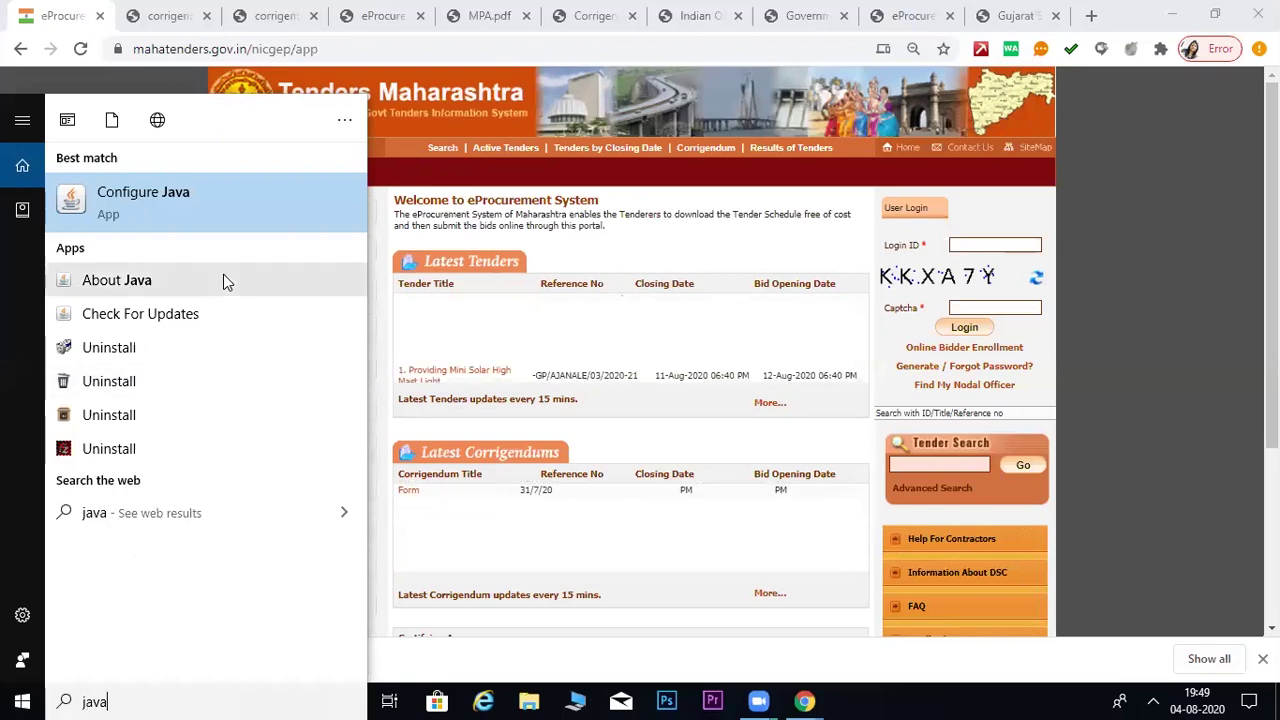
pyautogui.click(150, 203)
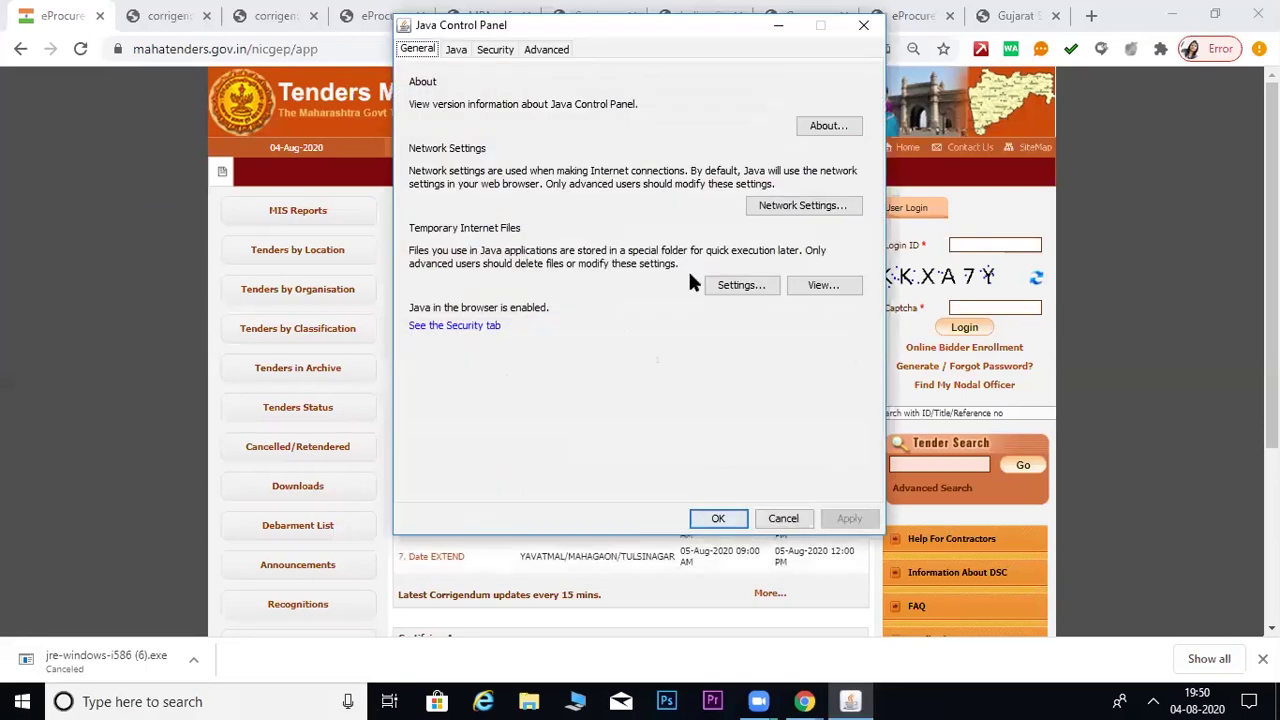
pyautogui.click(865, 26)
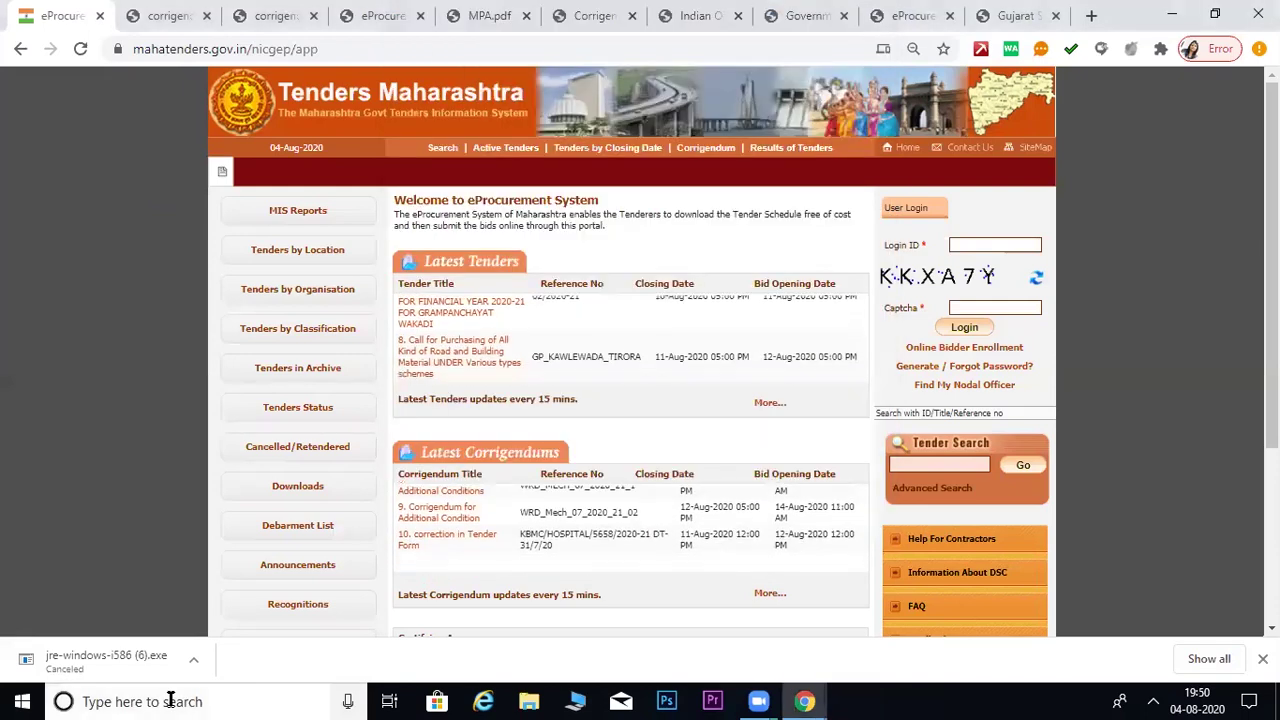
pyautogui.click(170, 701)
pyautogui.write('c')
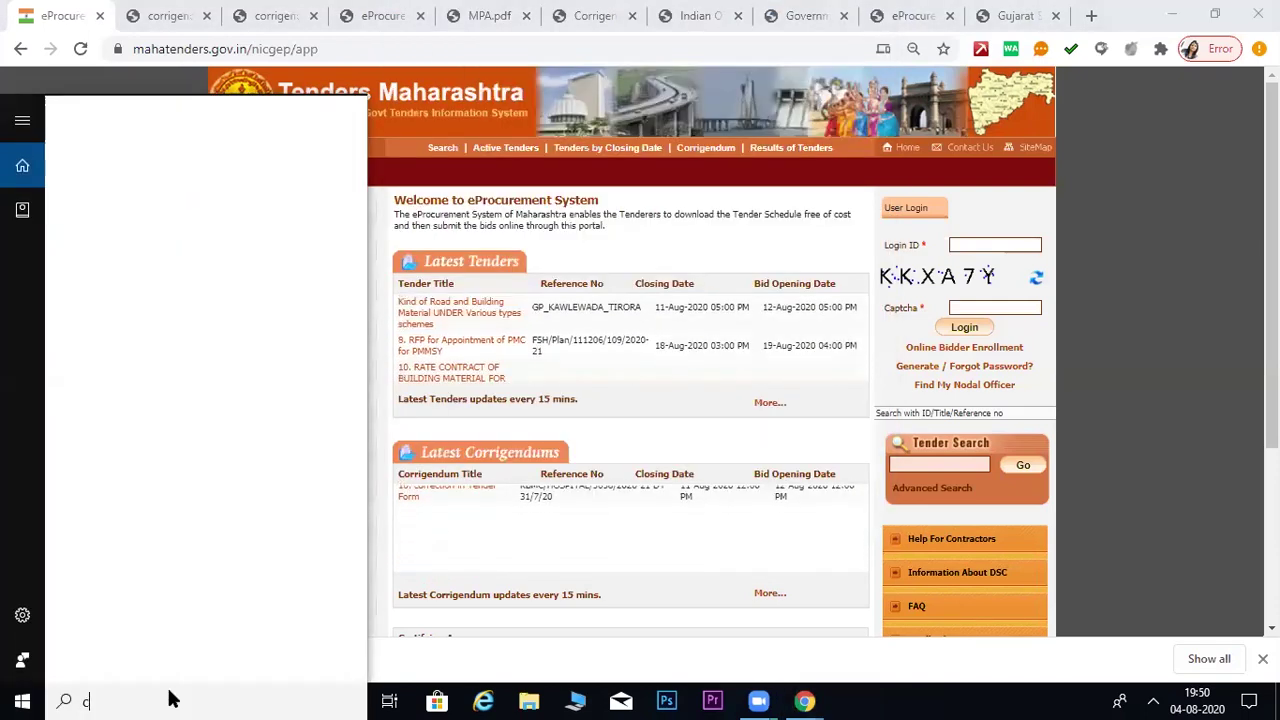
pyautogui.write('ontrol')
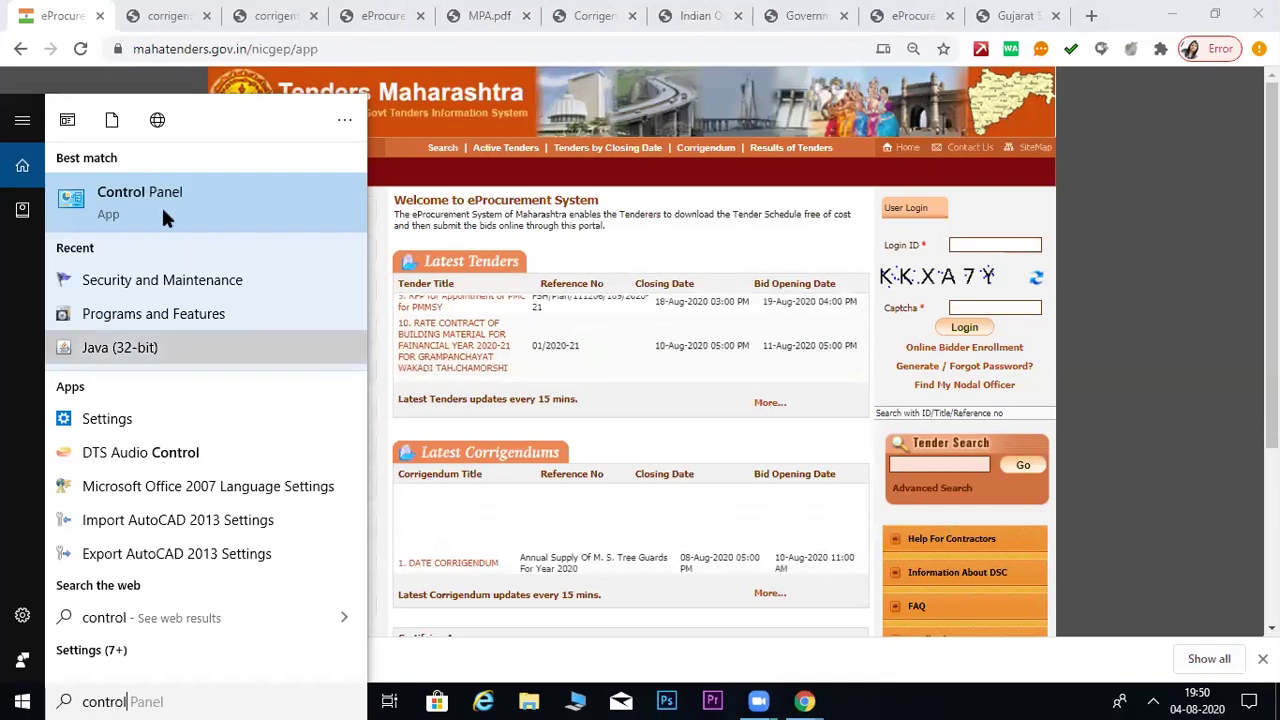
# - Open Control Panel from the search results and switch View by to Category, then Large icons
pyautogui.click(163, 189)
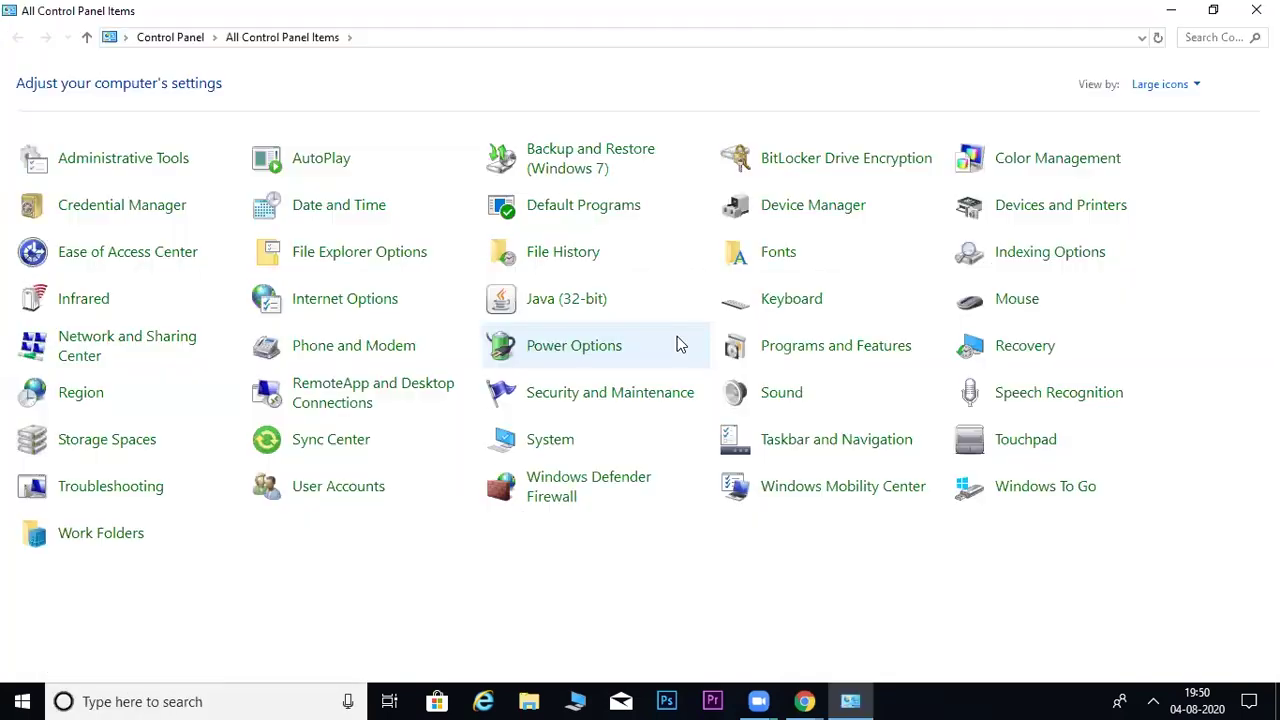
pyautogui.click(1190, 87)
pyautogui.click(1170, 108)
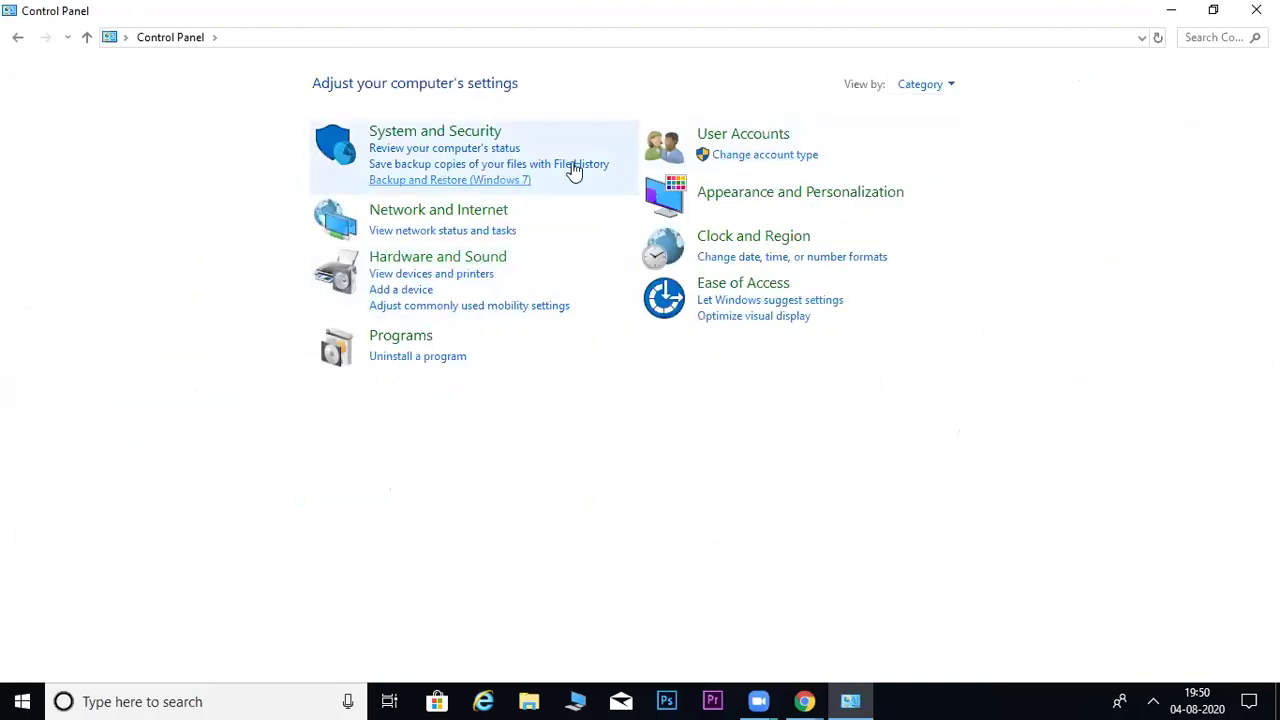
pyautogui.click(946, 90)
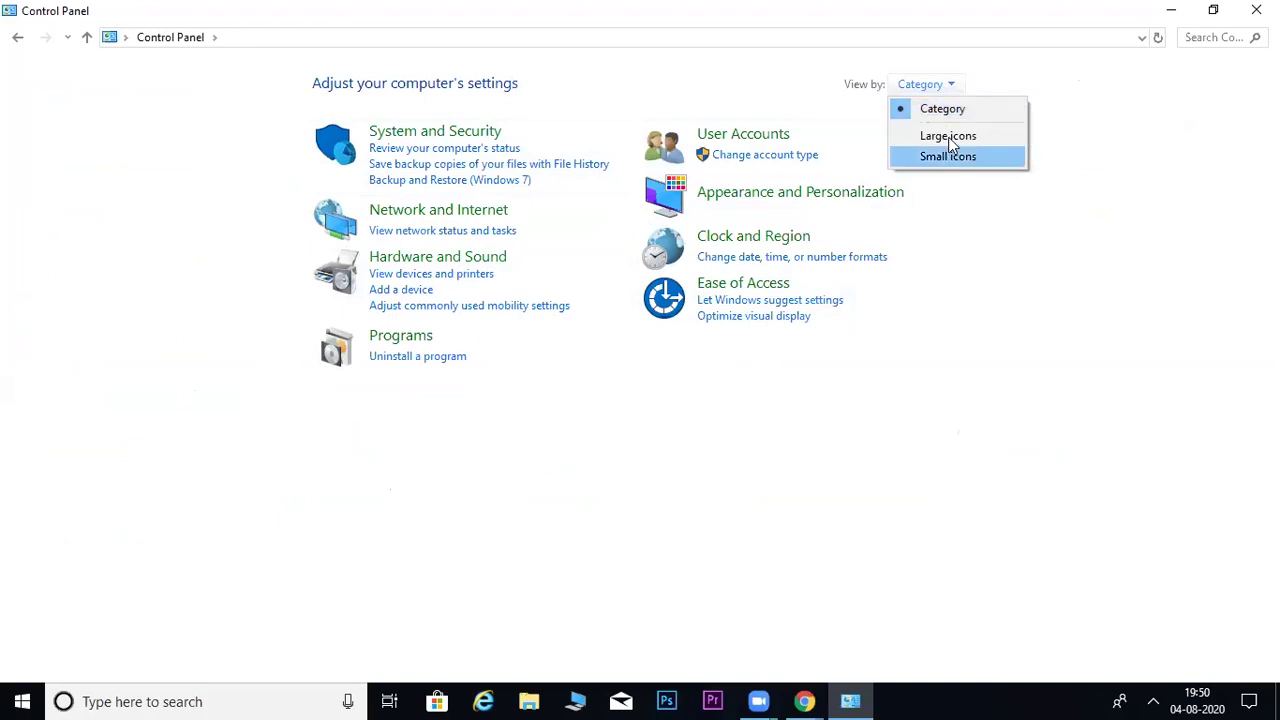
pyautogui.click(948, 137)
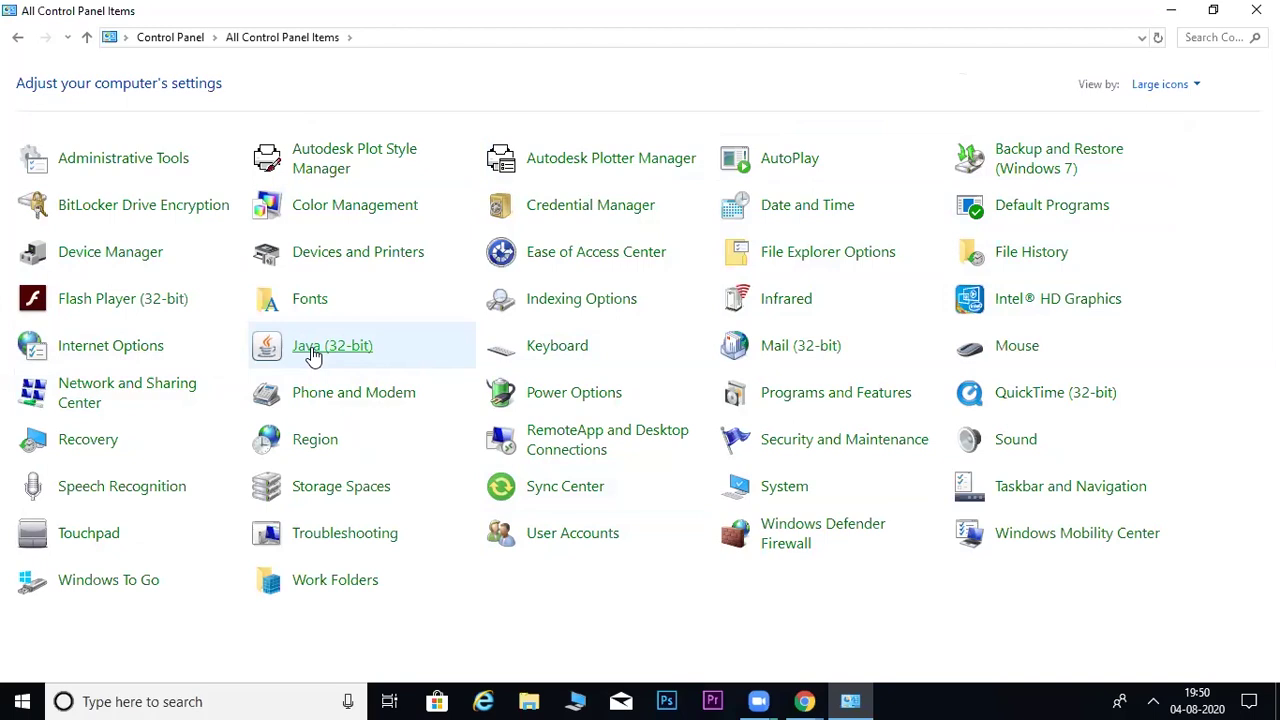
# - Open the Java (32-bit) control panel and confirm in About Java that Version 8 Update 161 is installed
pyautogui.click(313, 355)
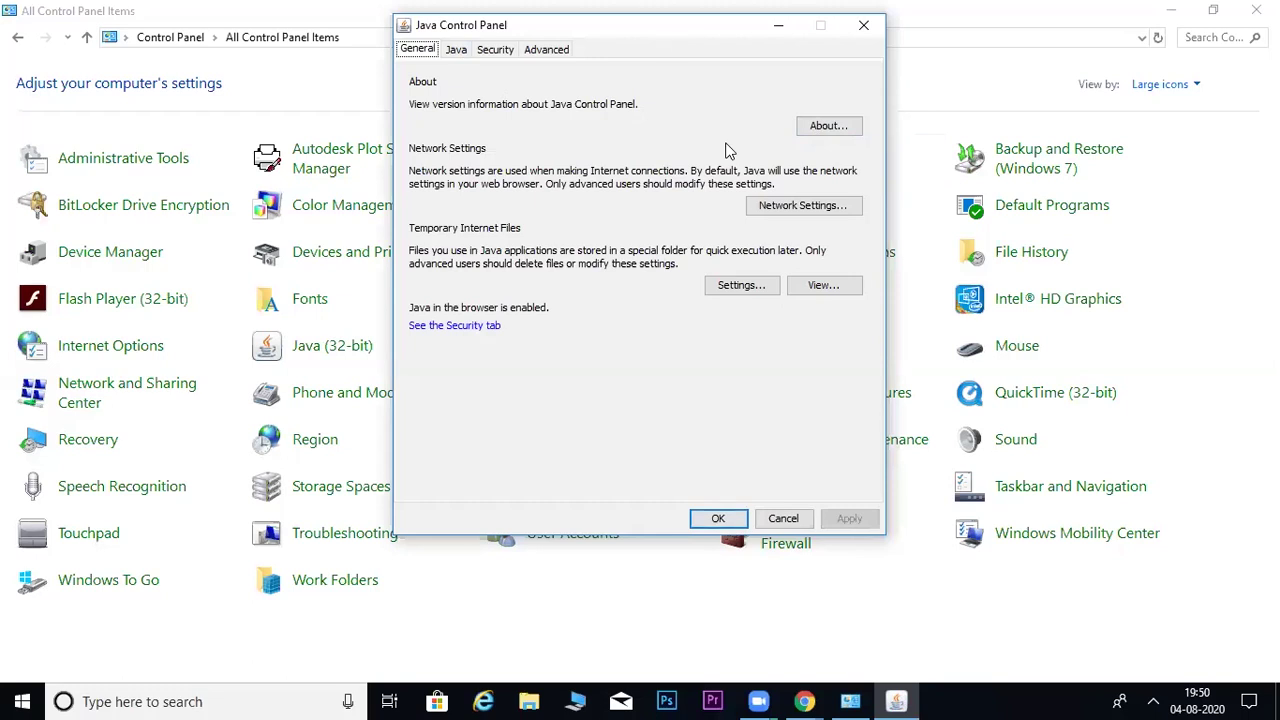
pyautogui.click(837, 138)
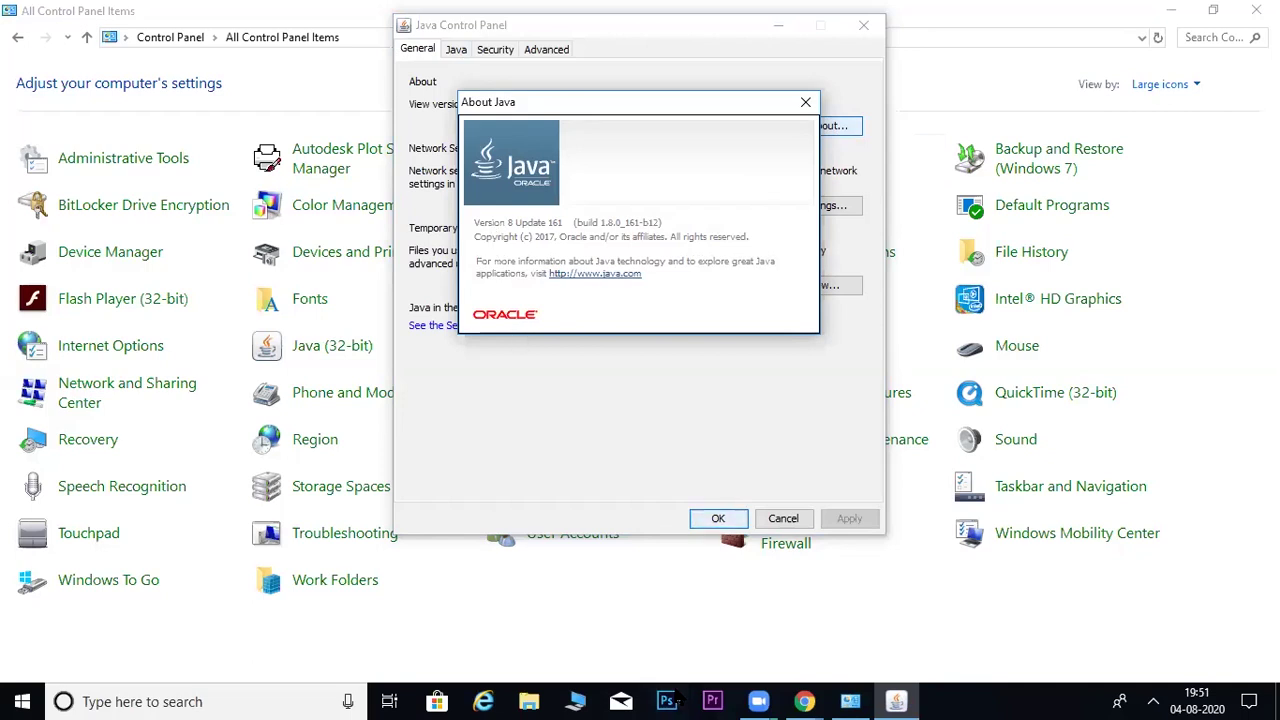
pyautogui.click(805, 102)
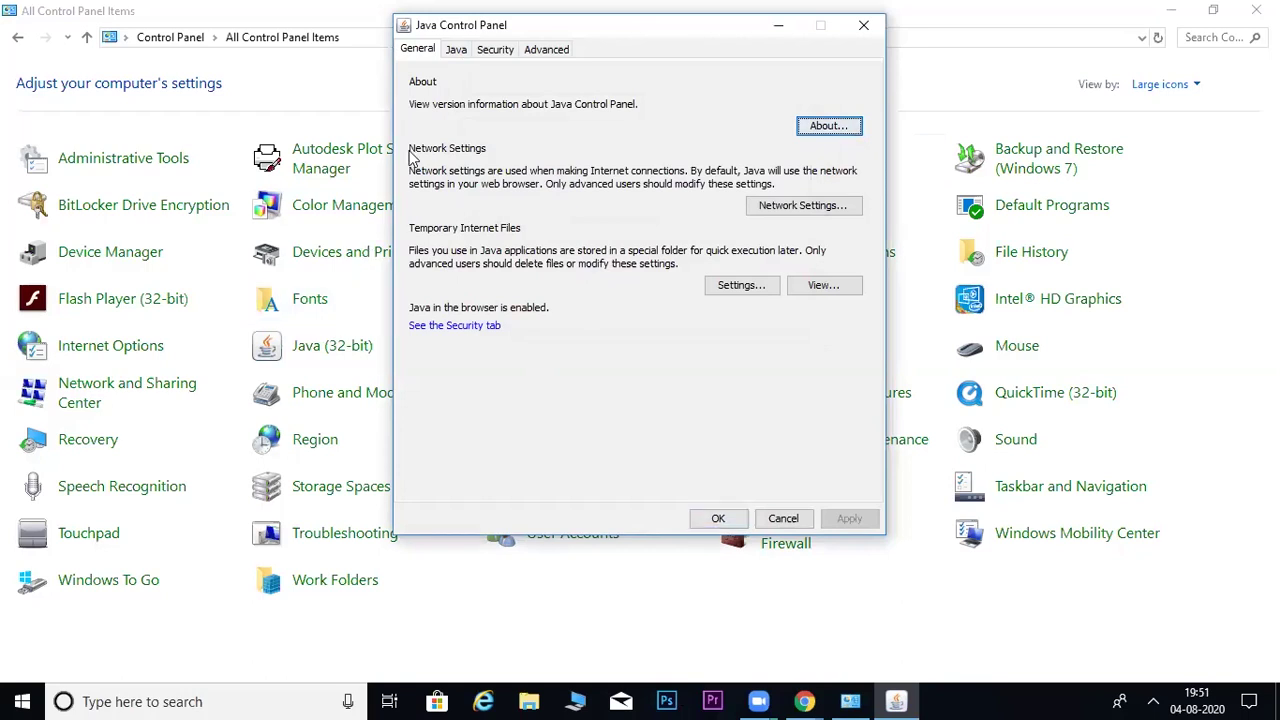
pyautogui.click(456, 52)
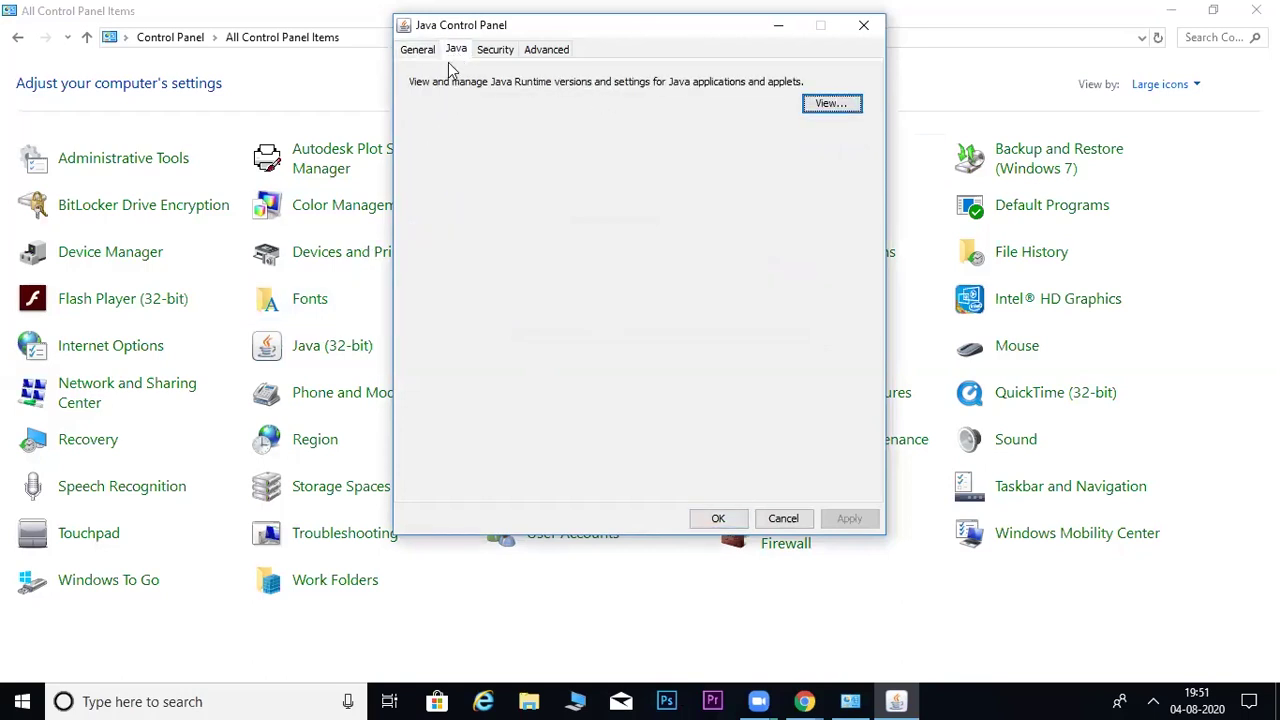
pyautogui.click(829, 104)
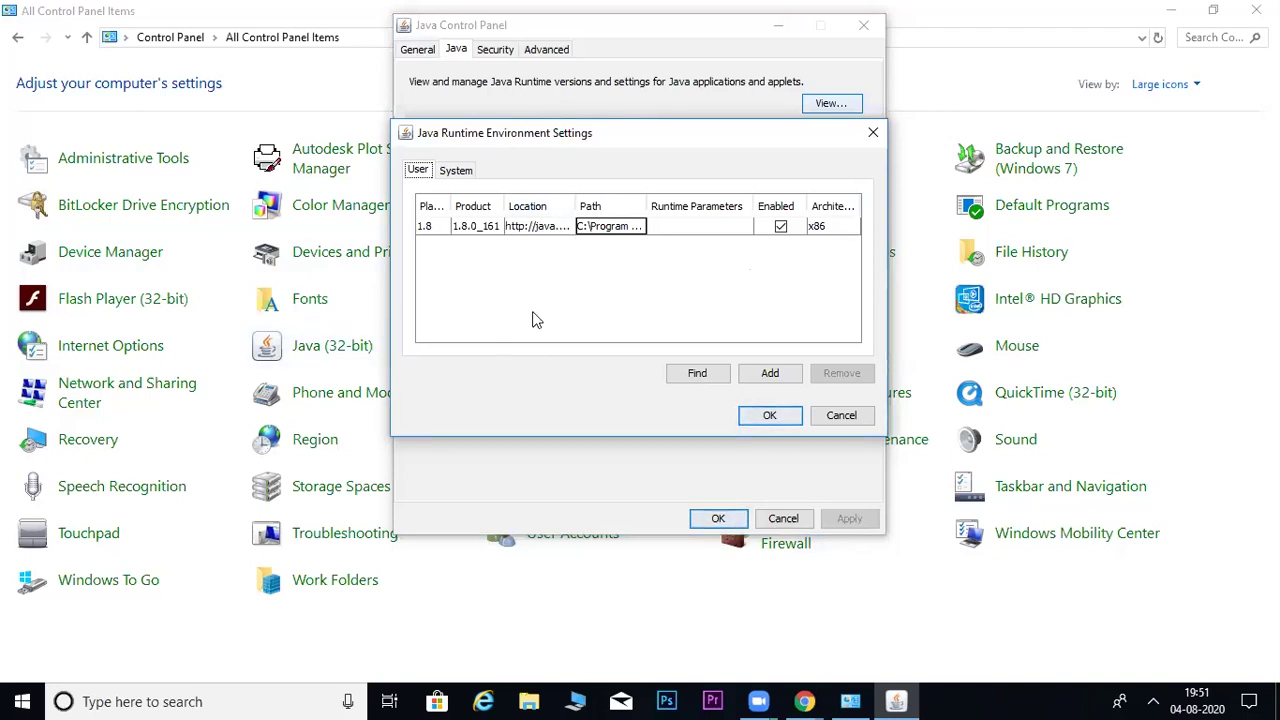
pyautogui.click(838, 417)
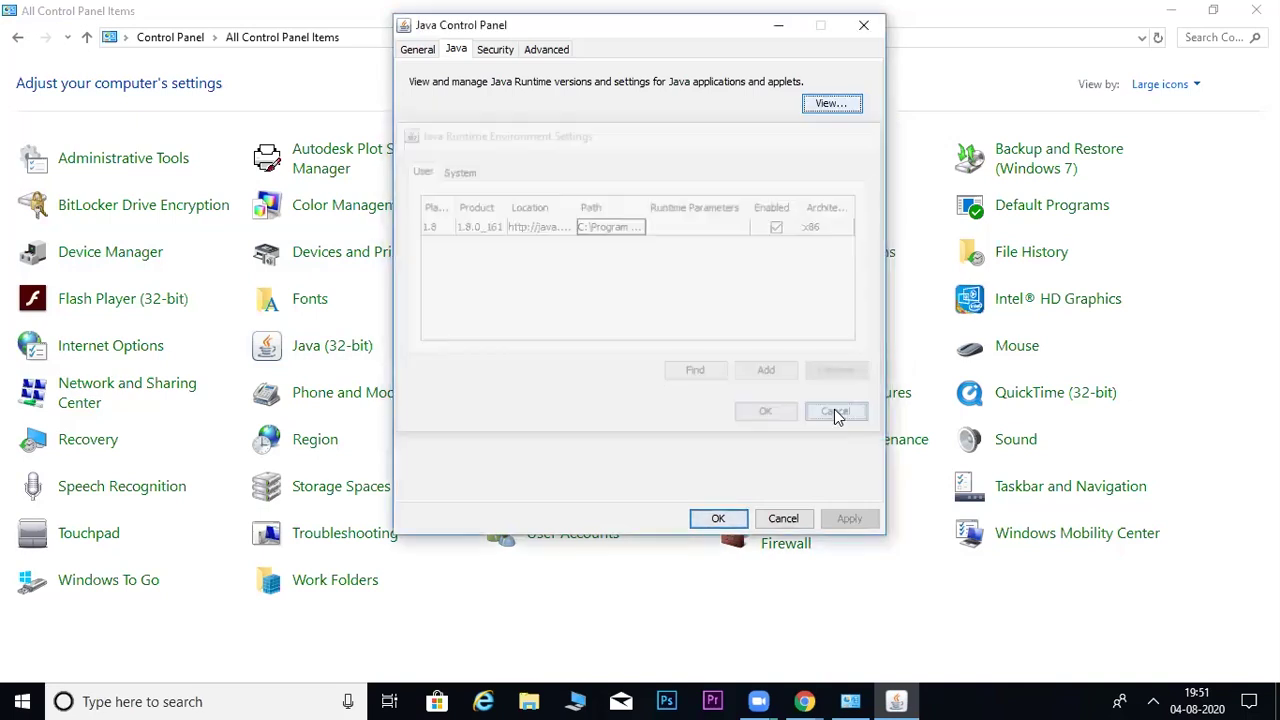
pyautogui.click(420, 50)
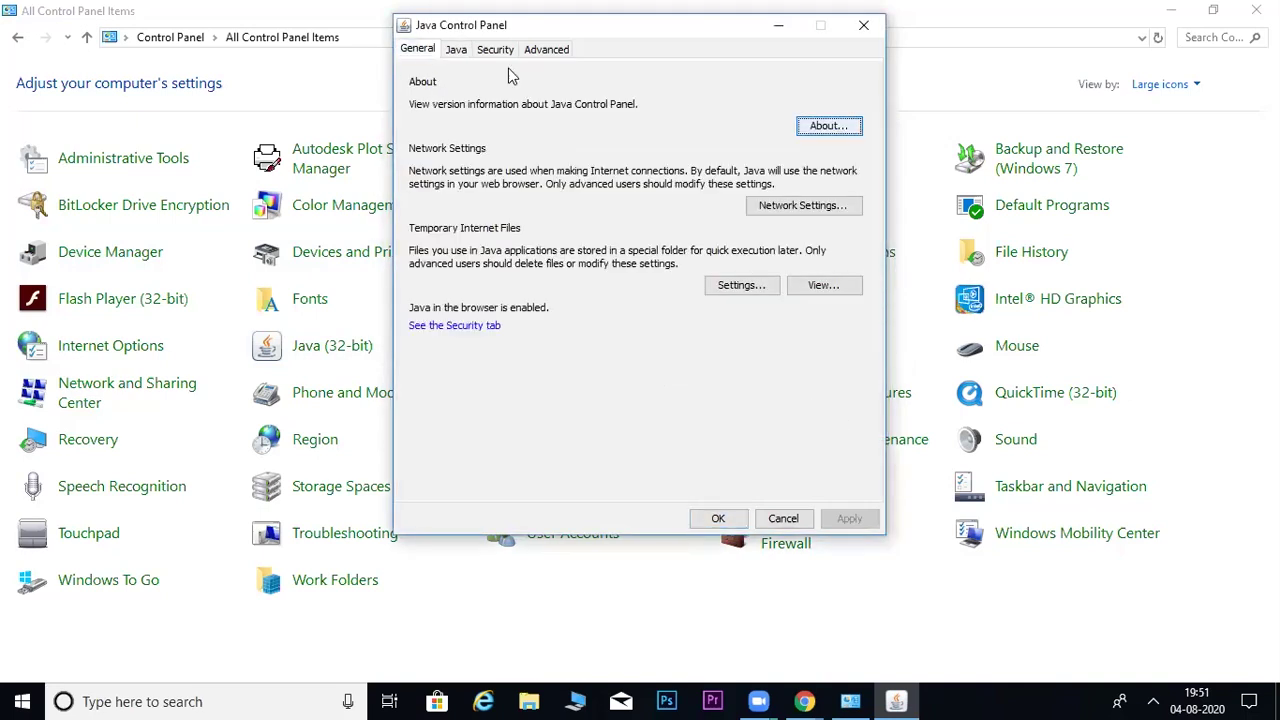
pyautogui.click(455, 55)
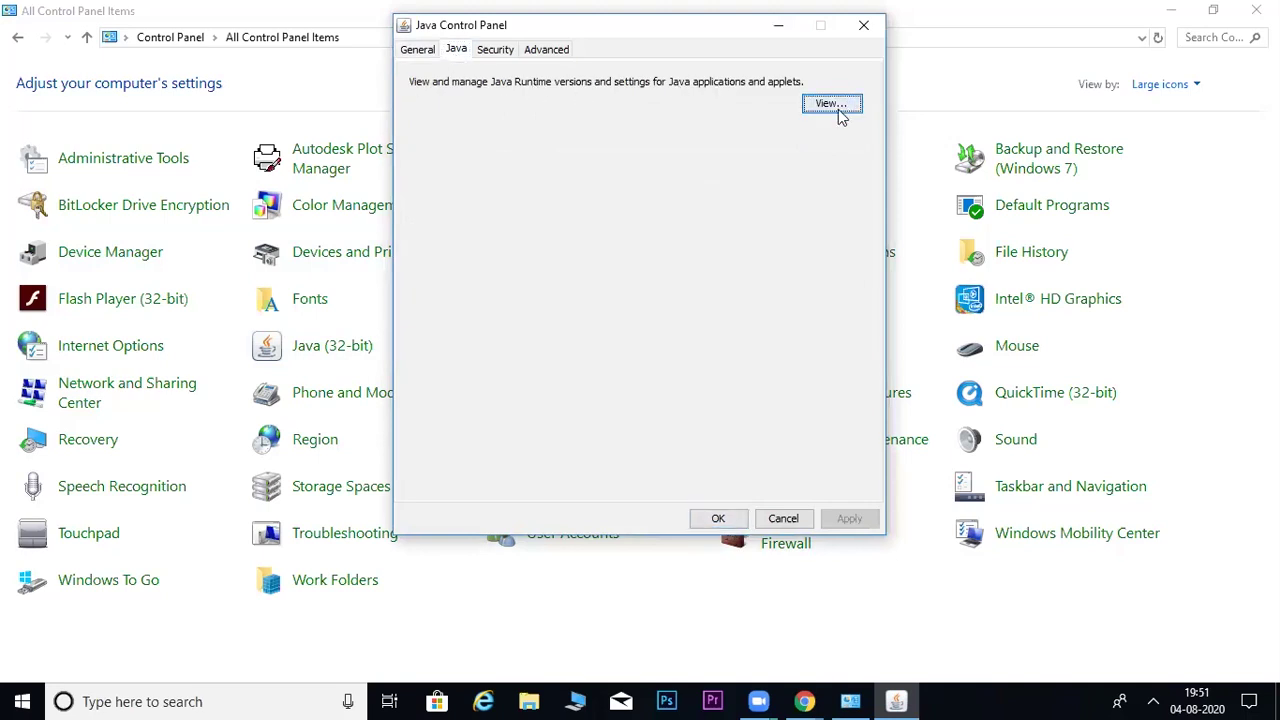
pyautogui.click(838, 110)
pyautogui.click(870, 131)
pyautogui.click(415, 52)
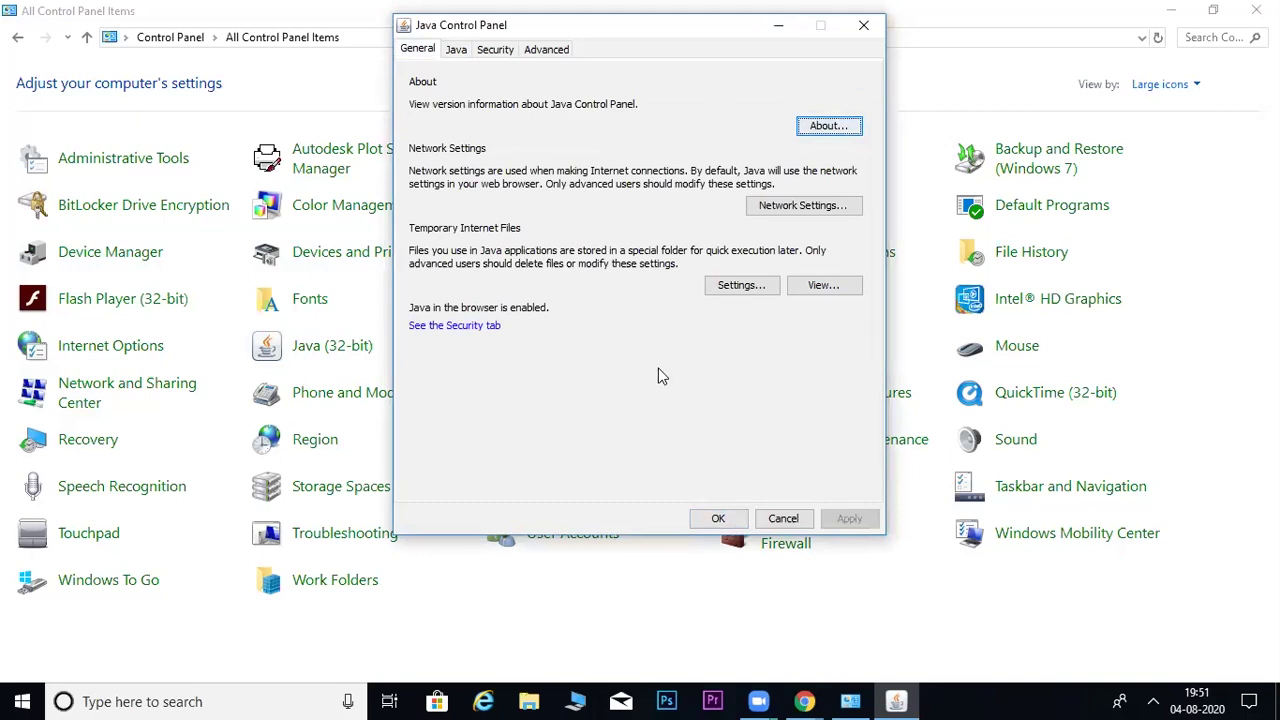
# - Delete the temporary Java files, including installed applications and applets
pyautogui.click(741, 290)
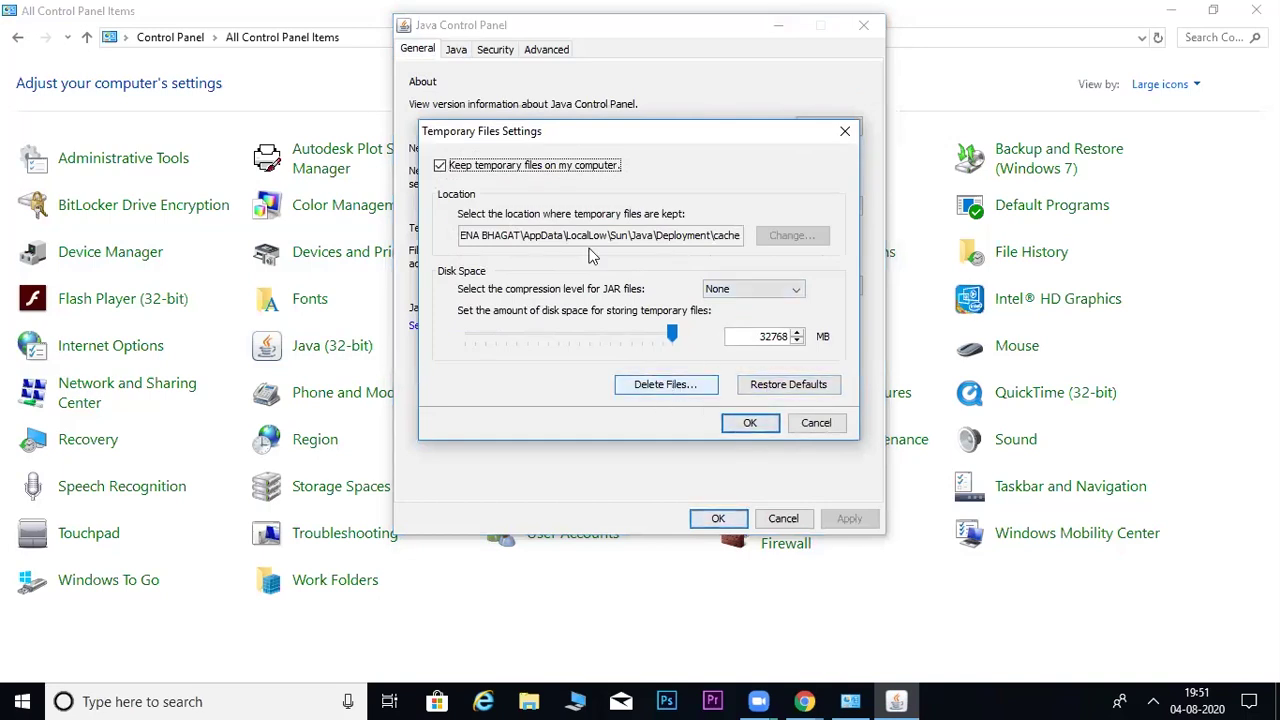
pyautogui.click(672, 388)
pyautogui.click(595, 308)
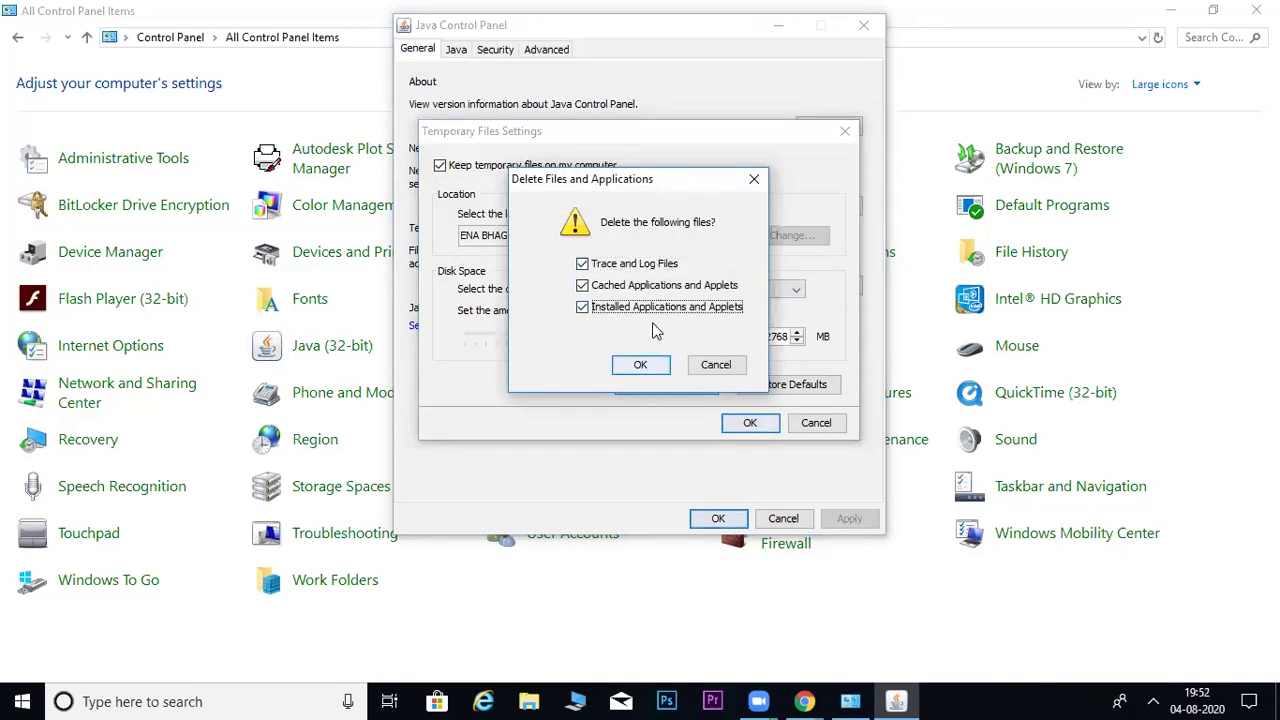
pyautogui.click(643, 366)
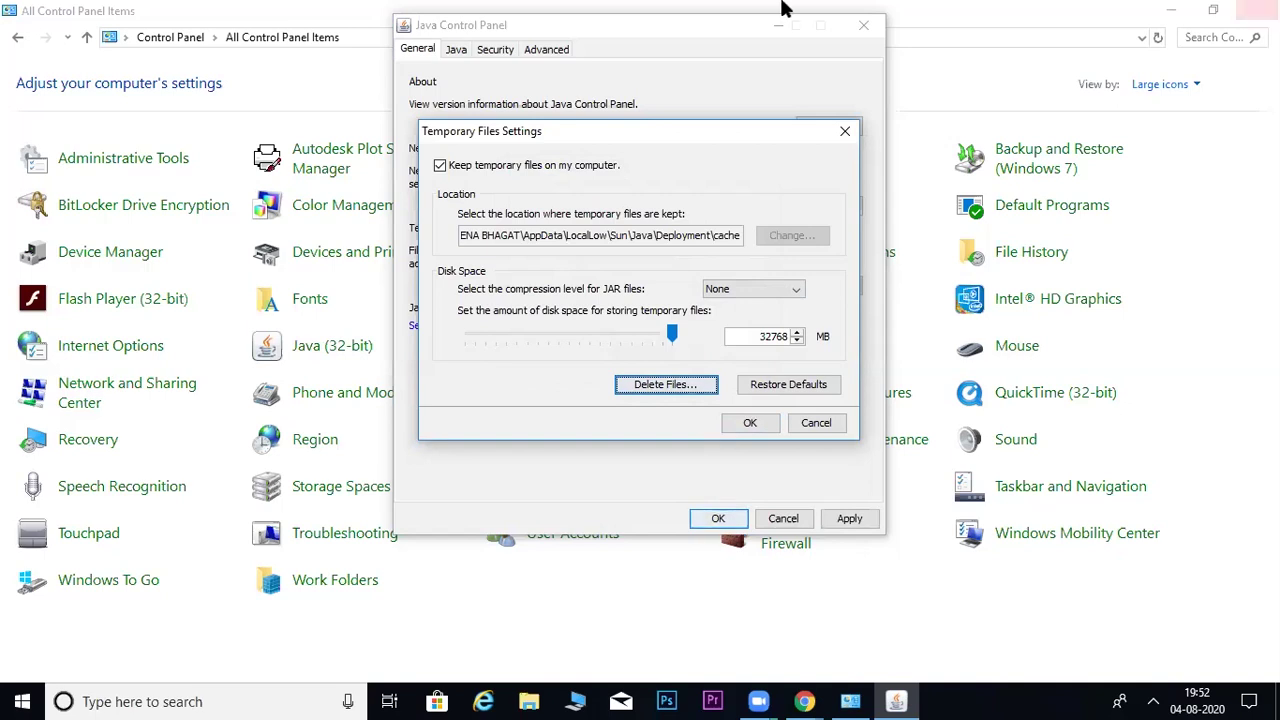
# - Cancel the repeated deletion, keep JAR compression at None, and close Temporary Files Settings
pyautogui.click(690, 386)
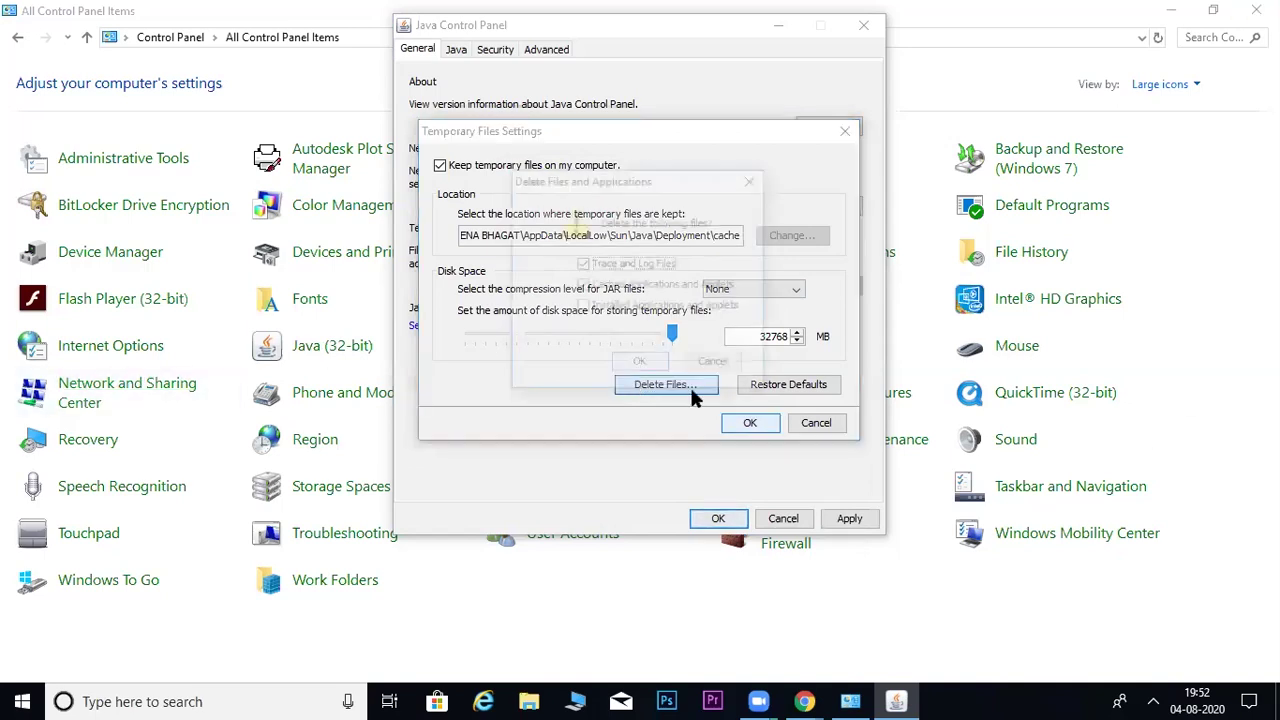
pyautogui.click(715, 366)
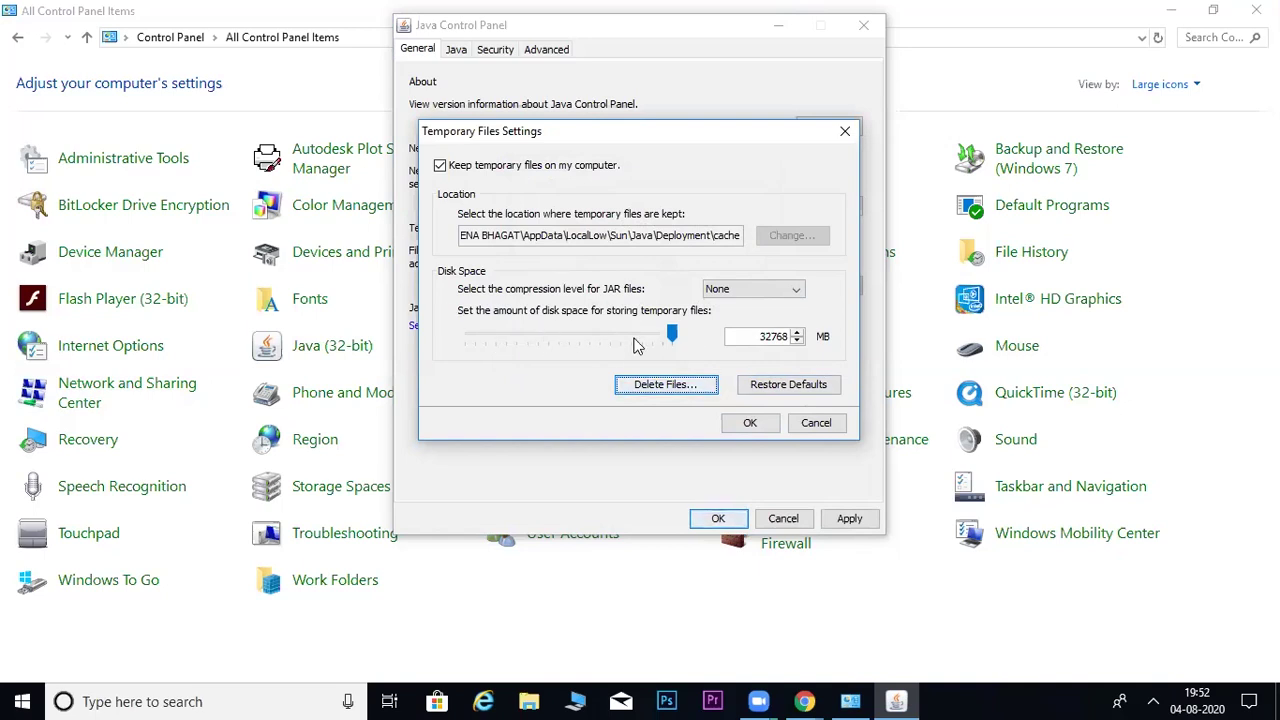
pyautogui.click(676, 336)
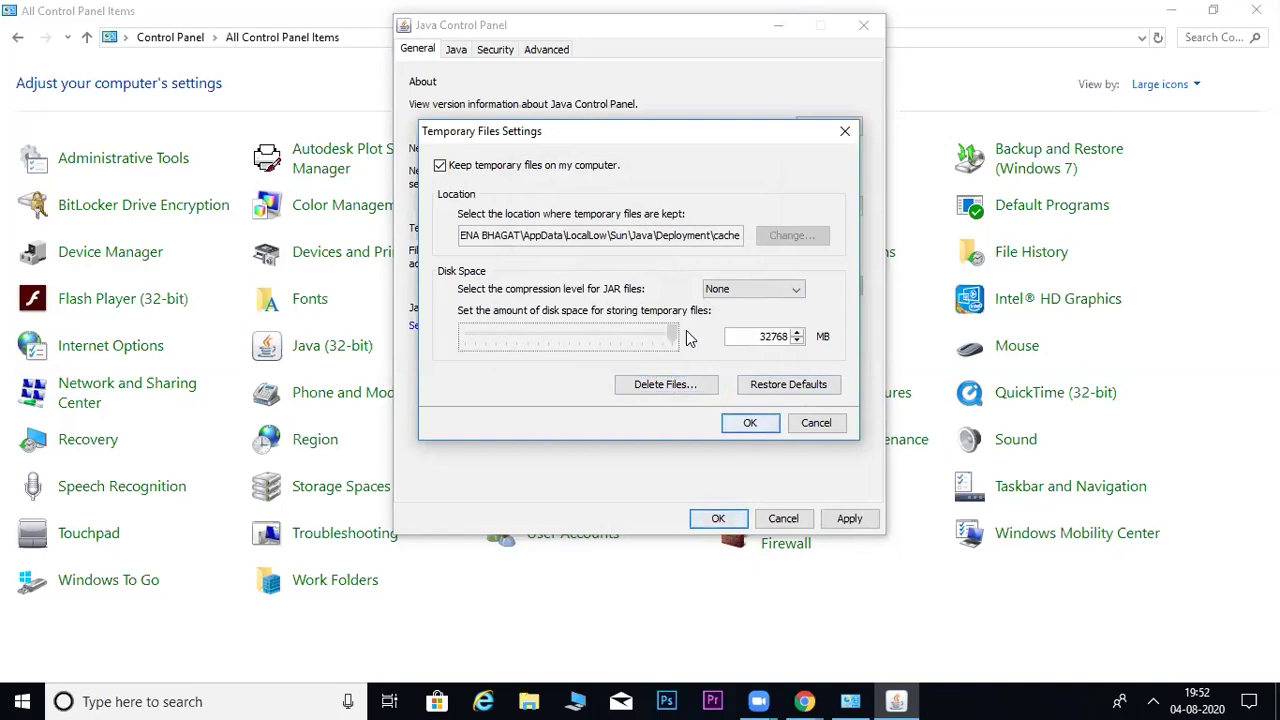
pyautogui.click(761, 290)
pyautogui.click(765, 299)
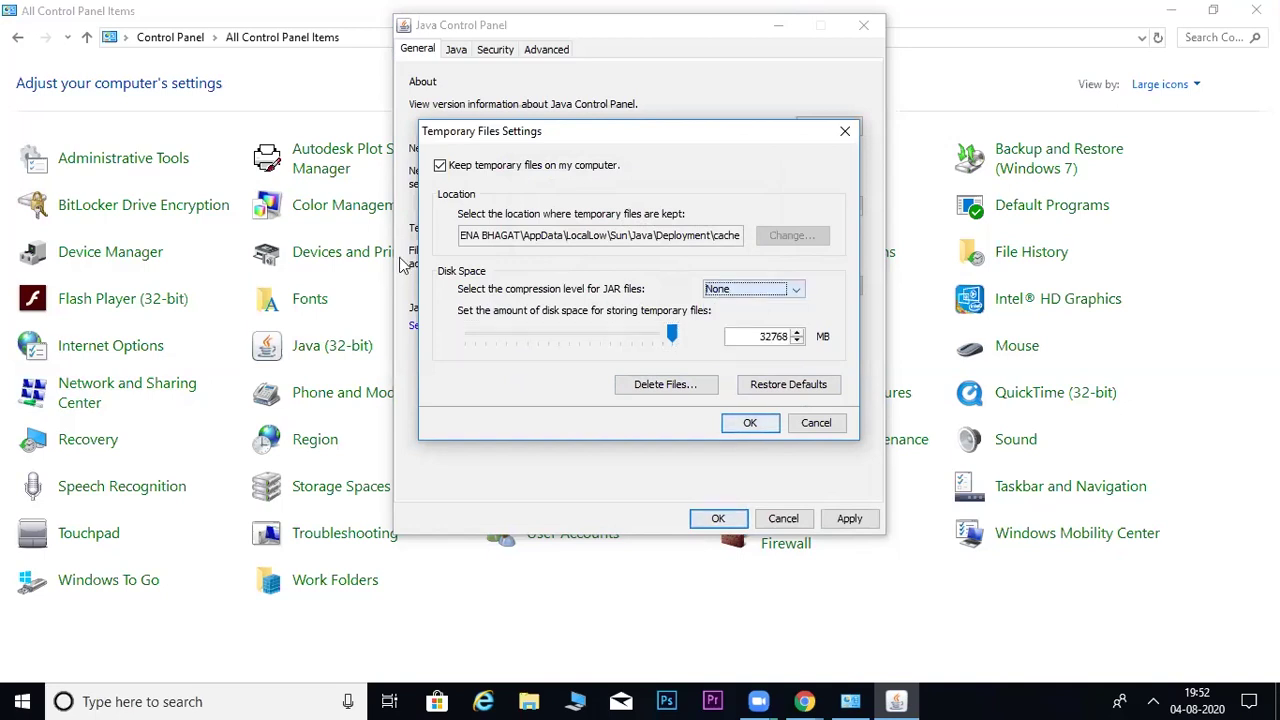
pyautogui.click(749, 423)
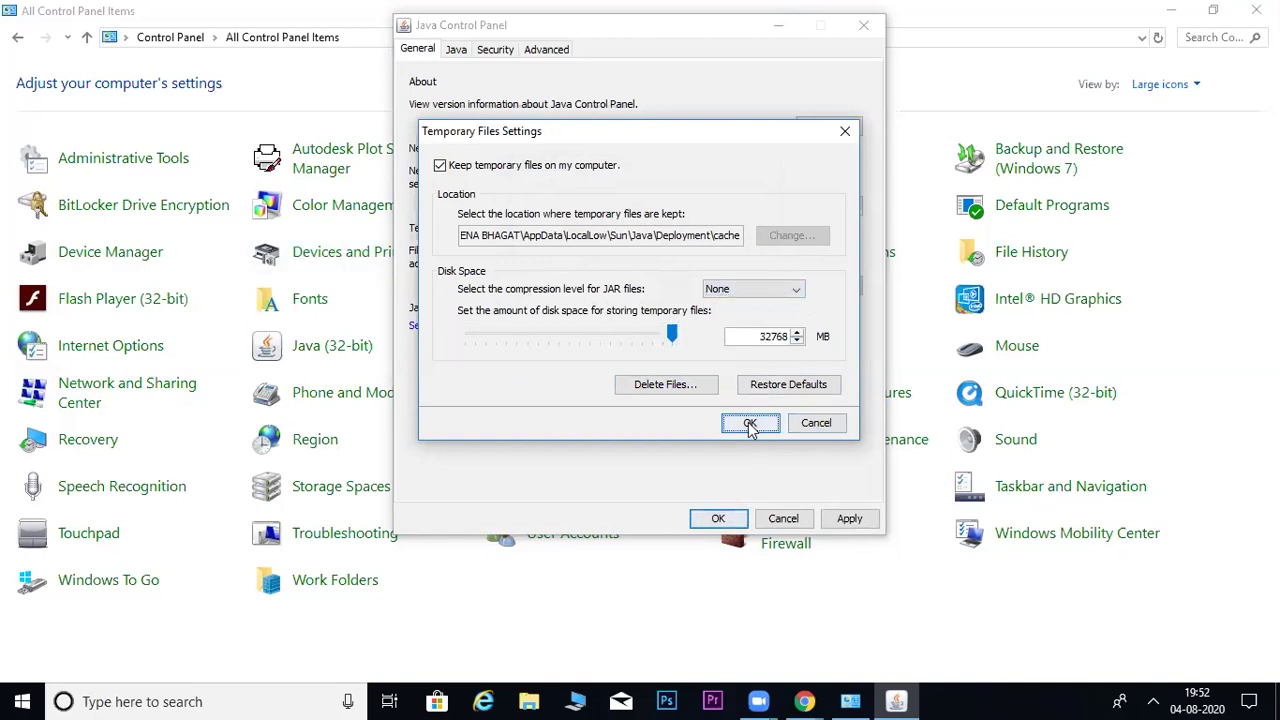
# - Browse the General and Java tabs and review the installed Java runtime versions
pyautogui.click(472, 333)
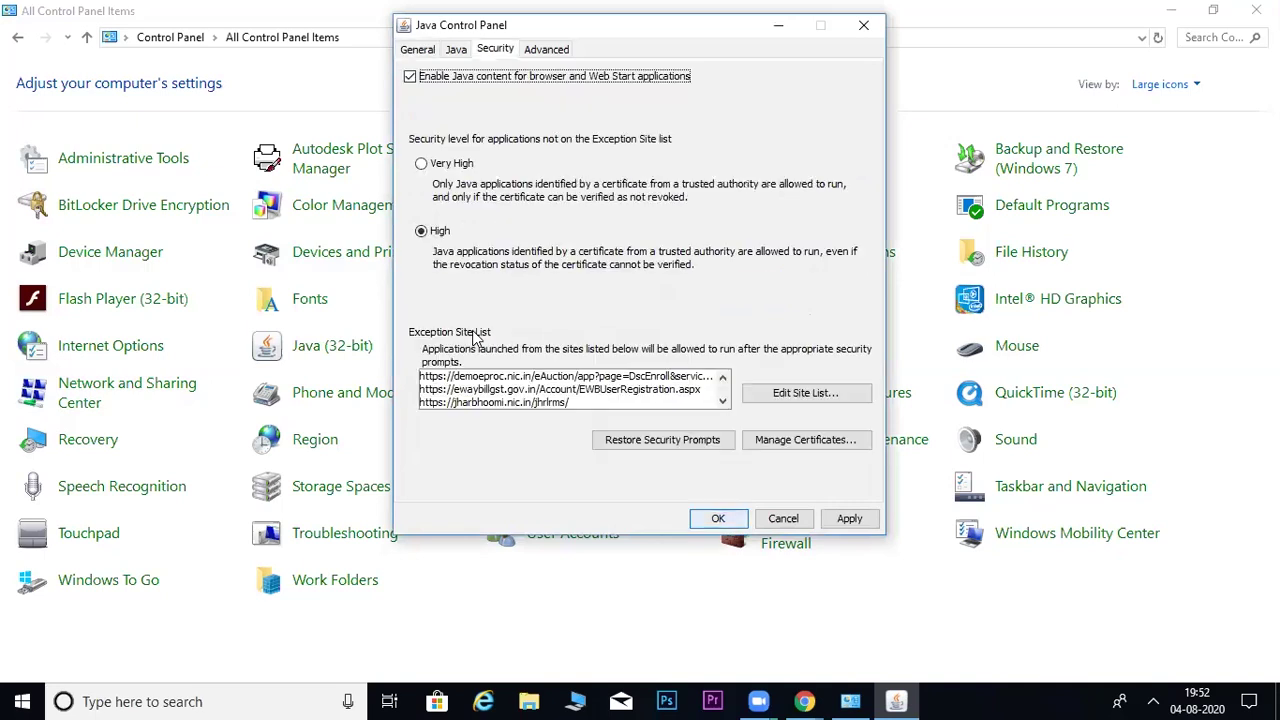
pyautogui.click(430, 52)
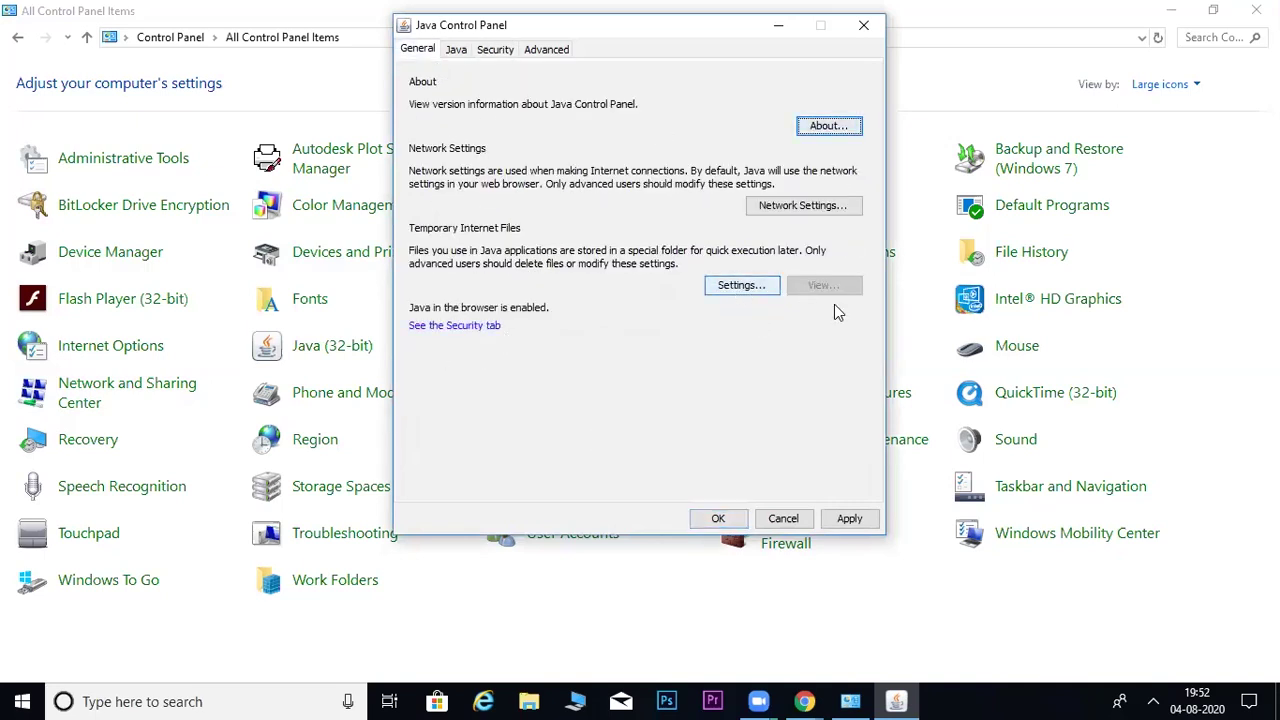
pyautogui.click(456, 52)
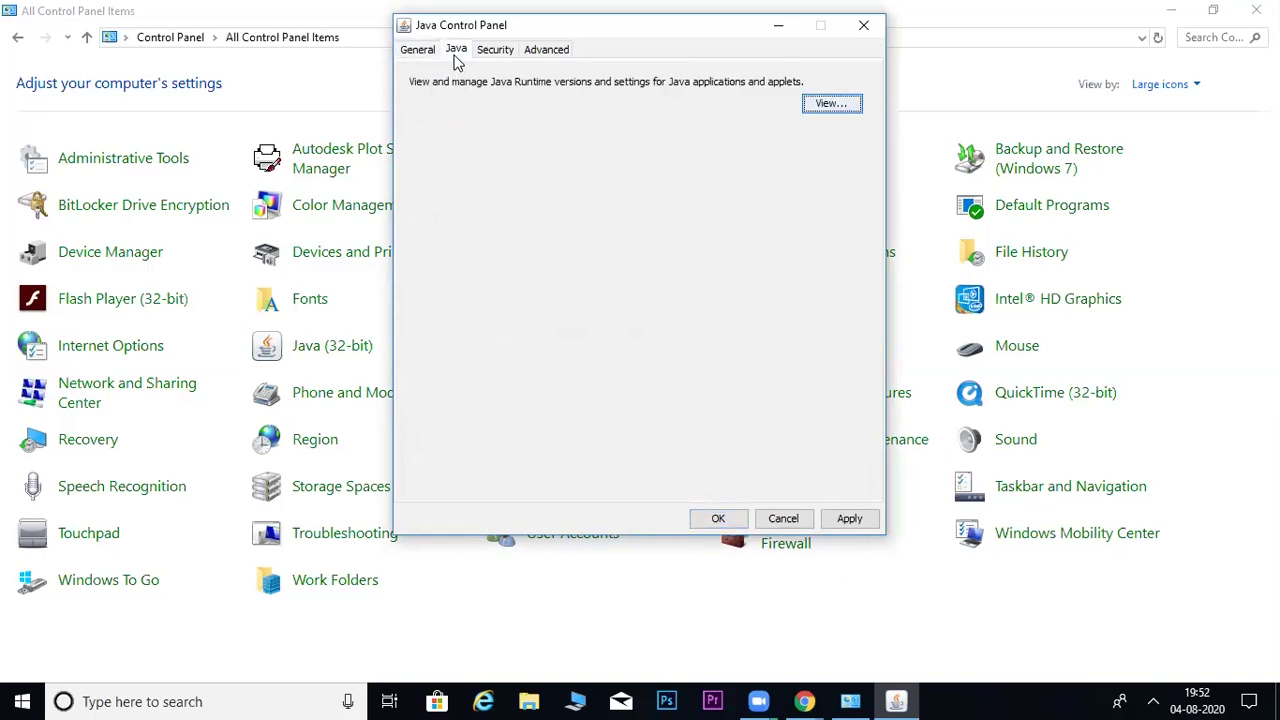
pyautogui.click(834, 104)
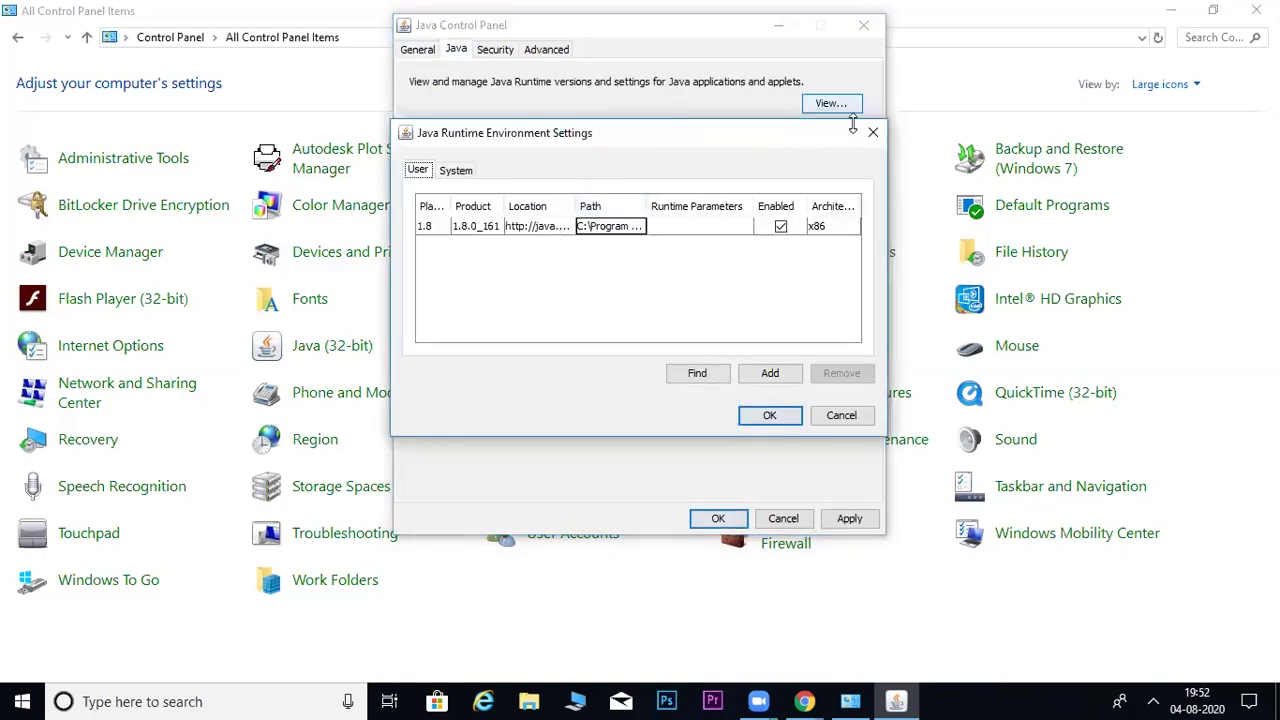
pyautogui.click(873, 133)
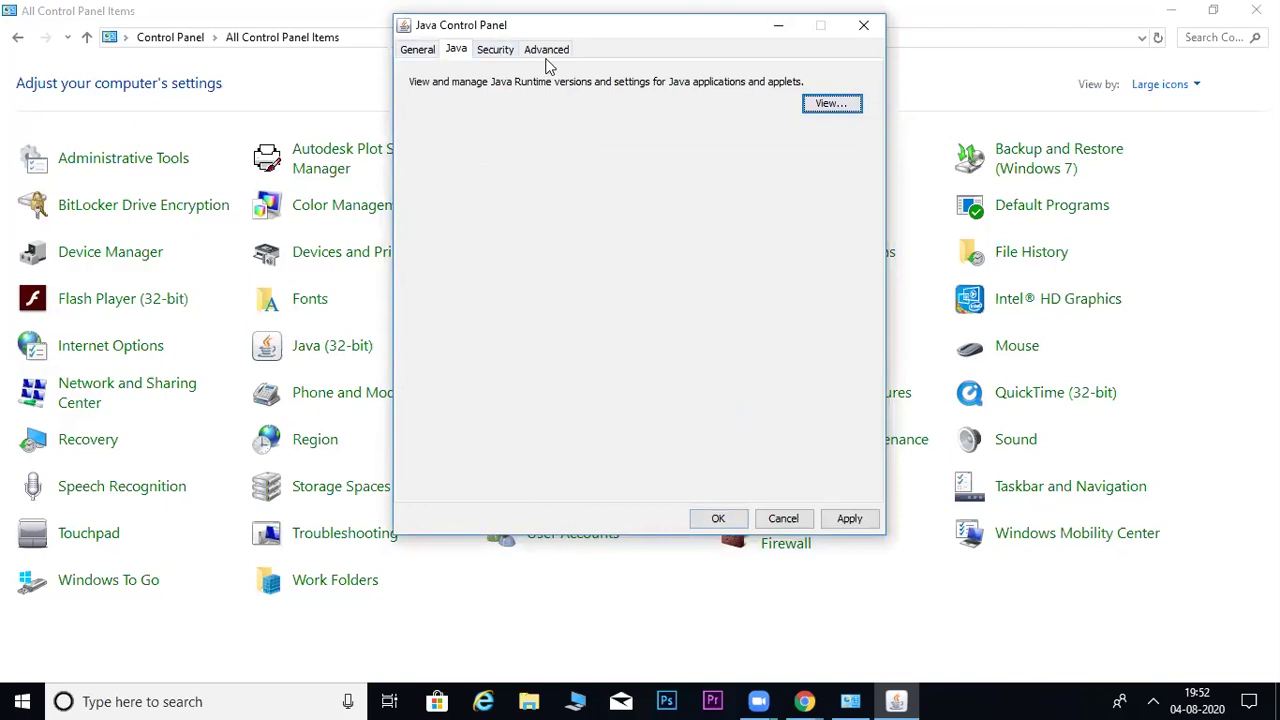
# - Show the Security tab, leaving Enable Java content in the browser checked
pyautogui.click(496, 52)
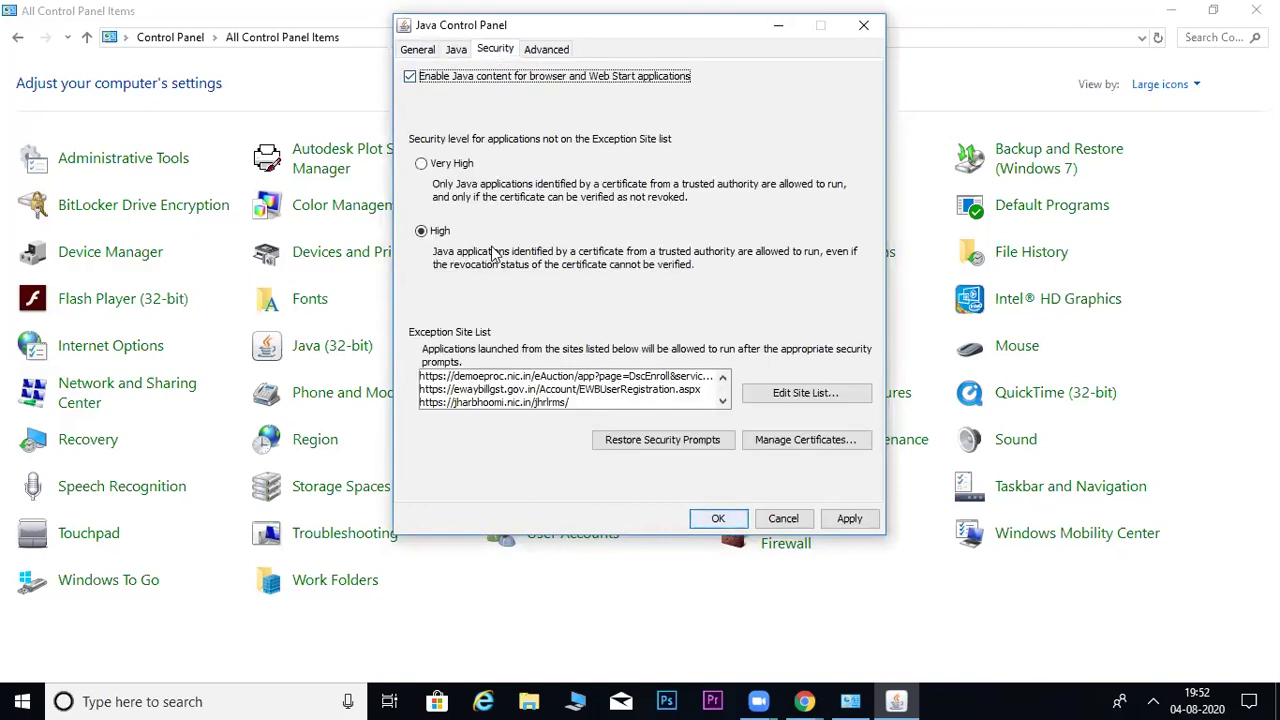
pyautogui.click(420, 50)
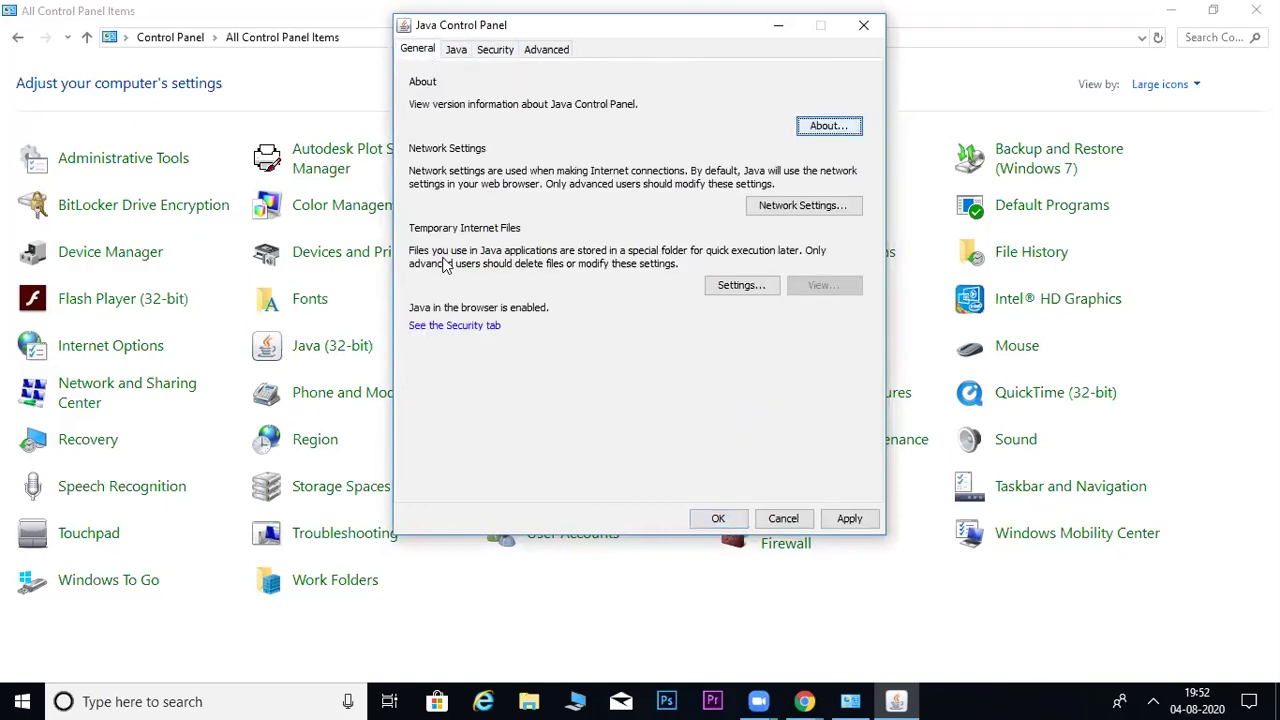
pyautogui.click(466, 328)
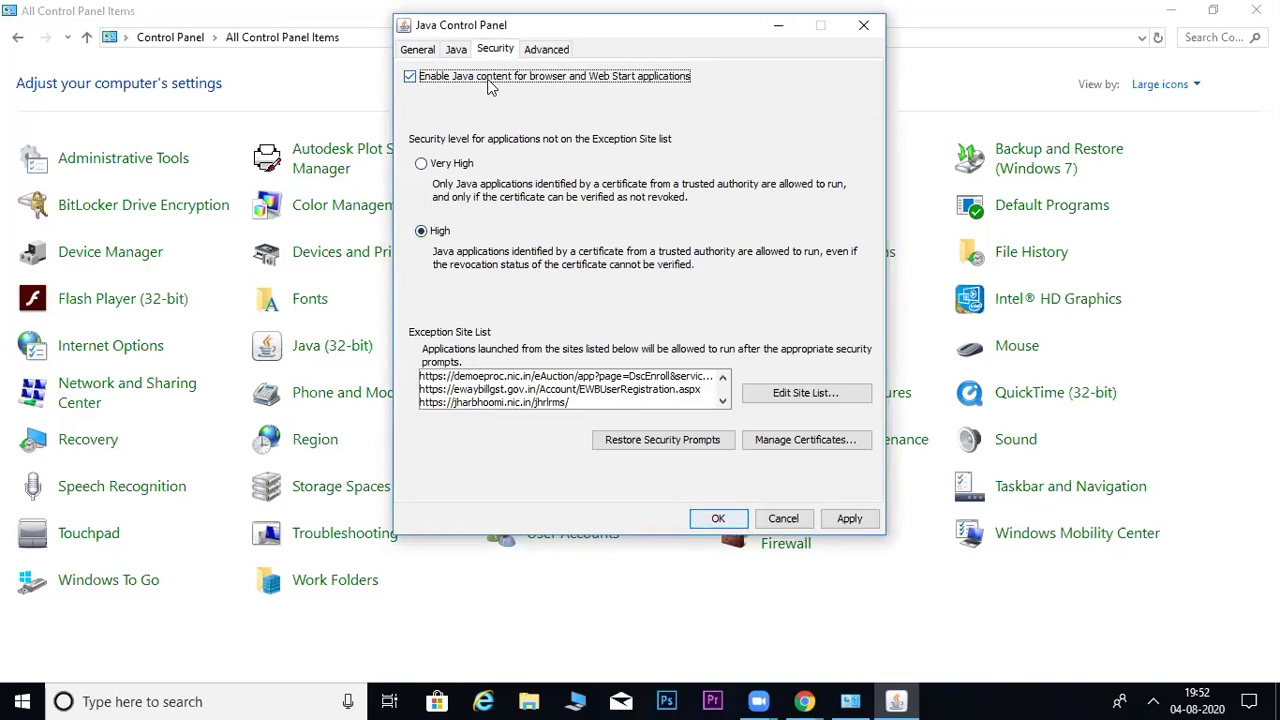
pyautogui.click(411, 77)
pyautogui.click(414, 83)
pyautogui.click(786, 394)
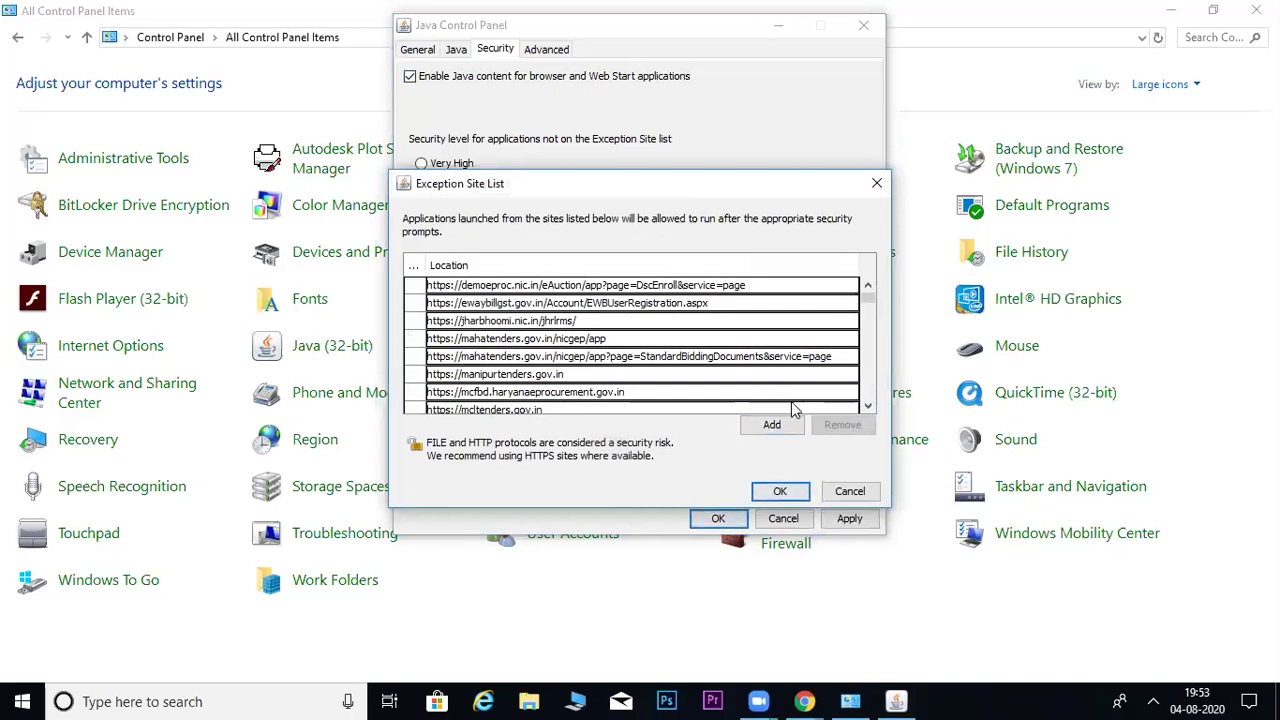
pyautogui.moveTo(868, 303); pyautogui.dragTo(868, 440)
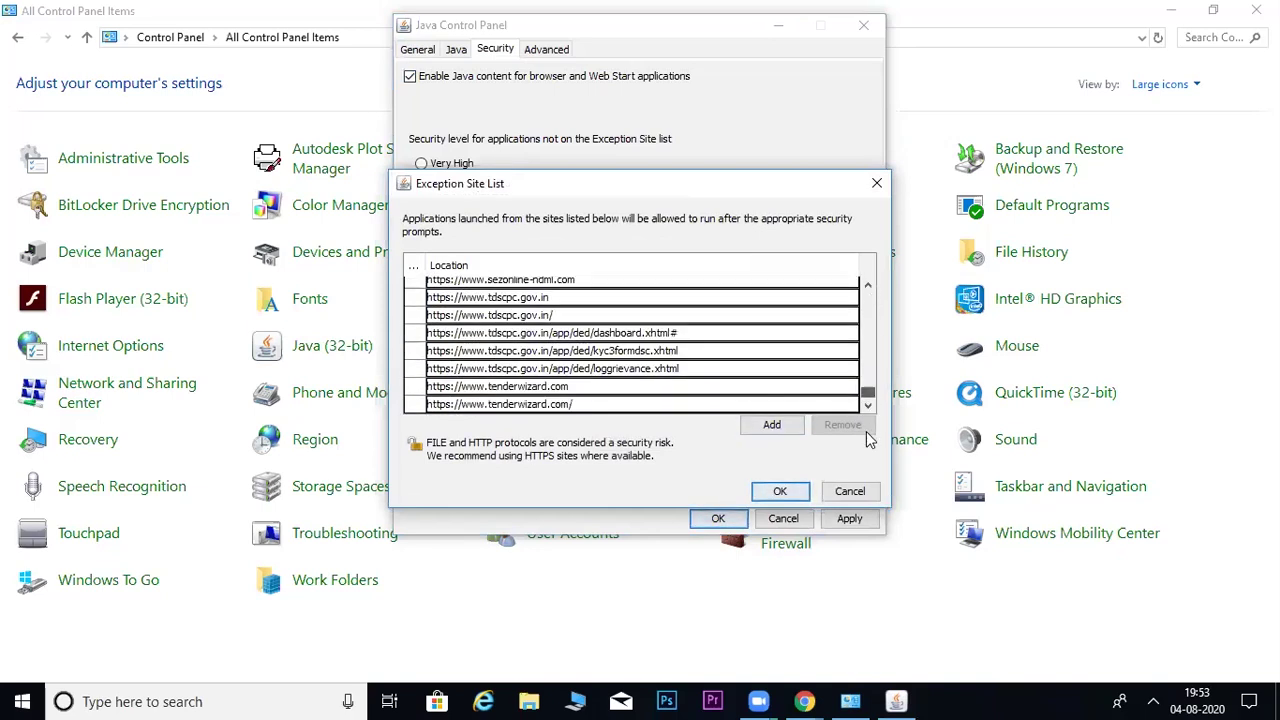
pyautogui.click(778, 424)
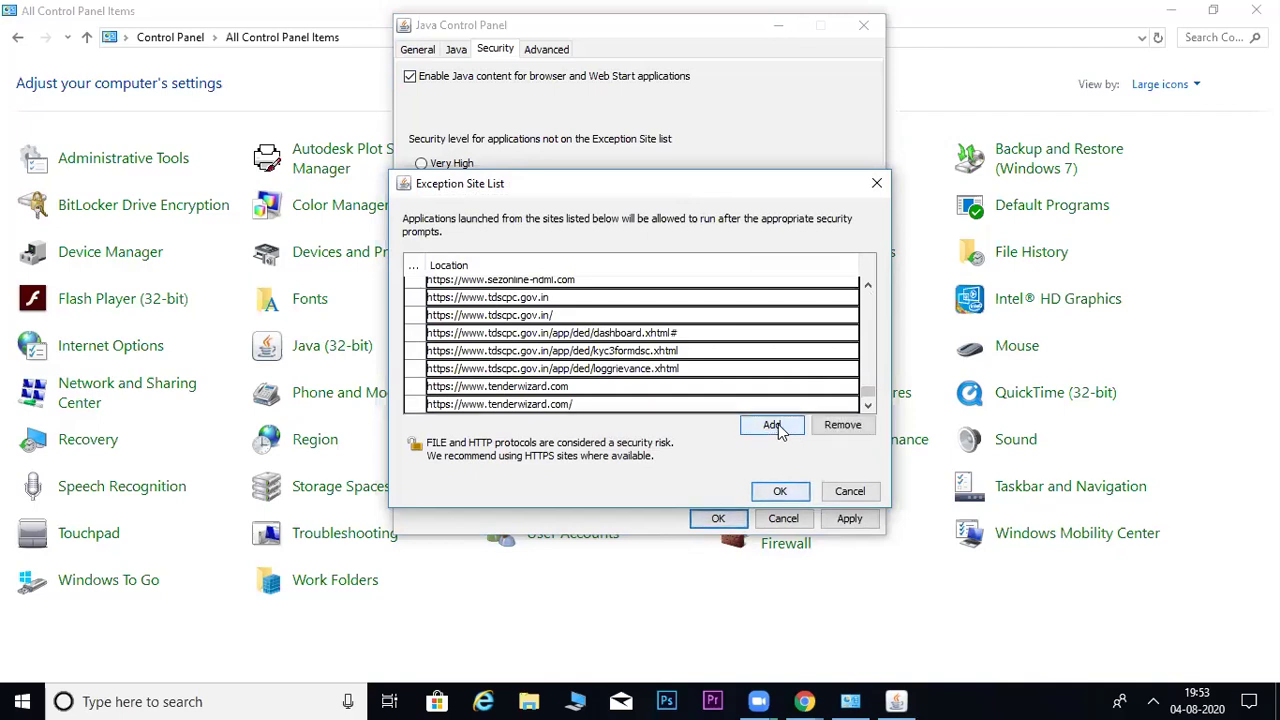
pyautogui.click(867, 406)
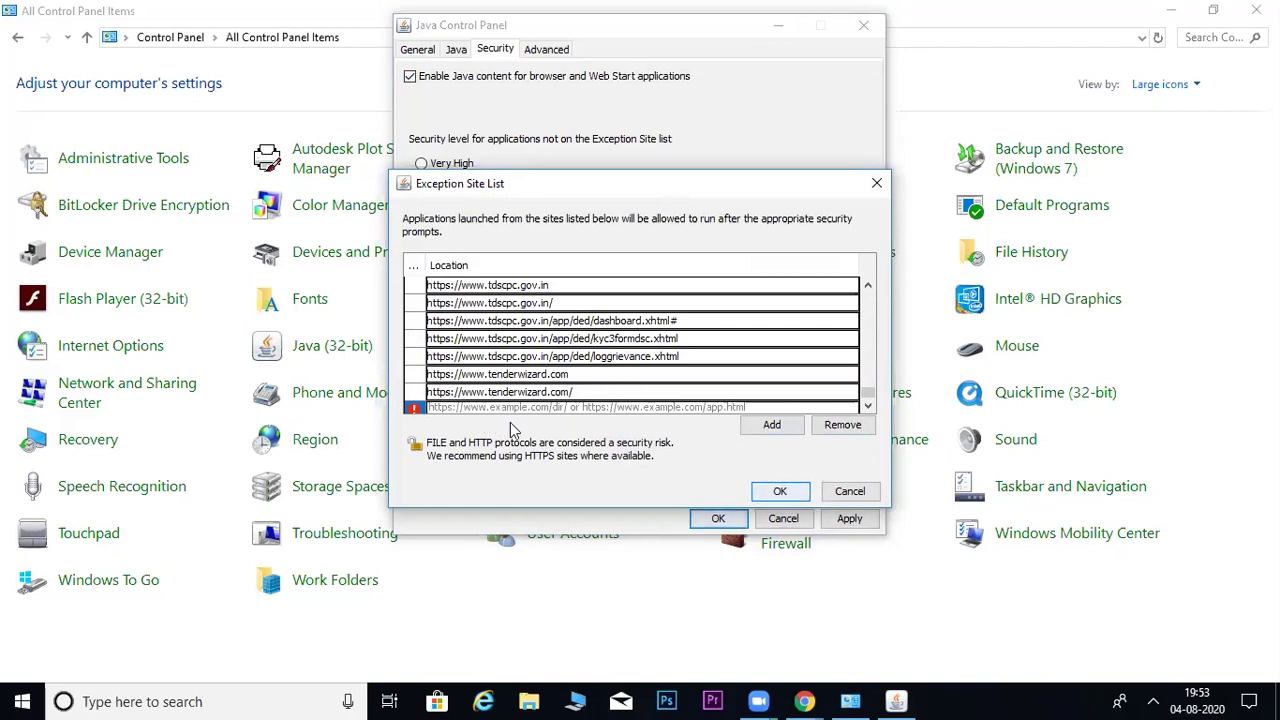
pyautogui.write('https://mahatenders.gov.in/nicgep/app')
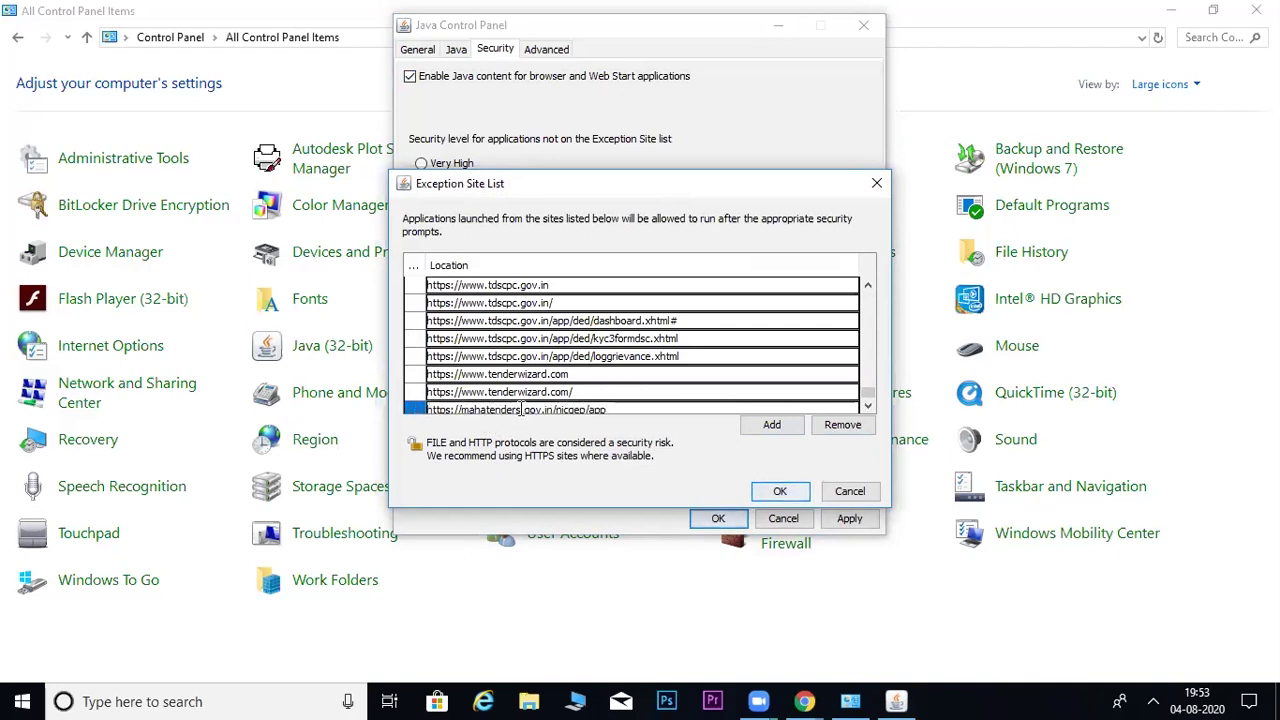
pyautogui.press('Return')
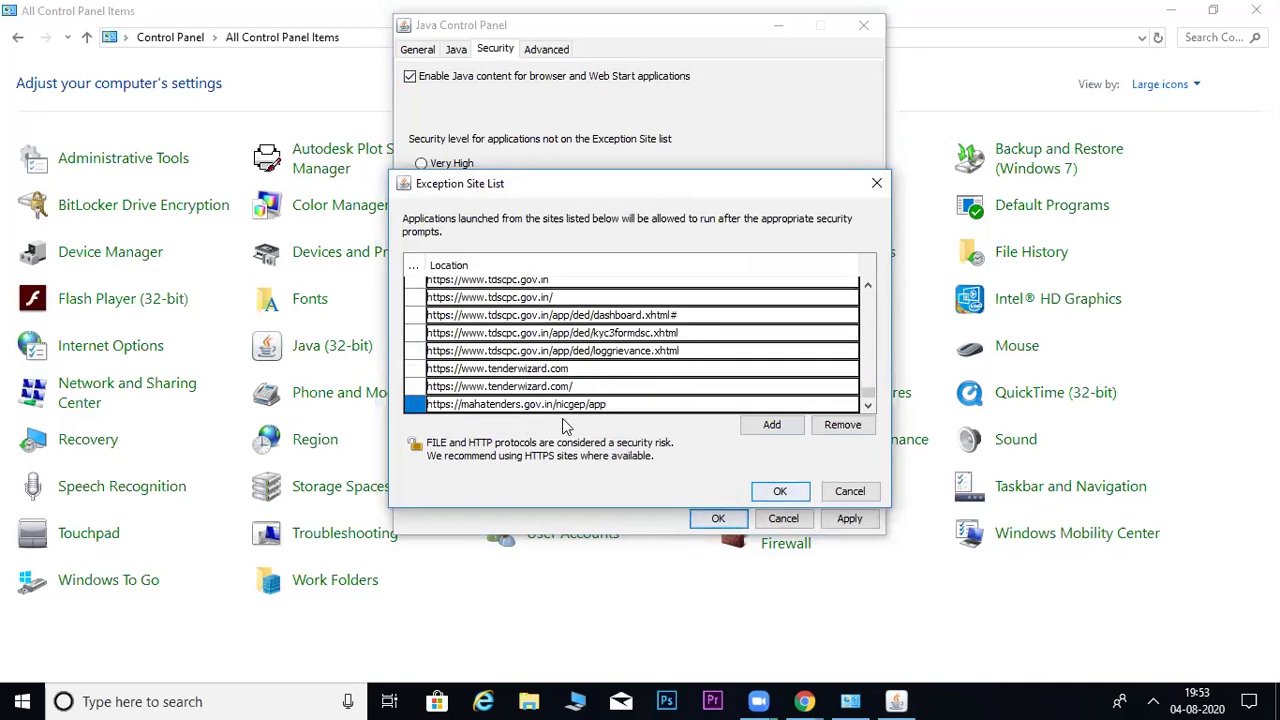
pyautogui.click(776, 494)
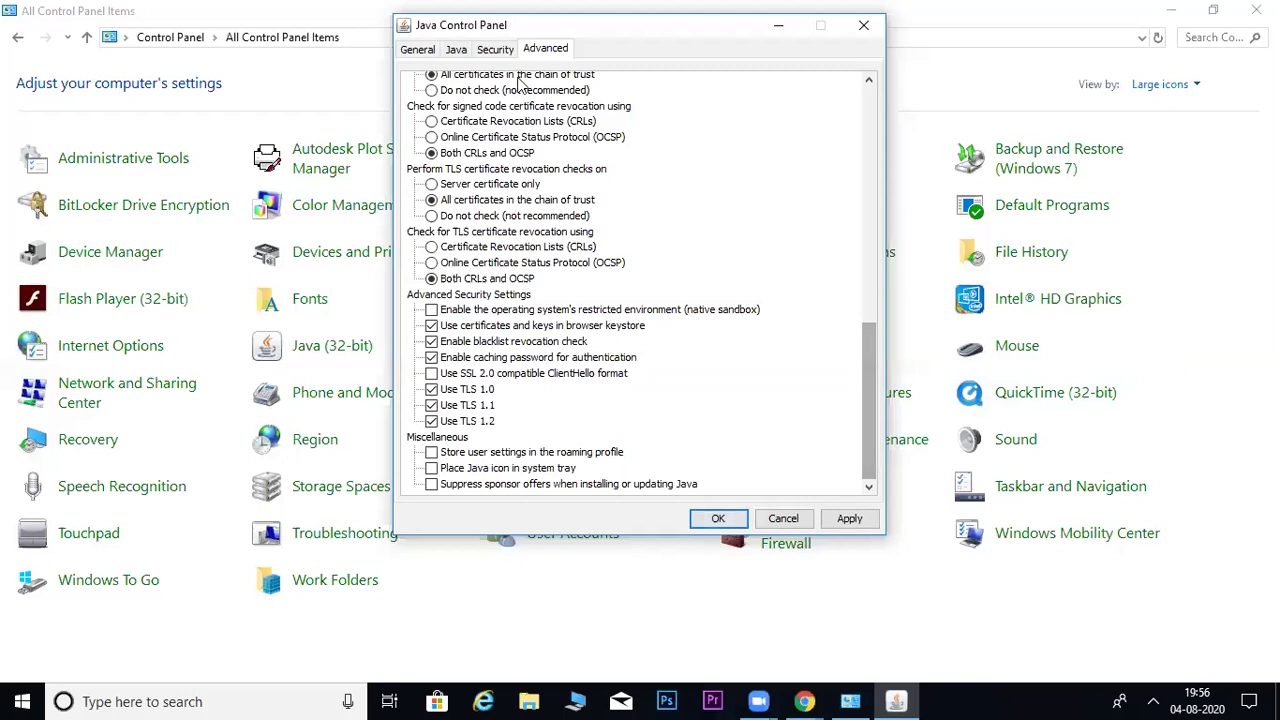
# - Show the Advanced tab to review the TLS 1.0, 1.1 and 1.2 security settings
pyautogui.click(497, 50)
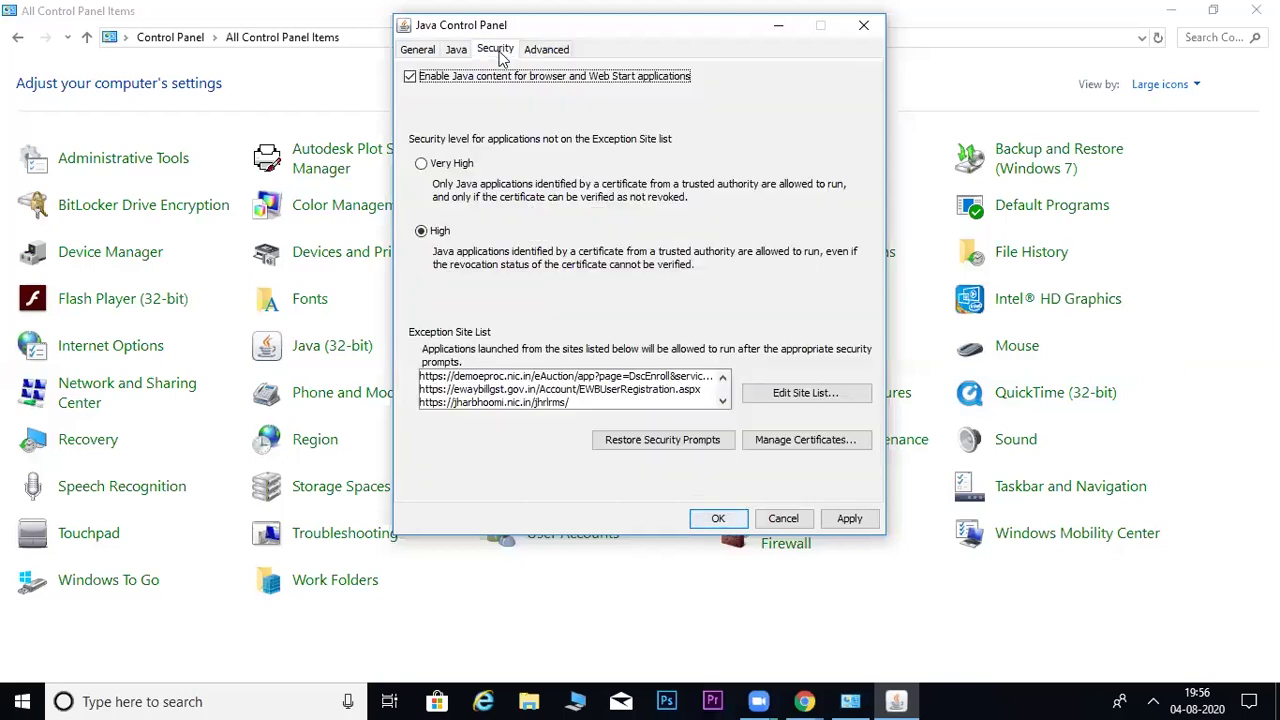
pyautogui.click(557, 57)
pyautogui.moveTo(869, 445); pyautogui.dragTo(872, 420)
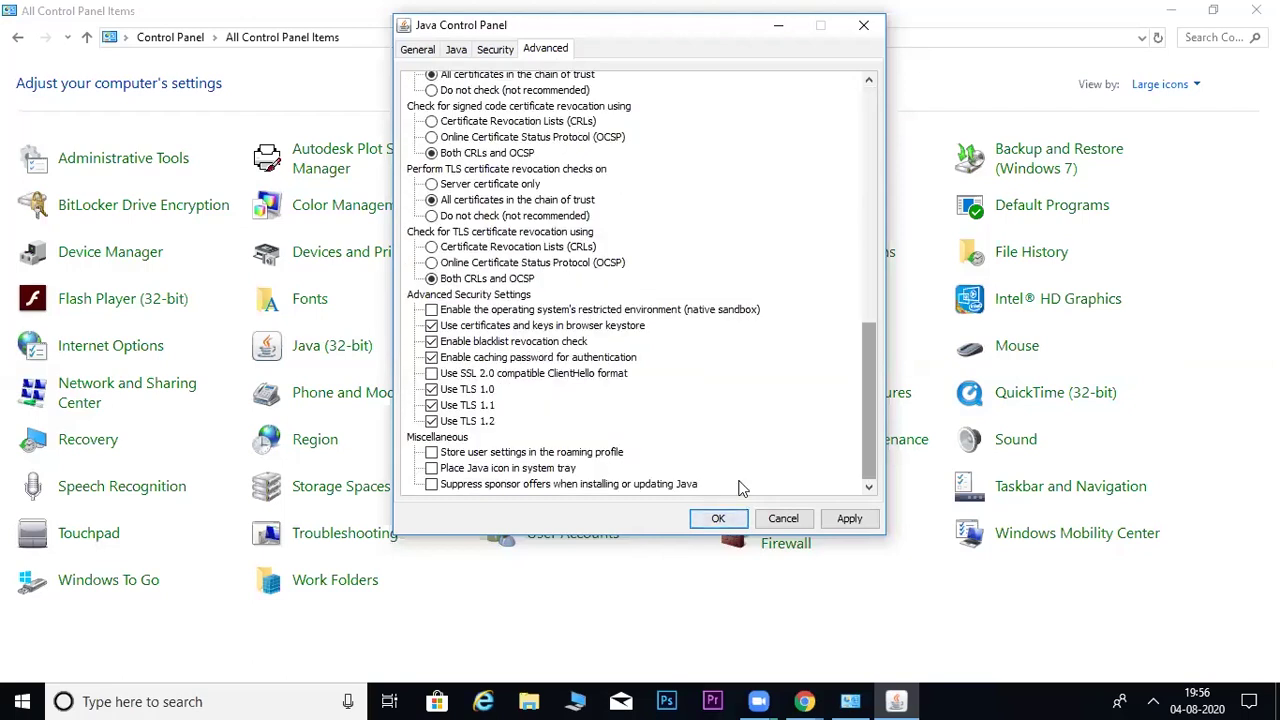